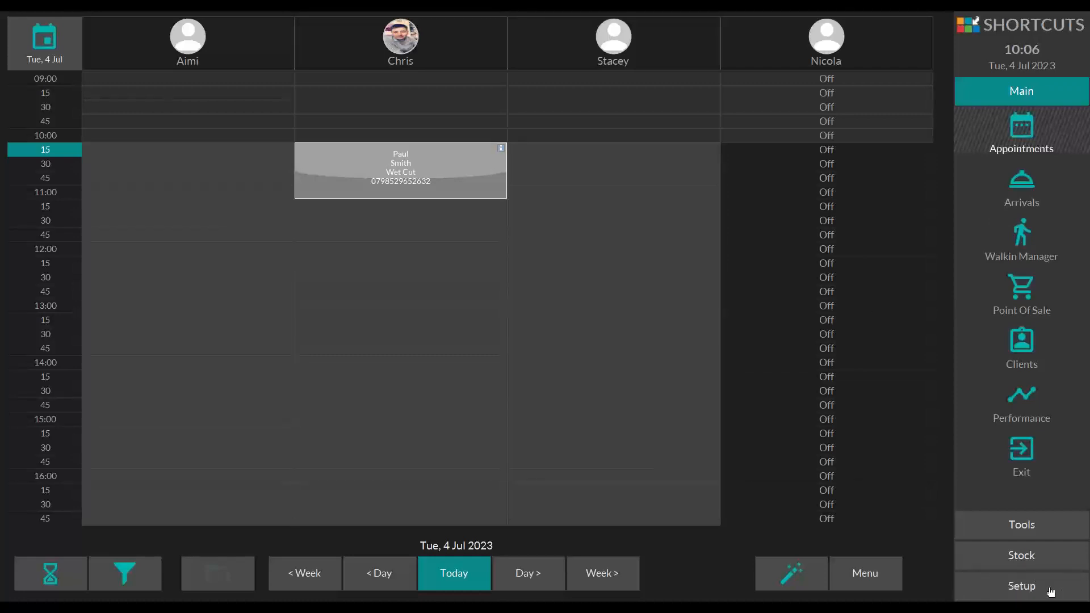
# Create a new employee record in the employee setup and enter the employee's alias
pyautogui.click(1021, 586)
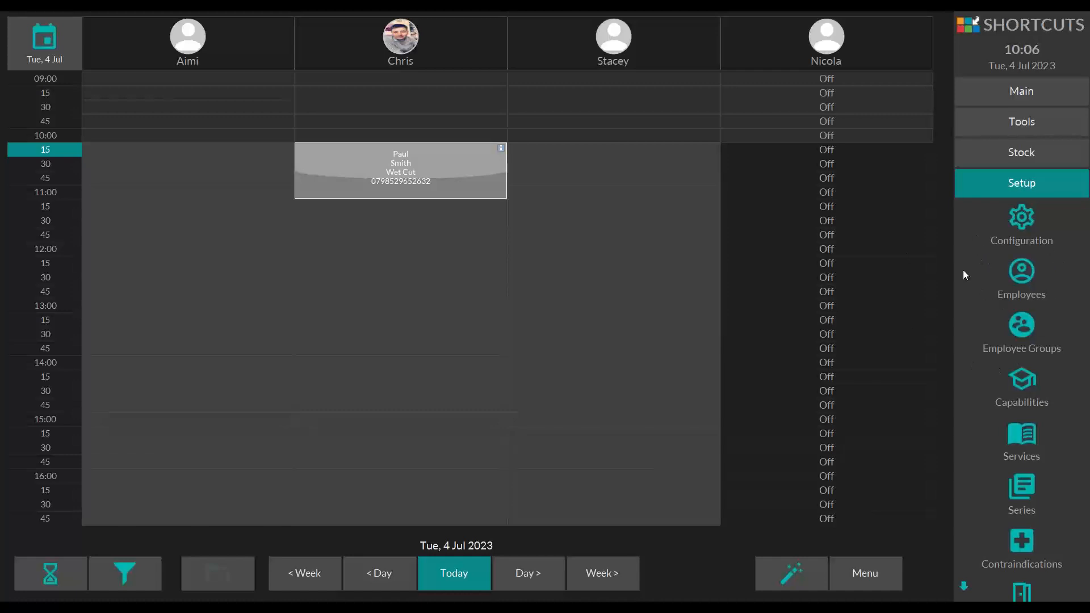
pyautogui.click(1017, 273)
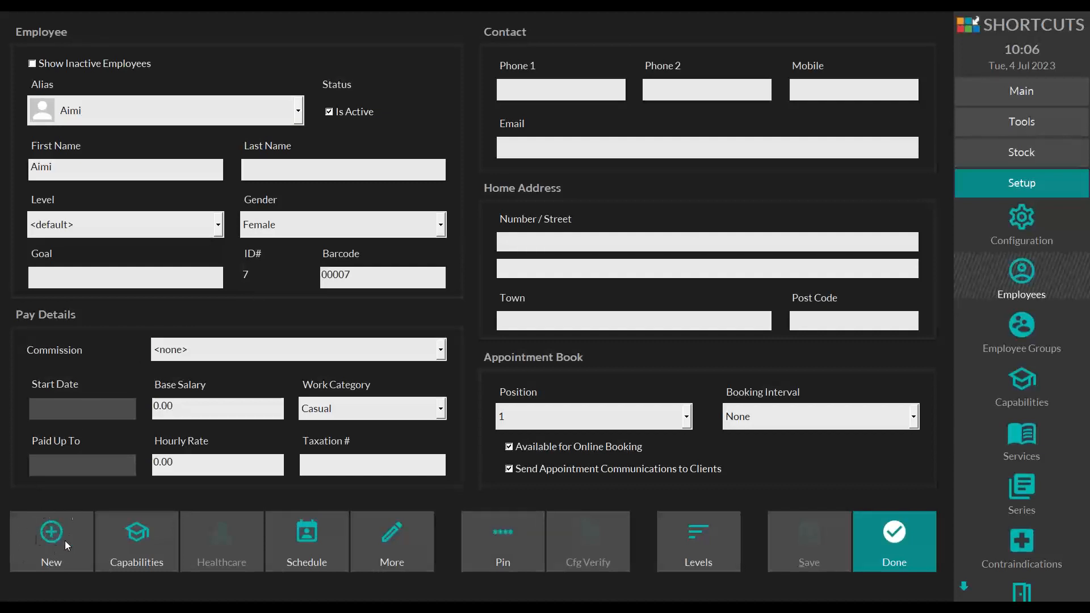
pyautogui.click(50, 534)
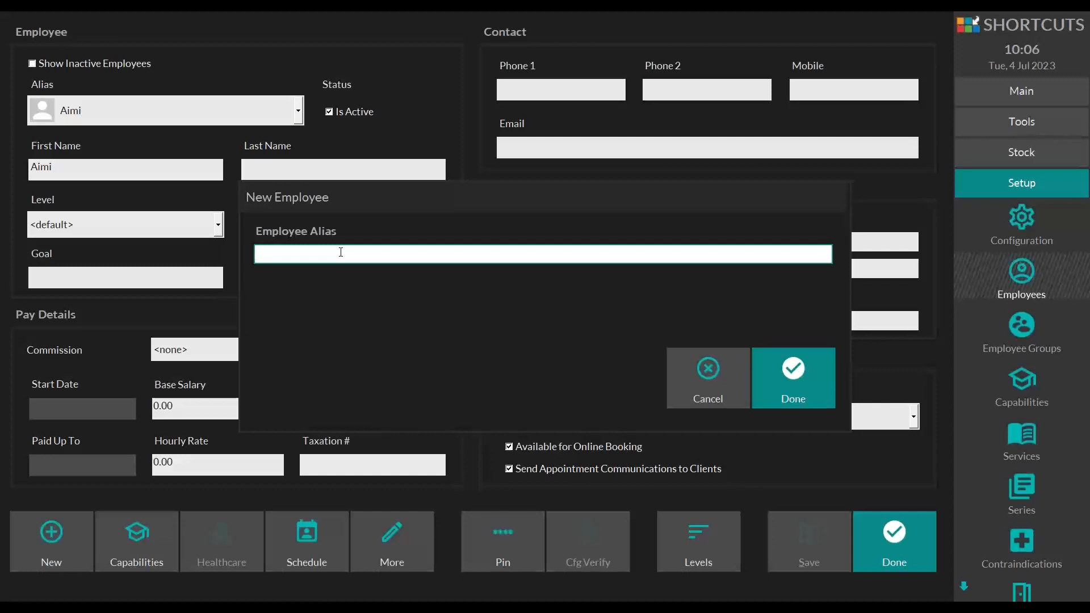
pyautogui.write('Bob')
pyautogui.click(772, 360)
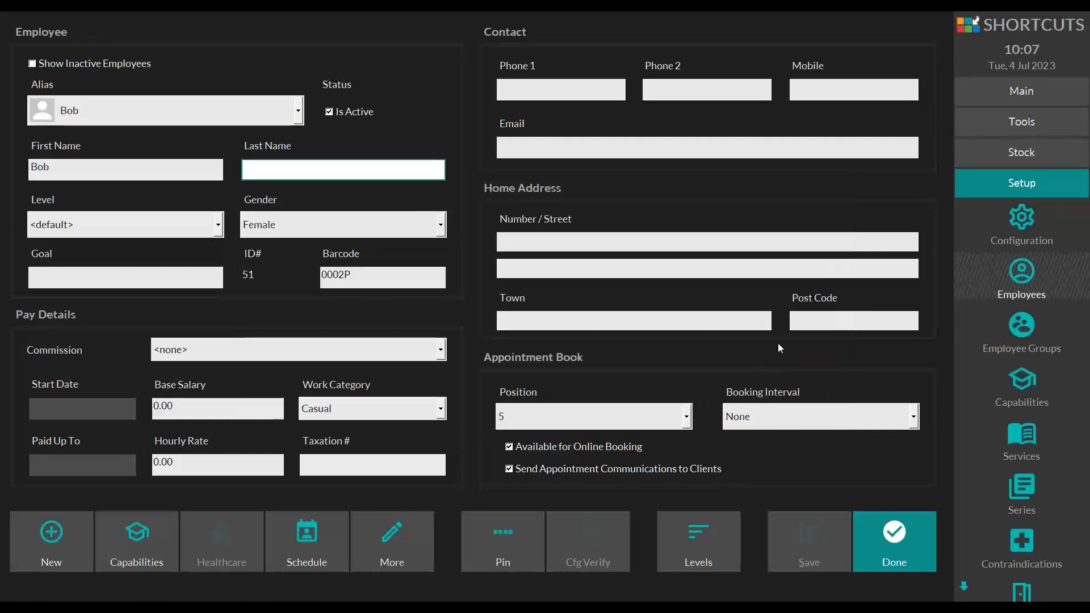
# Replace the new employee's first name with a different one and restore the original name
pyautogui.hotkey('shift', 'Tab')
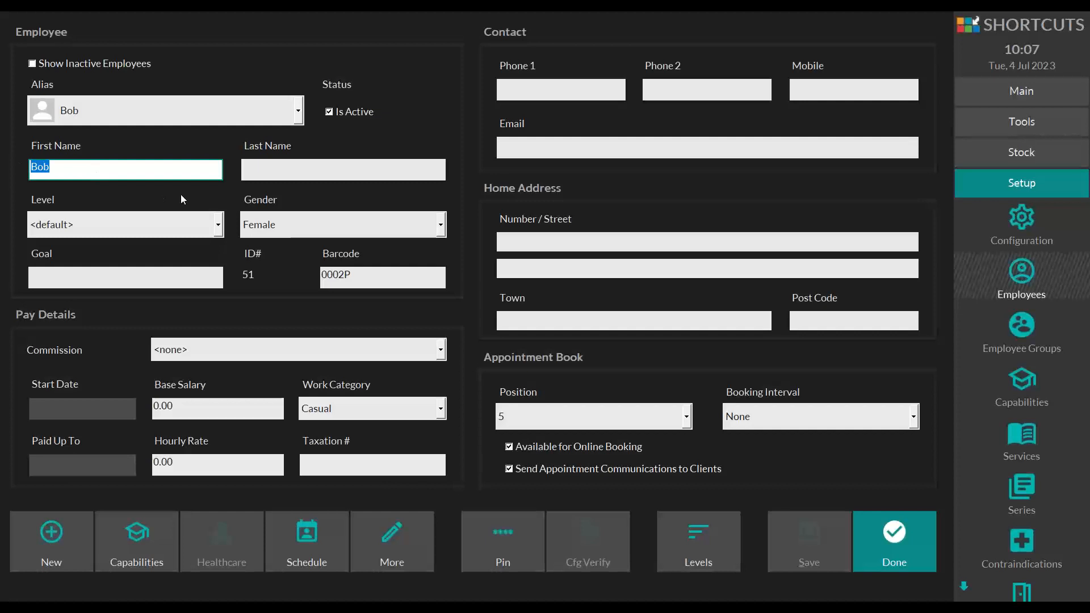
pyautogui.write('Robin')
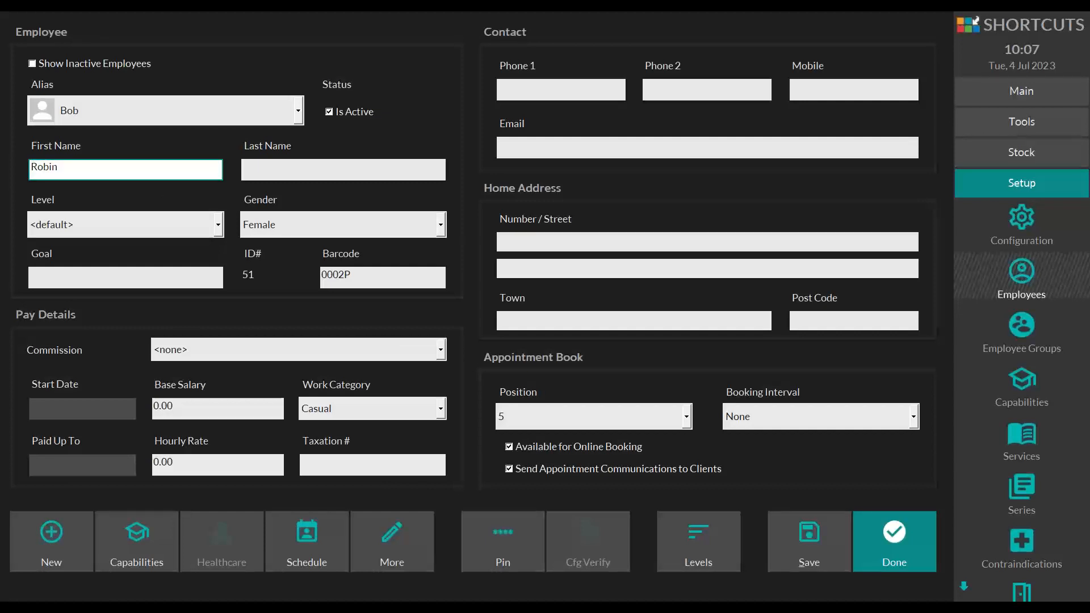
pyautogui.press('BackSpace')
pyautogui.press('BackSpace')
pyautogui.press('BackSpace')
pyautogui.press('BackSpace')
pyautogui.press('BackSpace')
pyautogui.write('Bob')
# Review the employee's last name, phone and email fields and the available level options
pyautogui.click(284, 170)
pyautogui.click(507, 87)
pyautogui.click(566, 141)
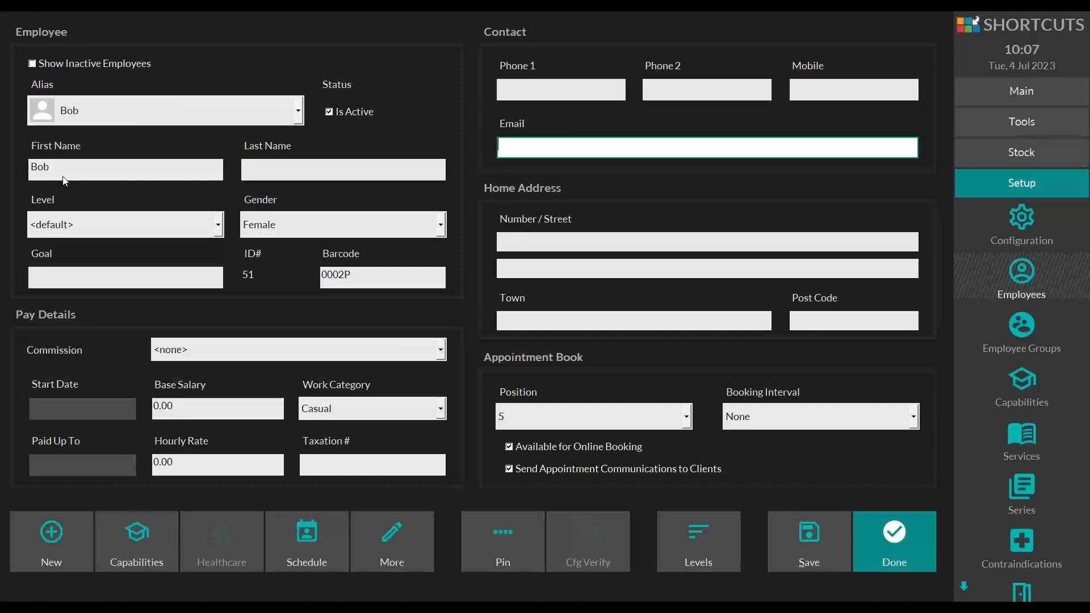
pyautogui.click(67, 225)
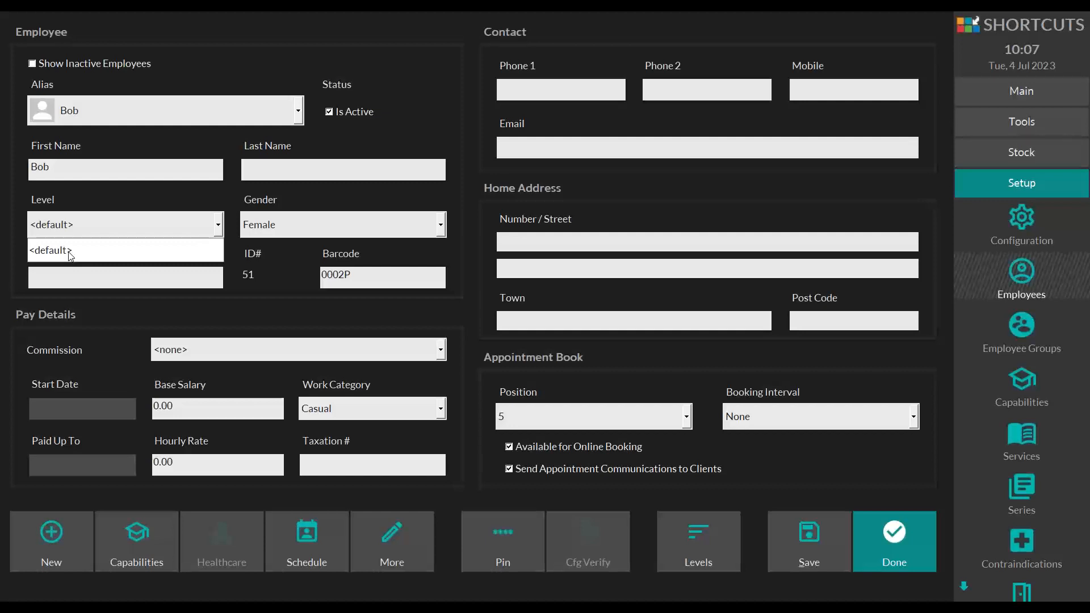
pyautogui.click(110, 197)
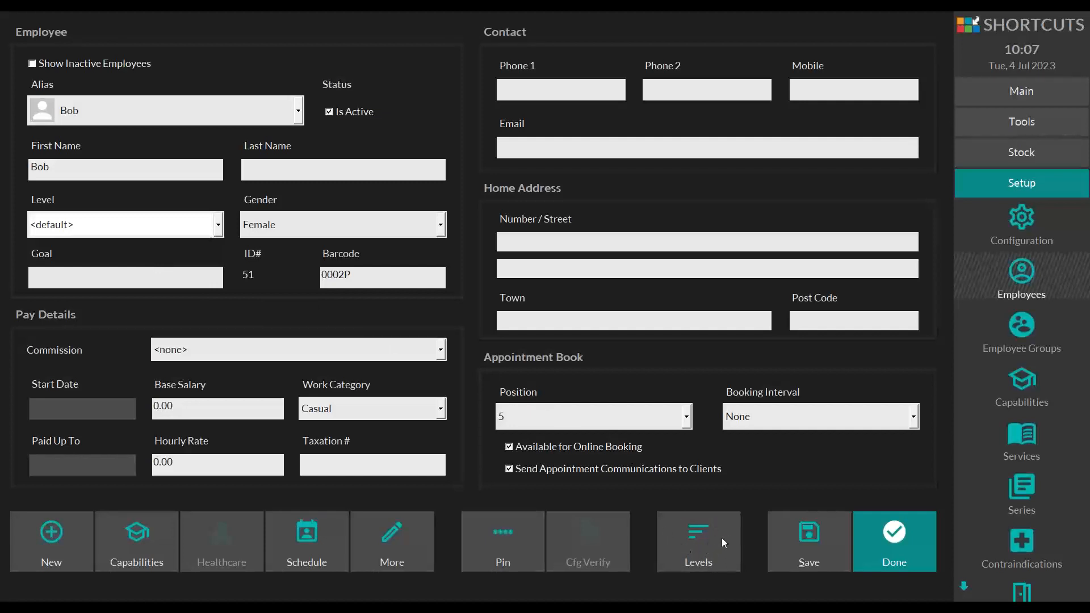
# Create a new employee level named "Senior Stylist"
pyautogui.click(702, 529)
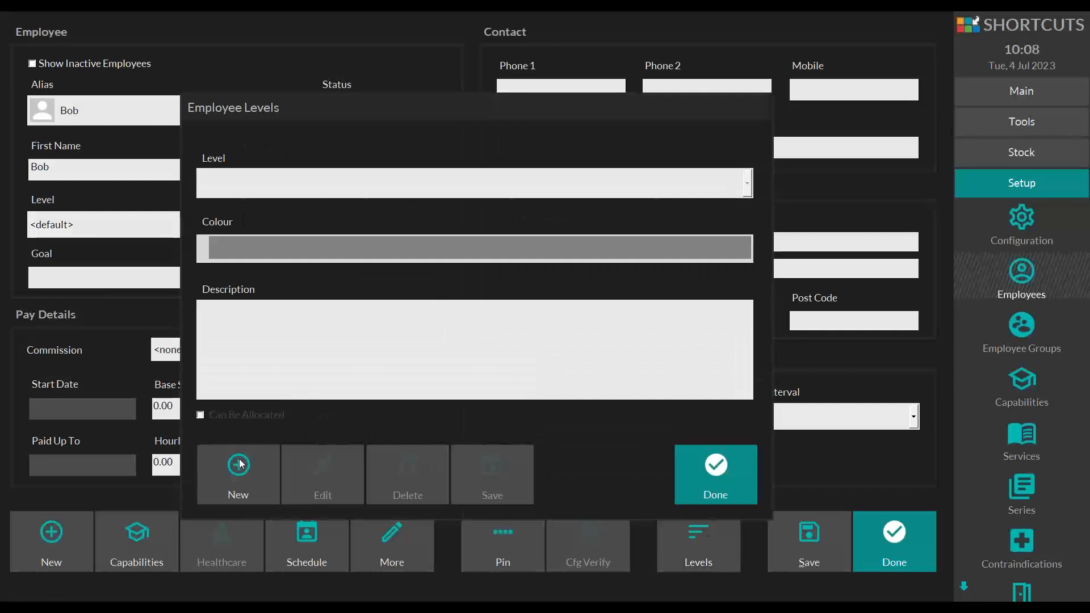
pyautogui.click(239, 464)
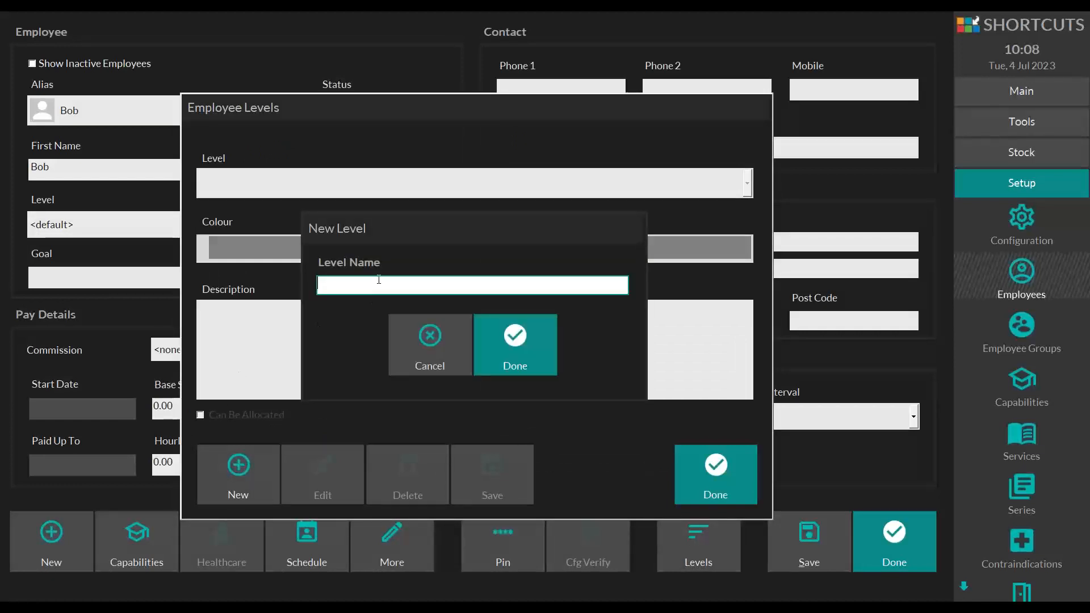
pyautogui.write('Senior Stylist')
pyautogui.click(528, 367)
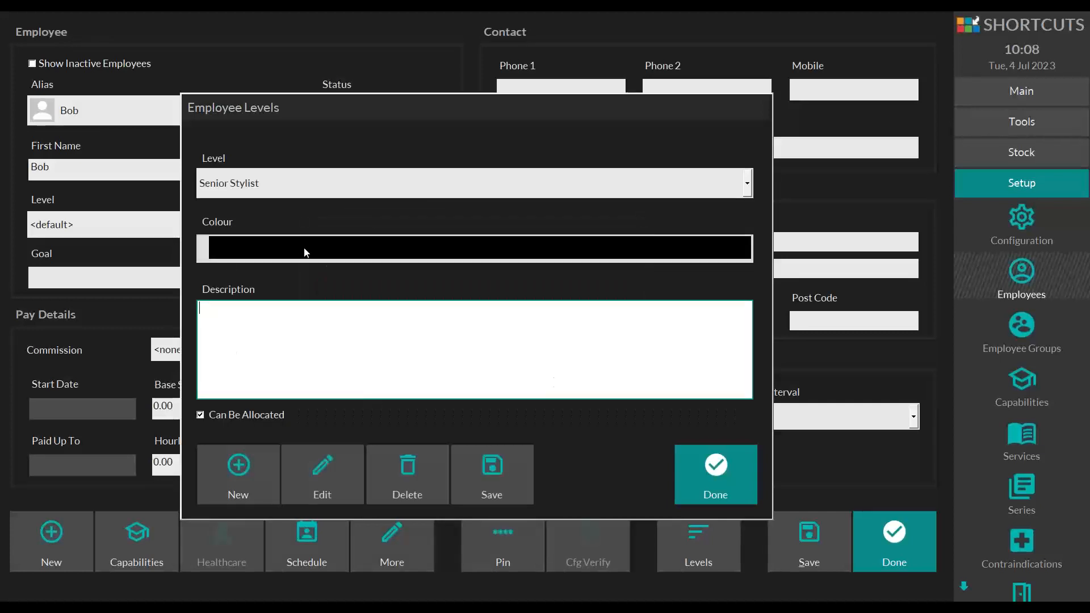
# Set the Senior Stylist level's colour to pink, leave its description blank and save the level
pyautogui.click(226, 245)
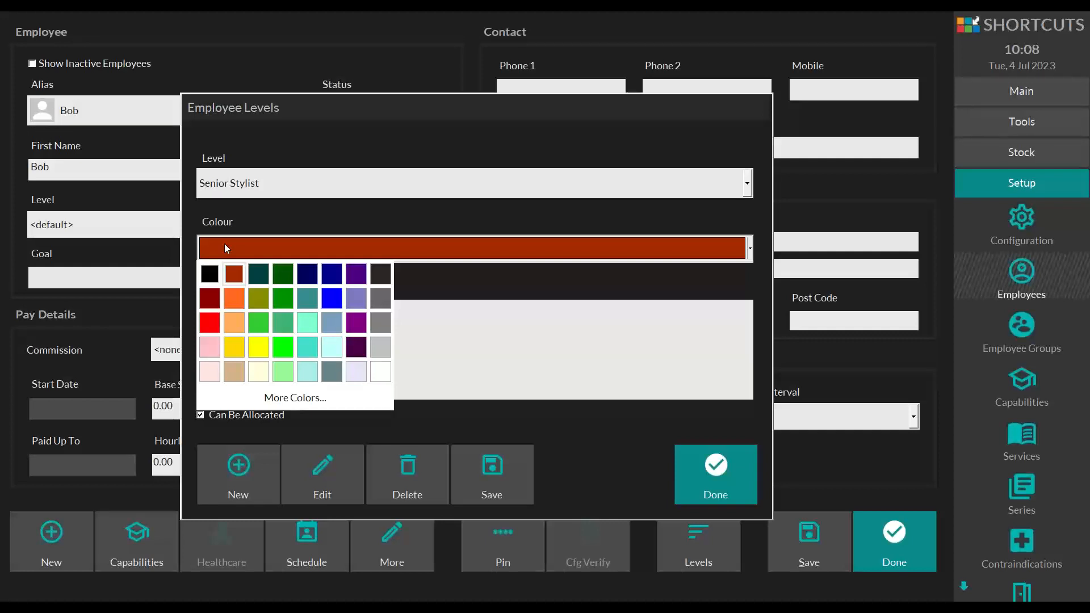
pyautogui.click(210, 347)
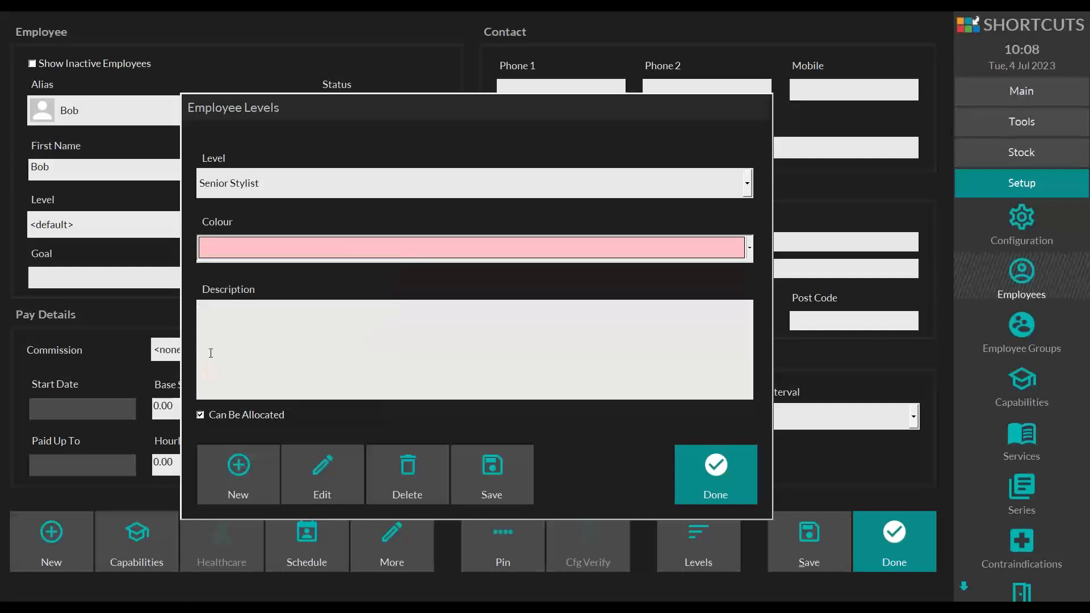
pyautogui.click(234, 306)
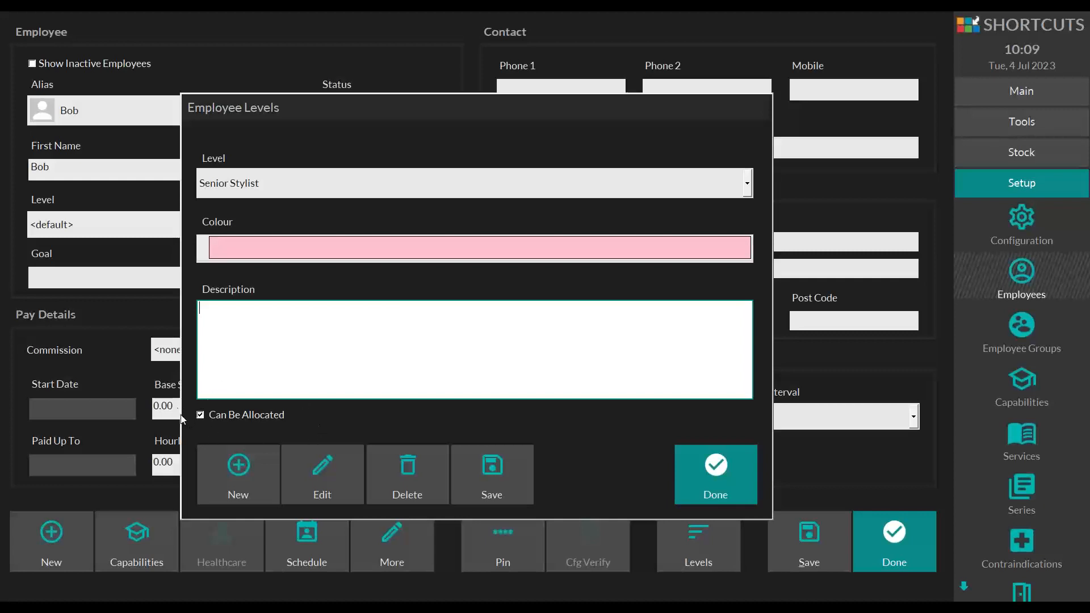
pyautogui.click(476, 465)
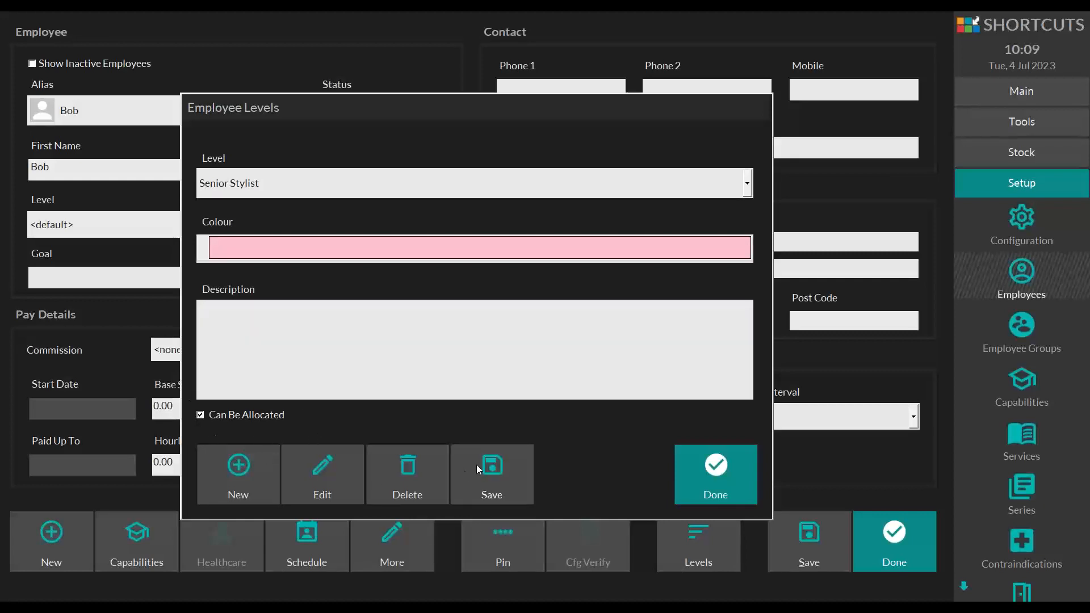
pyautogui.click(726, 494)
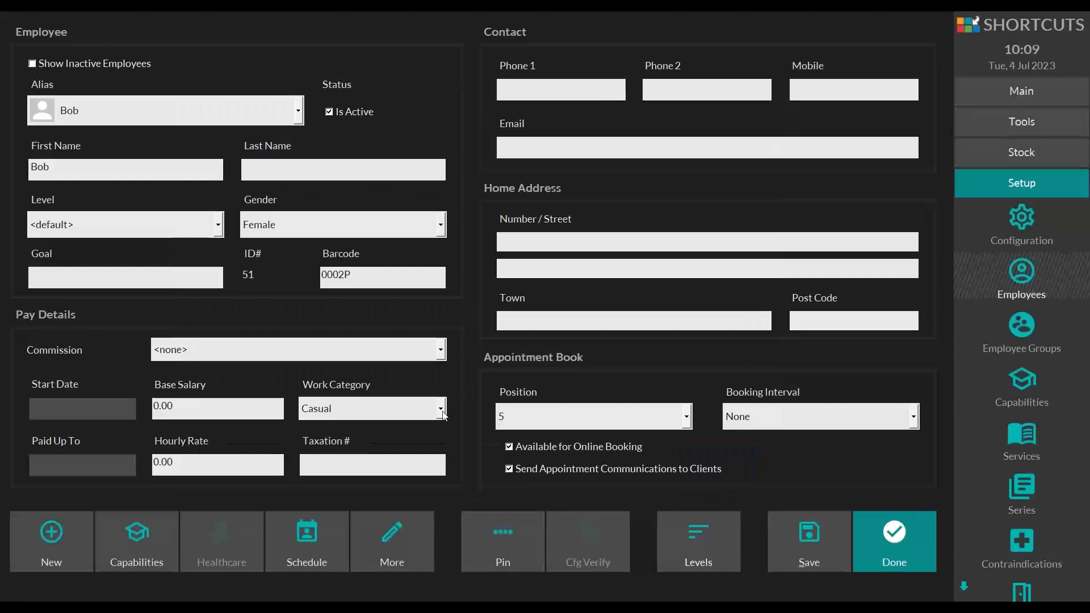
# Assign the Senior Stylist level to the new employee and save the record
pyautogui.click(210, 226)
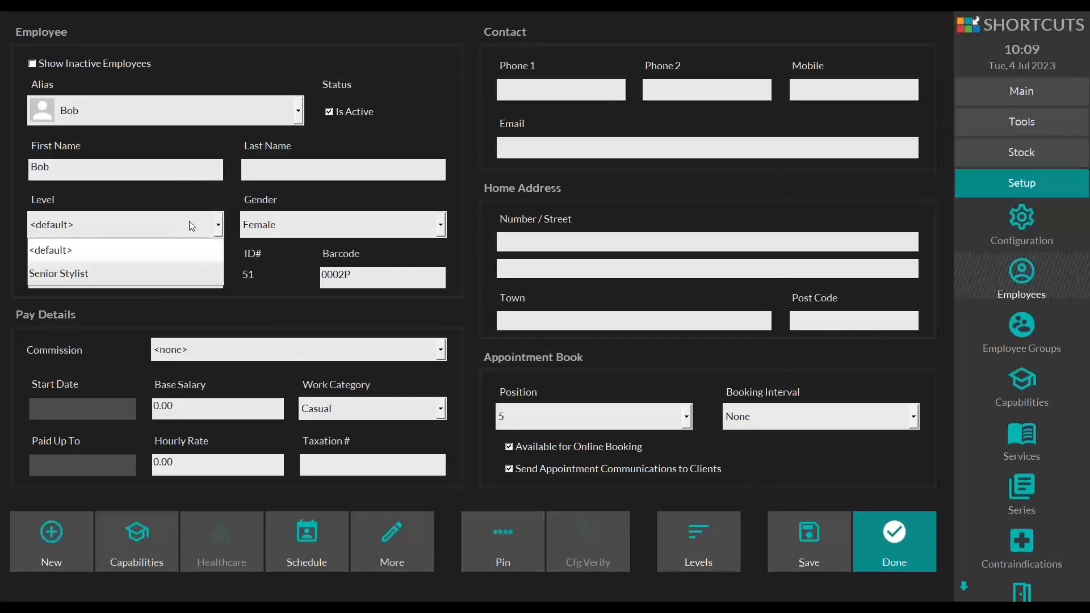
pyautogui.click(79, 274)
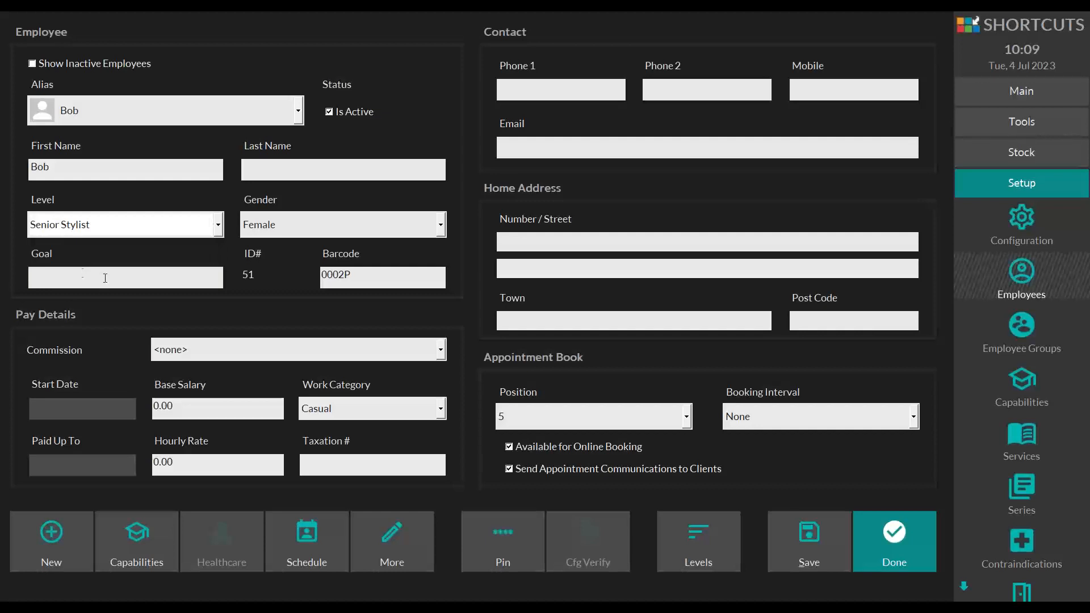
pyautogui.click(785, 524)
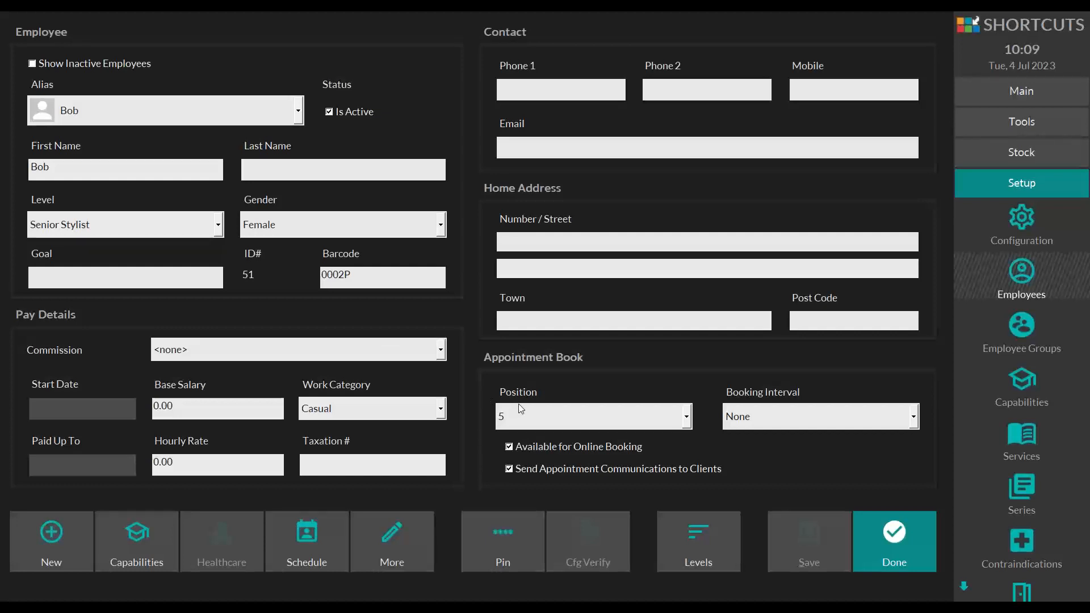
# Set the new employee's appointment book position to 5
pyautogui.click(687, 418)
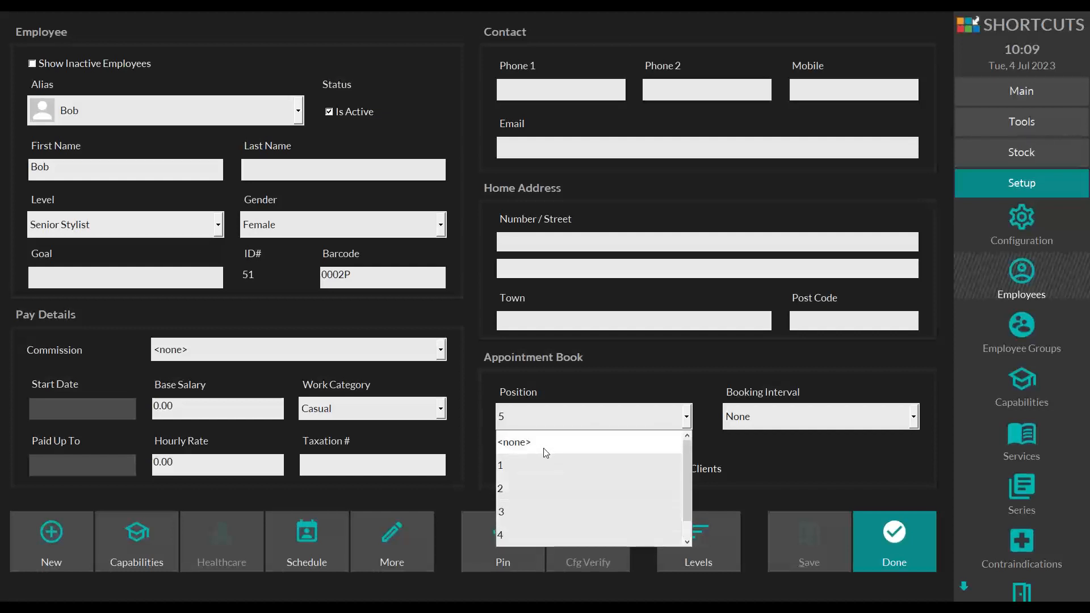
pyautogui.scroll(-1, 542, 454)
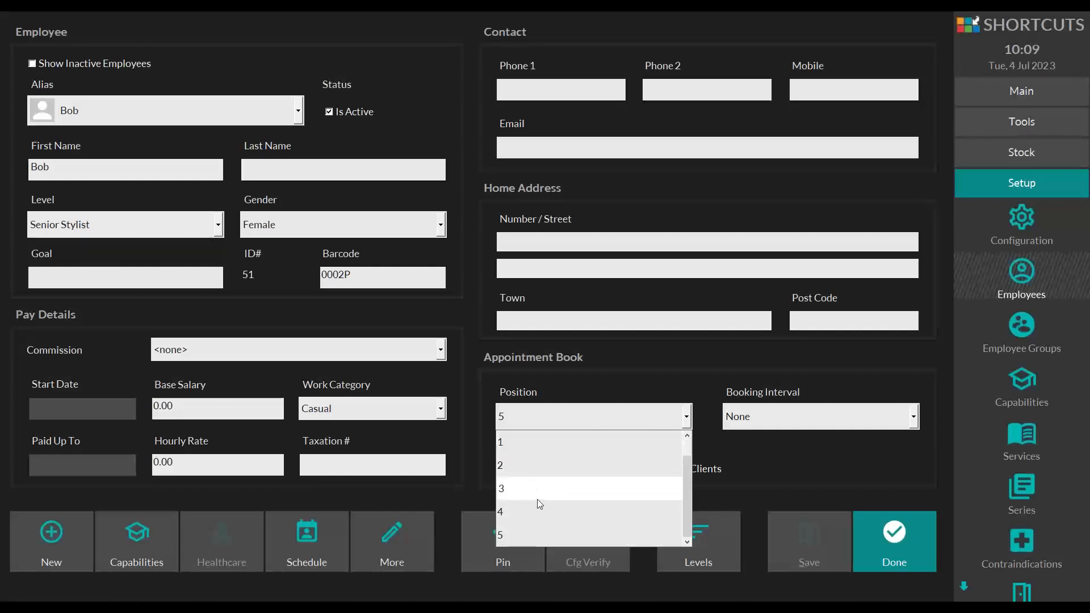
pyautogui.click(523, 534)
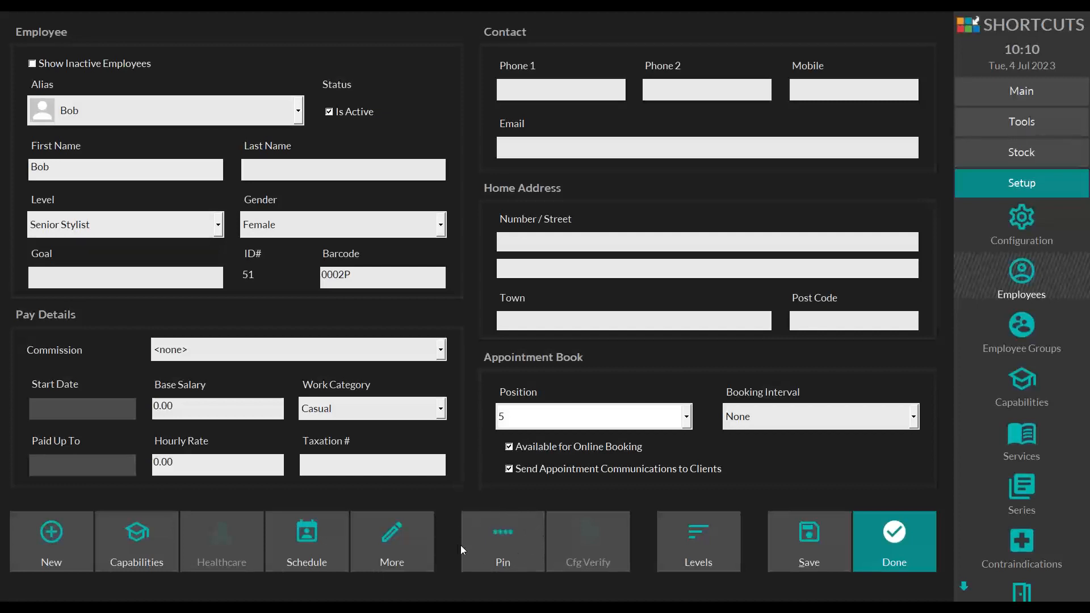
# Enter and confirm a new PIN for the employee
pyautogui.click(532, 517)
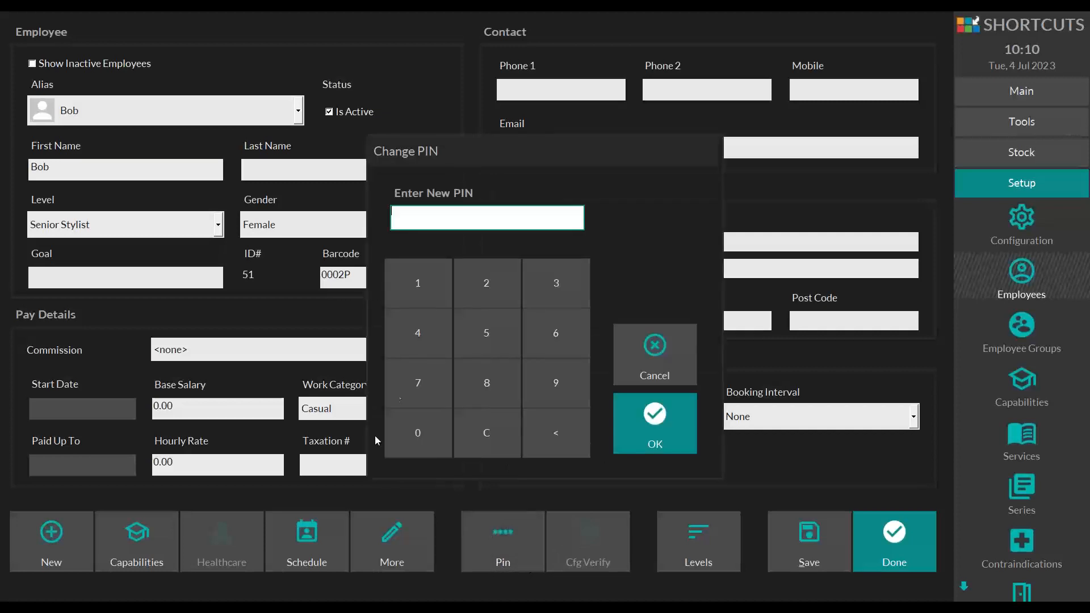
pyautogui.click(417, 279)
pyautogui.click(465, 271)
pyautogui.click(536, 269)
pyautogui.click(434, 318)
pyautogui.click(655, 423)
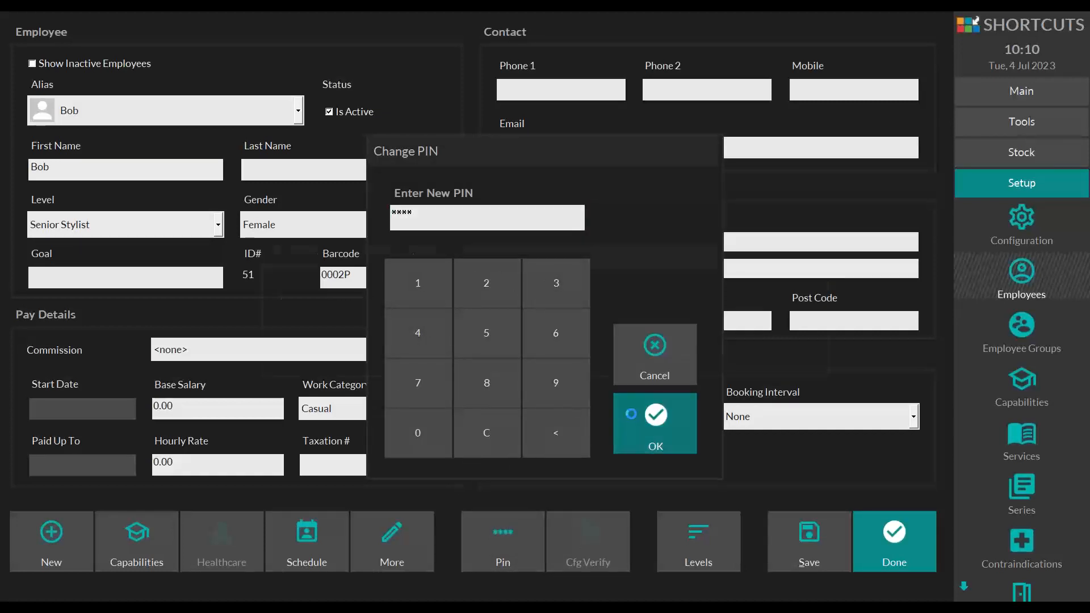
pyautogui.click(749, 318)
pyautogui.click(451, 276)
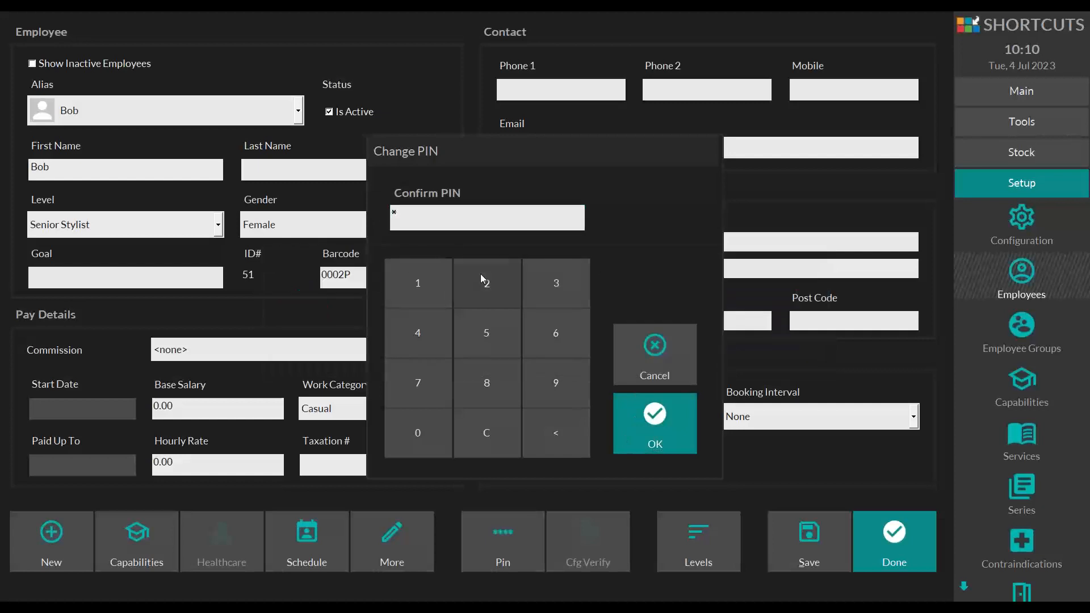
pyautogui.click(480, 274)
pyautogui.click(558, 277)
pyautogui.click(490, 329)
pyautogui.click(656, 413)
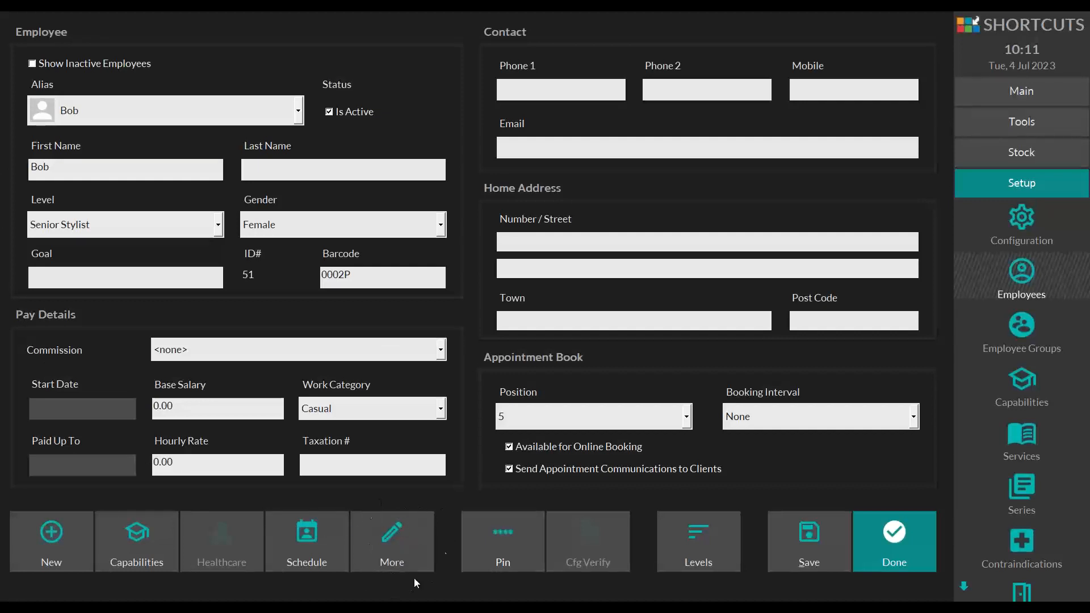
# Add a biography to the employee's additional details stating that the employee is a Senior Stylist
pyautogui.click(392, 536)
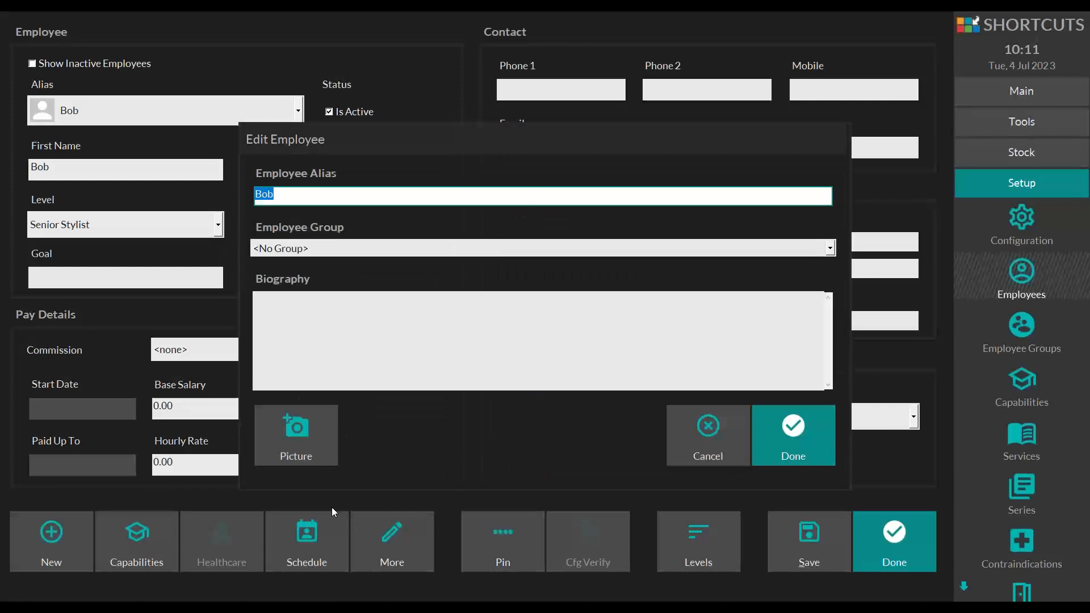
pyautogui.click(291, 305)
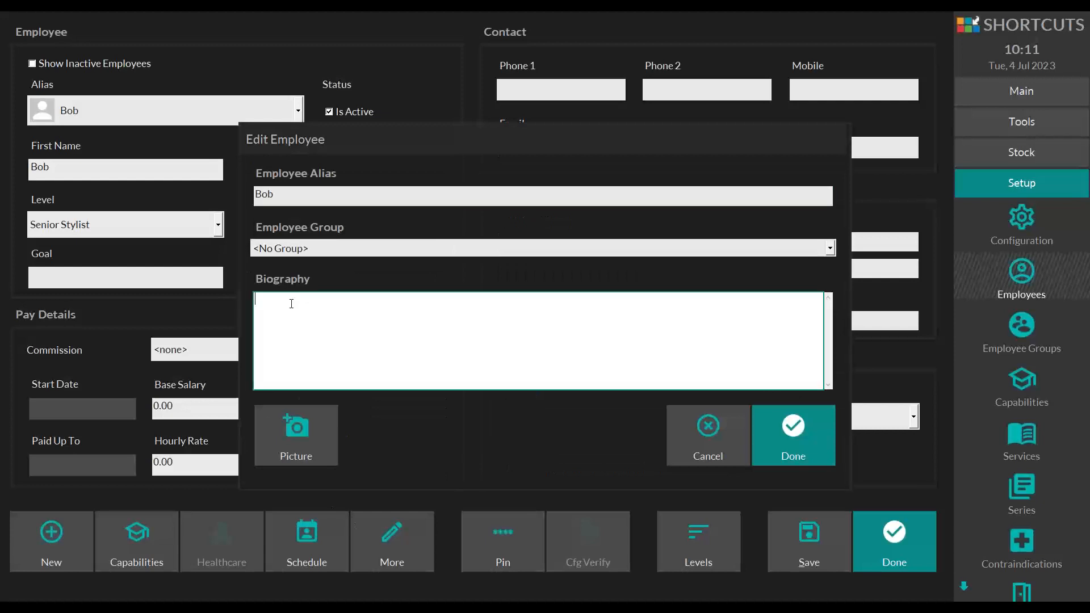
pyautogui.write('Bob is a Senior Sttlist')
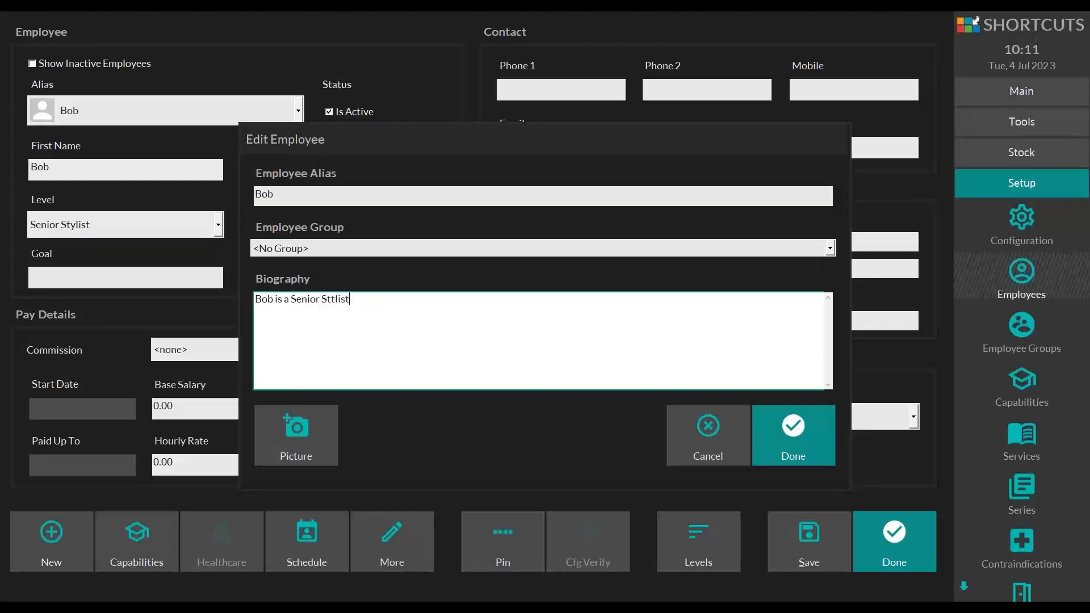
pyautogui.press('BackSpace')
pyautogui.press('BackSpace')
pyautogui.press('BackSpace')
pyautogui.press('BackSpace')
pyautogui.press('BackSpace')
pyautogui.write('ylist')
pyautogui.click(784, 422)
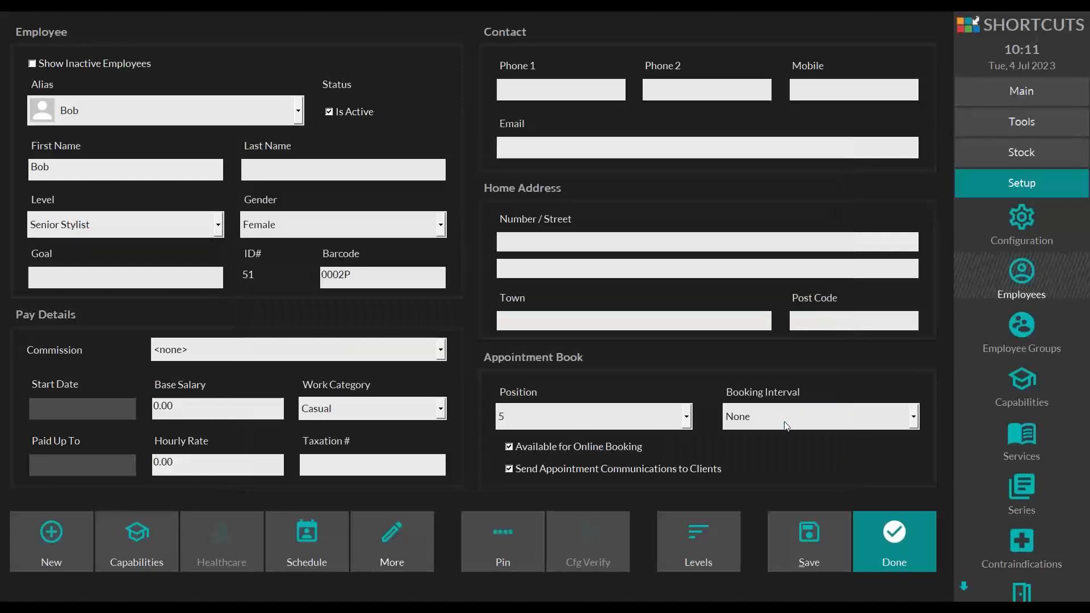
# Close the employee record with its changes saved and open the new employee's summary in the appointment book, at the message field
pyautogui.click(885, 533)
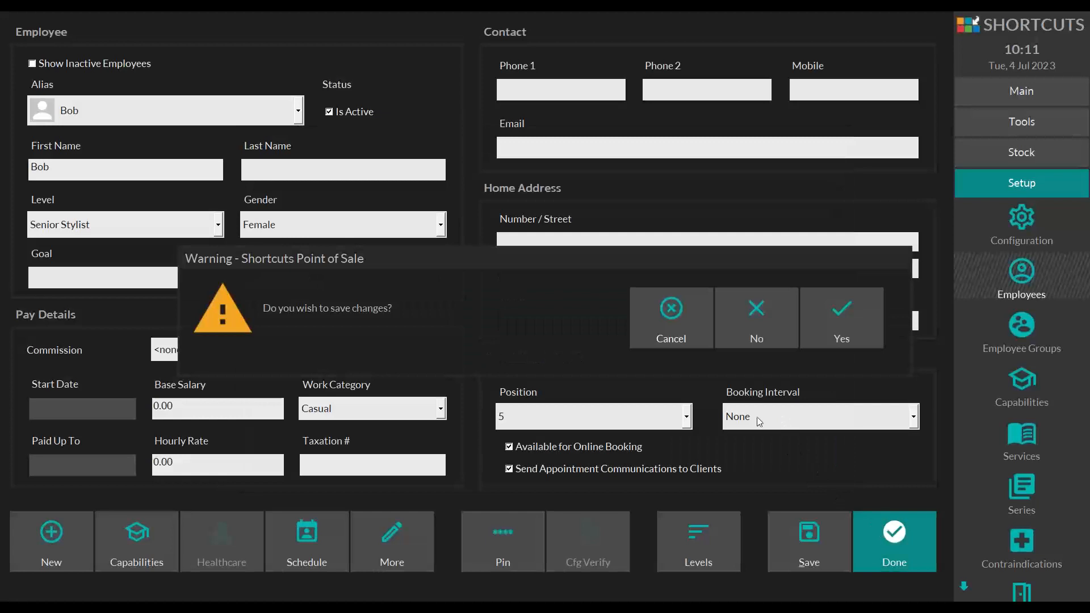
pyautogui.click(841, 318)
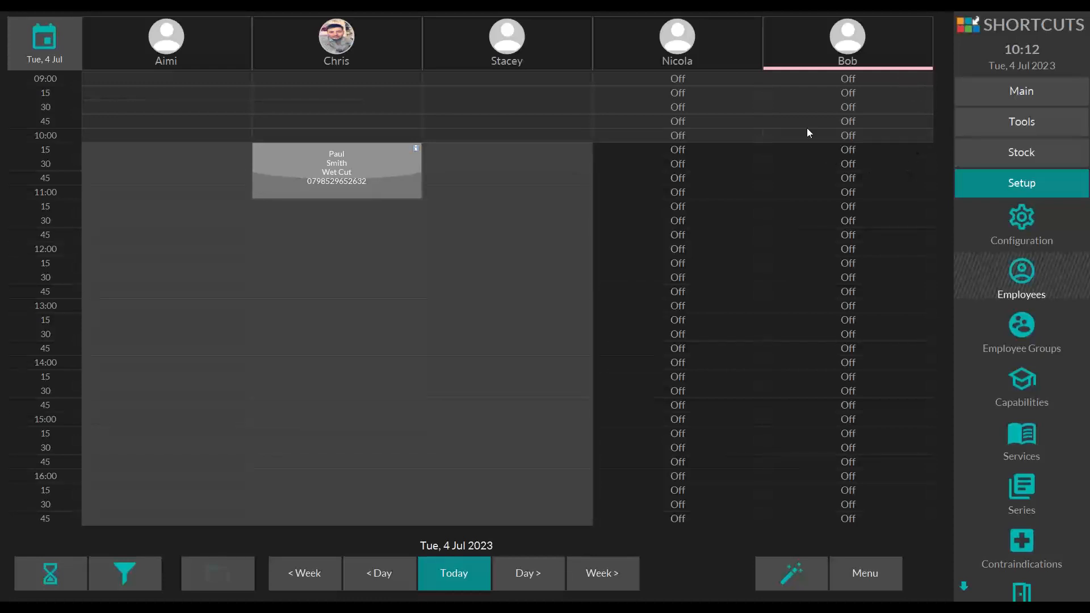
pyautogui.click(809, 51)
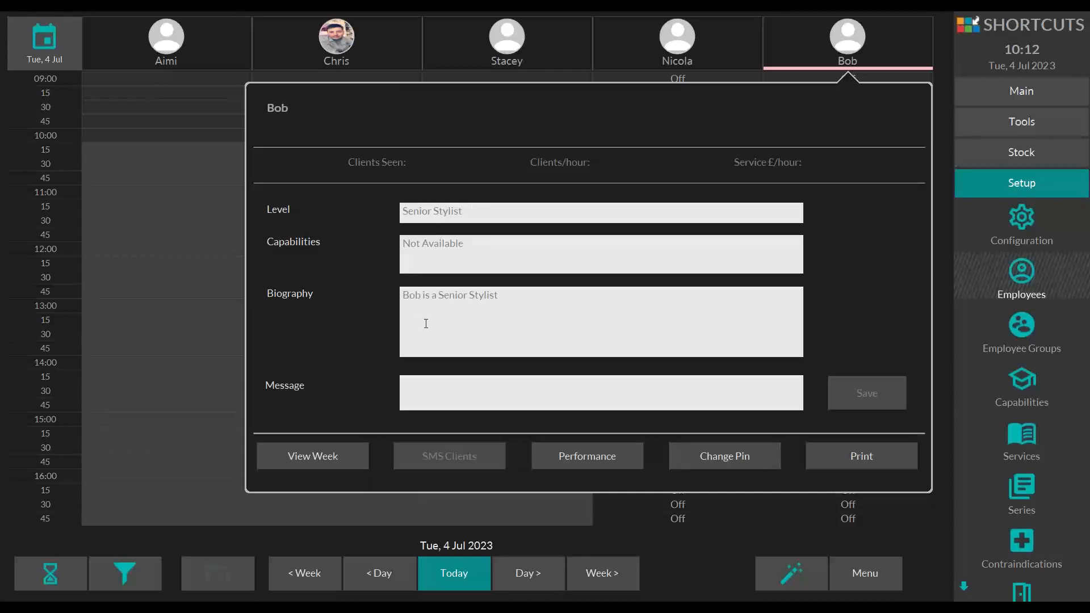
pyautogui.click(426, 388)
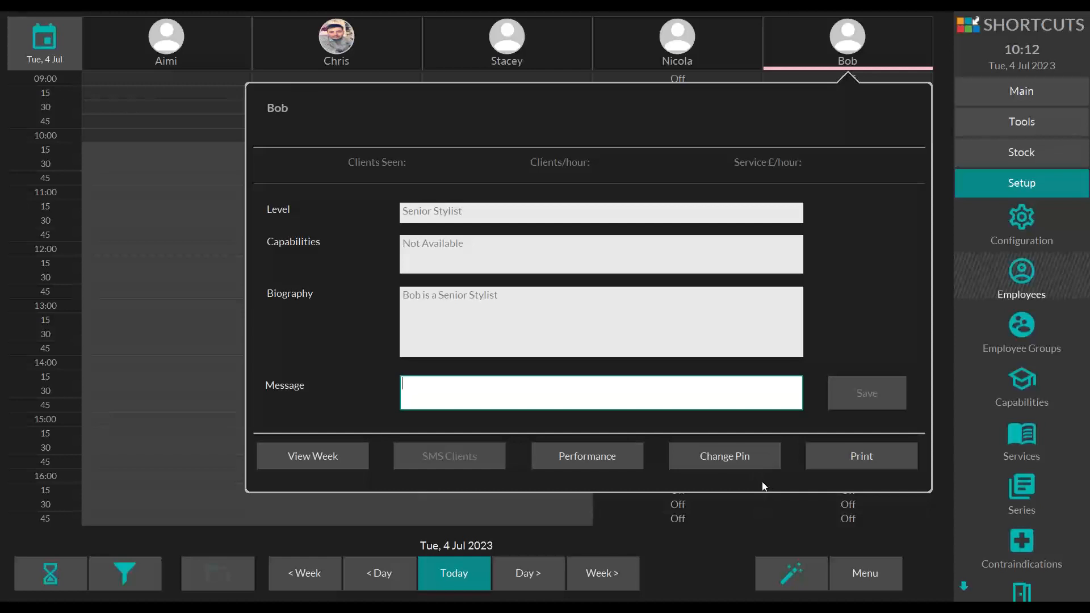
# Close the employee's summary in the appointment book and open the general Security setup under Configuration
pyautogui.click(696, 553)
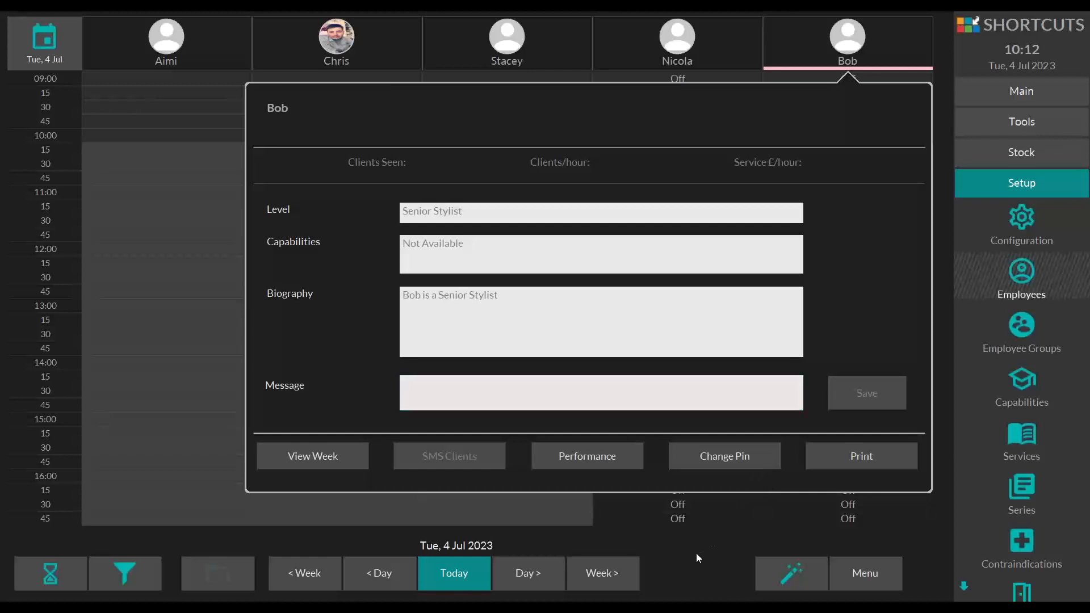
pyautogui.click(815, 54)
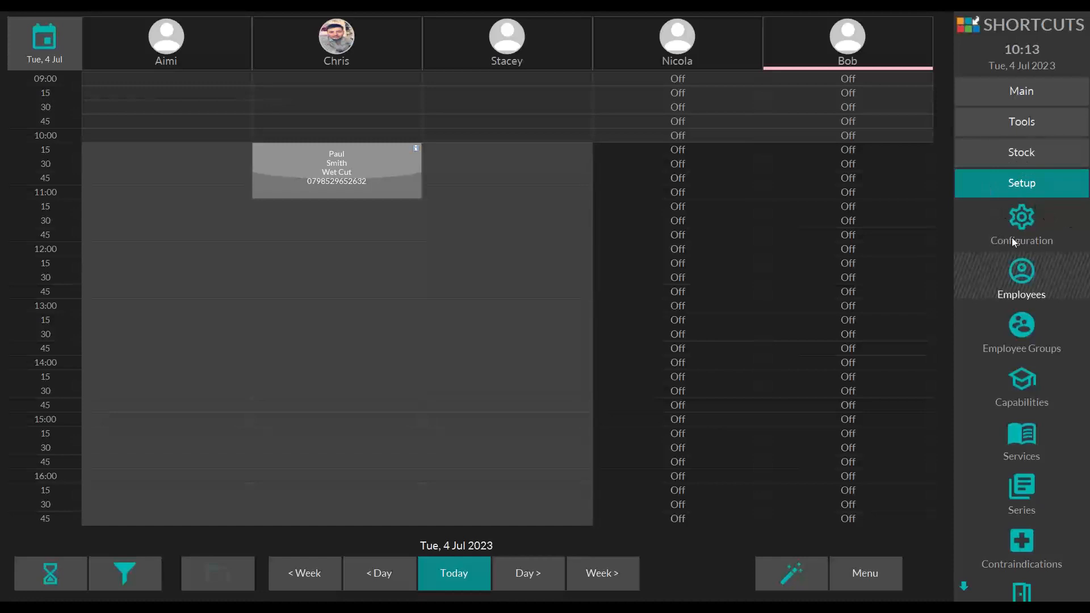
pyautogui.click(1039, 221)
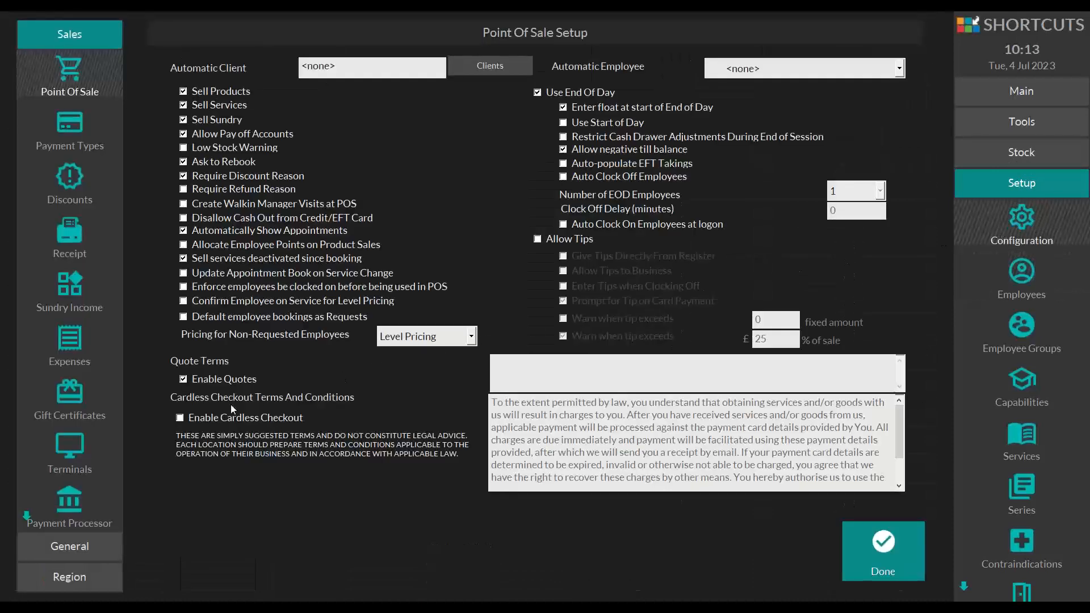
pyautogui.click(52, 549)
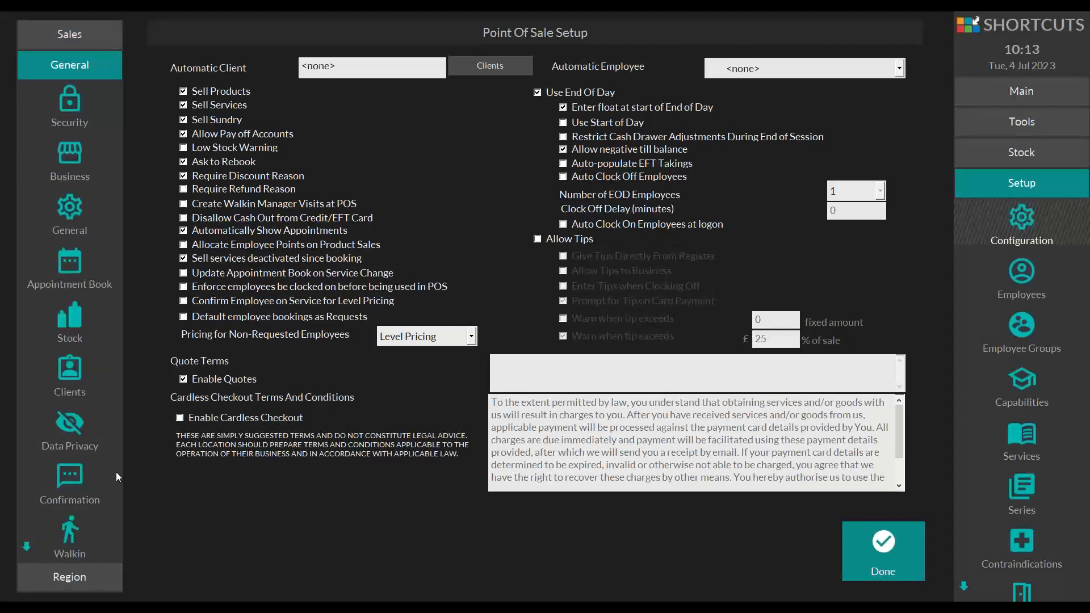
pyautogui.click(74, 97)
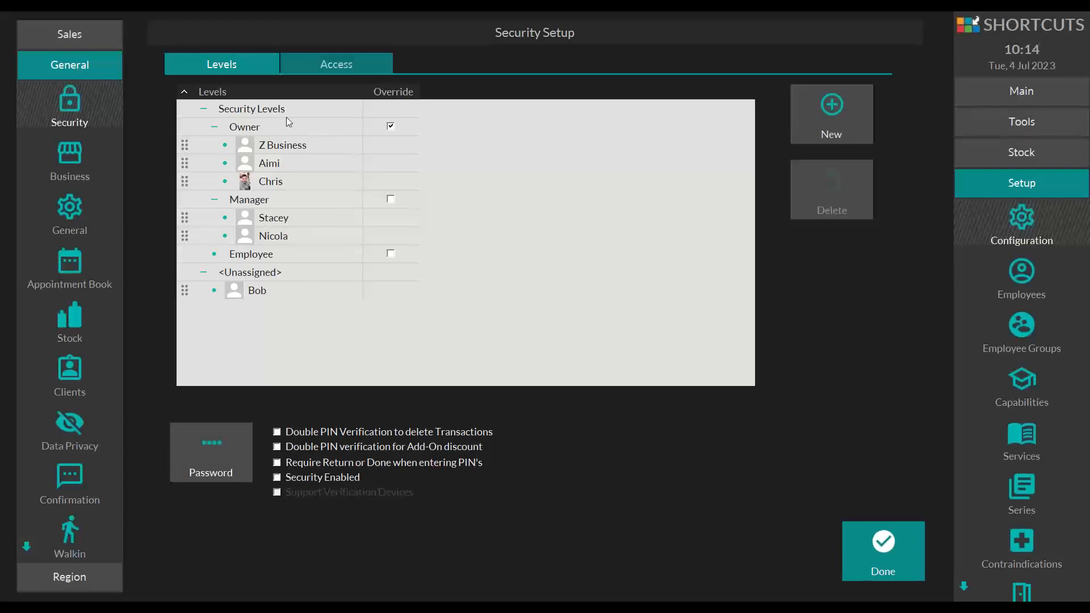
# Review the Owner, Manager and Employee security levels and the employees assigned to each
pyautogui.click(248, 130)
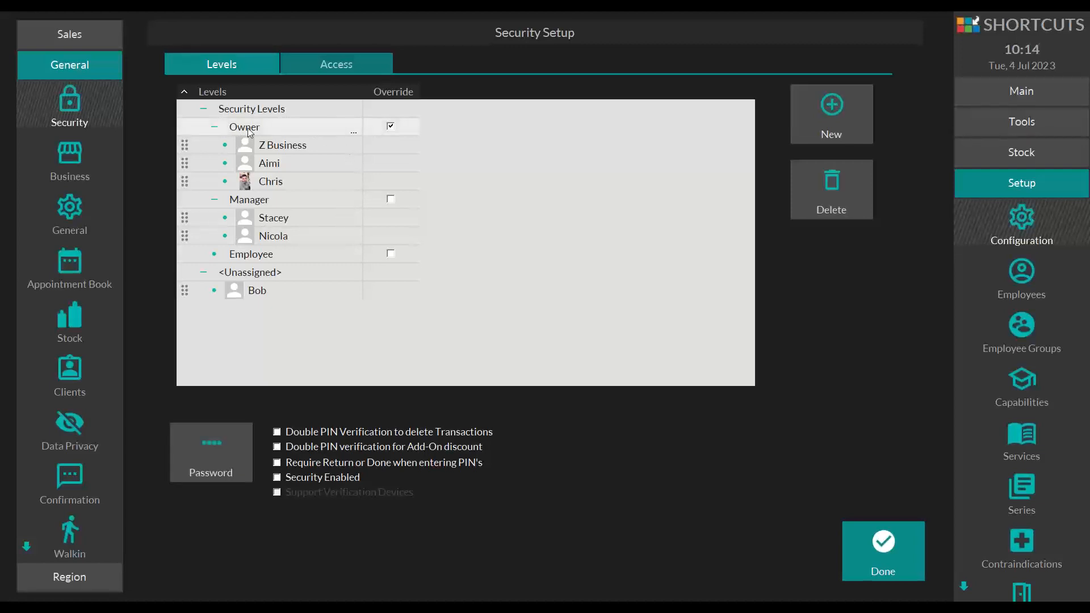
pyautogui.click(265, 203)
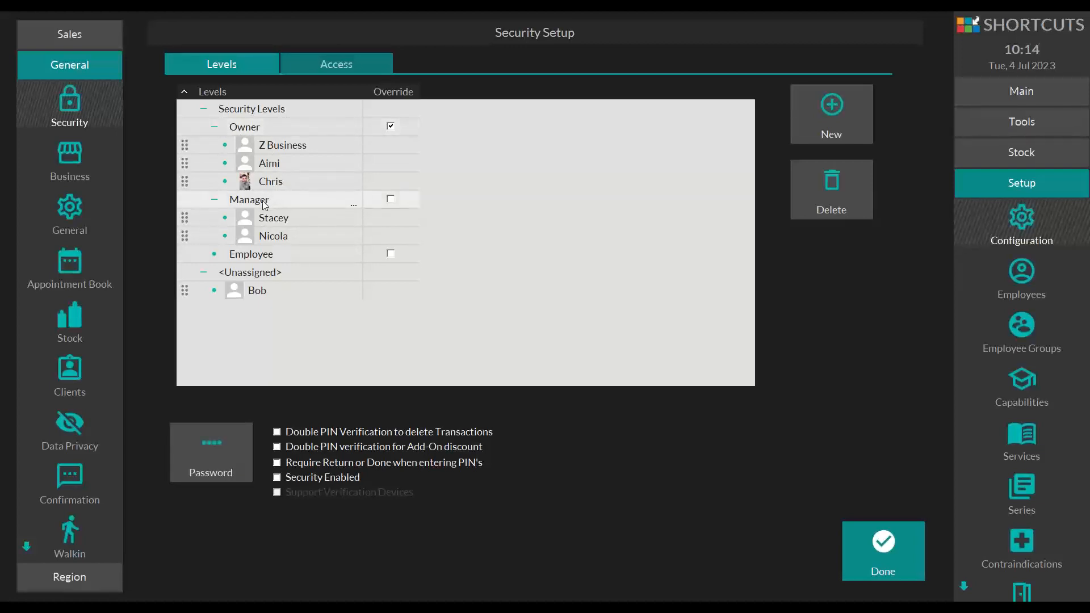
pyautogui.click(258, 257)
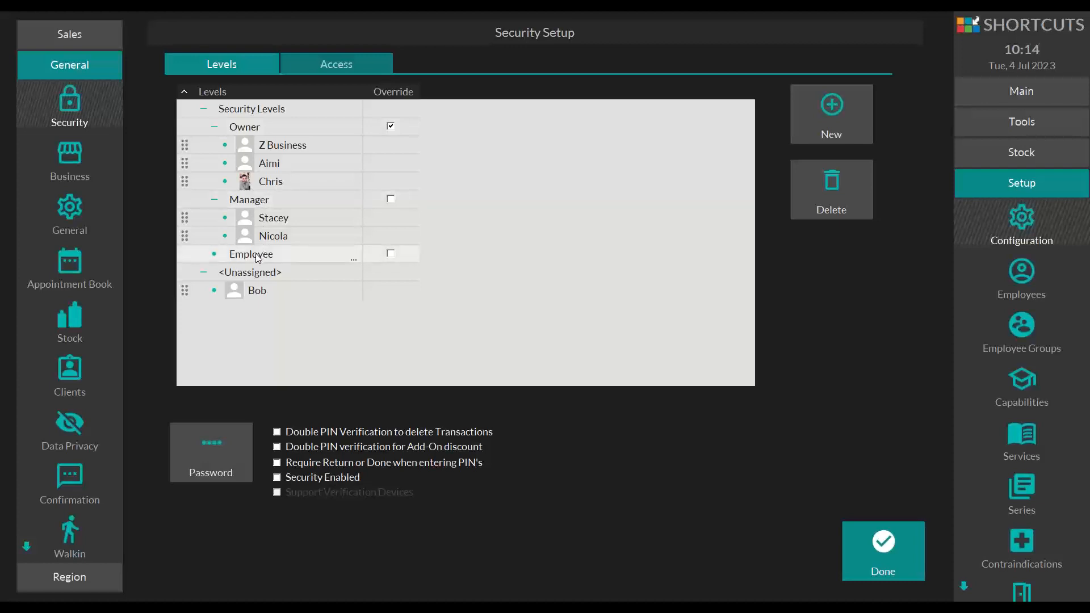
pyautogui.click(251, 128)
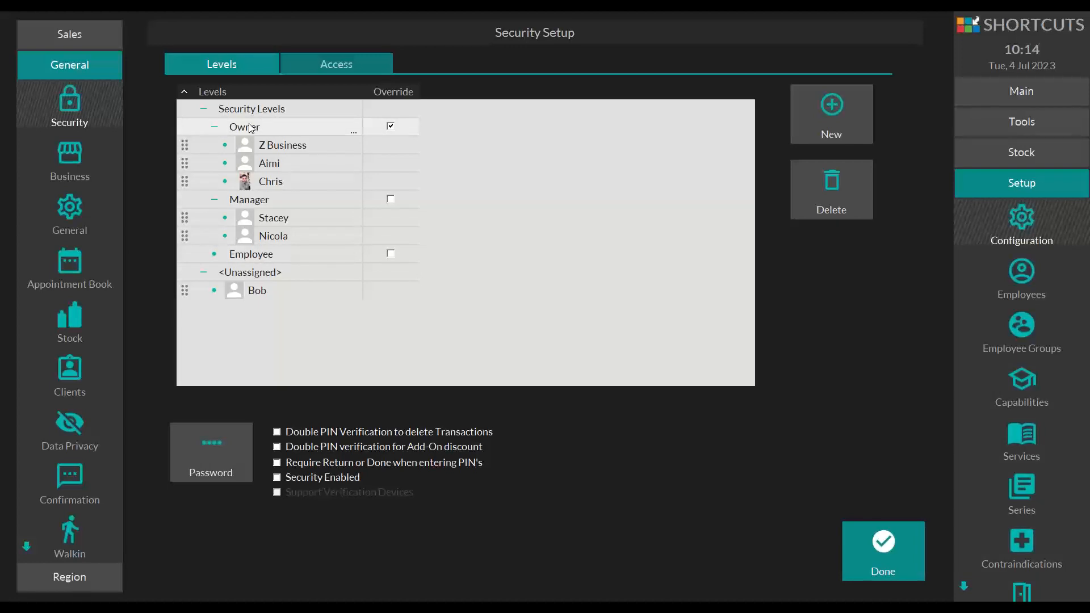
pyautogui.click(259, 202)
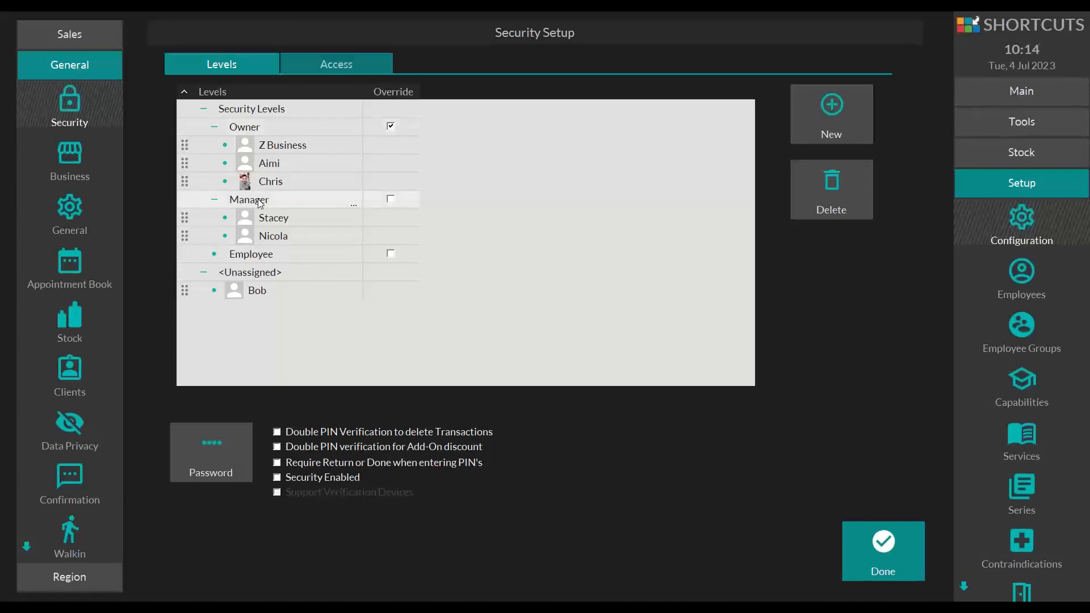
pyautogui.click(273, 255)
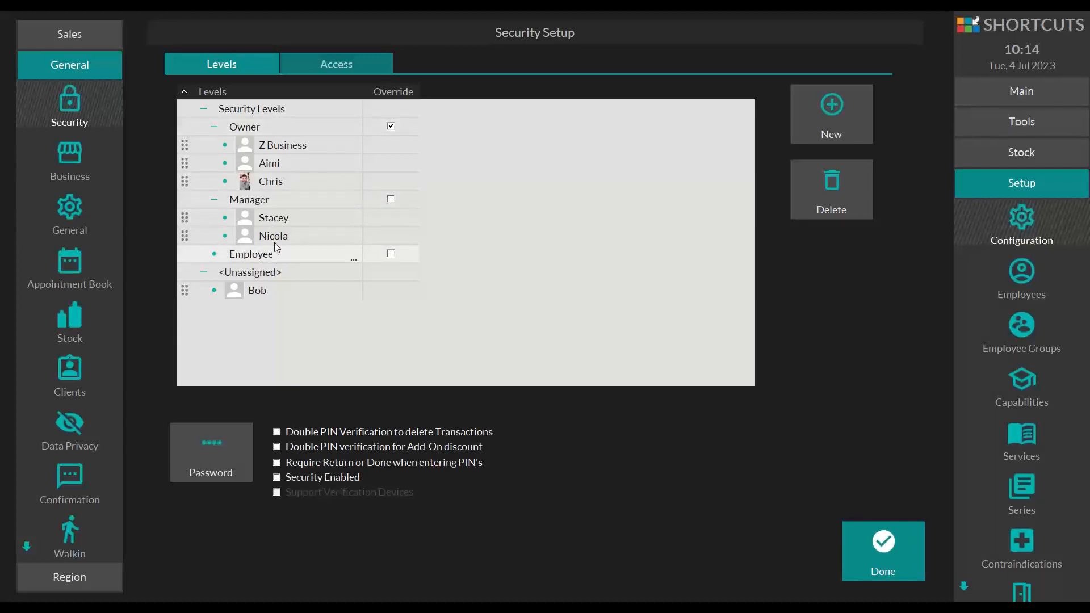
# Move the new employee from the unassigned group into the Manager security level
pyautogui.click(185, 294)
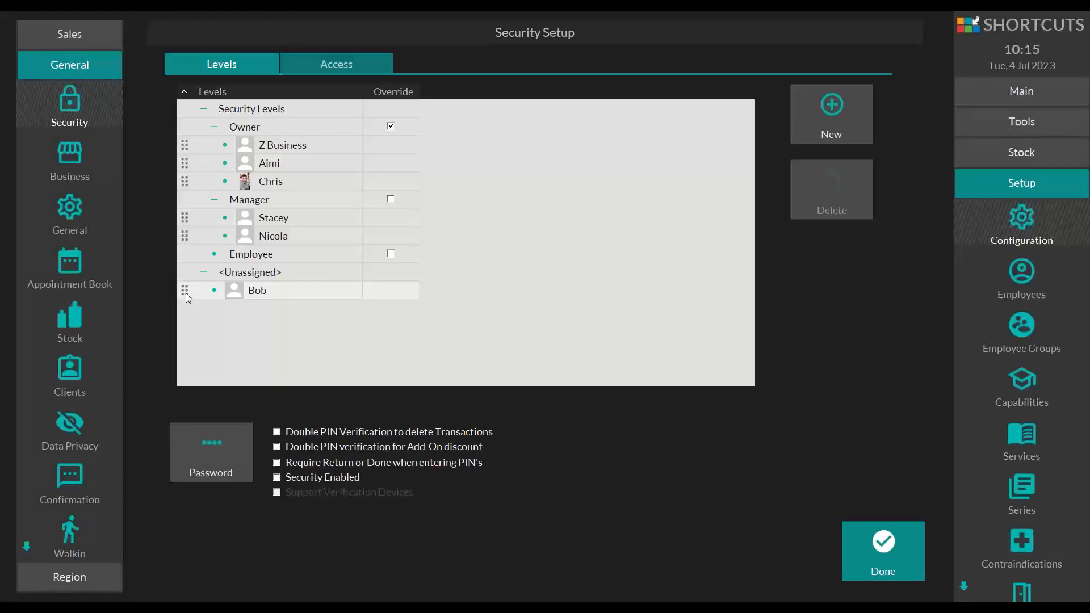
pyautogui.moveTo(186, 293); pyautogui.dragTo(218, 228)
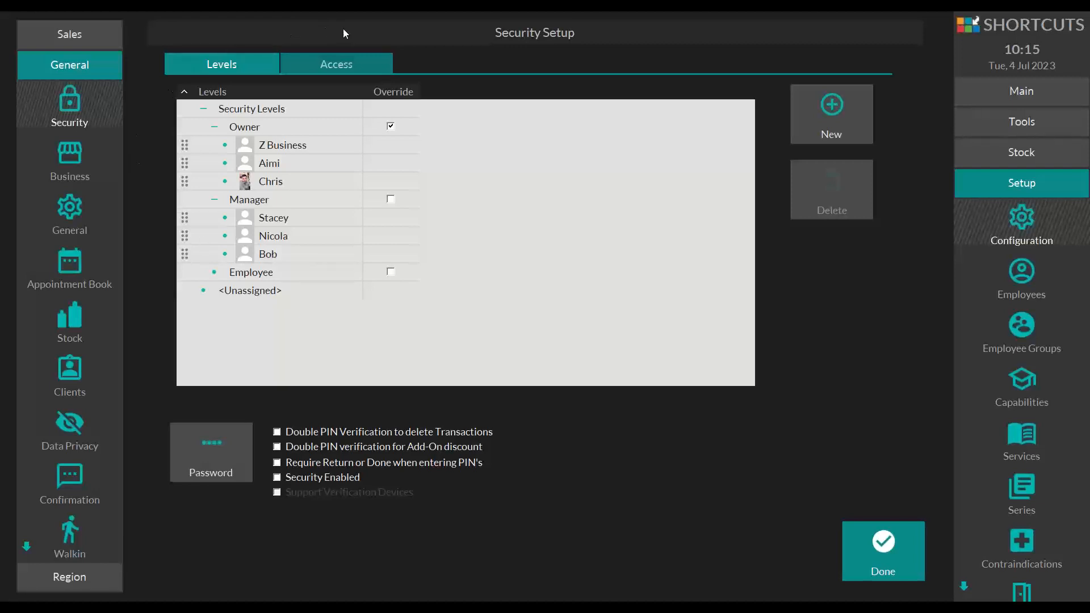
# Open the security access settings and compare the access rights of the Owner, Manager and Employee levels
pyautogui.click(319, 68)
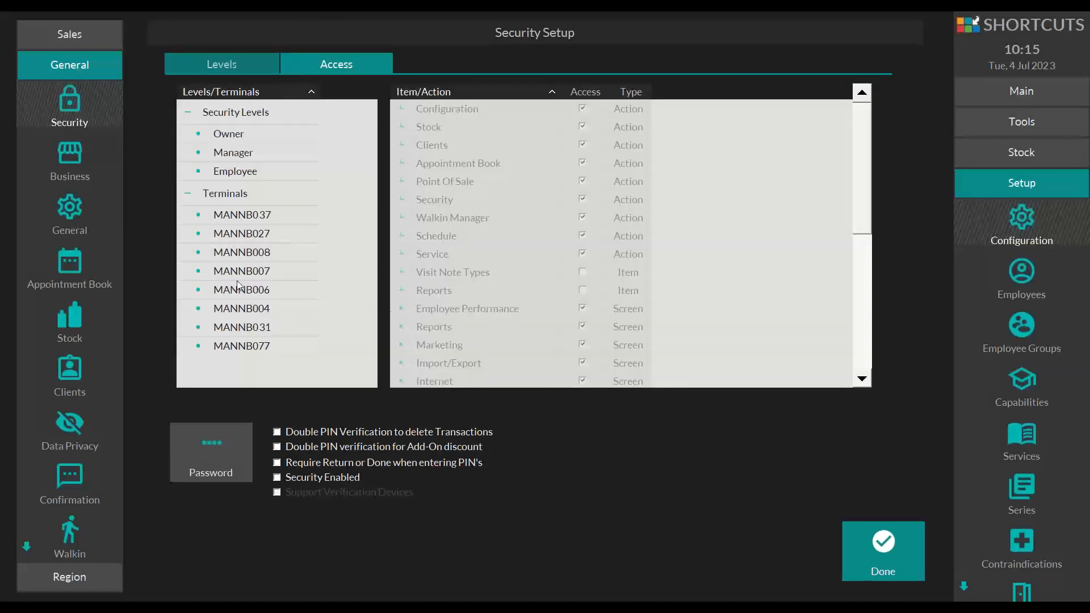
pyautogui.click(230, 134)
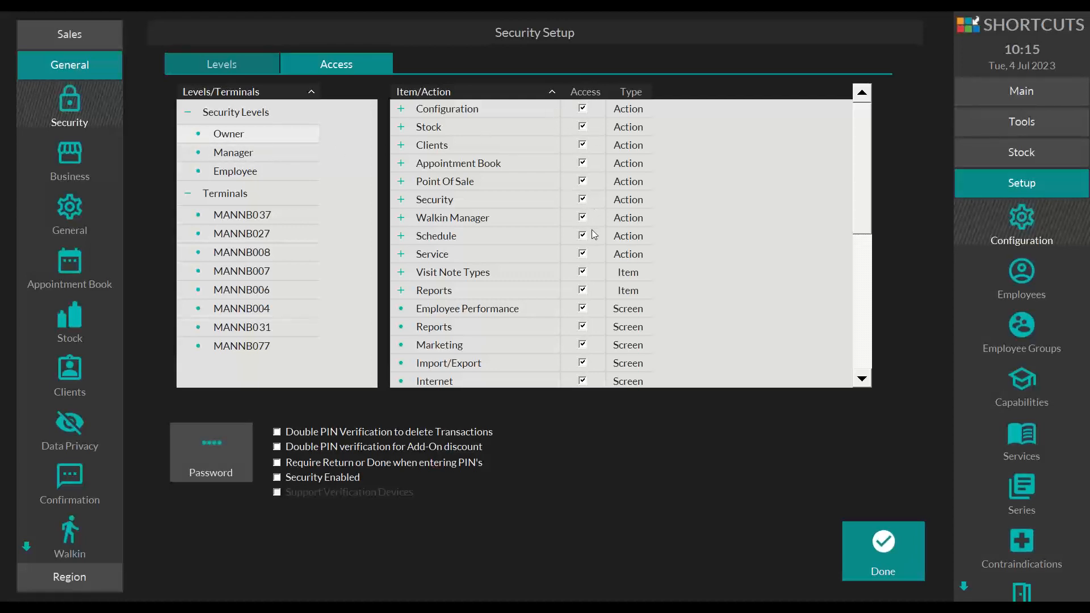
pyautogui.click(275, 152)
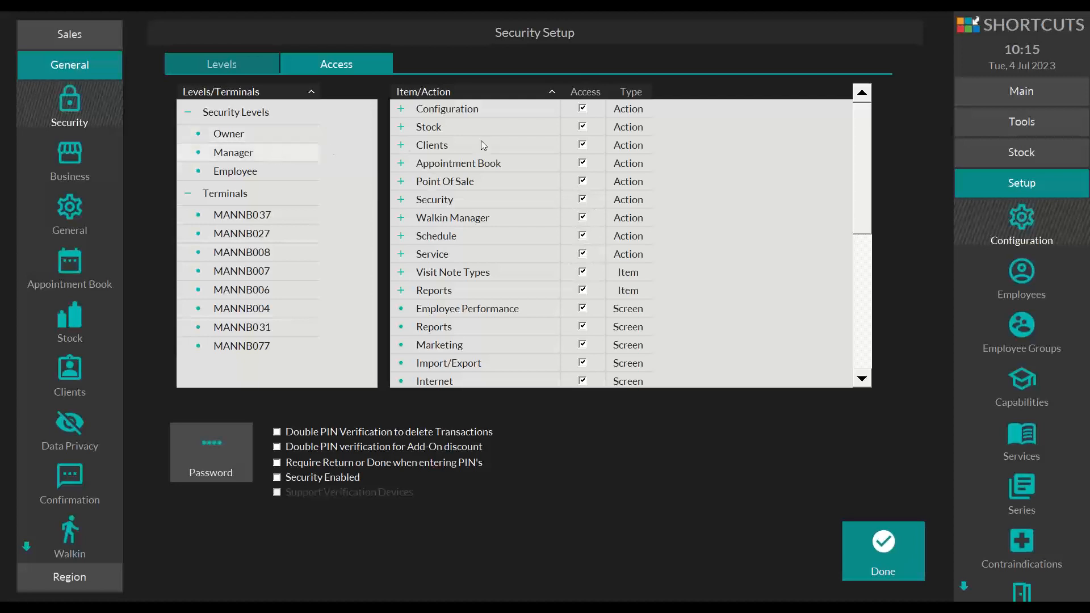
pyautogui.click(296, 173)
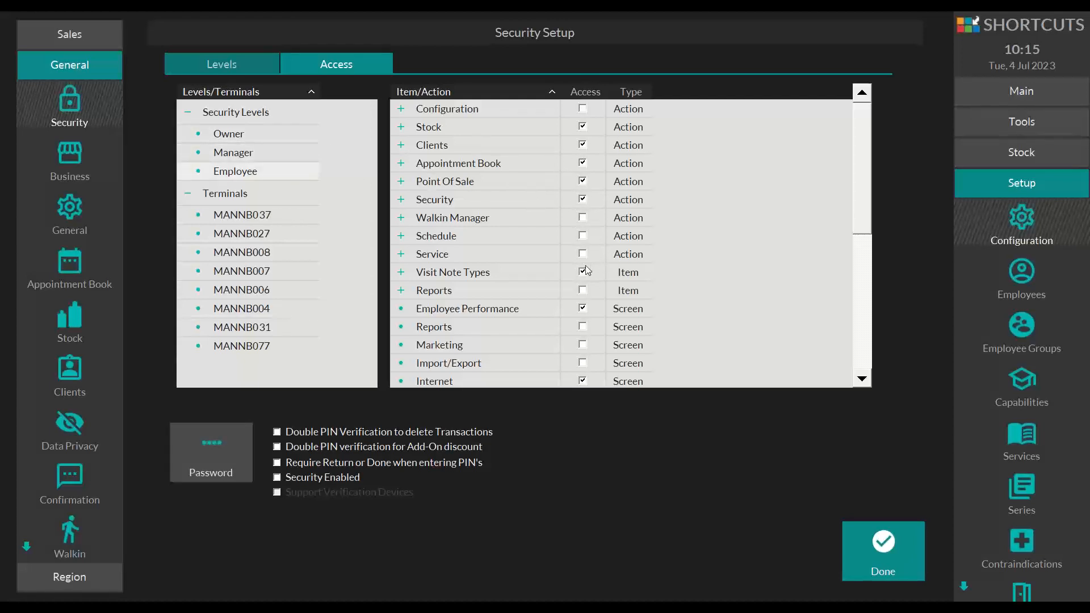
pyautogui.click(311, 155)
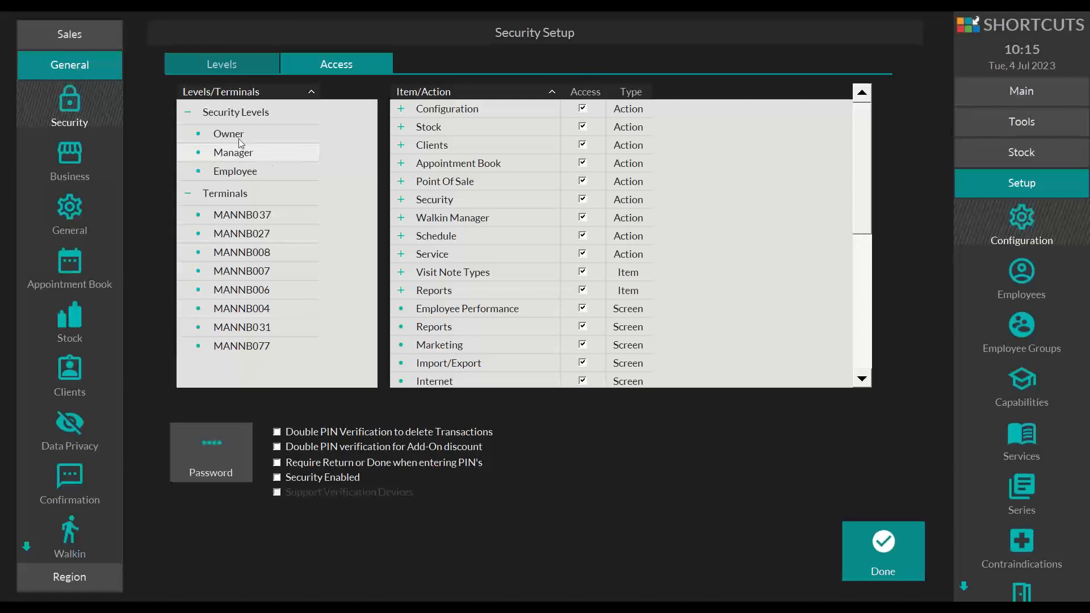
# Expand the Configuration rights of the Manager level and try removing access to Club Setup
pyautogui.click(402, 109)
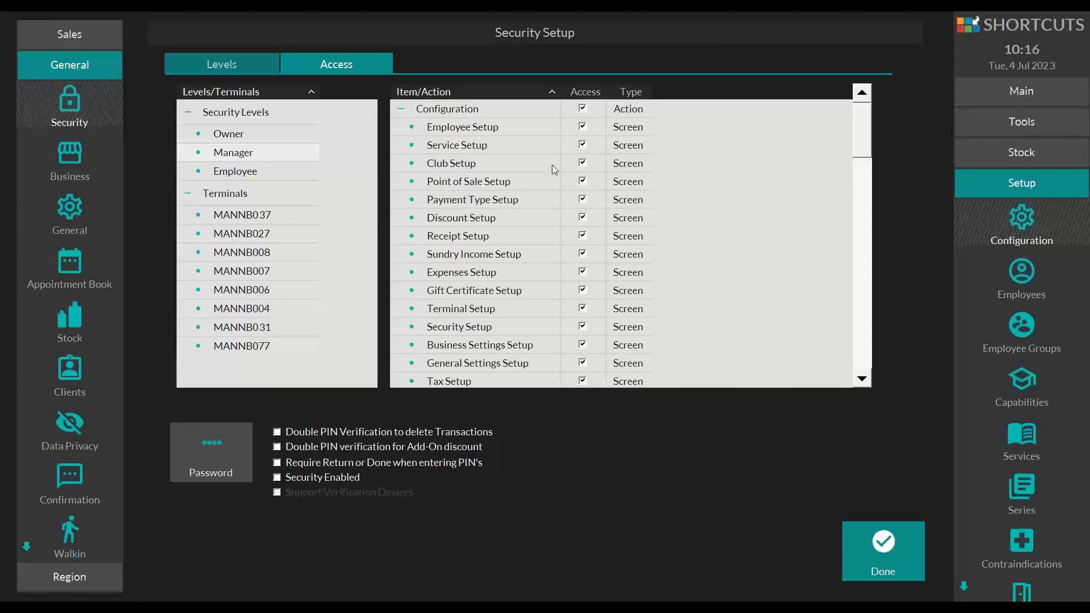
pyautogui.click(582, 163)
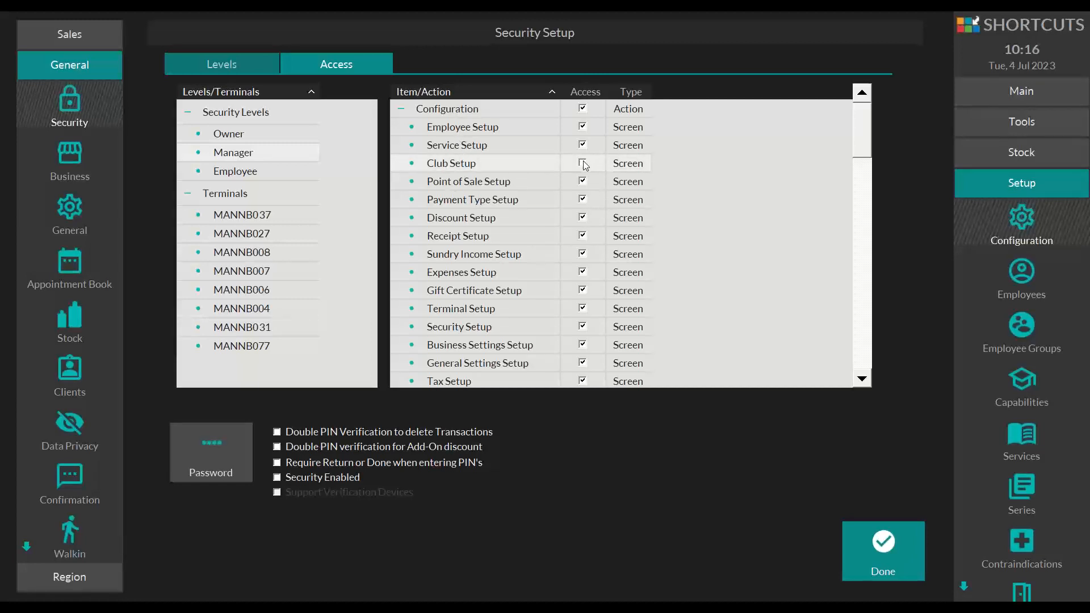
pyautogui.click(585, 203)
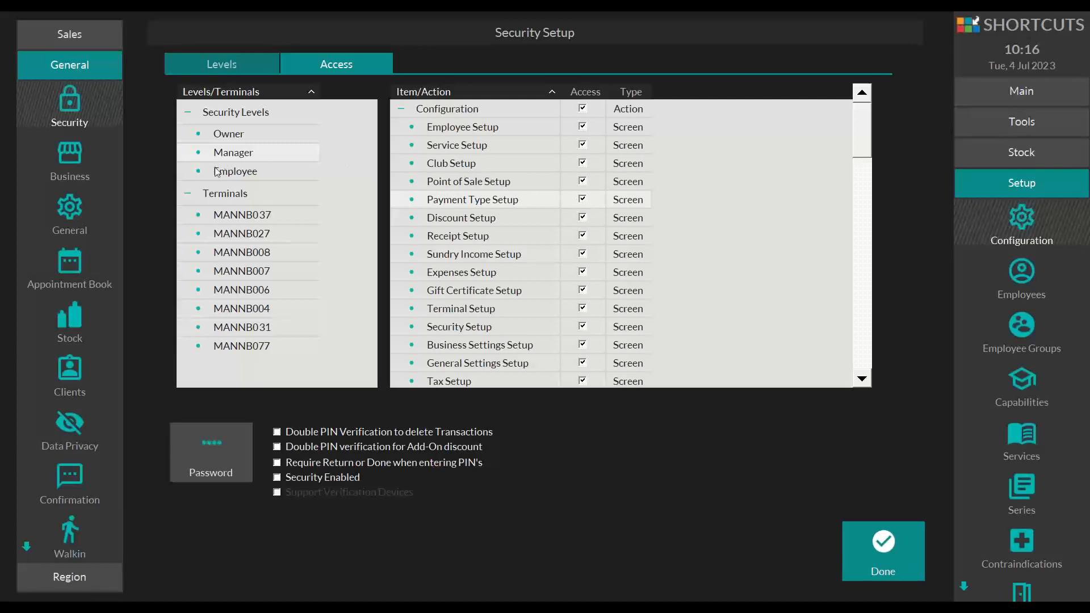
# Examine the Employee level's access rights within the Configuration, Stock, Security and Clients groups
pyautogui.click(233, 171)
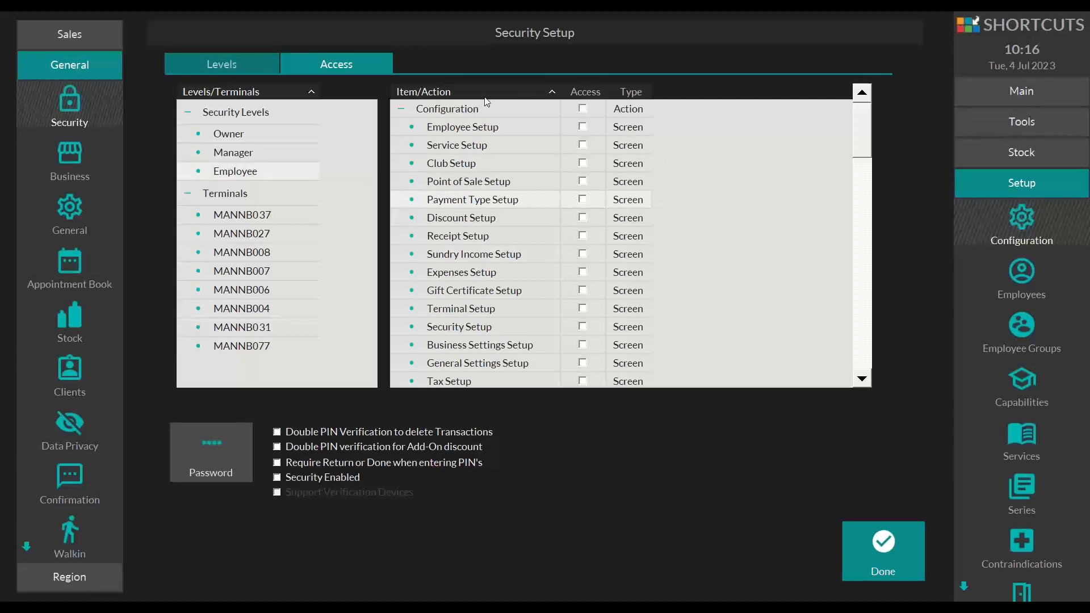
pyautogui.click(406, 109)
pyautogui.click(402, 127)
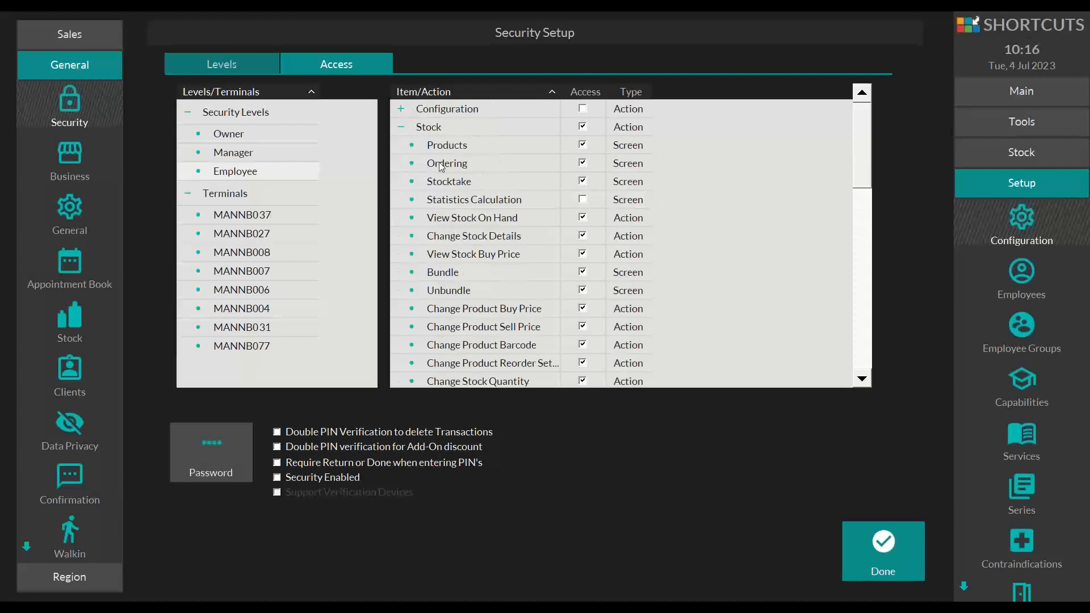
pyautogui.click(401, 127)
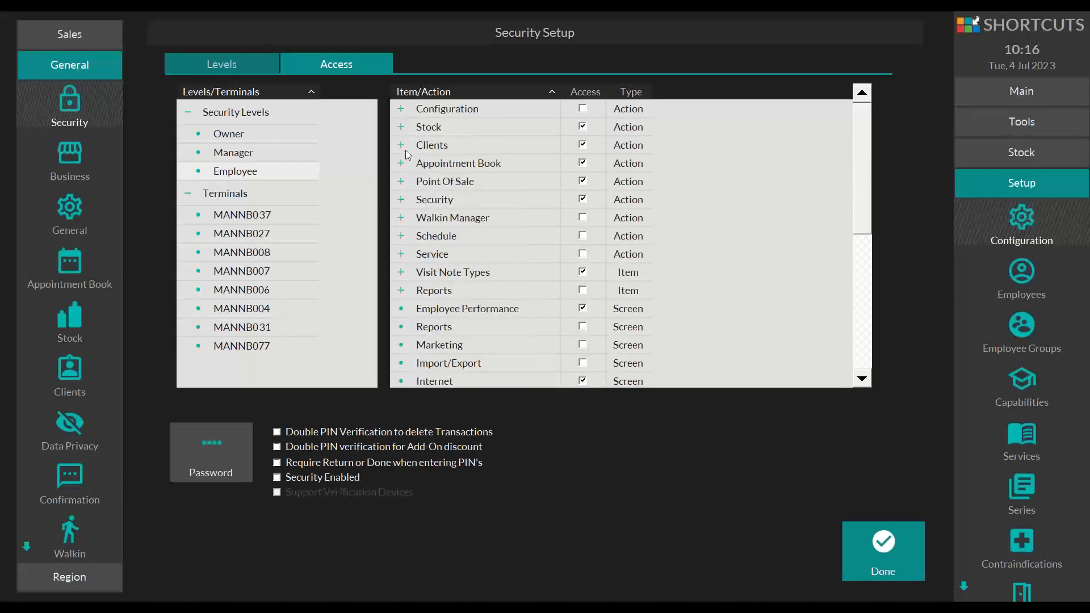
pyautogui.click(402, 200)
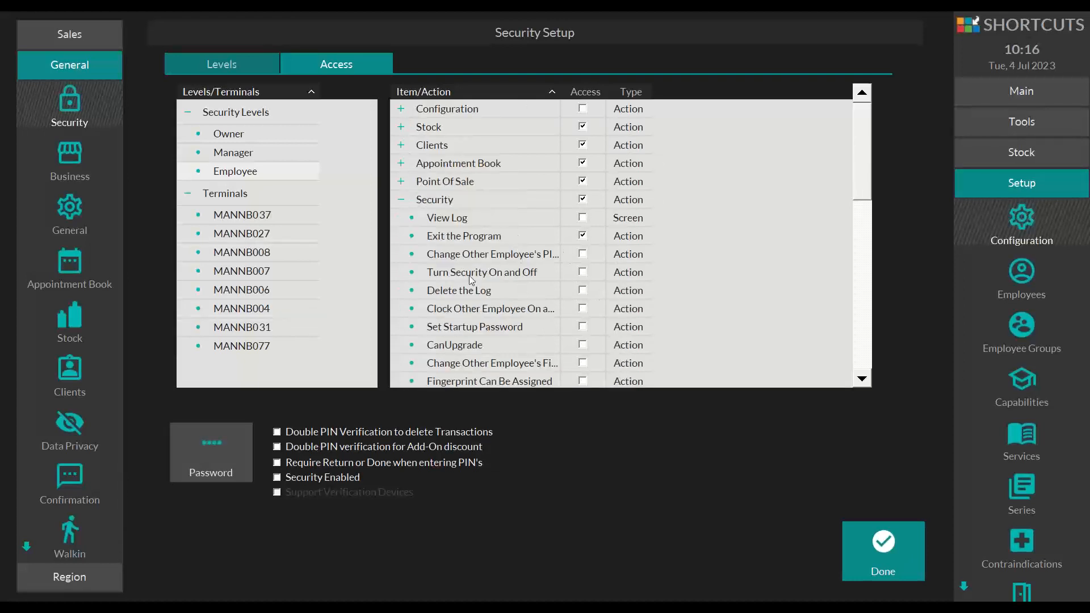
pyautogui.click(405, 202)
pyautogui.click(403, 147)
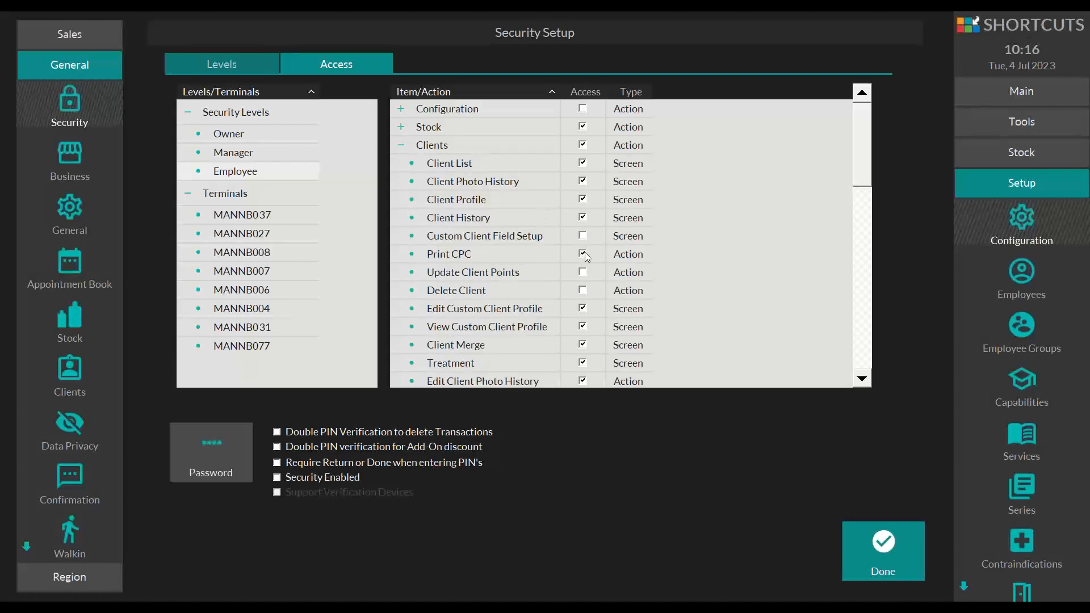
pyautogui.click(584, 272)
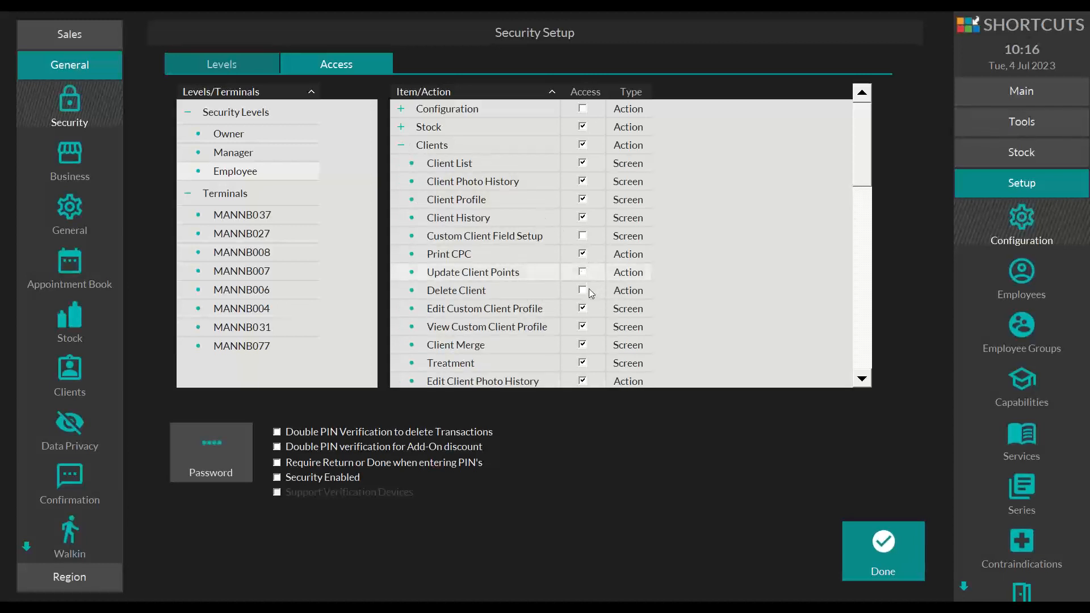
pyautogui.click(401, 145)
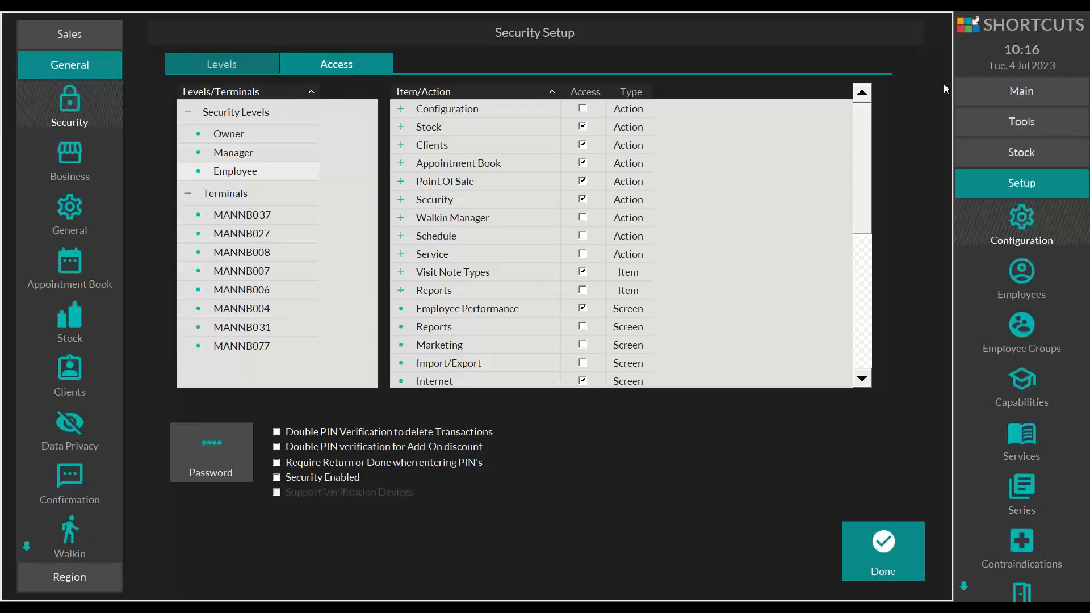
# Return to the list of security levels and add a new level named Asst Manager
pyautogui.click(256, 70)
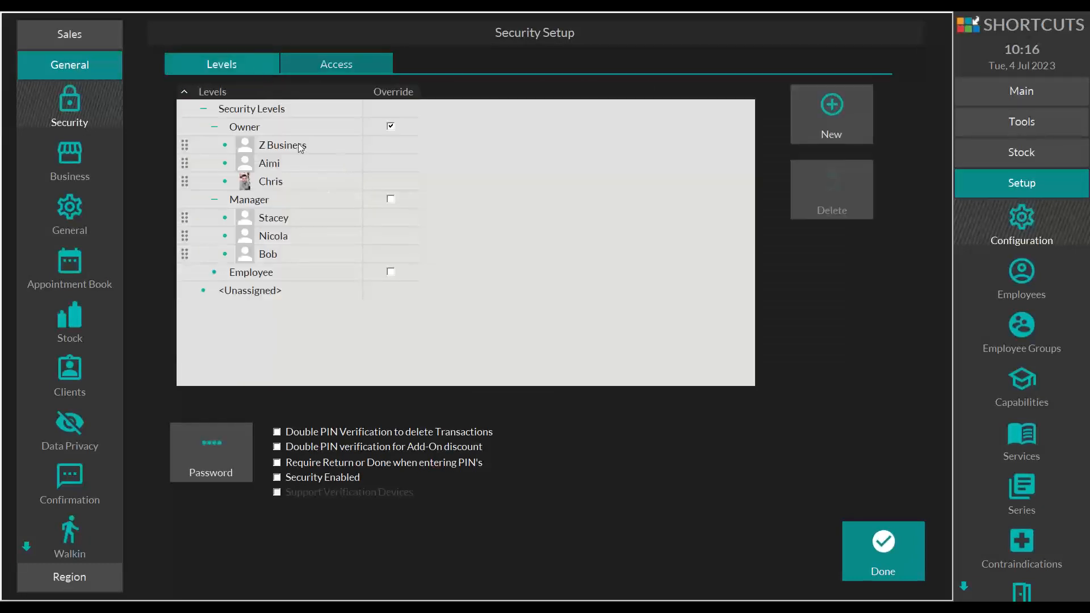
pyautogui.click(251, 130)
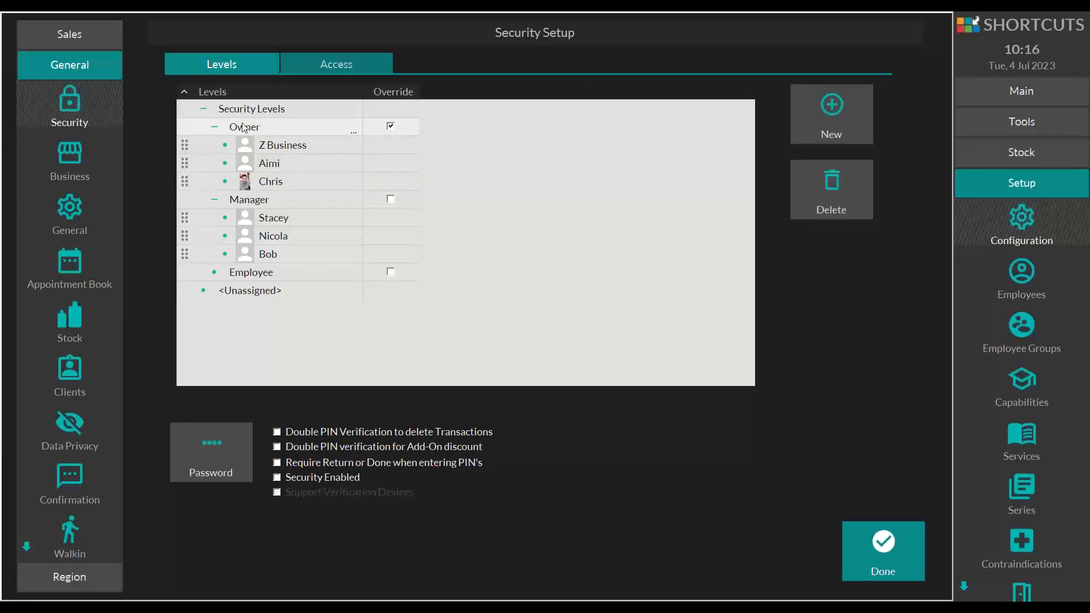
pyautogui.click(258, 203)
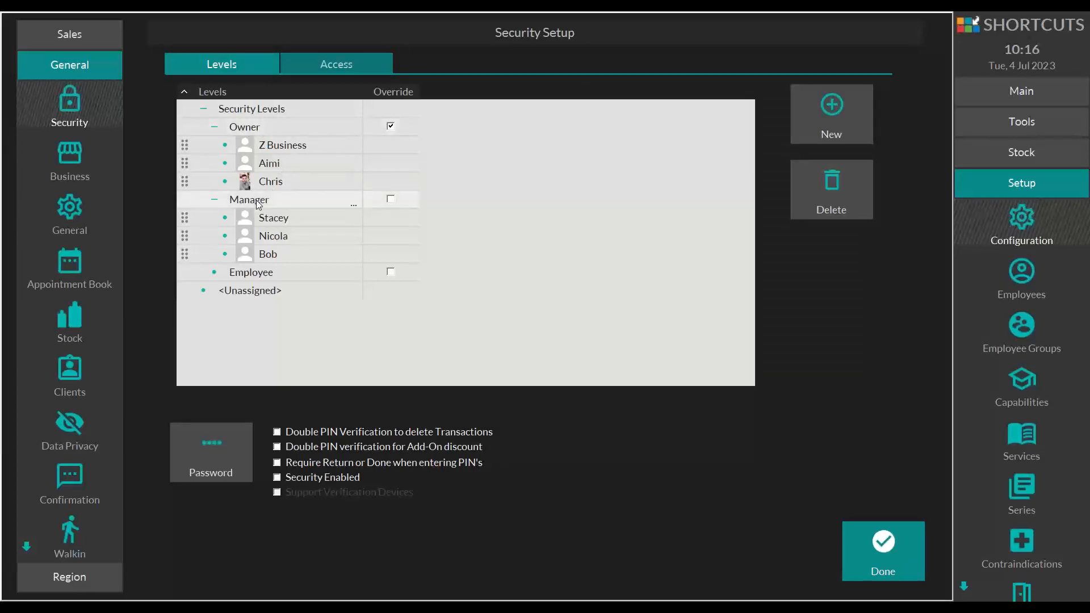
pyautogui.click(278, 278)
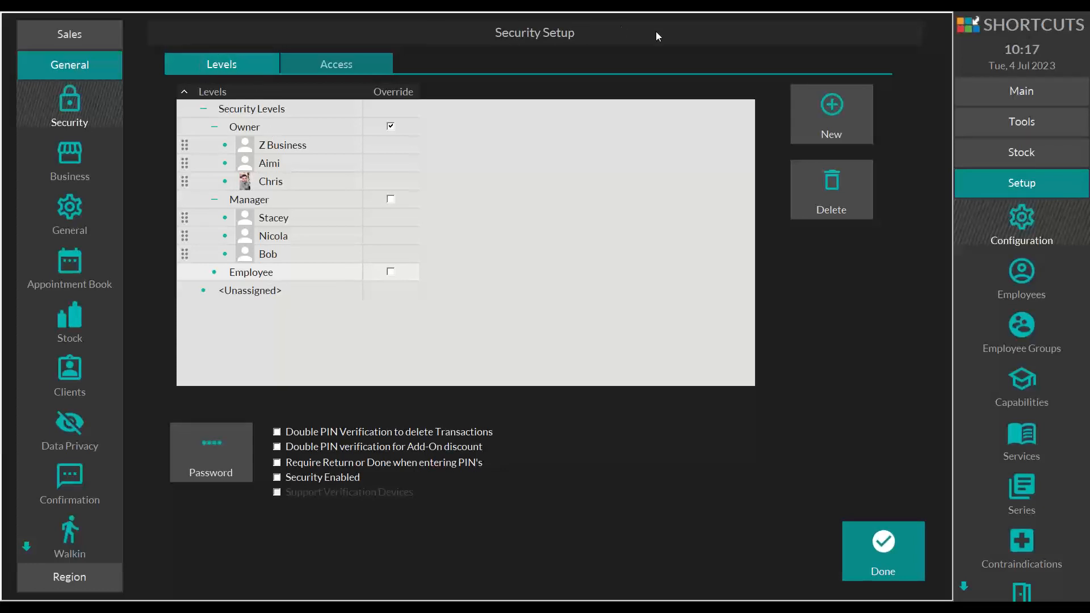
pyautogui.click(828, 91)
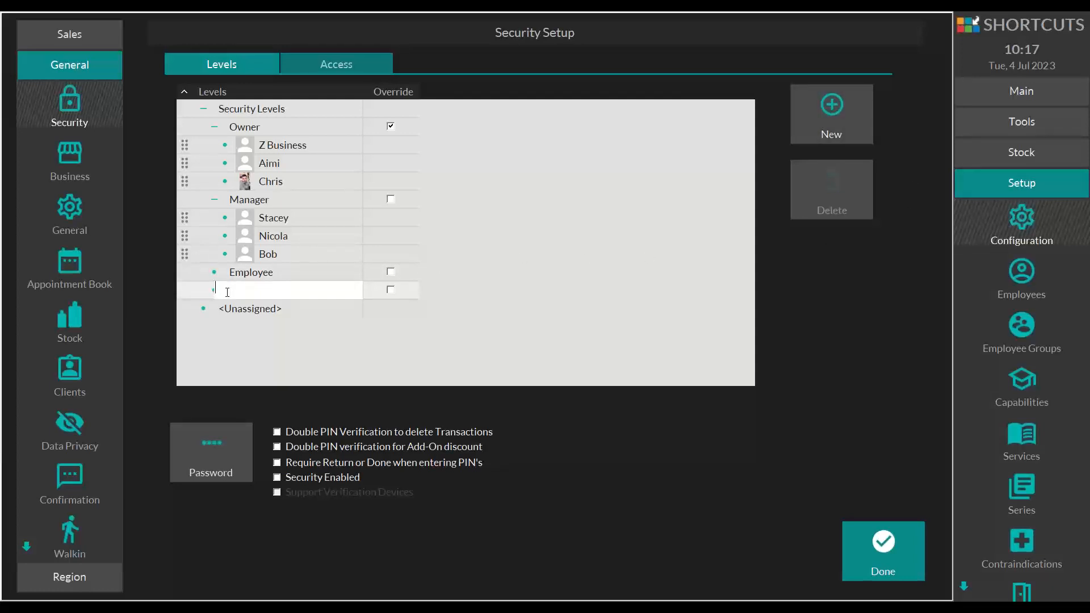
pyautogui.write('Asst Manager')
pyautogui.press('Return')
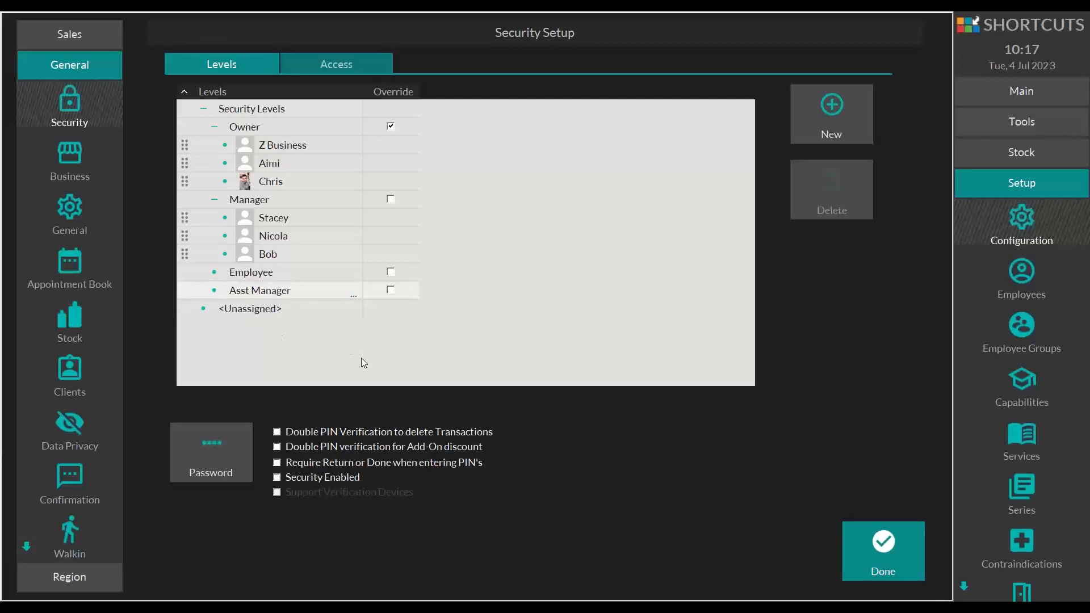
# Move the second employee listed under Manager to the Asst Manager level
pyautogui.click(185, 238)
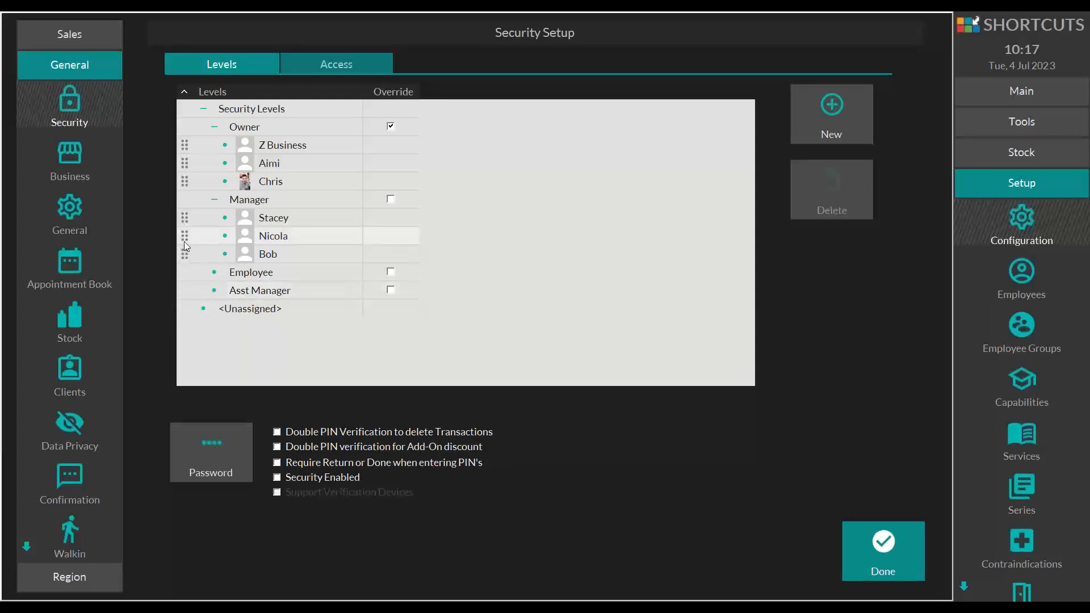
pyautogui.moveTo(183, 237); pyautogui.dragTo(251, 296)
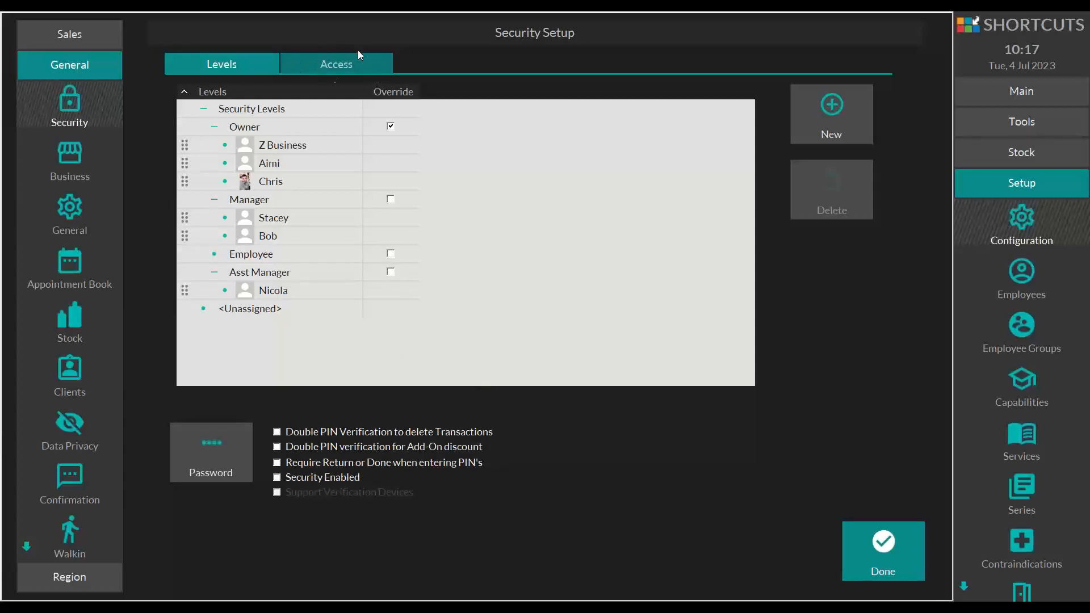
# Examine the Asst Manager level's access rights within the Stock and Configuration groups
pyautogui.click(342, 66)
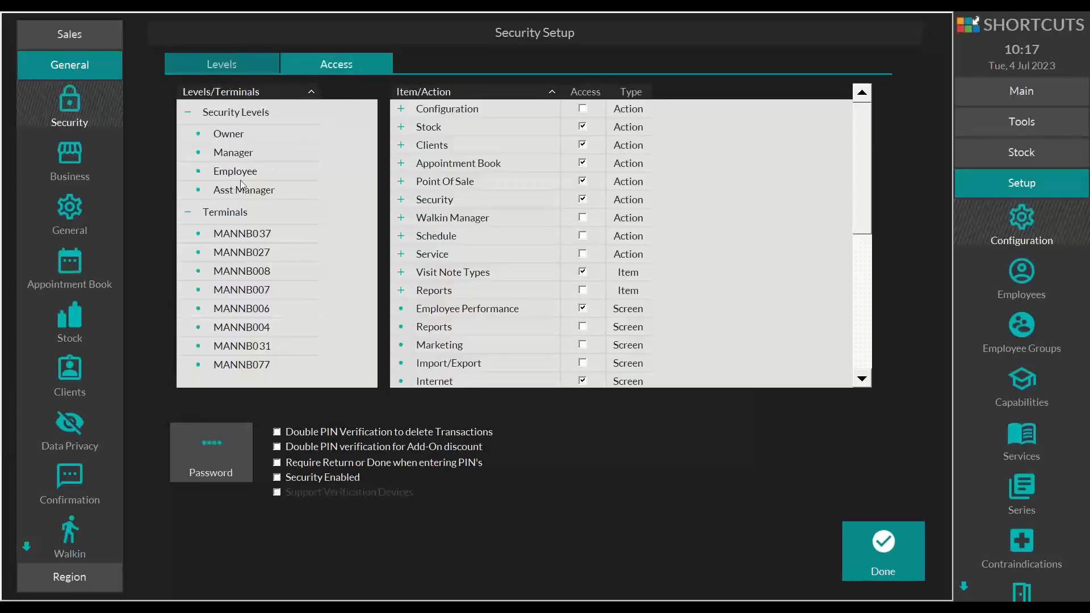
pyautogui.click(220, 195)
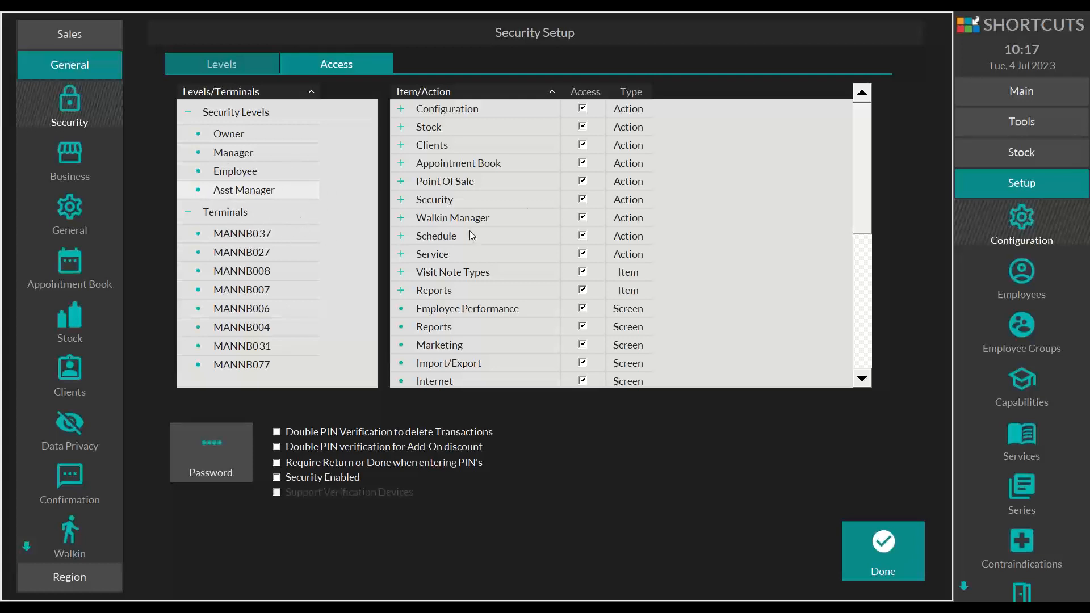
pyautogui.click(401, 127)
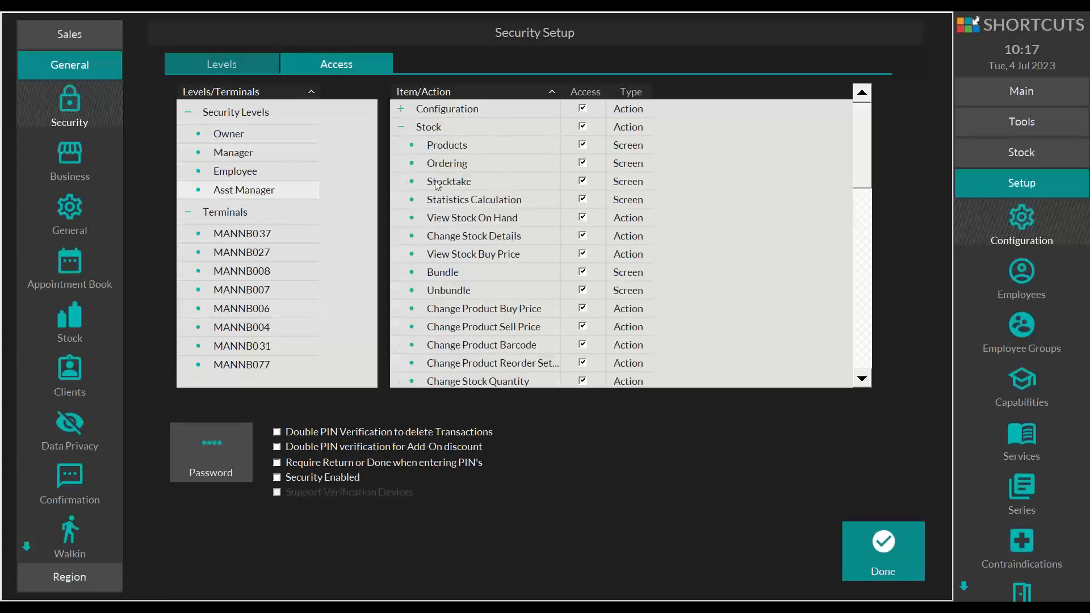
pyautogui.click(401, 127)
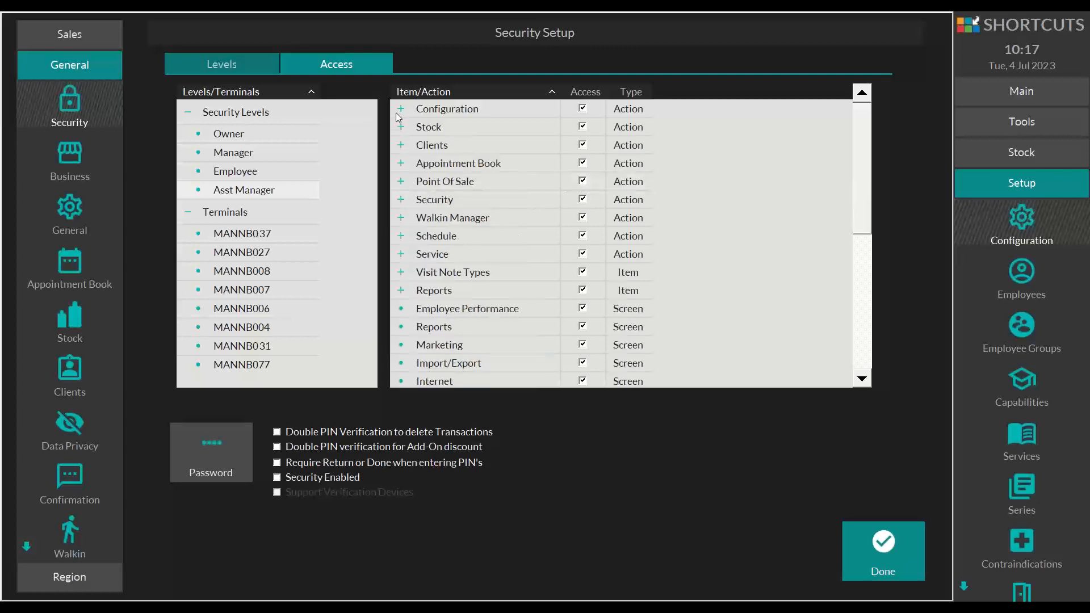
pyautogui.click(401, 109)
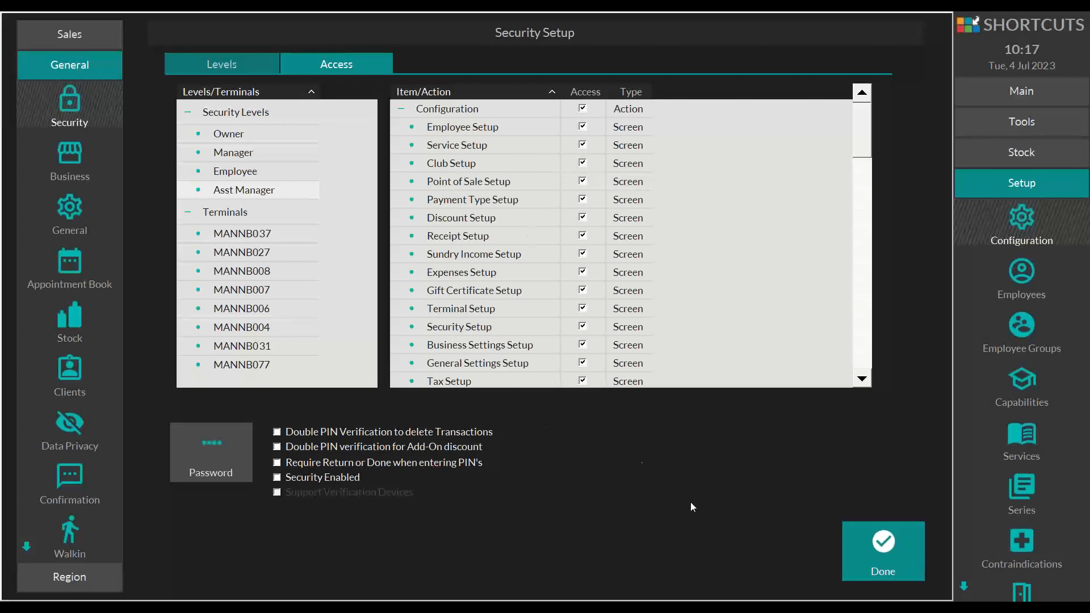
# Finish the security setup and open the report category setup for the services
pyautogui.click(869, 544)
pyautogui.click(779, 328)
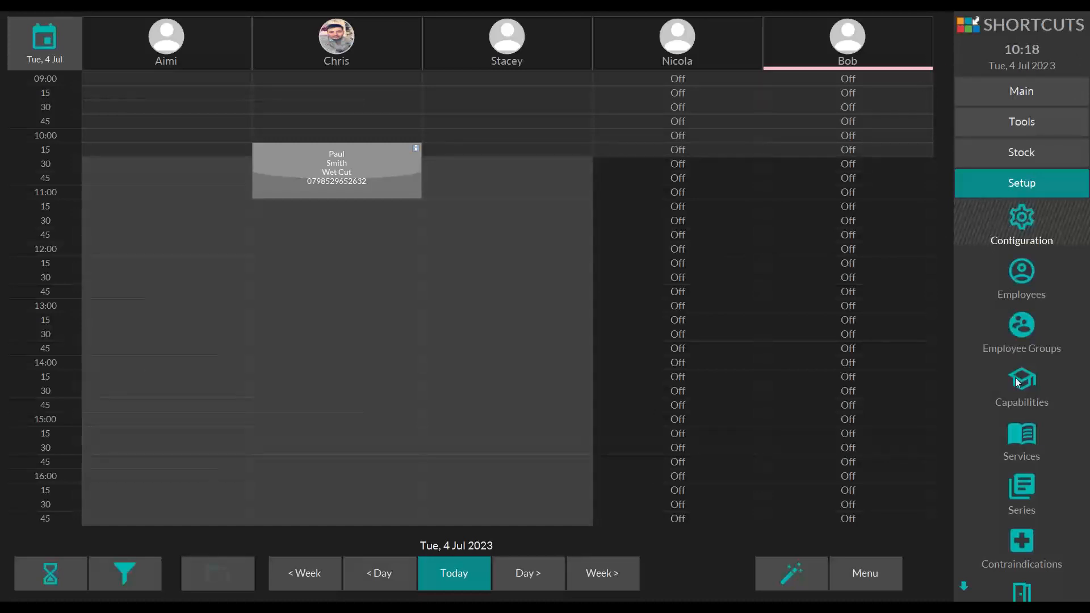
pyautogui.click(1026, 432)
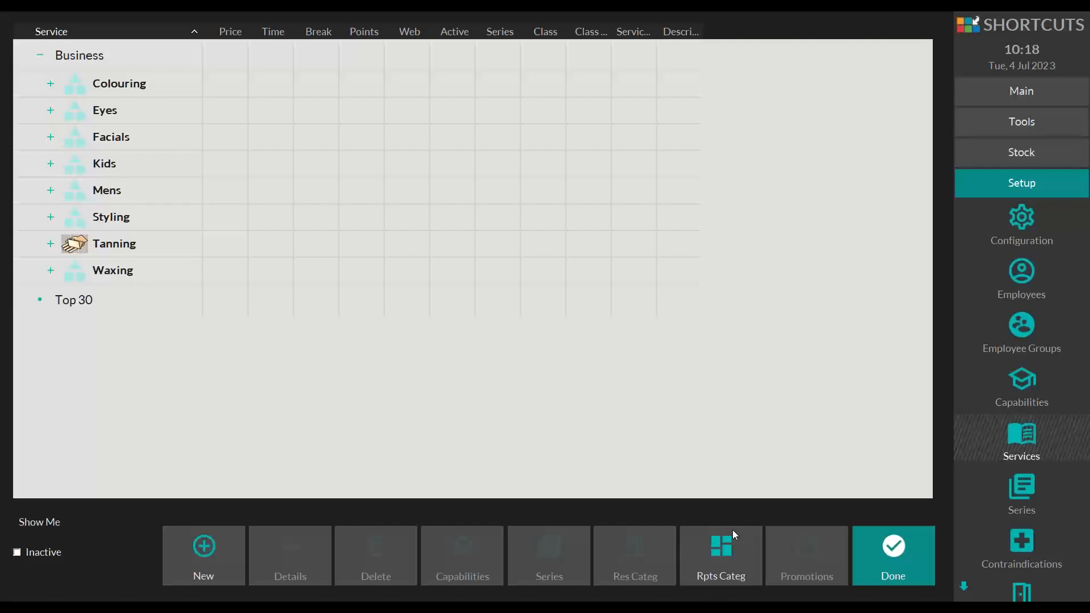
pyautogui.click(714, 567)
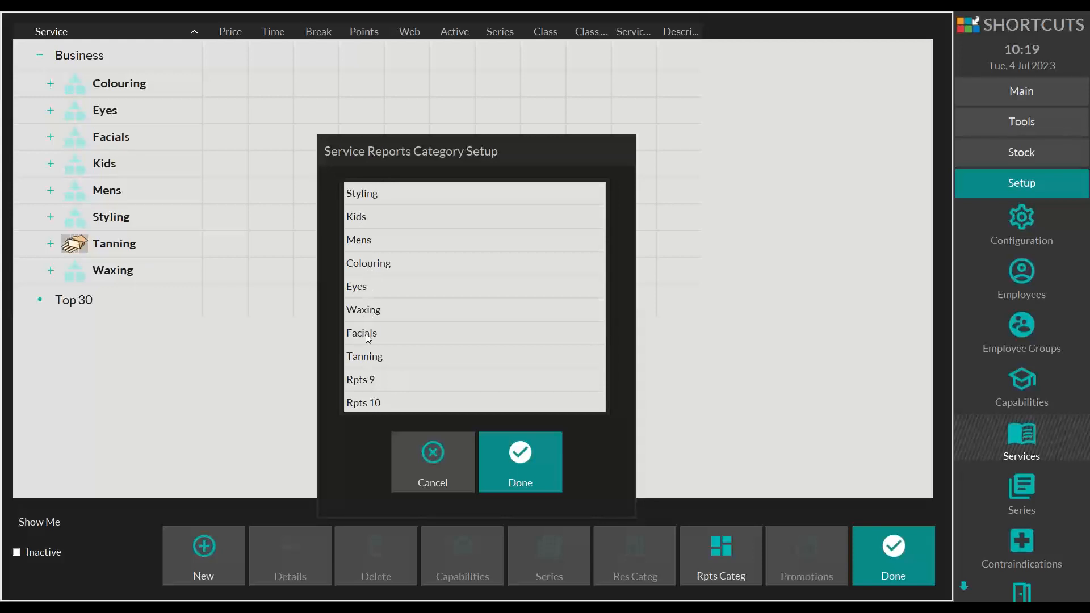
# Rename the report category Rpts 9 as Extensions
pyautogui.doubleClick(374, 384)
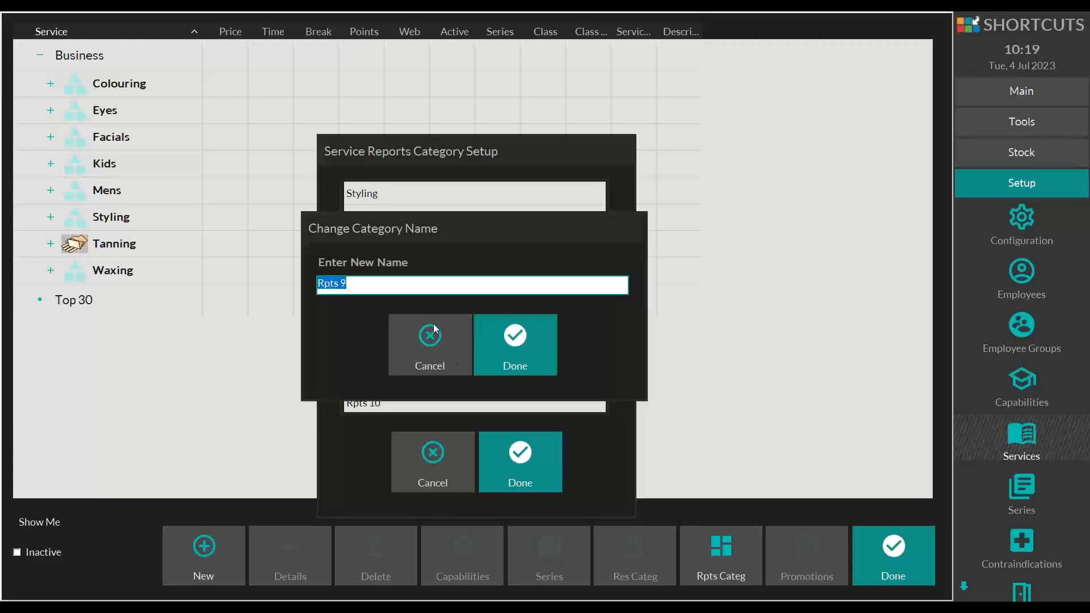
pyautogui.write('Extemsions')
pyautogui.press('BackSpace')
pyautogui.press('BackSpace')
pyautogui.press('BackSpace')
pyautogui.press('BackSpace')
pyautogui.press('BackSpace')
pyautogui.press('BackSpace')
pyautogui.write('nsions')
pyautogui.click(550, 328)
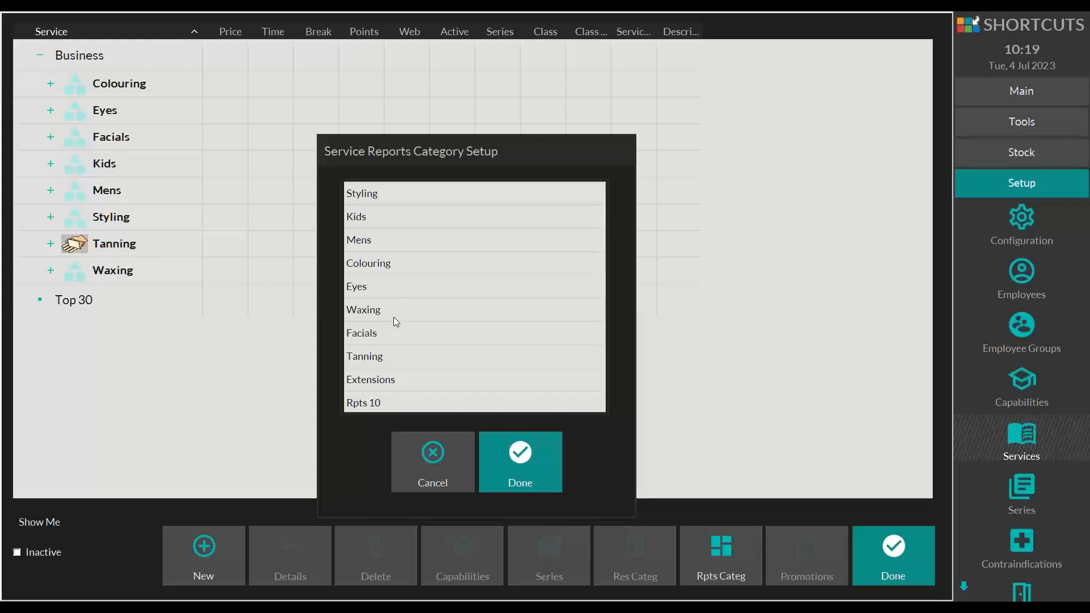
# Rename the Extensions report category as Bio Sculpture
pyautogui.doubleClick(376, 379)
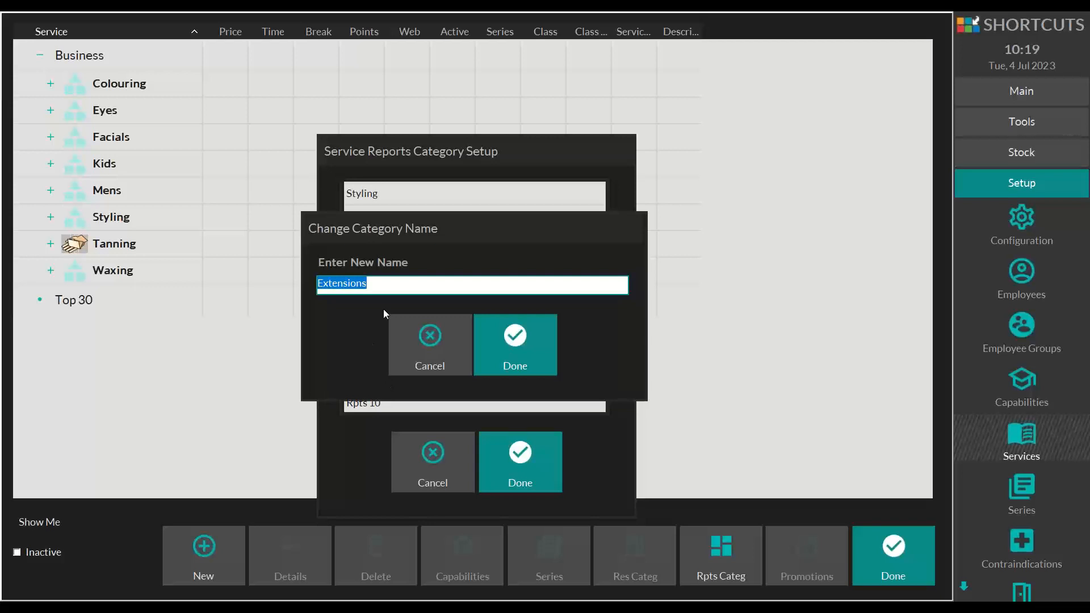
pyautogui.press('BackSpace')
pyautogui.write('Bio')
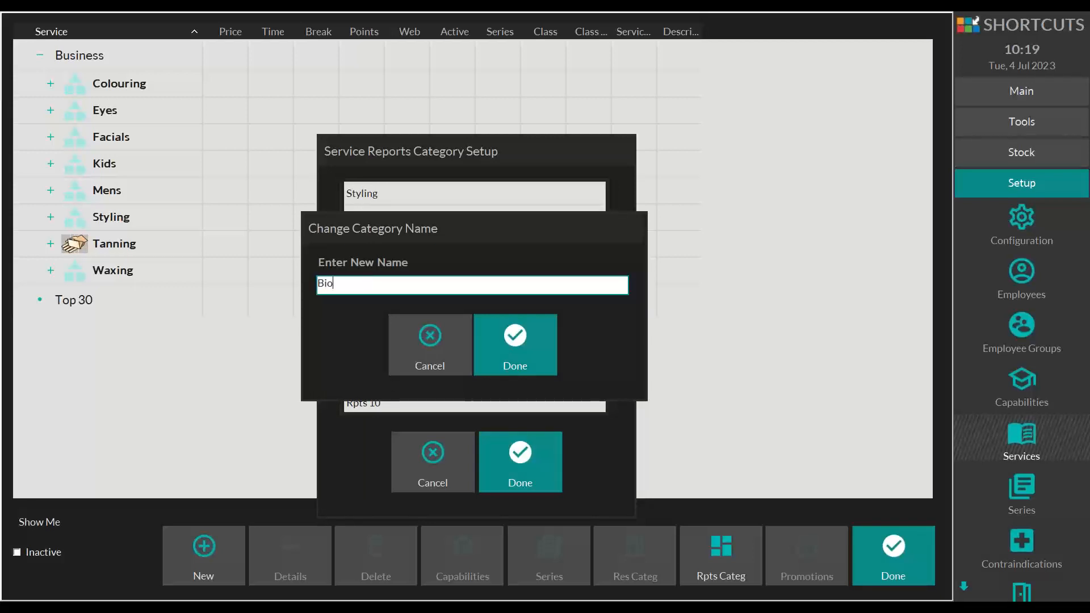
pyautogui.write(' Sculpture')
pyautogui.click(477, 325)
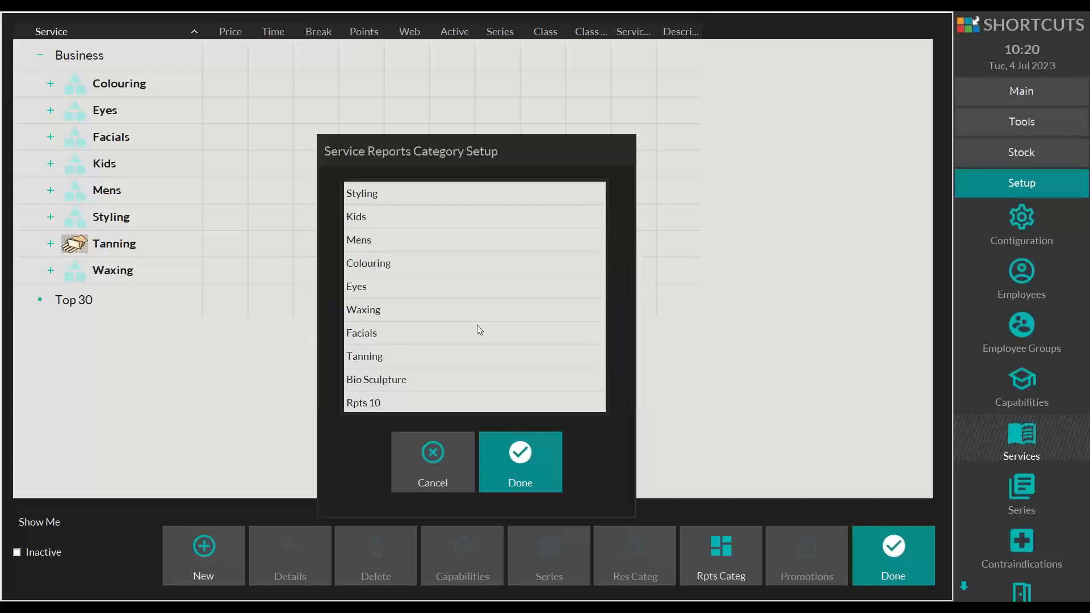
# Rename the report category Rpts 10 as Acrylics
pyautogui.click(397, 399)
pyautogui.write('Acr')
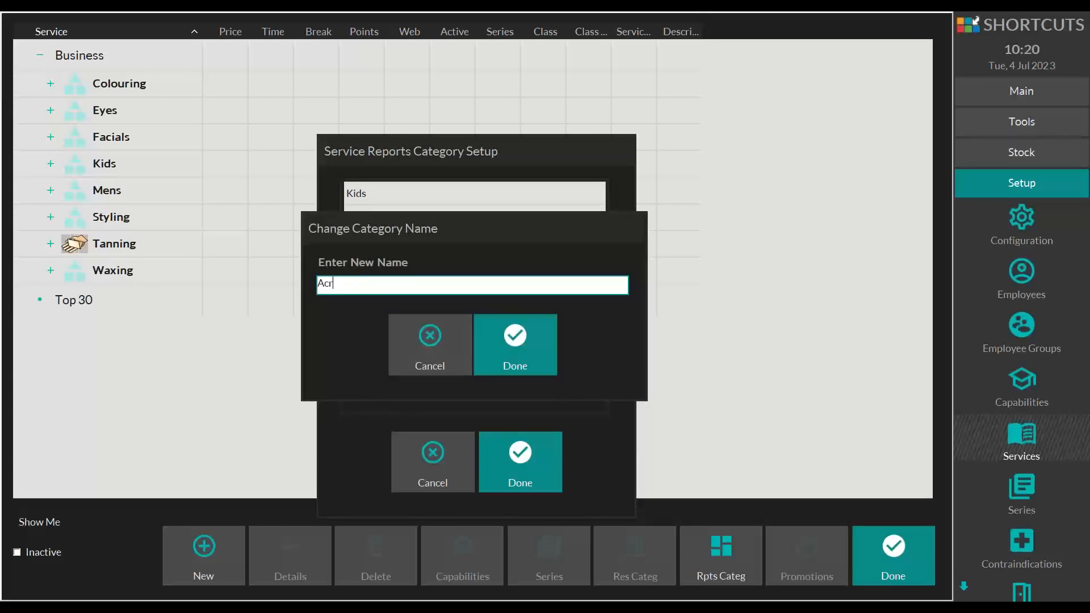
pyautogui.write('ylics')
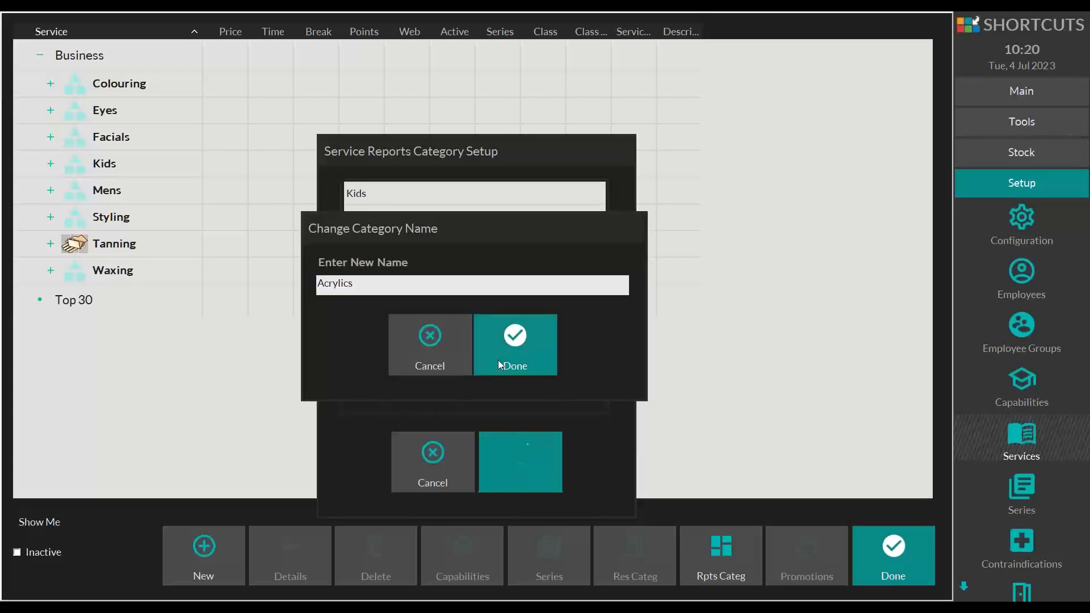
pyautogui.click(498, 360)
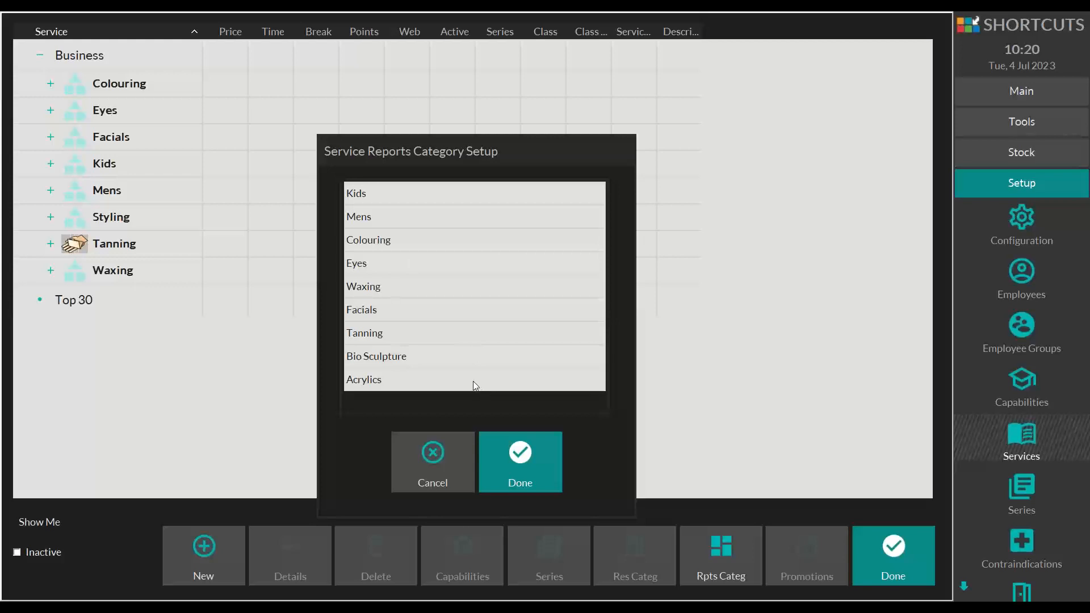
# Open the Styling report category's name for editing, cancel it, and save the report category setup
pyautogui.moveTo(457, 160)
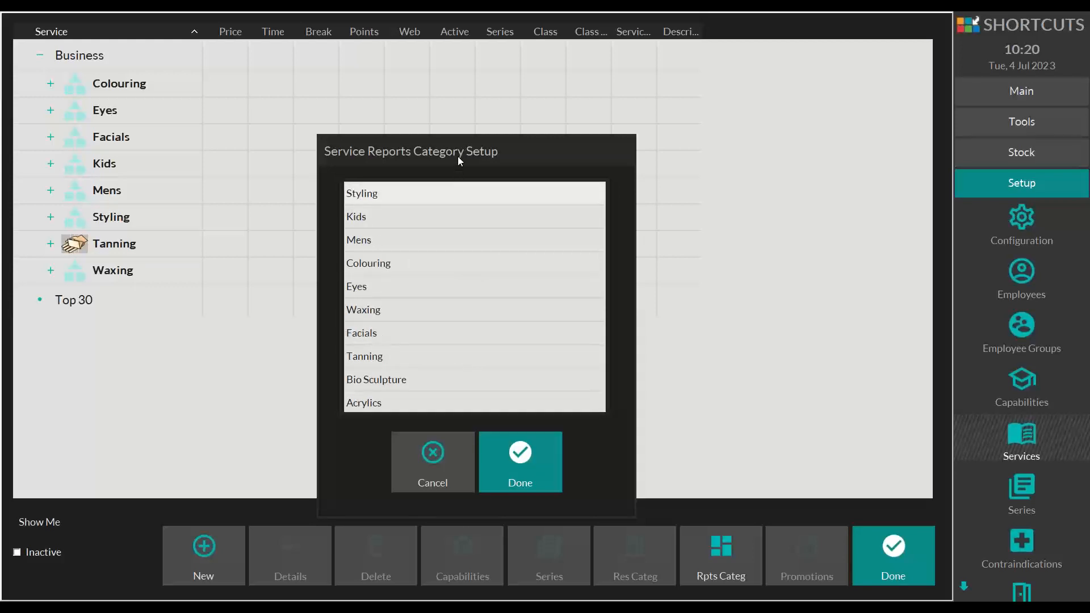
pyautogui.click(449, 194)
pyautogui.click(432, 348)
pyautogui.click(510, 455)
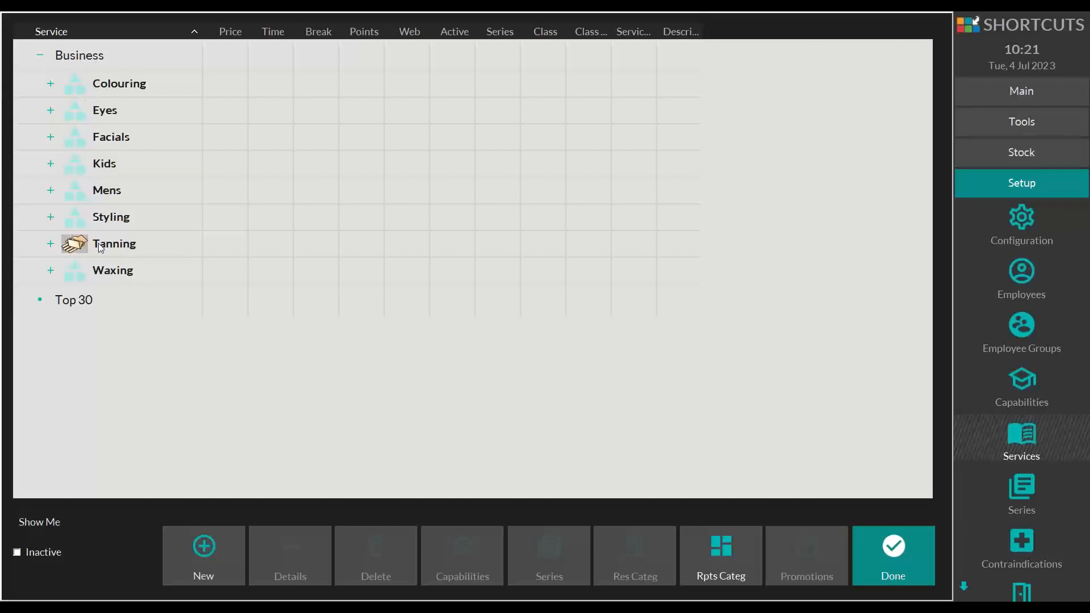
# Open the image file selection for the Colouring service category's picture and cancel it
pyautogui.click(76, 88)
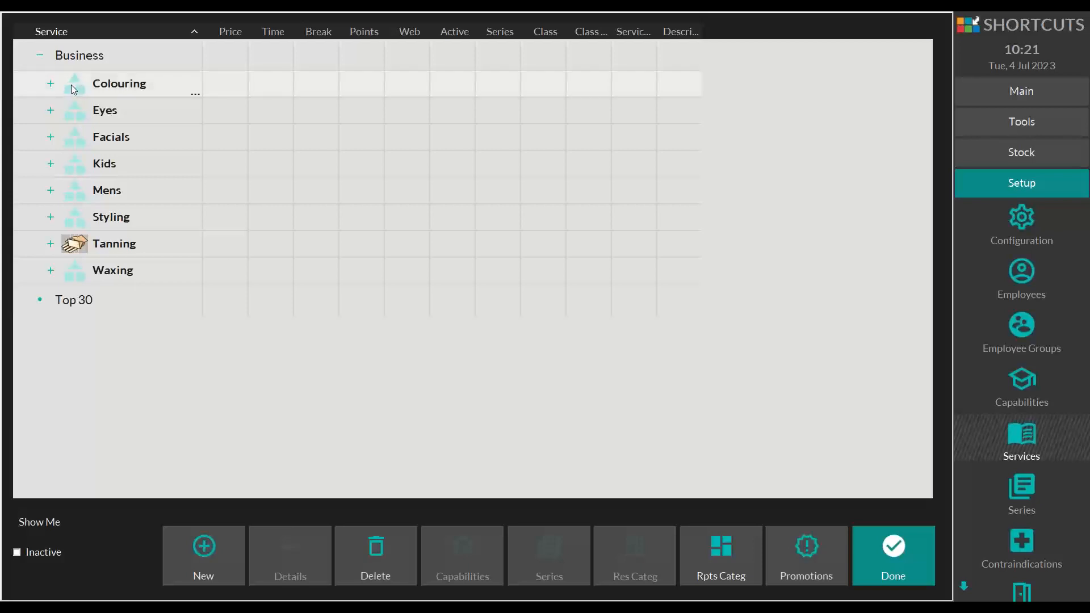
pyautogui.rightClick(72, 85)
pyautogui.click(100, 126)
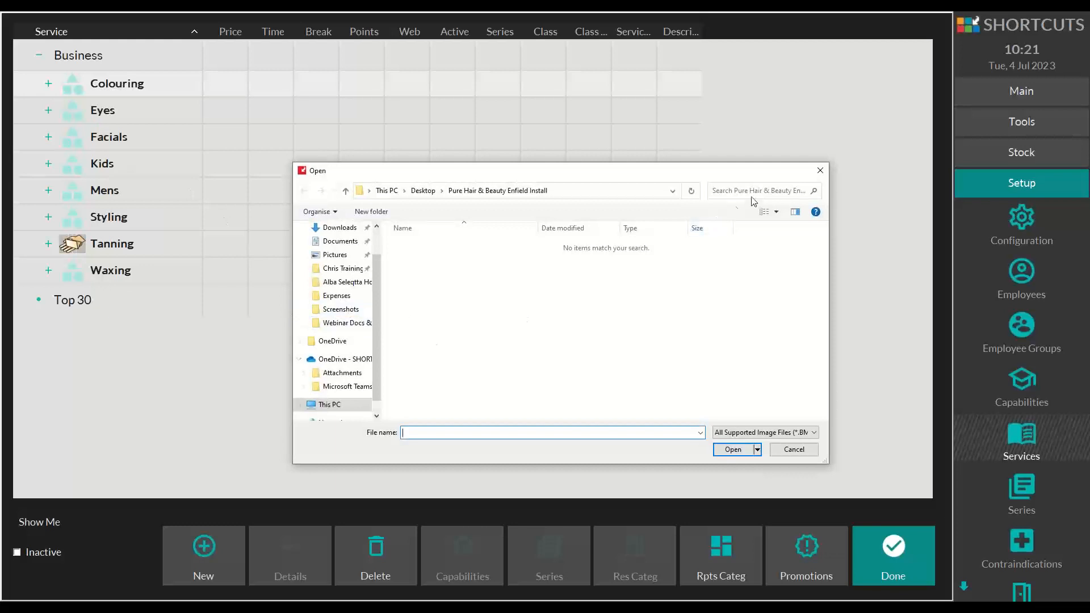
pyautogui.click(820, 170)
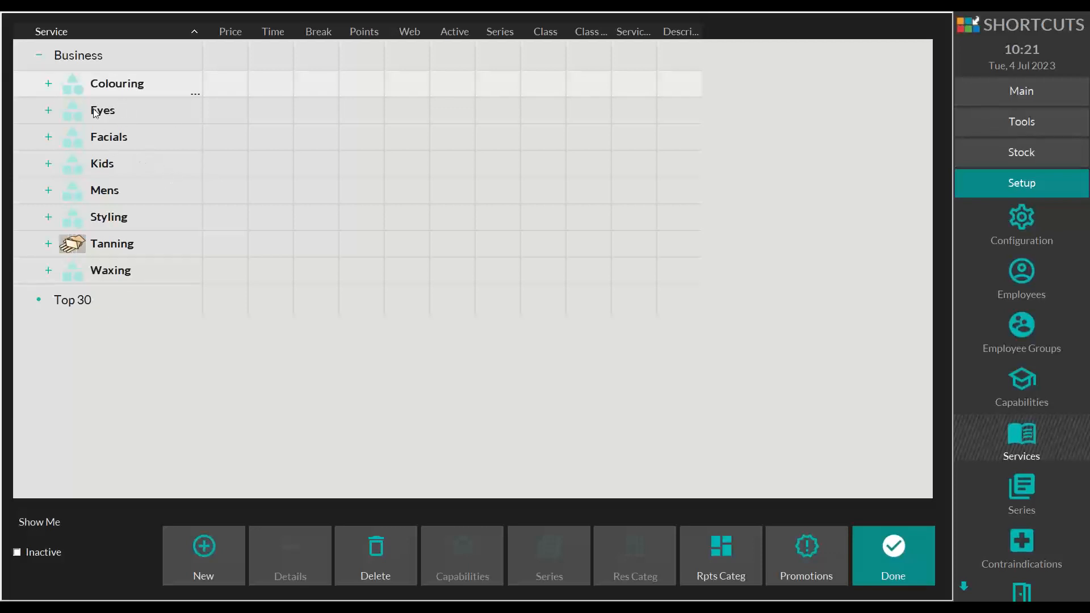
# Add a new service category named Extensions under Business
pyautogui.click(84, 55)
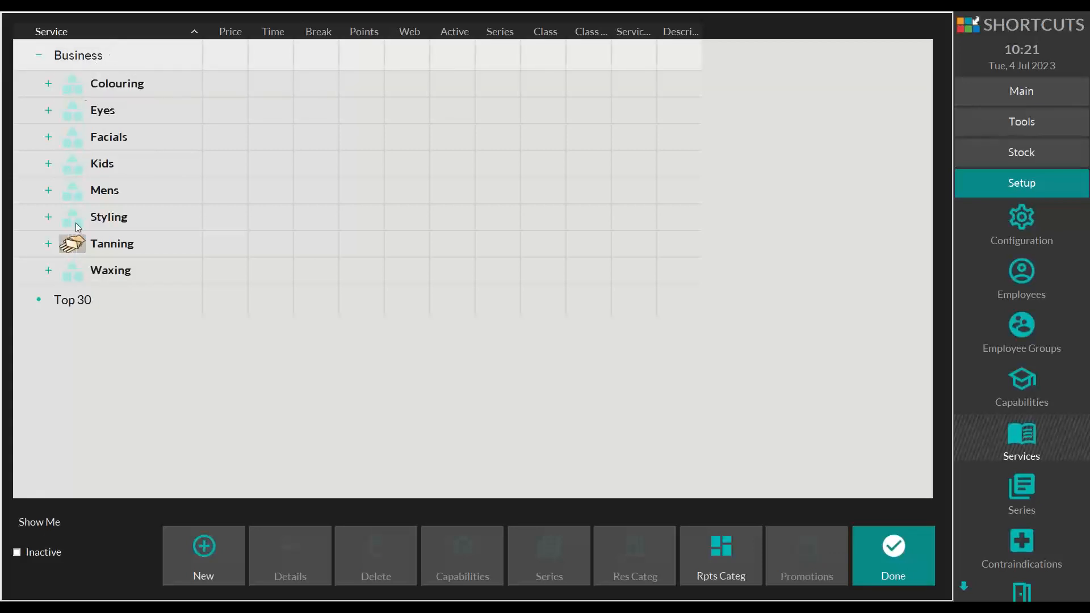
pyautogui.click(202, 555)
pyautogui.write('Extensions')
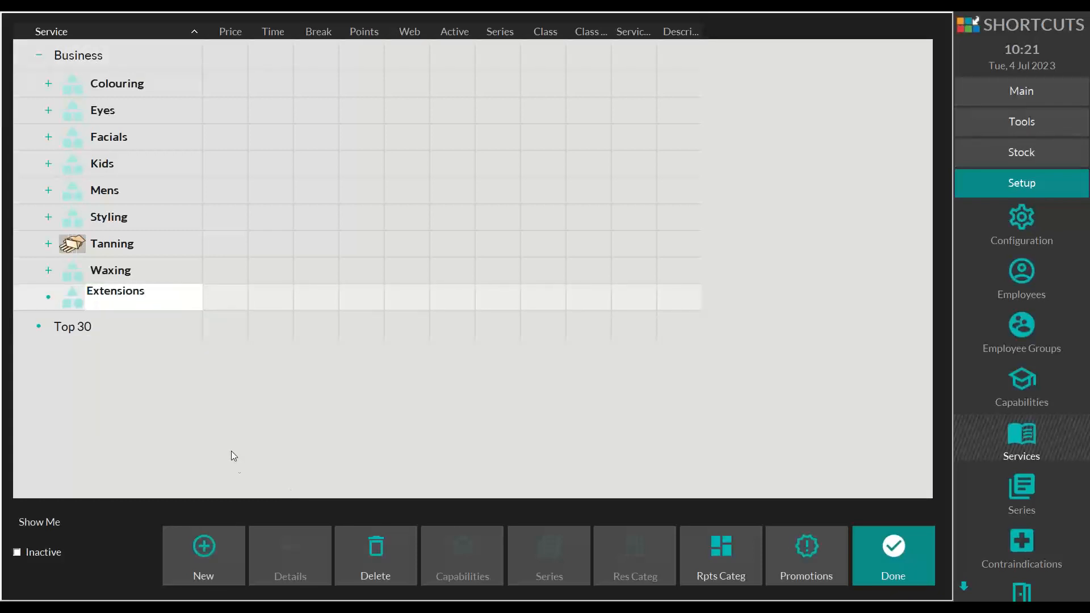
pyautogui.press('Return')
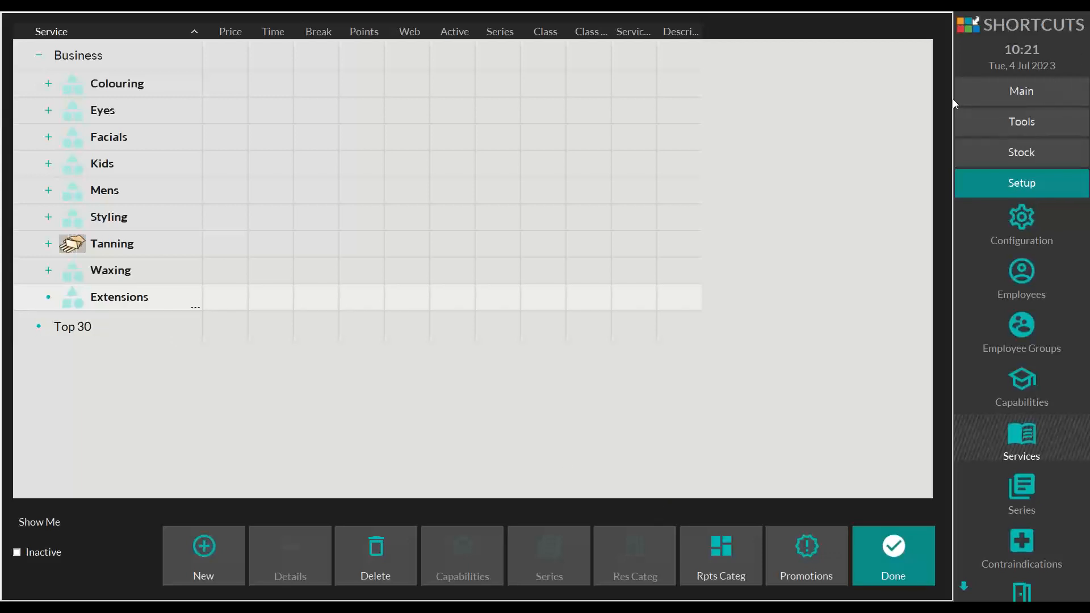
# Create a new service named Tape Extensions in the Extensions category, correcting the capitalisation of its name
pyautogui.click(517, 456)
pyautogui.click(210, 558)
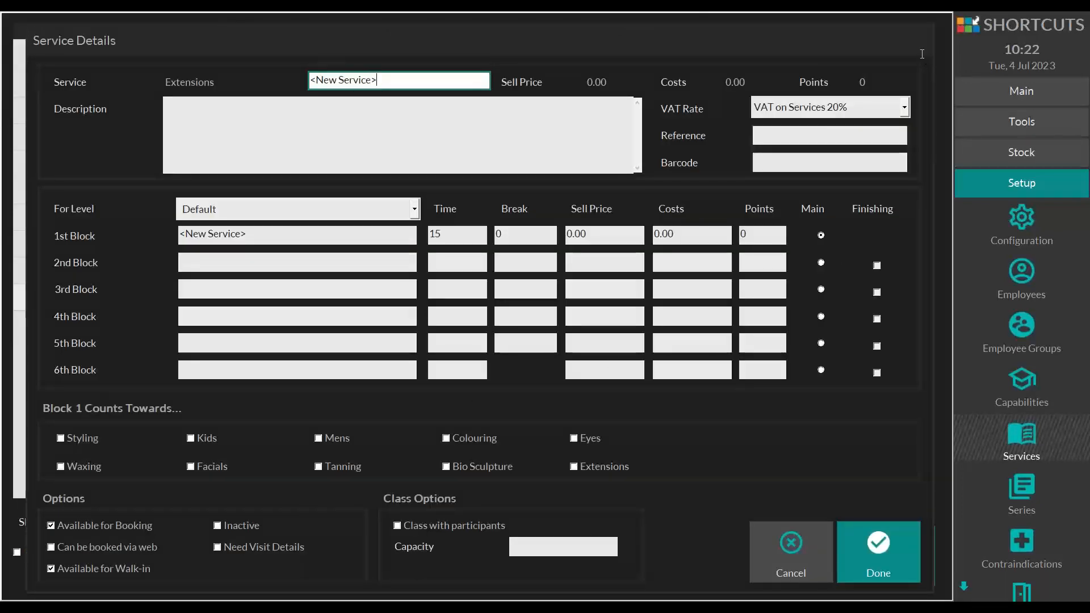
pyautogui.write('Tape EXtensions')
pyautogui.click(346, 80)
pyautogui.press('BackSpace')
pyautogui.write('s')
pyautogui.press('BackSpace')
pyautogui.write('x')
pyautogui.click(227, 118)
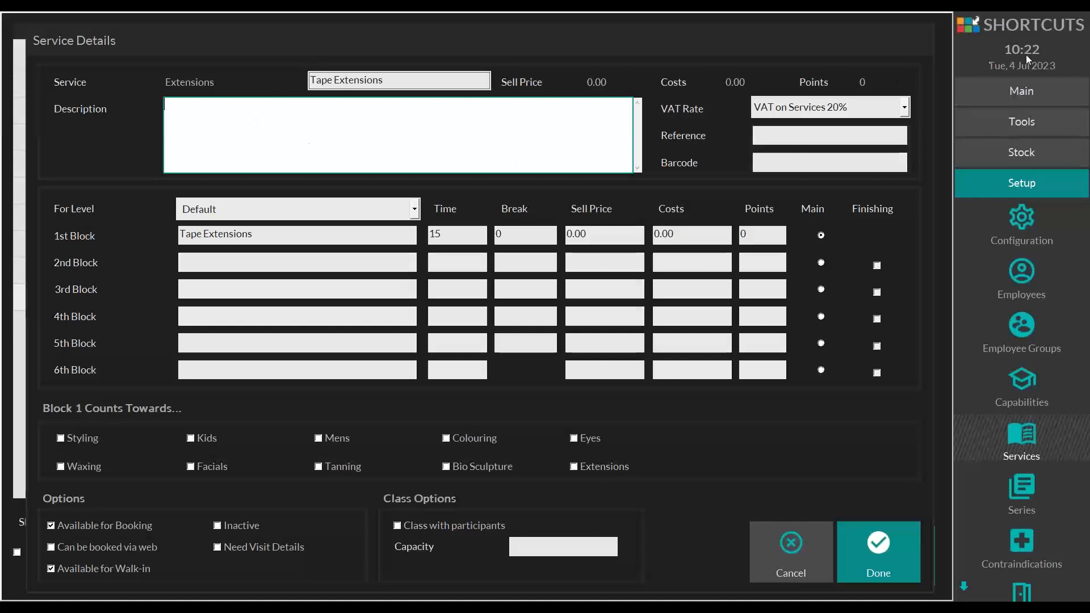
pyautogui.click(1079, 52)
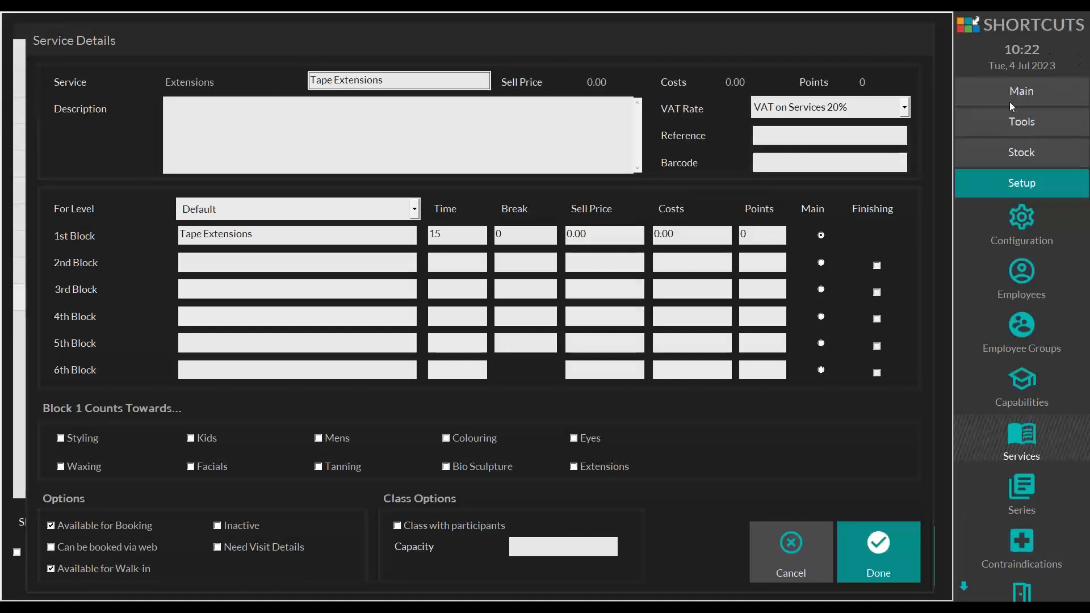
pyautogui.click(924, 47)
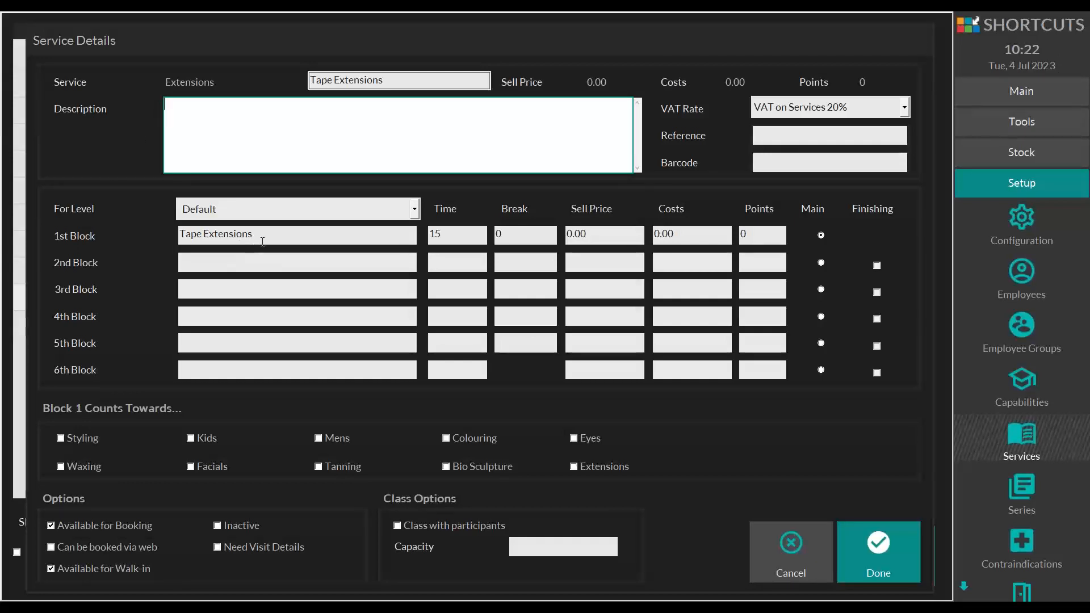
# Set the first Tape Extensions block to a time of 90 and a sell price of 250
pyautogui.moveTo(263, 242); pyautogui.dragTo(181, 239)
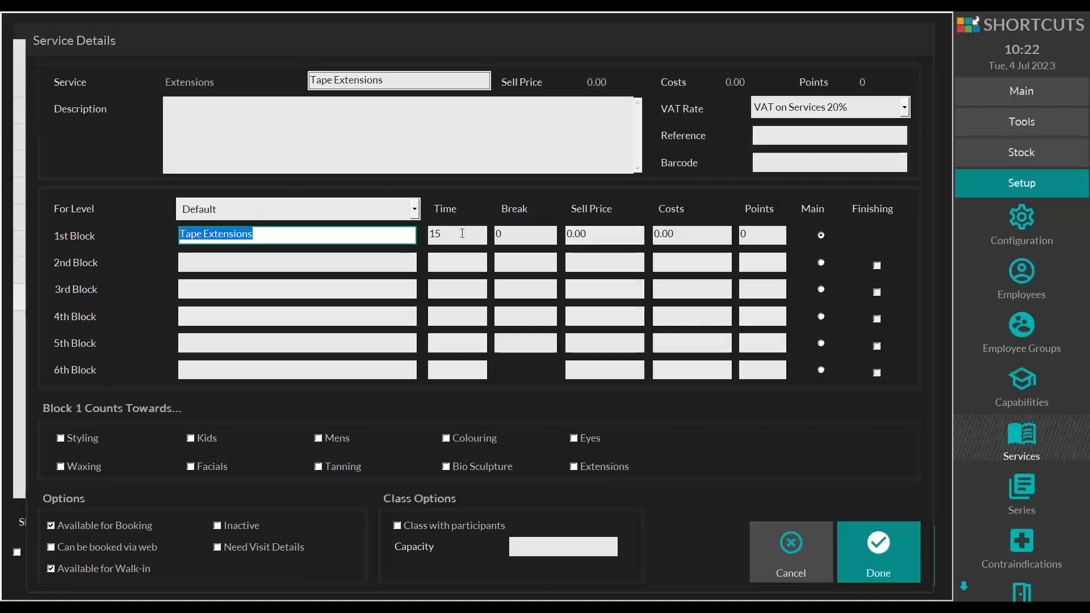
pyautogui.press('Tab')
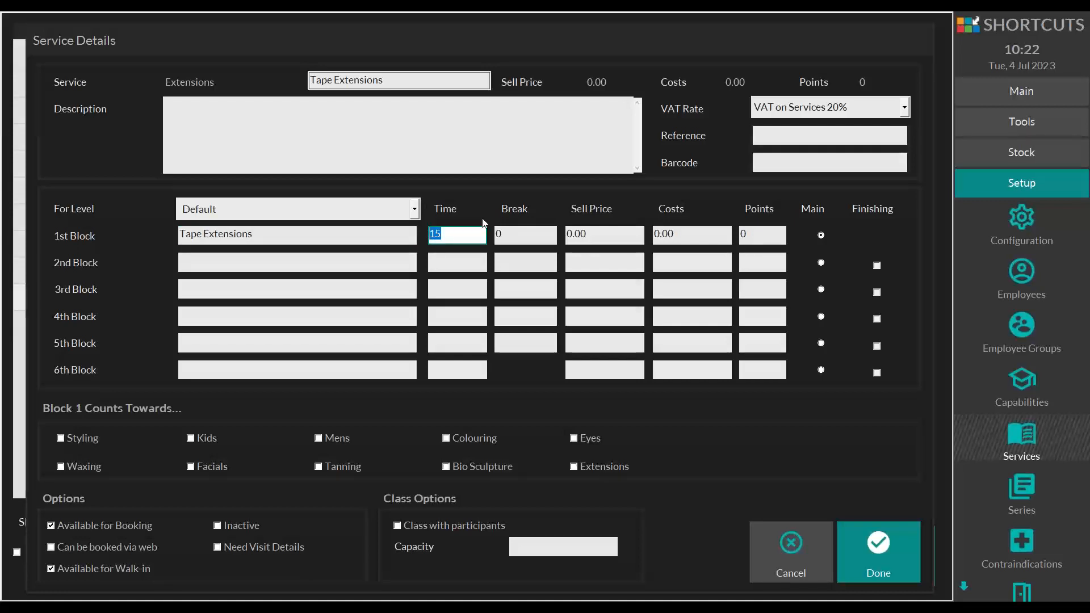
pyautogui.write('90')
pyautogui.click(516, 238)
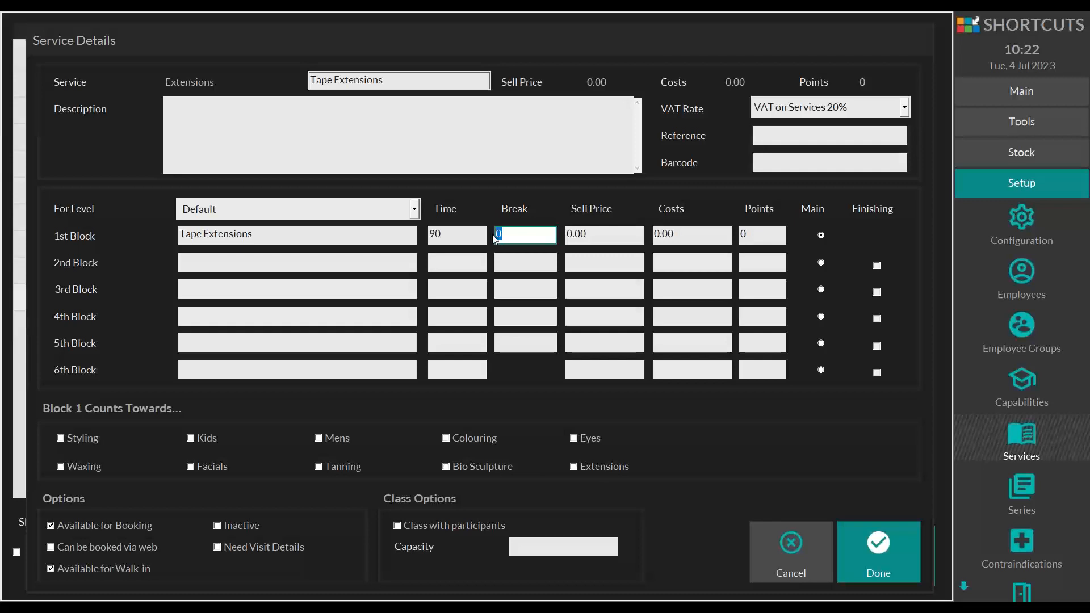
pyautogui.click(601, 234)
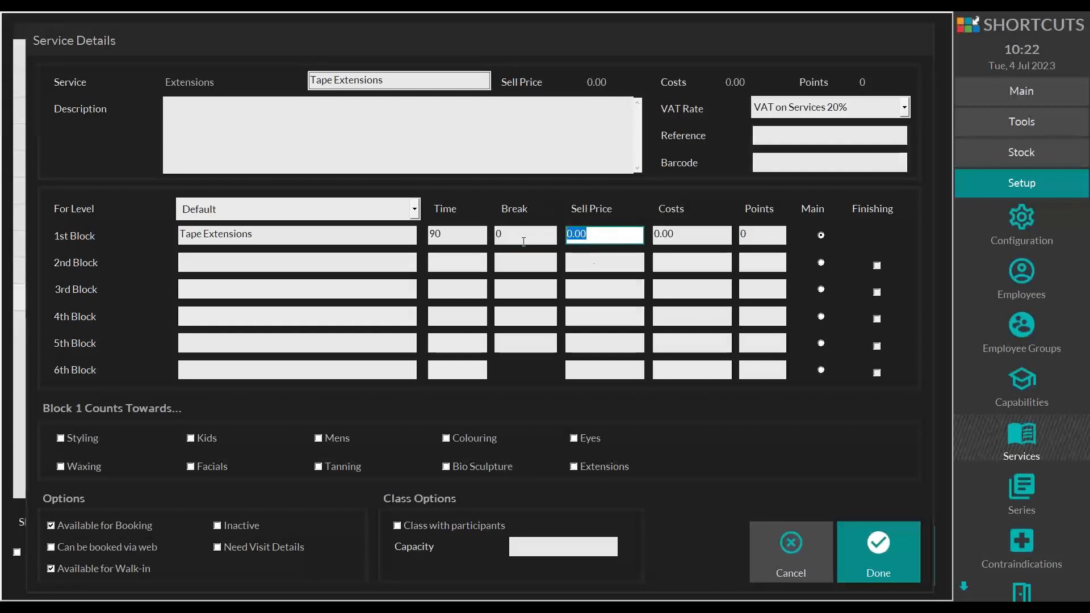
pyautogui.write('250')
pyautogui.click(690, 240)
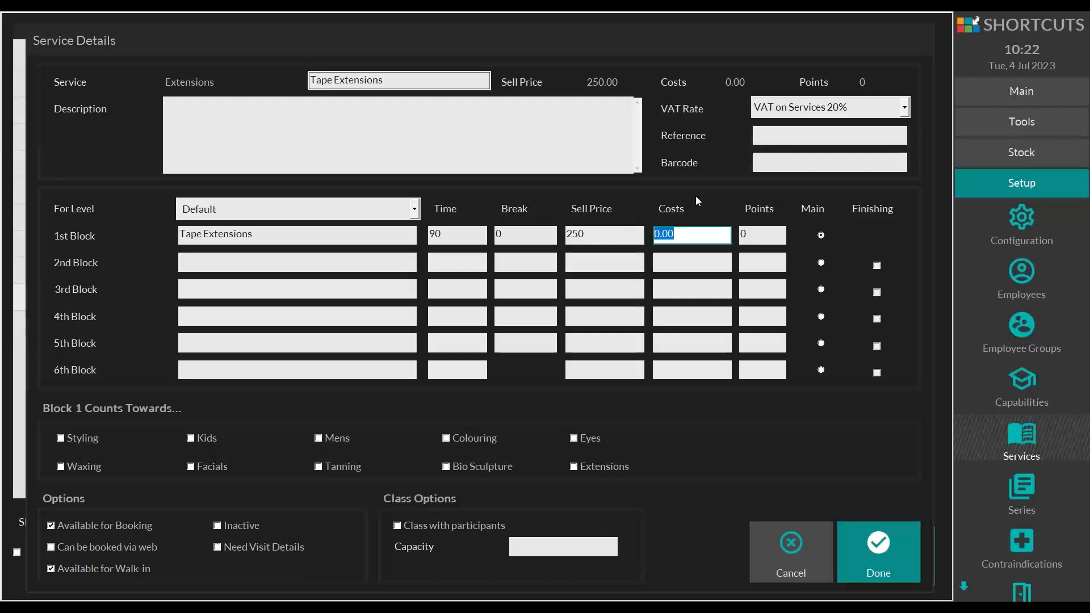
pyautogui.click(723, 230)
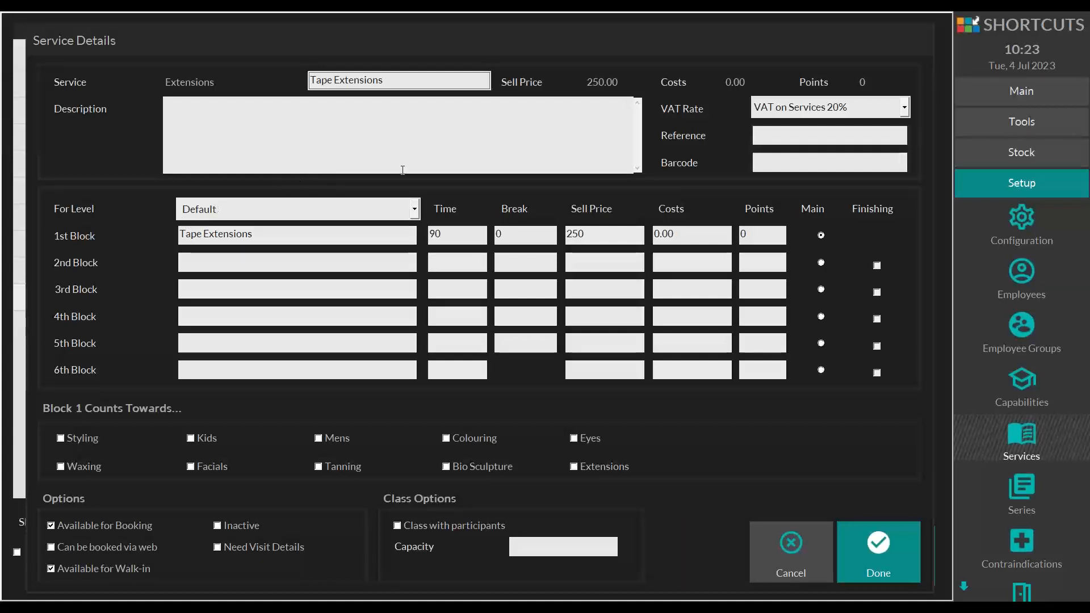
pyautogui.doubleClick(595, 234)
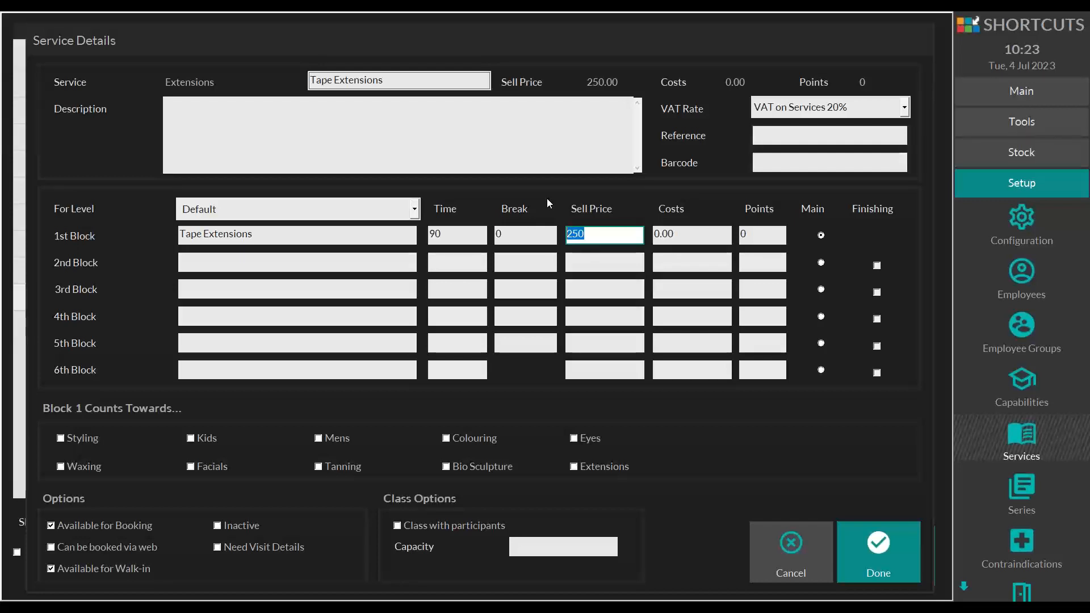
pyautogui.click(457, 235)
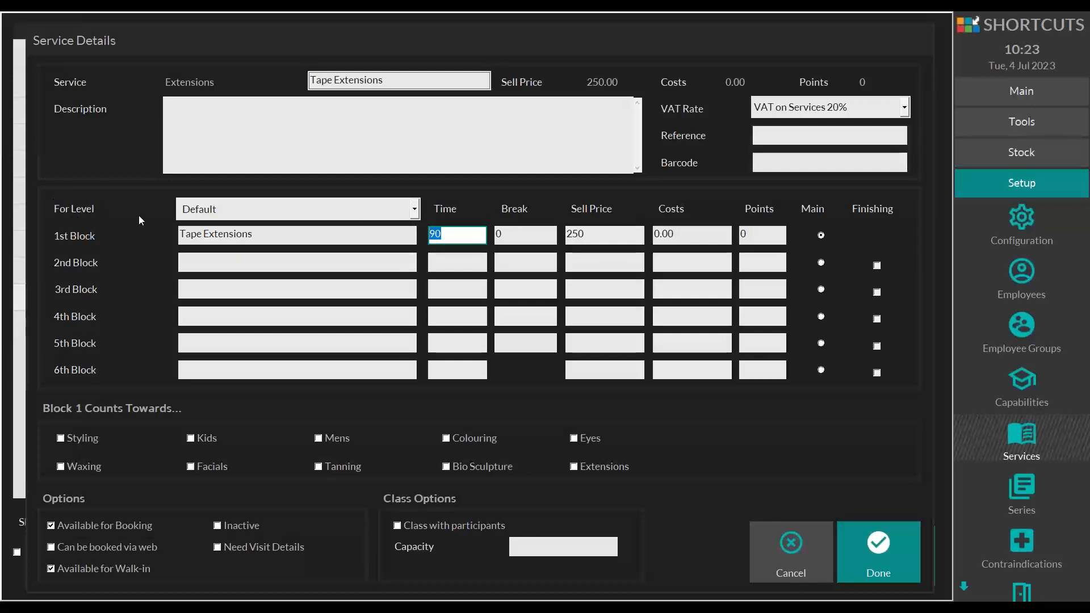
# Set the Tape Extensions block for the Senior Stylist level to a time of 60 and a sell price of 500
pyautogui.click(411, 212)
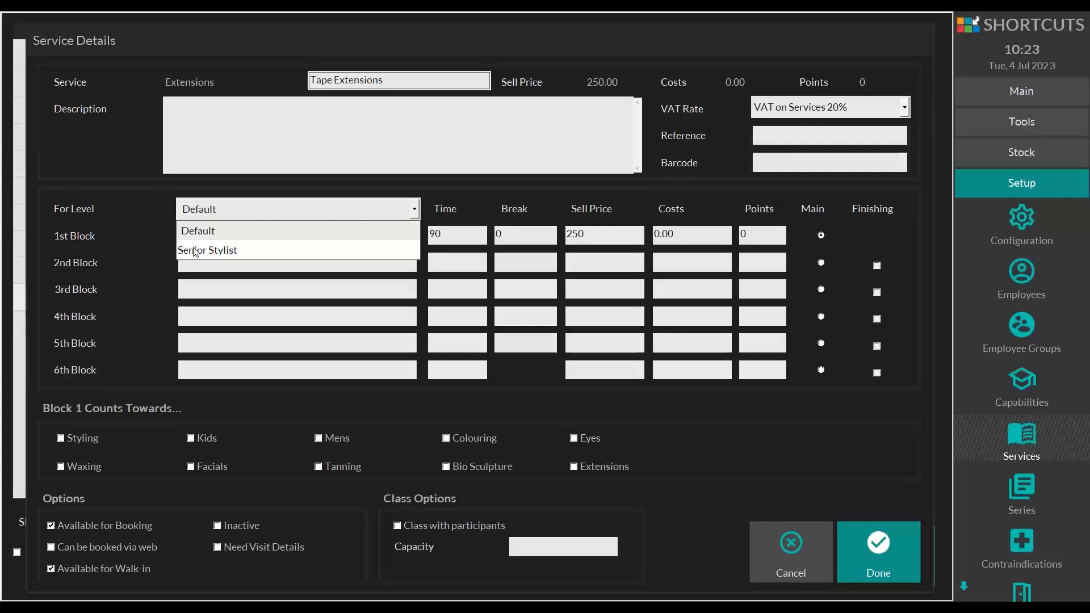
pyautogui.click(193, 251)
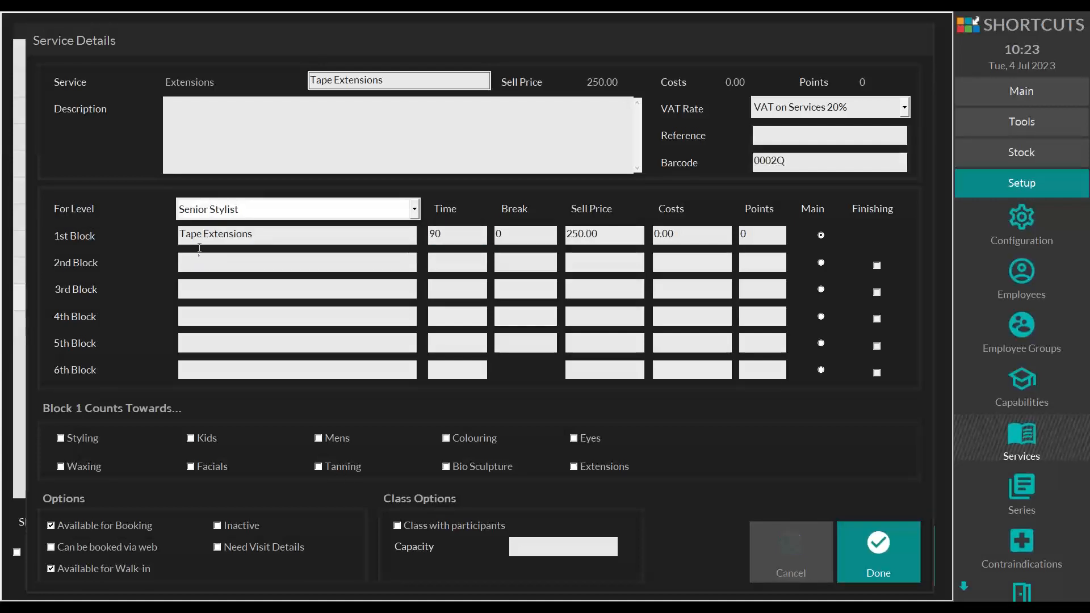
pyautogui.press('Tab')
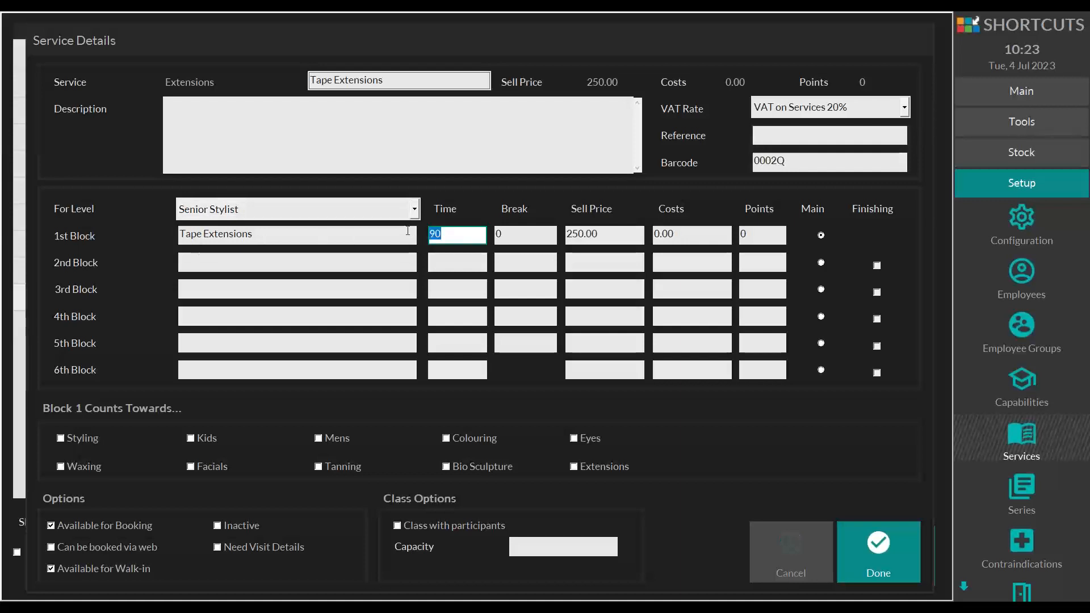
pyautogui.write('60')
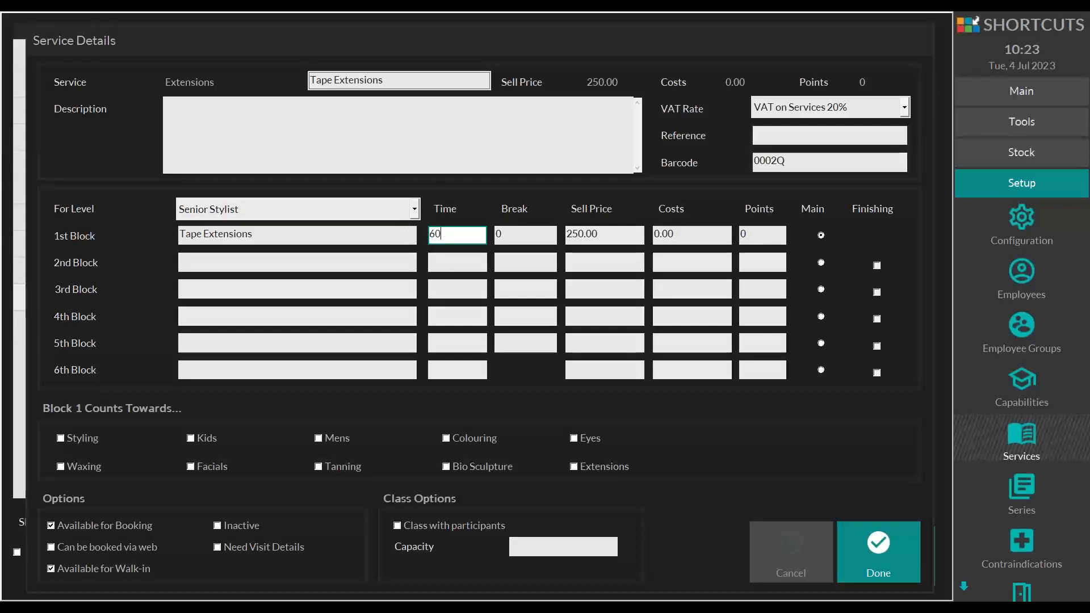
pyautogui.press('Tab')
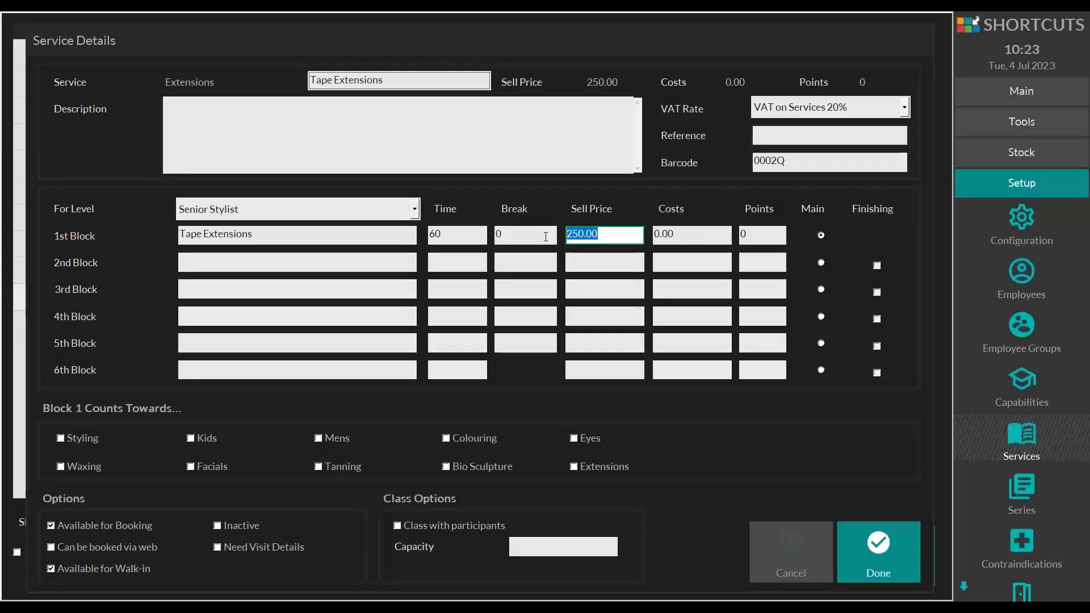
pyautogui.write('500')
pyautogui.click(703, 414)
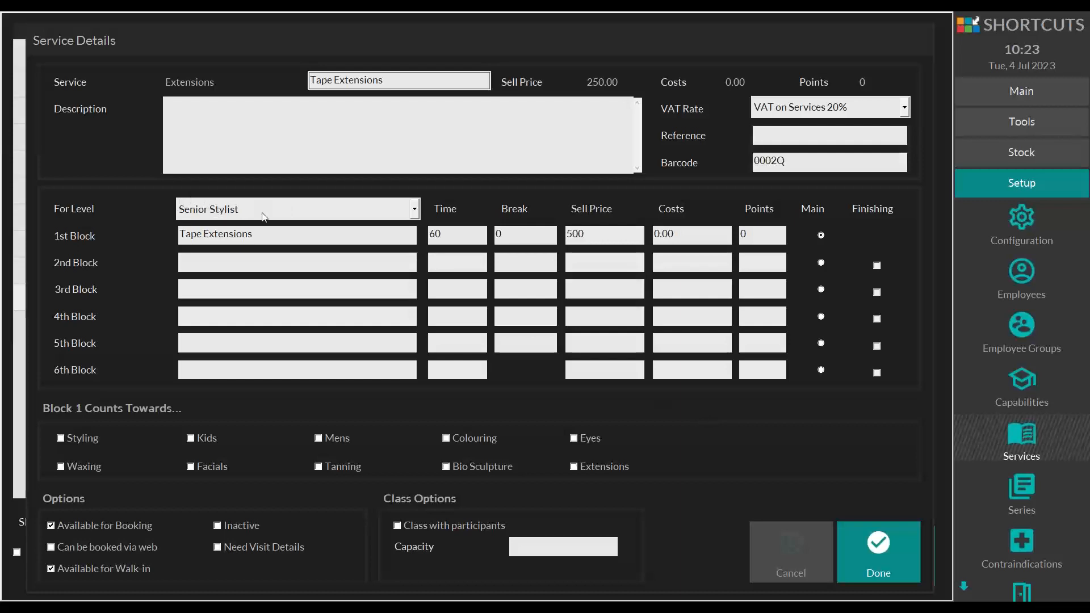
# Compare the Tape Extensions time and sell price between the Default and Senior Stylist levels
pyautogui.click(414, 209)
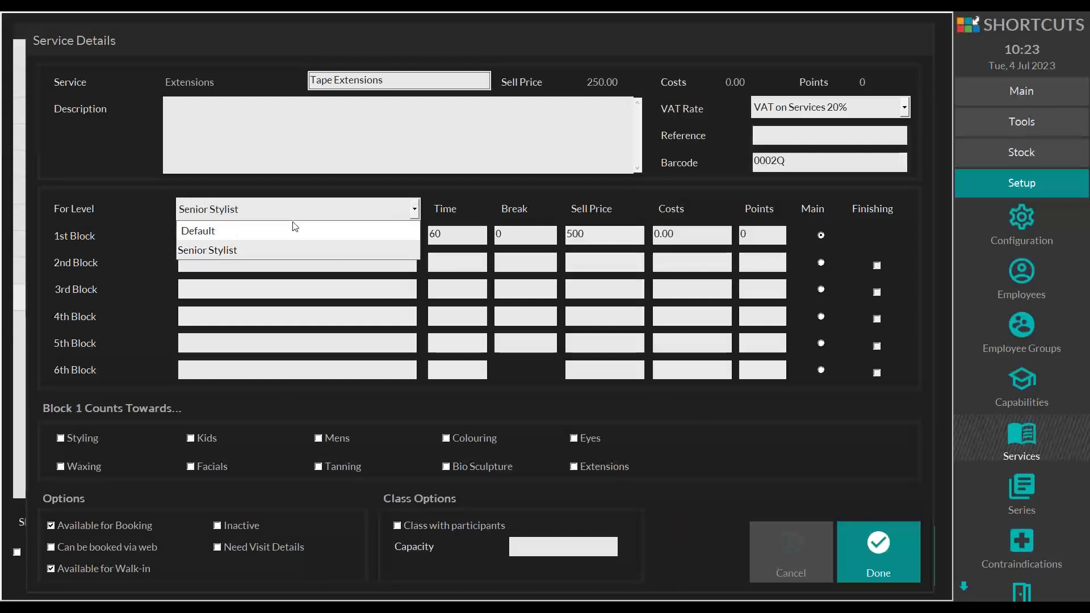
pyautogui.click(244, 231)
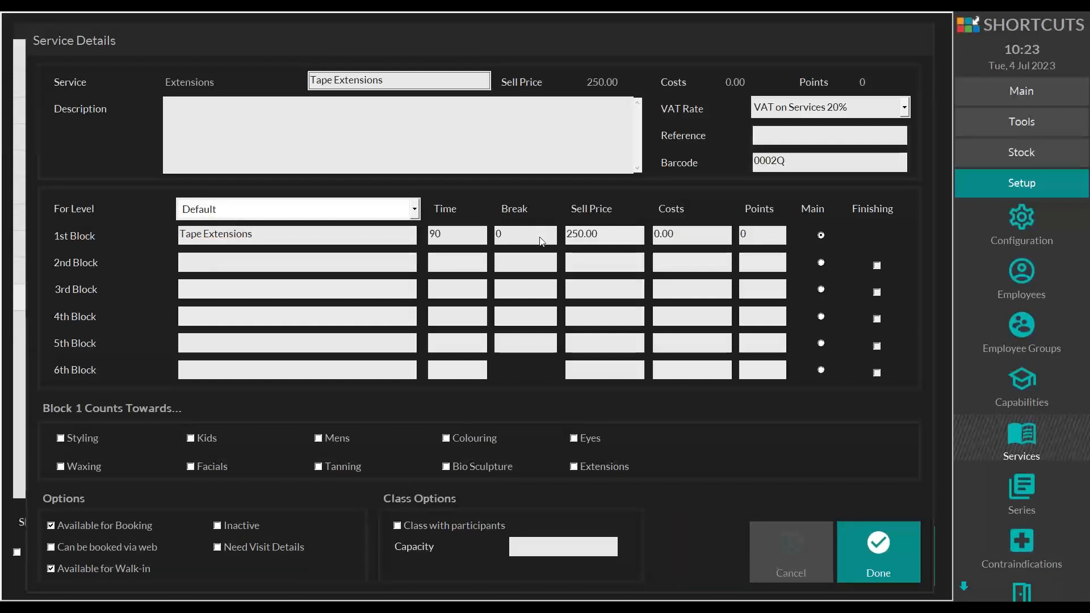
pyautogui.moveTo(602, 235); pyautogui.dragTo(433, 241)
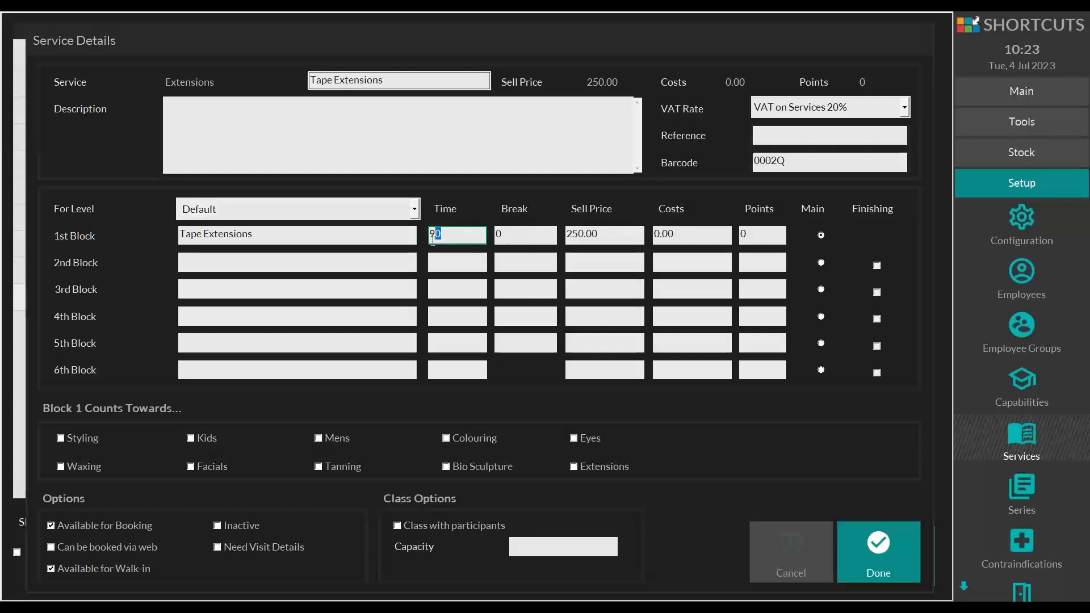
pyautogui.click(414, 209)
pyautogui.click(226, 250)
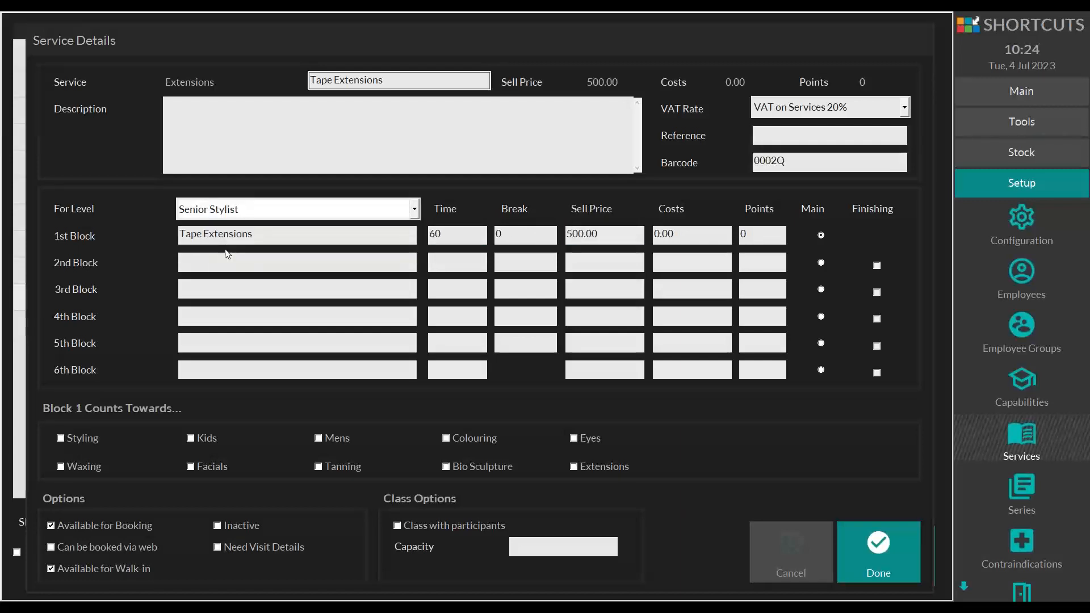
pyautogui.click(466, 236)
pyautogui.moveTo(466, 237); pyautogui.dragTo(427, 237)
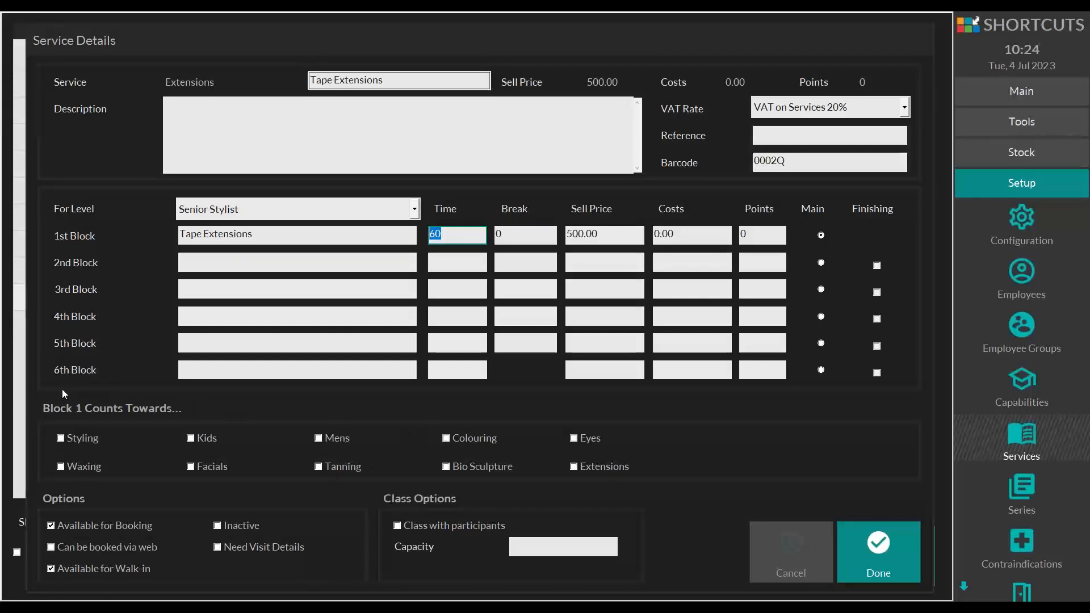
# Make the Tape Extensions block count towards the Extensions report category and save the service
pyautogui.moveTo(257, 236); pyautogui.dragTo(75, 223)
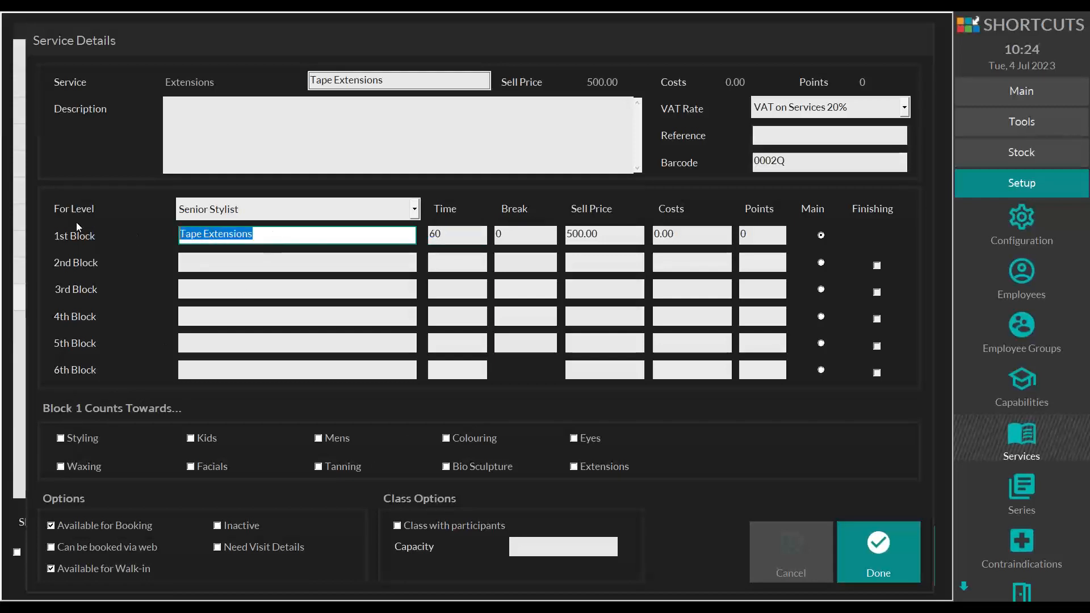
pyautogui.click(268, 239)
pyautogui.moveTo(268, 240); pyautogui.dragTo(127, 234)
pyautogui.click(302, 236)
pyautogui.moveTo(248, 234); pyautogui.dragTo(170, 234)
pyautogui.click(612, 466)
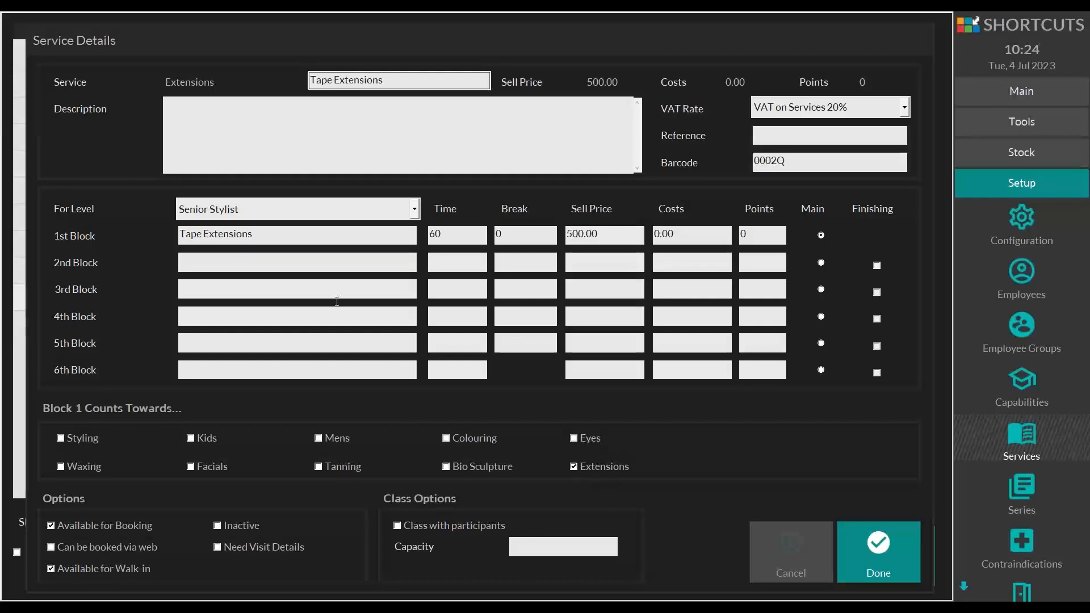
pyautogui.moveTo(258, 235); pyautogui.dragTo(160, 248)
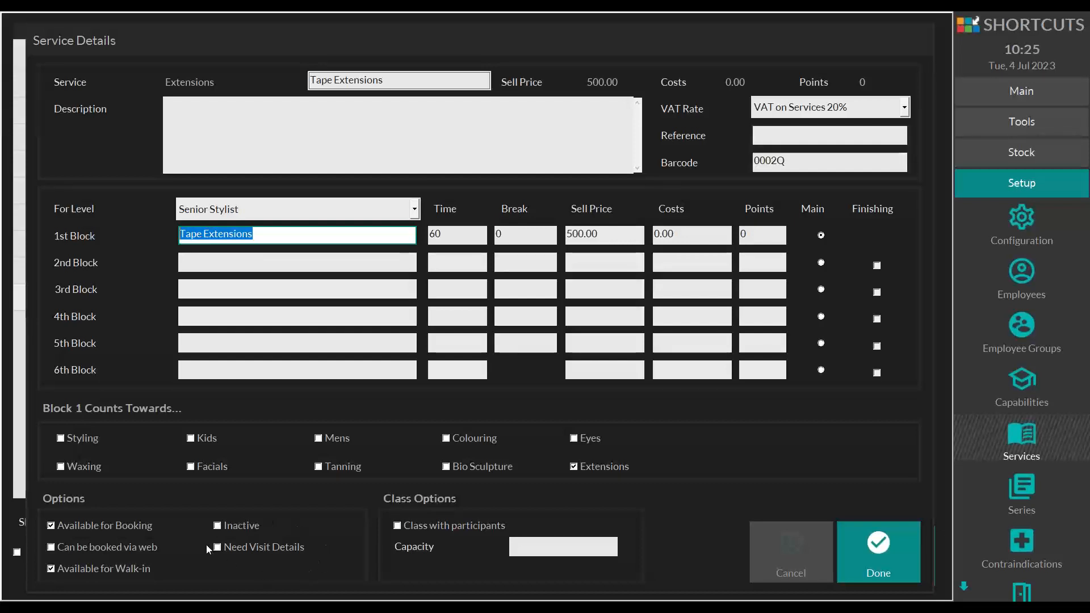
pyautogui.click(262, 234)
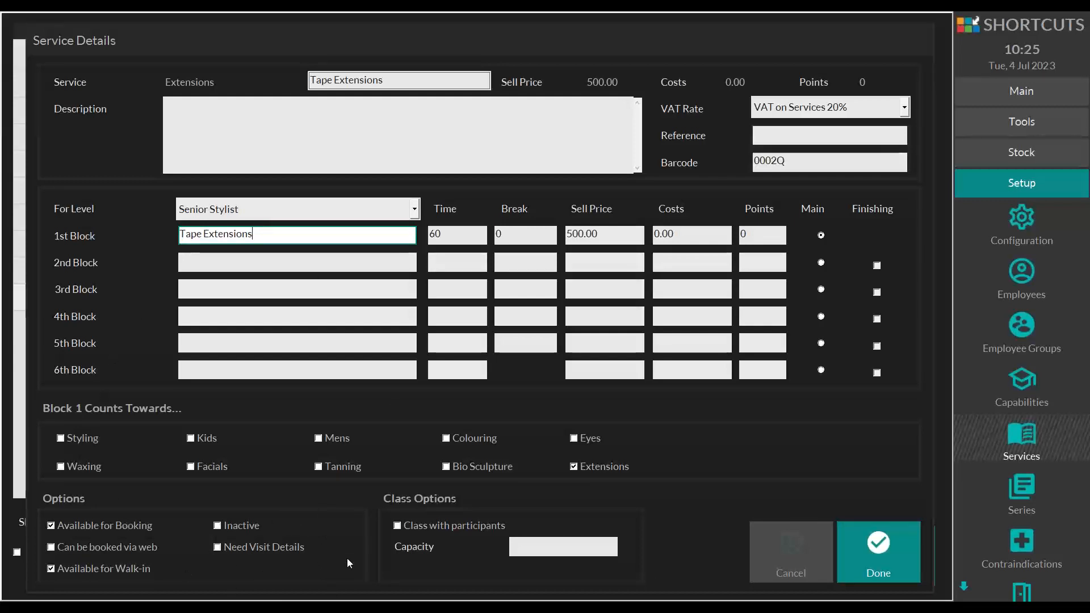
pyautogui.moveTo(253, 233); pyautogui.dragTo(151, 230)
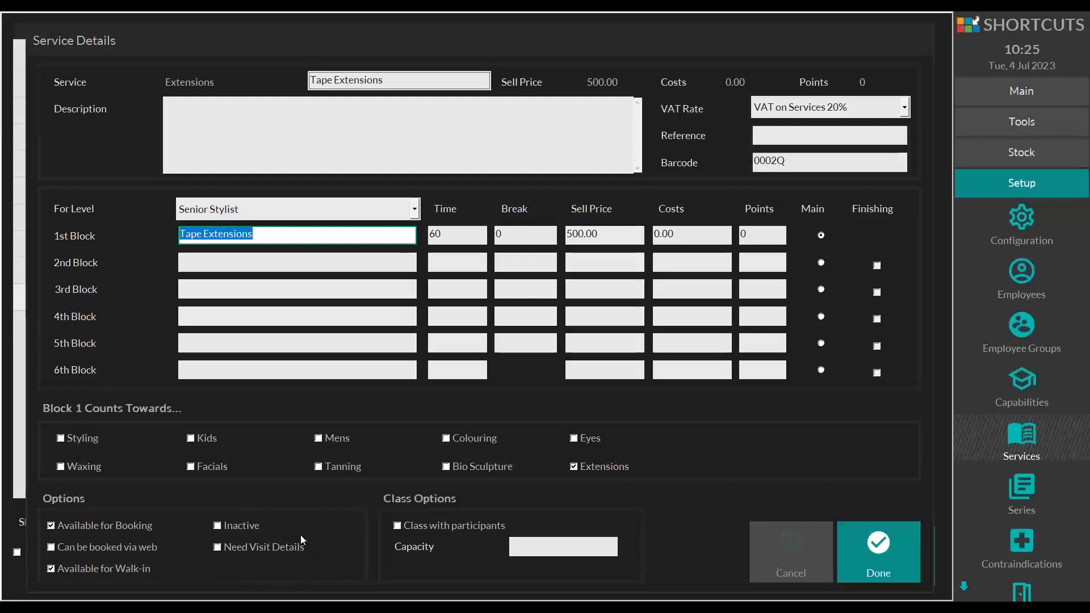
pyautogui.click(863, 543)
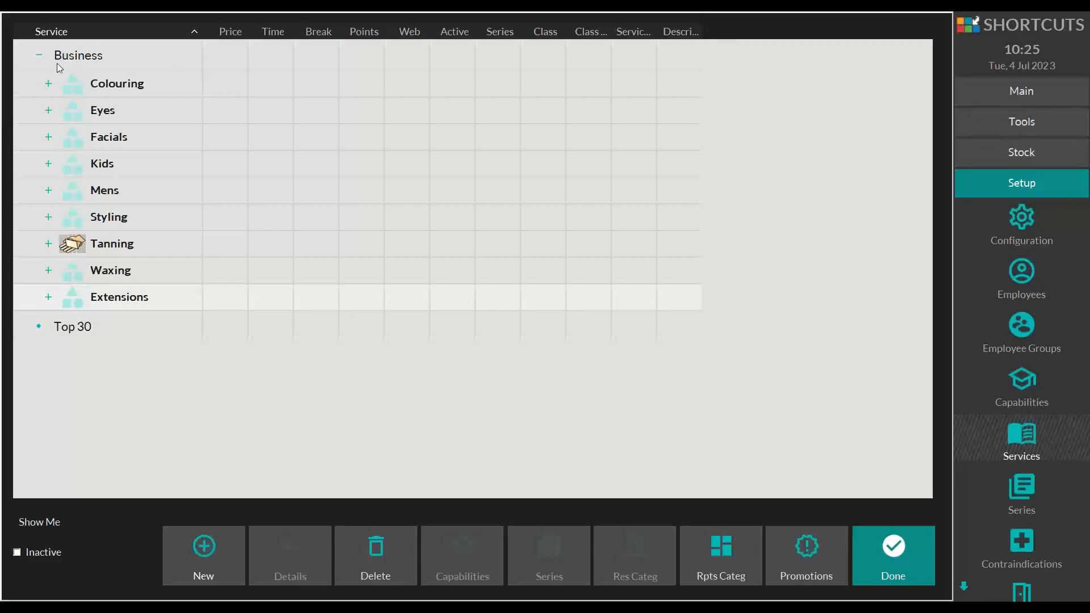
# Review the Colouring category's Balayage service details for the Senior Stylist and Default levels, and leave the services setup
pyautogui.click(49, 83)
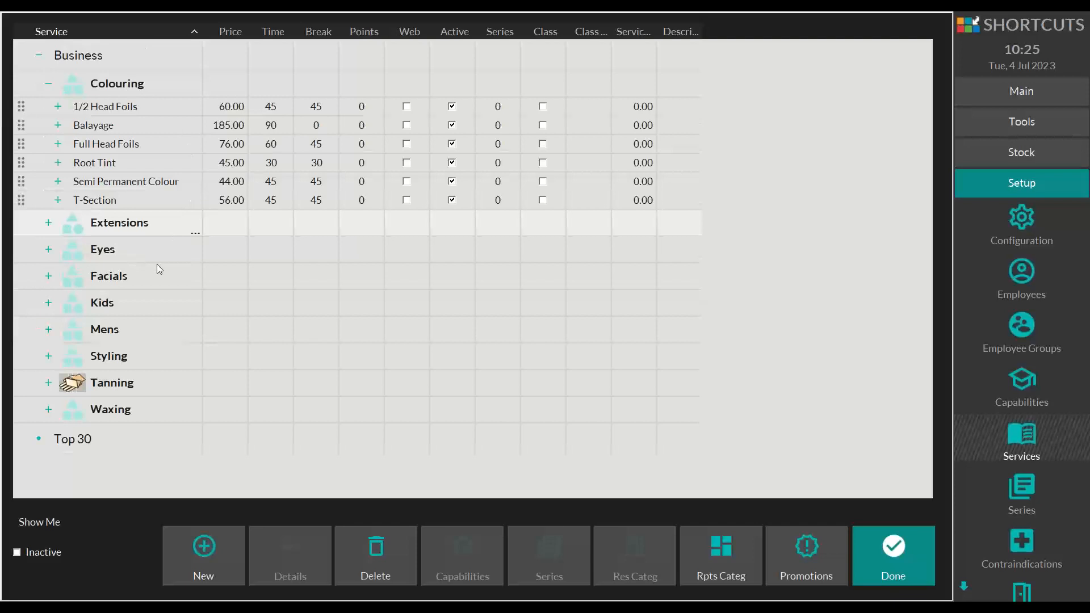
pyautogui.click(112, 121)
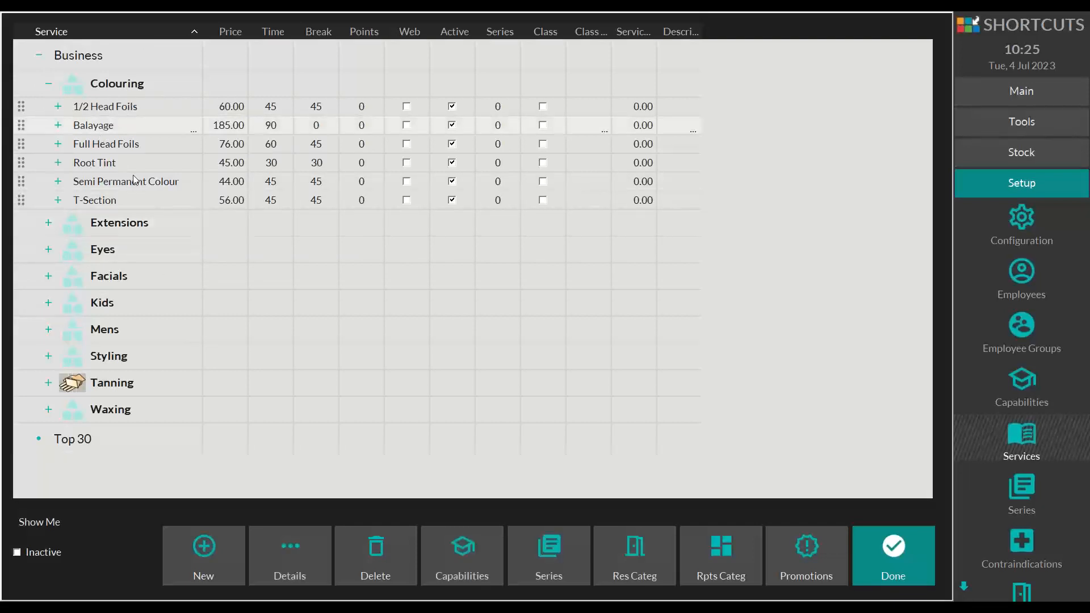
pyautogui.click(287, 547)
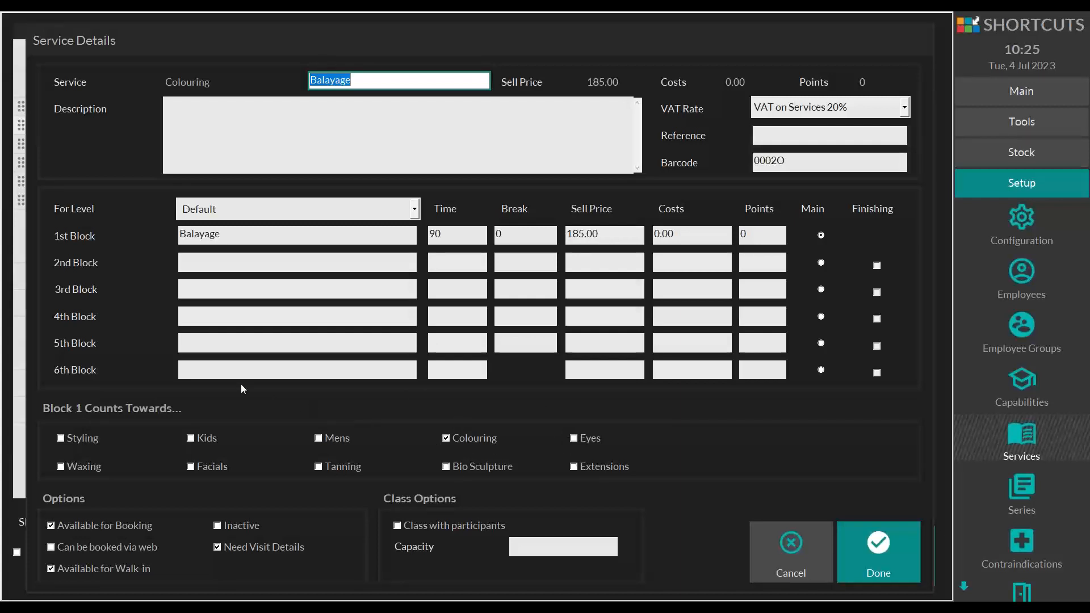
pyautogui.click(414, 209)
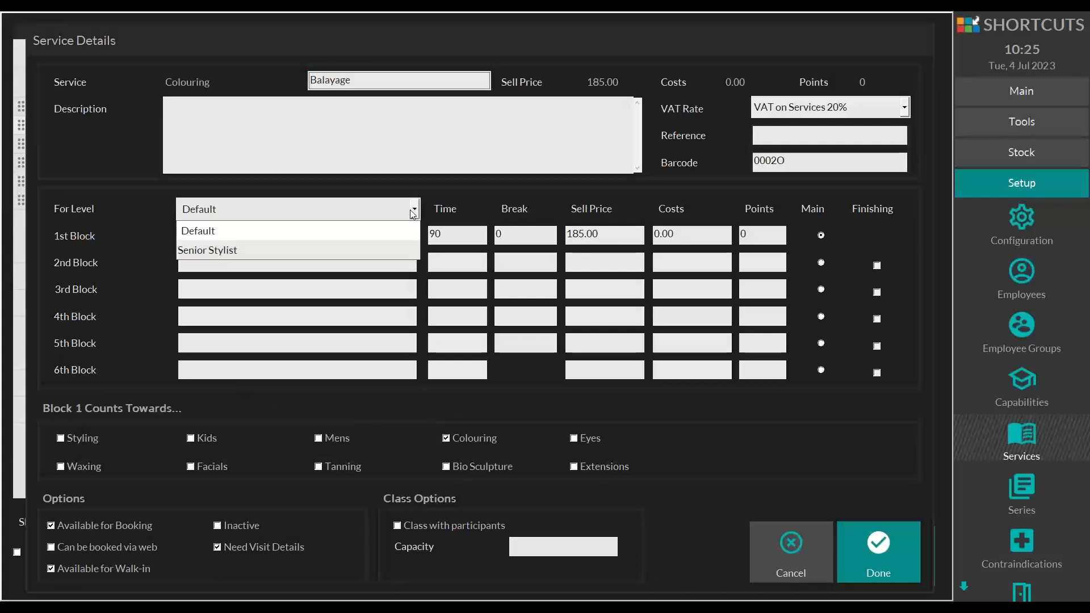
pyautogui.click(227, 251)
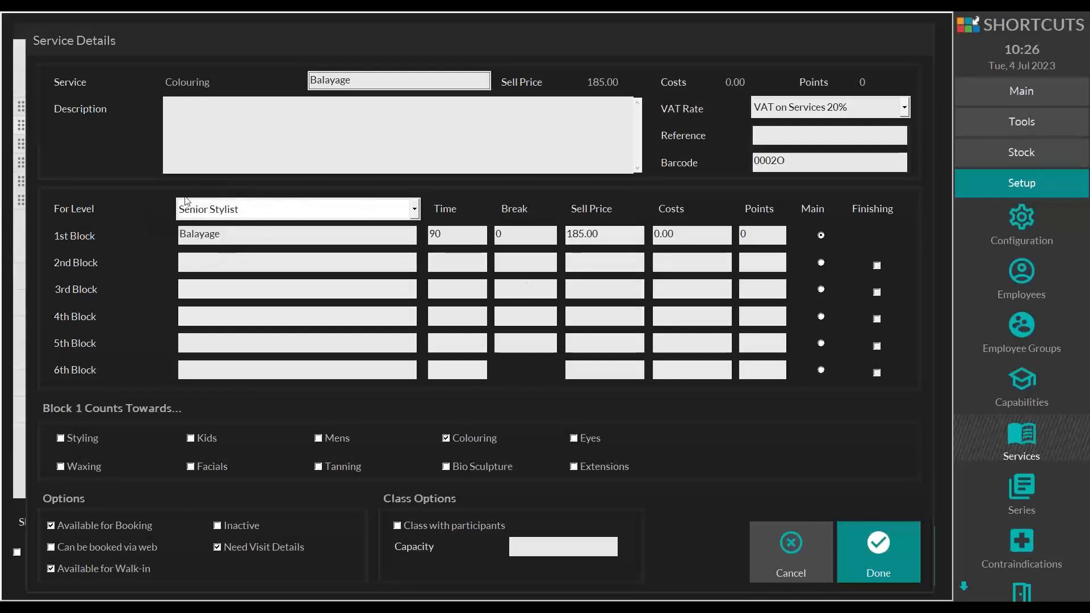
pyautogui.click(220, 212)
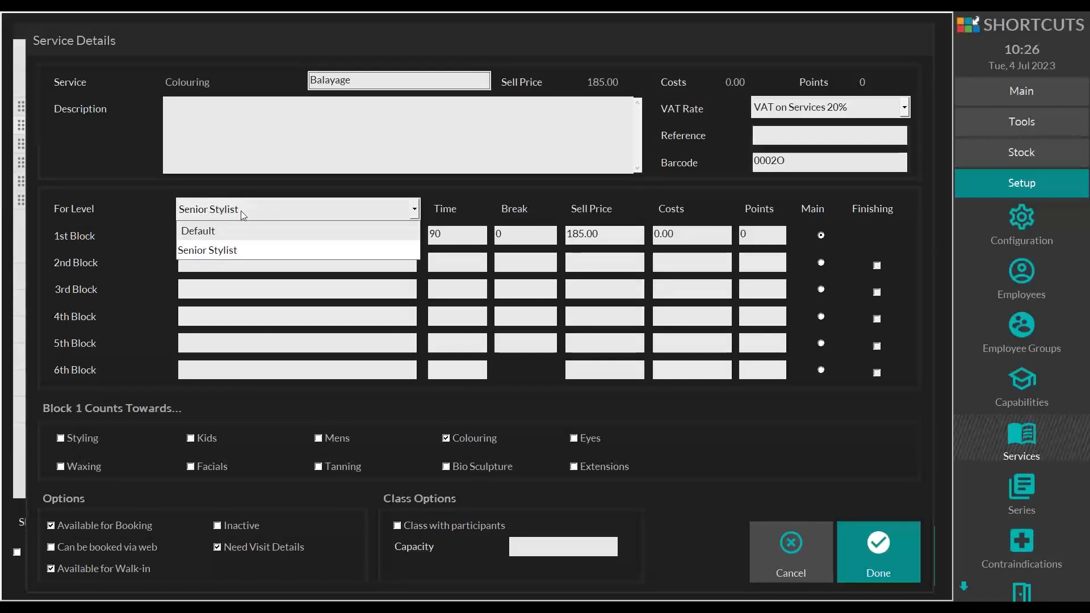
pyautogui.click(206, 230)
pyautogui.moveTo(599, 236); pyautogui.dragTo(566, 236)
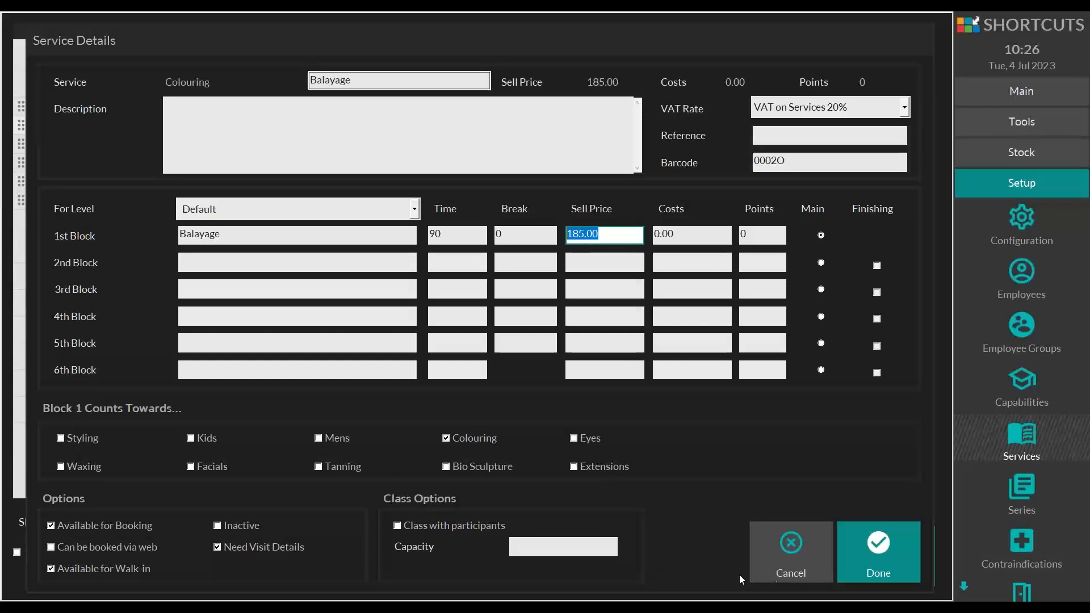
pyautogui.click(858, 542)
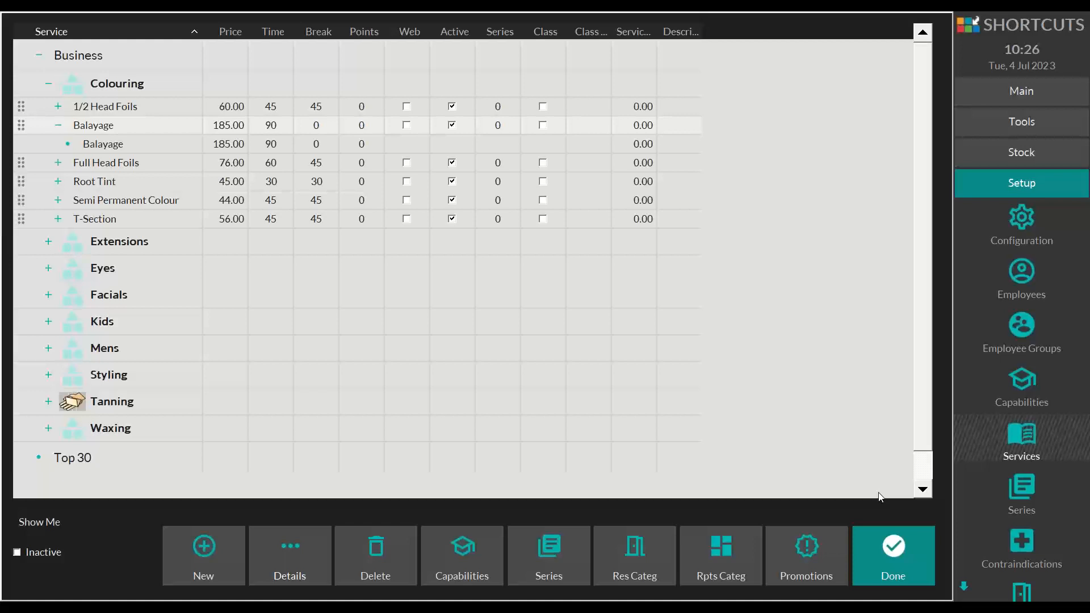
pyautogui.click(867, 543)
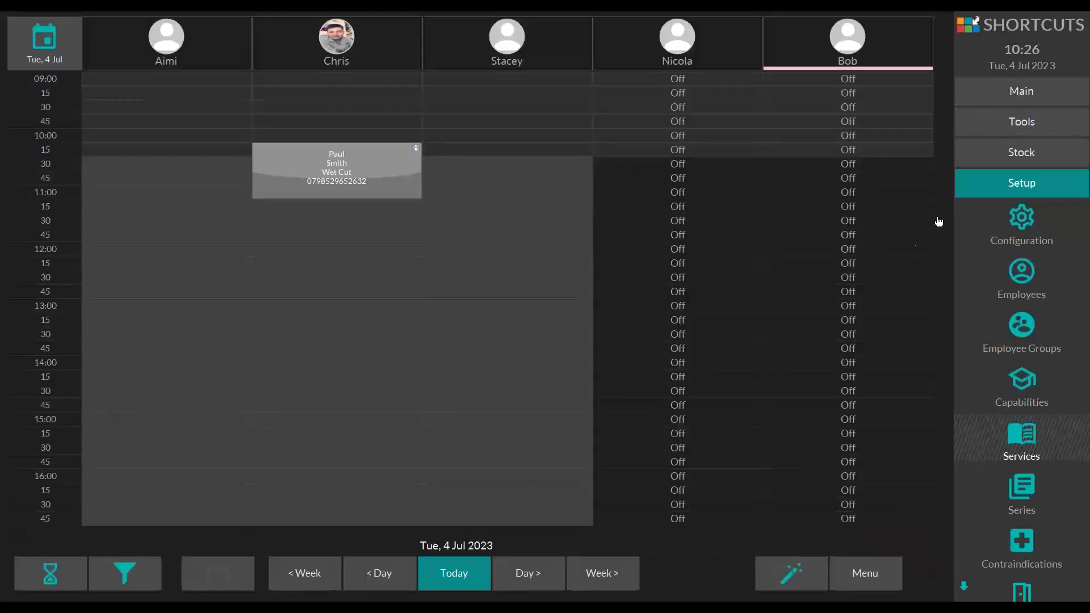
# View the employees' Performance Summary report for the current day, 04 July 2023, and examine its Styling amount
pyautogui.click(1021, 131)
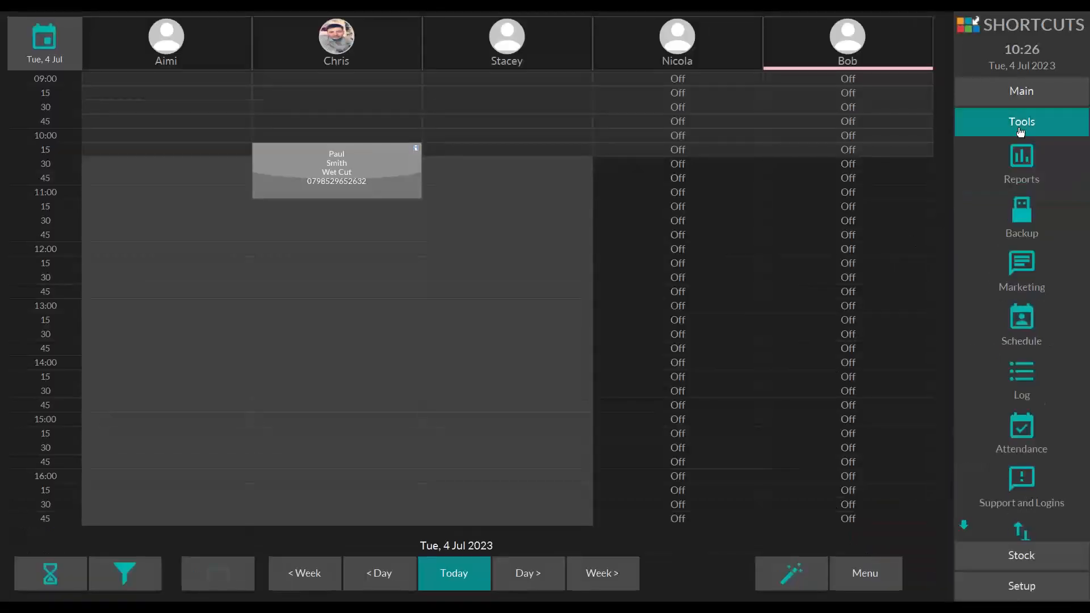
pyautogui.click(1021, 166)
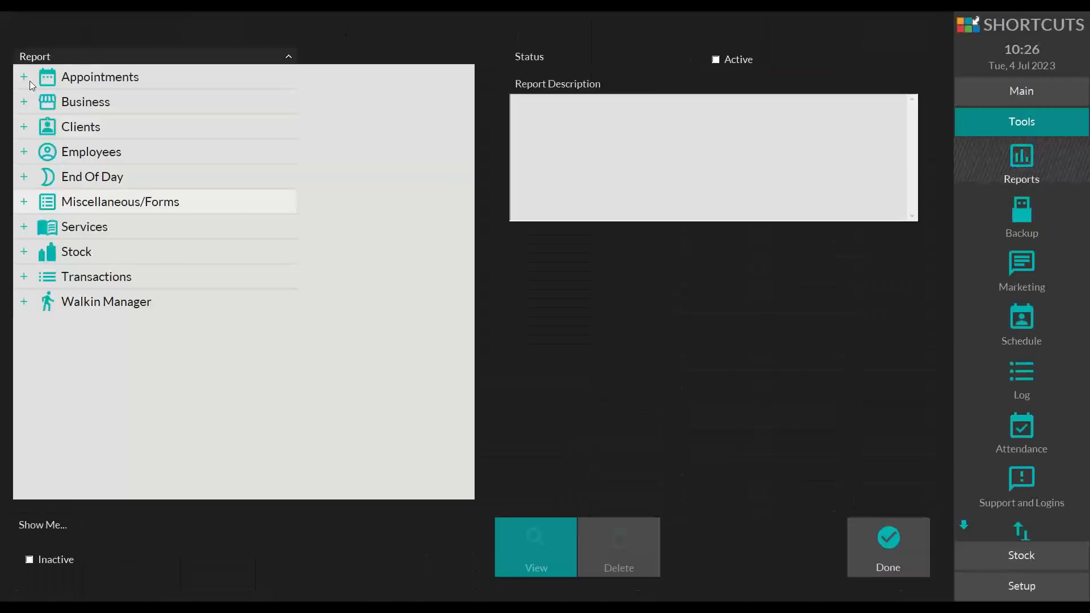
pyautogui.click(25, 151)
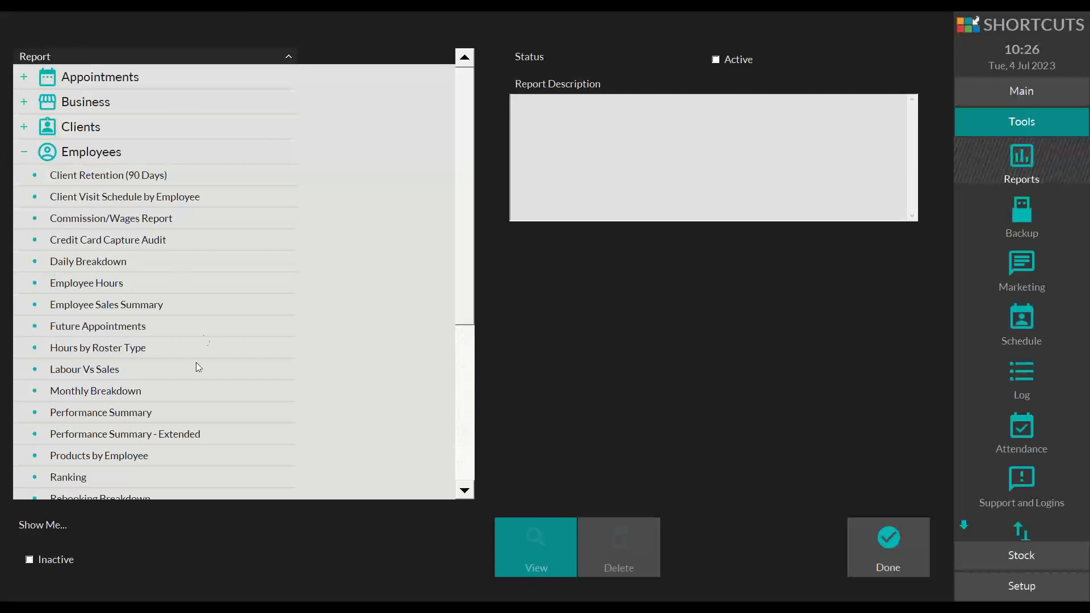
pyautogui.click(93, 417)
pyautogui.click(538, 544)
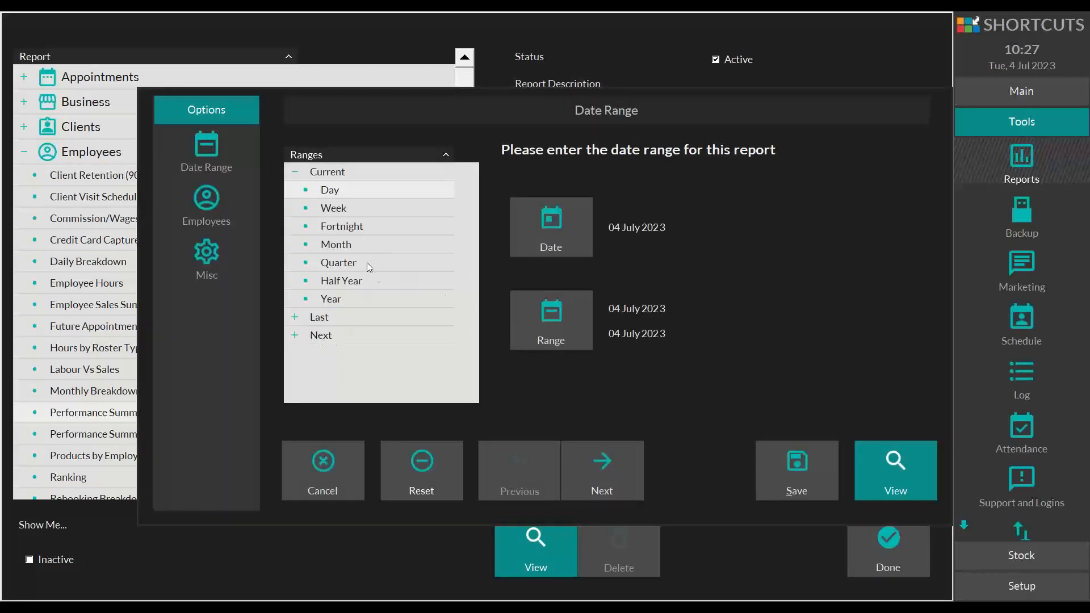
pyautogui.click(880, 452)
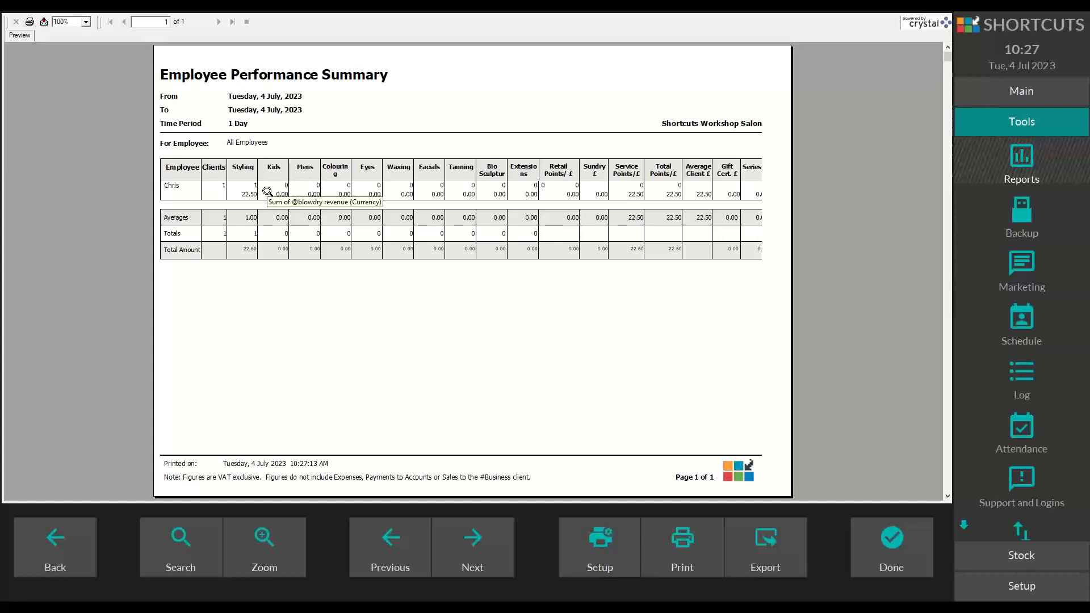
pyautogui.click(245, 195)
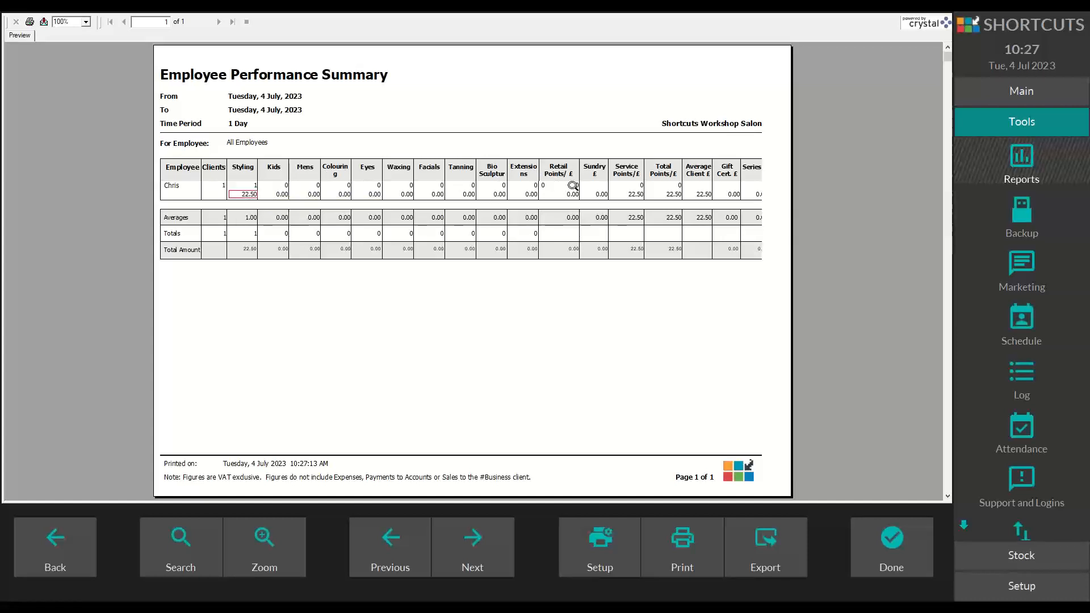
# Examine the amounts under the report category columns, from Styling to Service Points, in the Employee Performance Summary, and leave the reports
pyautogui.click(629, 194)
pyautogui.click(280, 196)
pyautogui.click(316, 193)
pyautogui.click(338, 191)
pyautogui.click(369, 195)
pyautogui.click(250, 187)
pyautogui.click(250, 194)
pyautogui.click(279, 194)
pyautogui.click(891, 530)
pyautogui.click(897, 542)
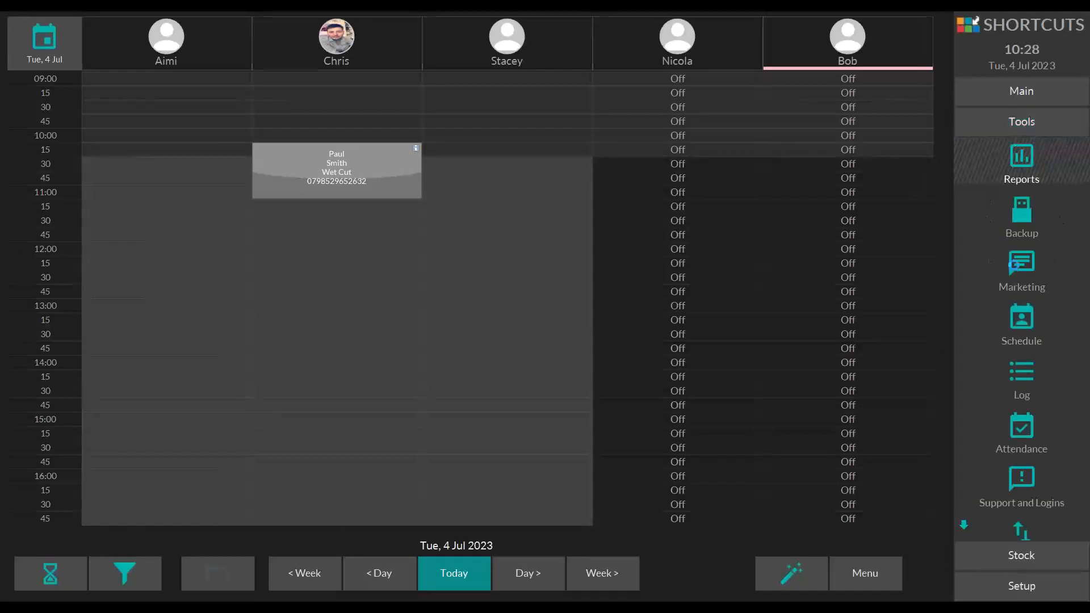
# View the categories available for the services-done filter in Marketing, and leave without choosing any
pyautogui.click(1016, 265)
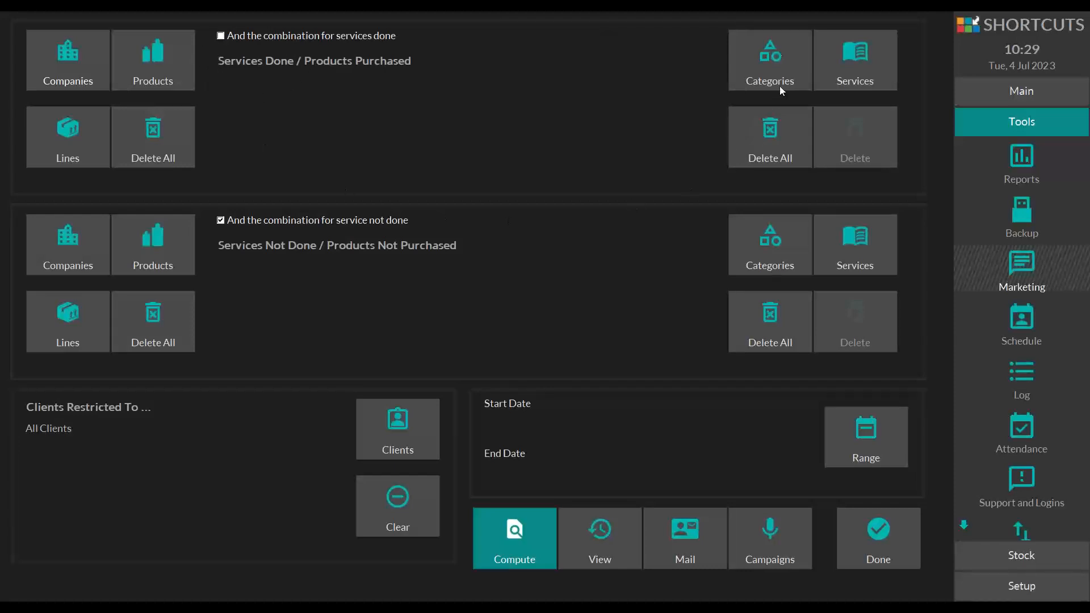
pyautogui.click(752, 63)
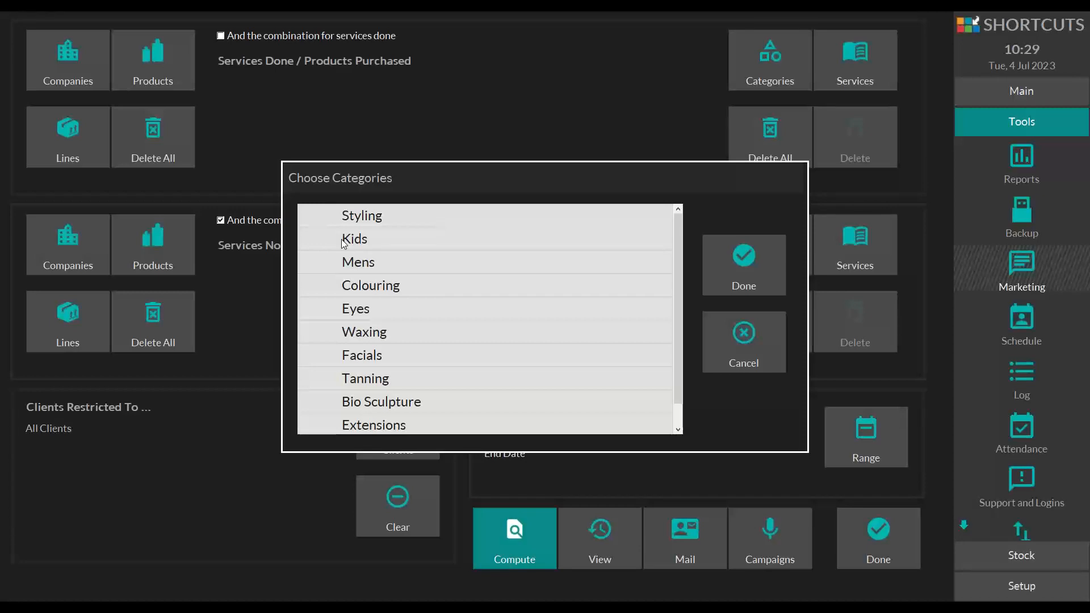
pyautogui.click(748, 336)
pyautogui.click(869, 516)
# Review which report category the Colouring category's Balayage service counts towards, and leave the services setup
pyautogui.click(1022, 585)
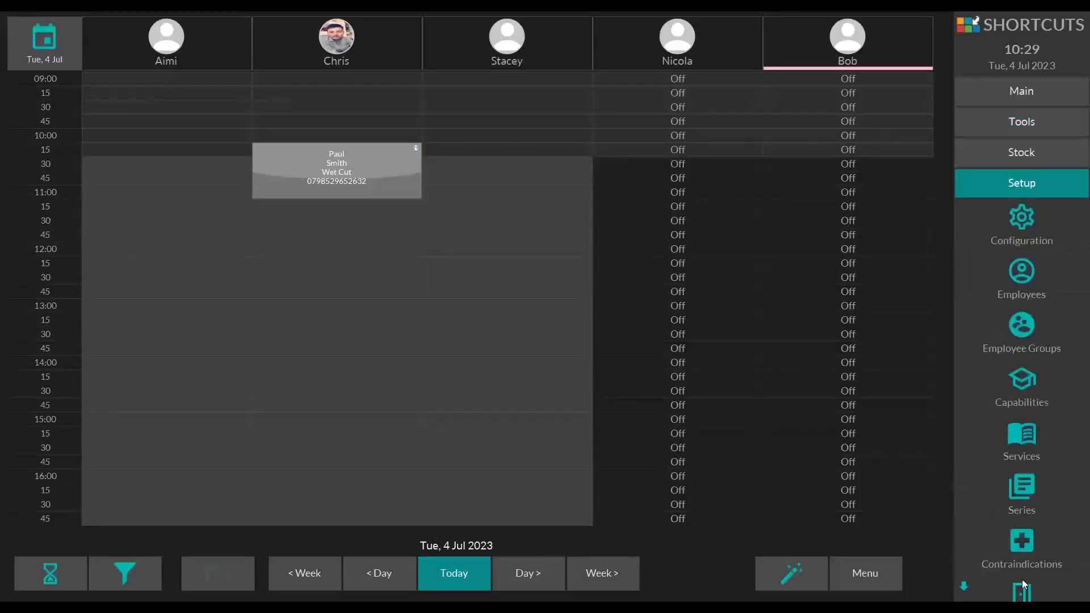
pyautogui.click(1023, 438)
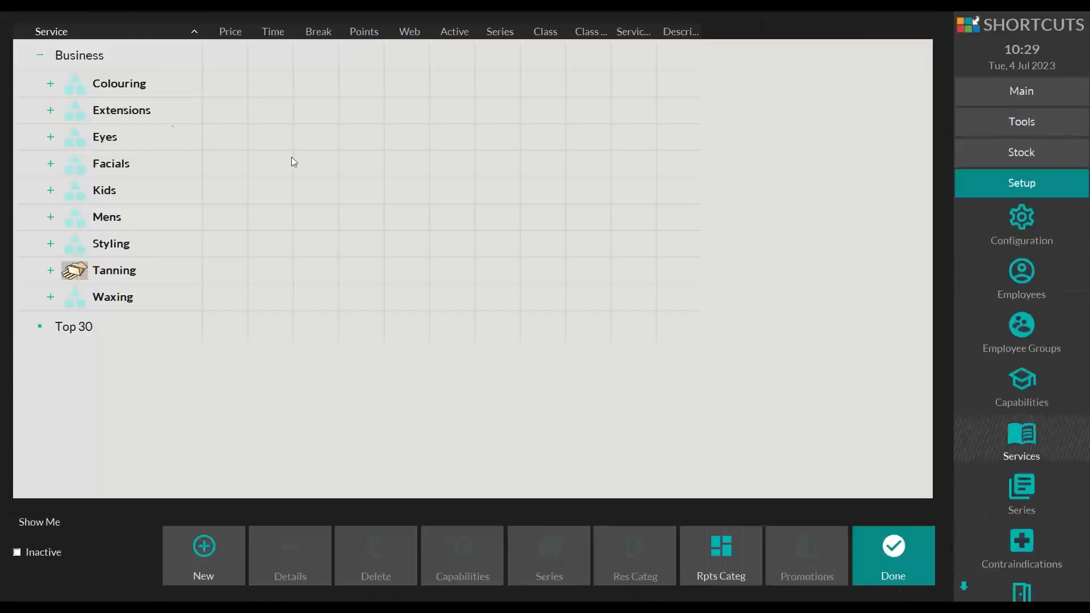
pyautogui.click(50, 83)
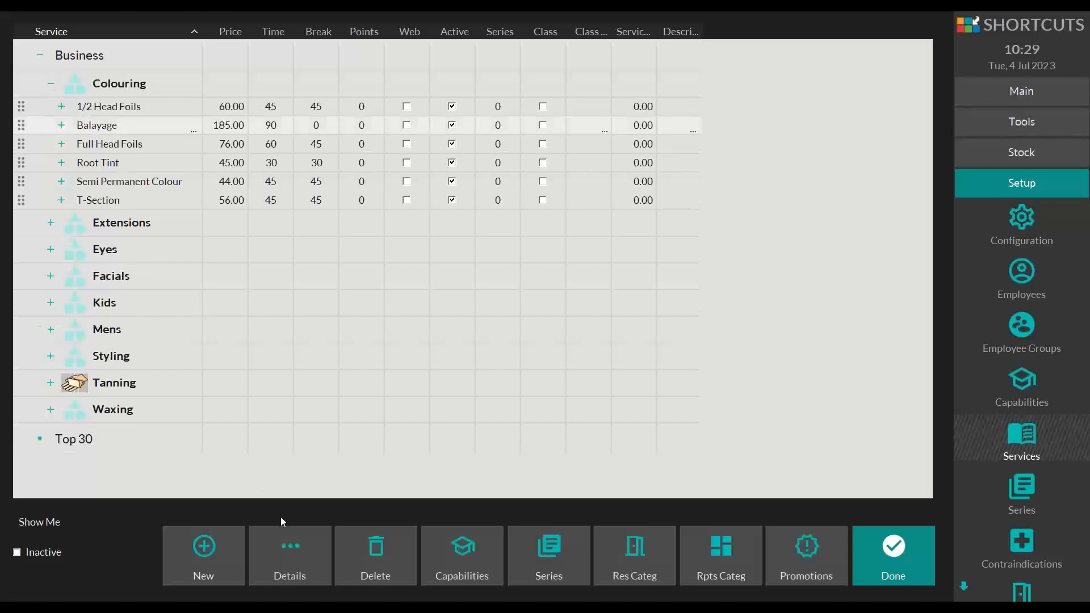
pyautogui.click(288, 540)
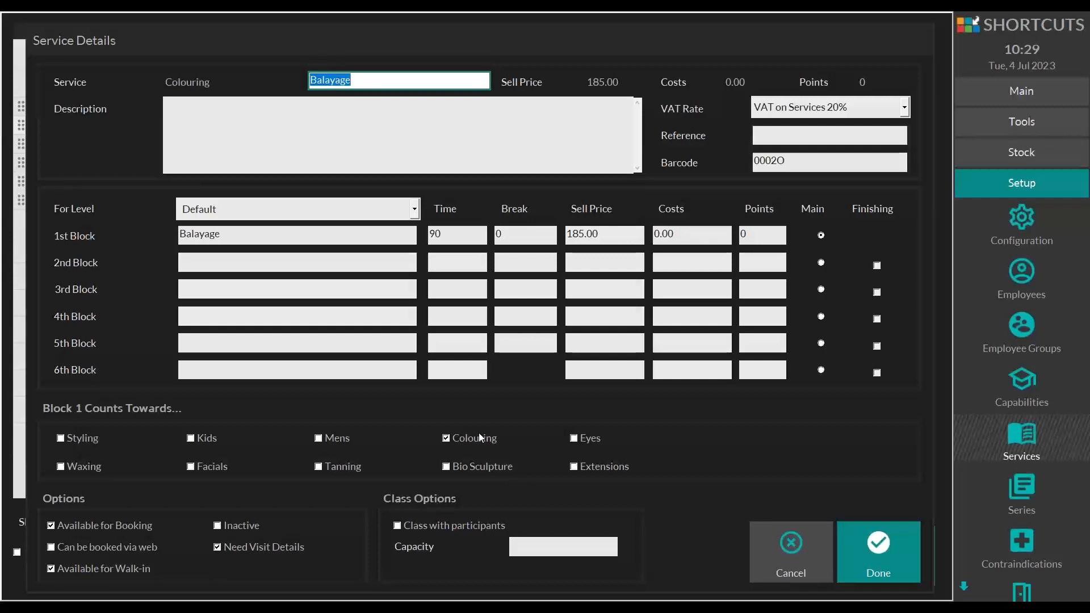
pyautogui.click(868, 552)
pyautogui.click(868, 543)
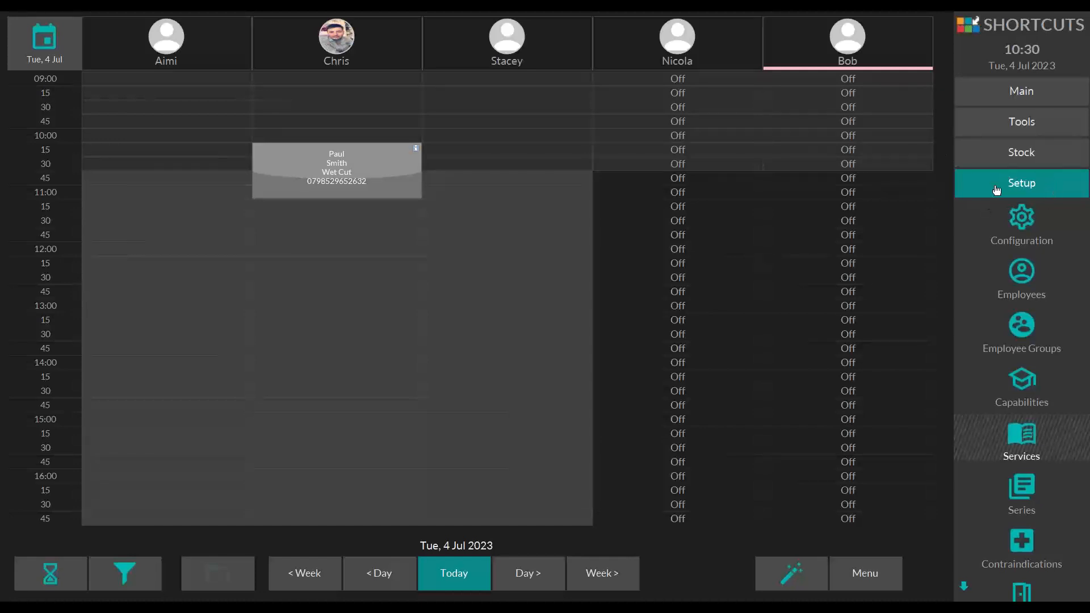
# Create a new capability named Colour (No Balayage) in the capabilities setup
pyautogui.click(1025, 378)
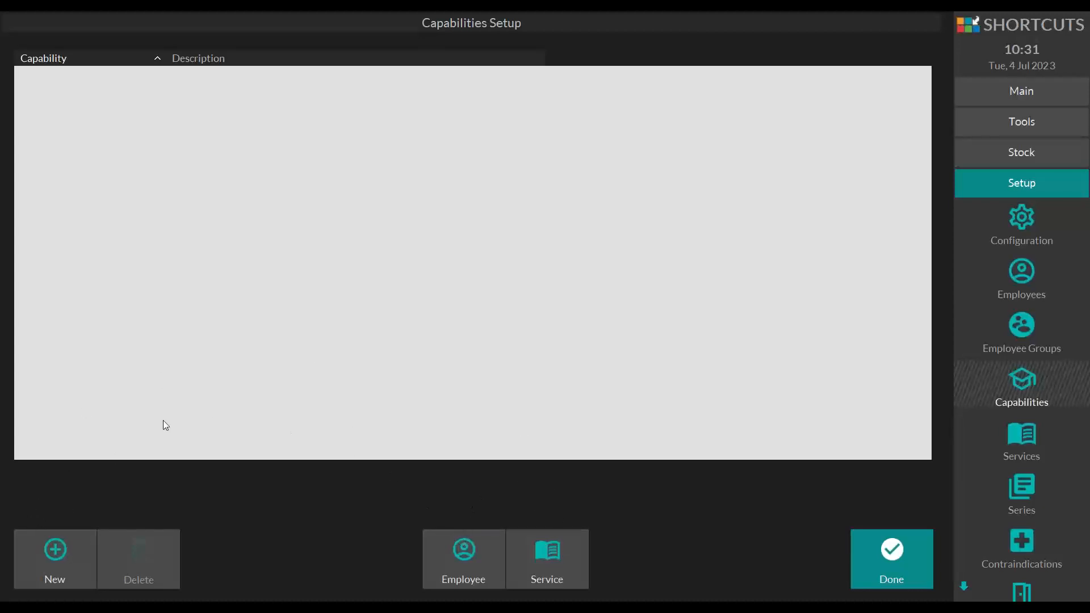
pyautogui.click(45, 550)
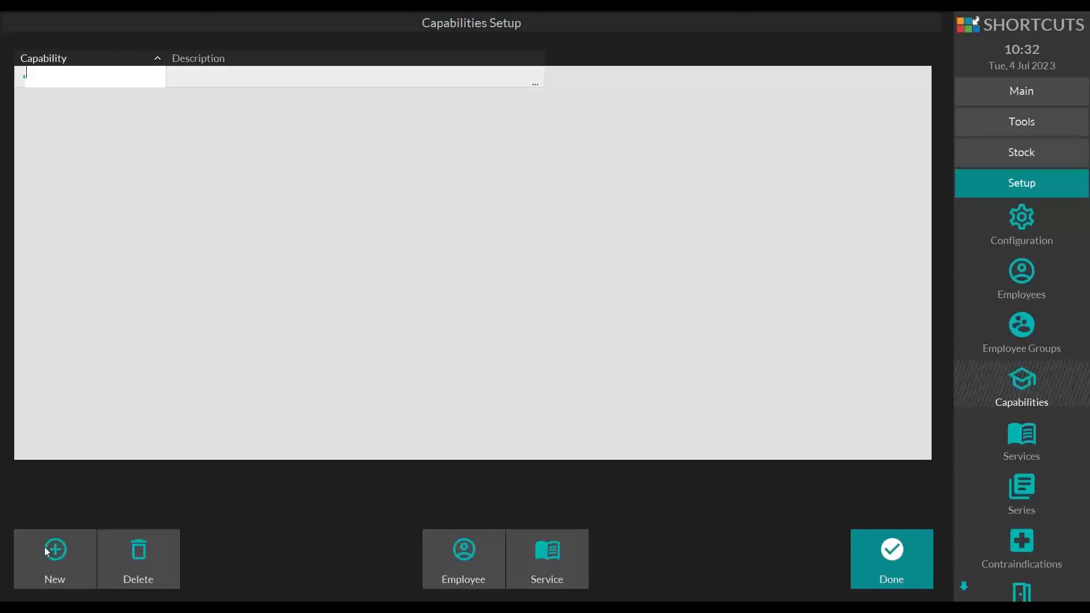
pyautogui.write('Colour (No Balayage)')
pyautogui.moveTo(121, 73); pyautogui.dragTo(22, 83)
pyautogui.click(95, 128)
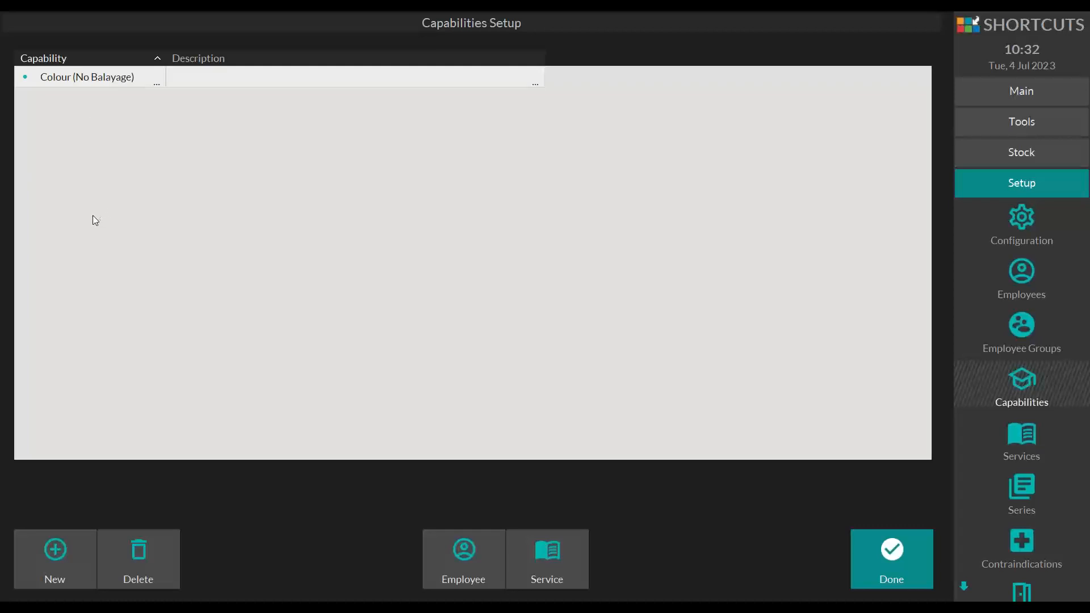
pyautogui.click(108, 78)
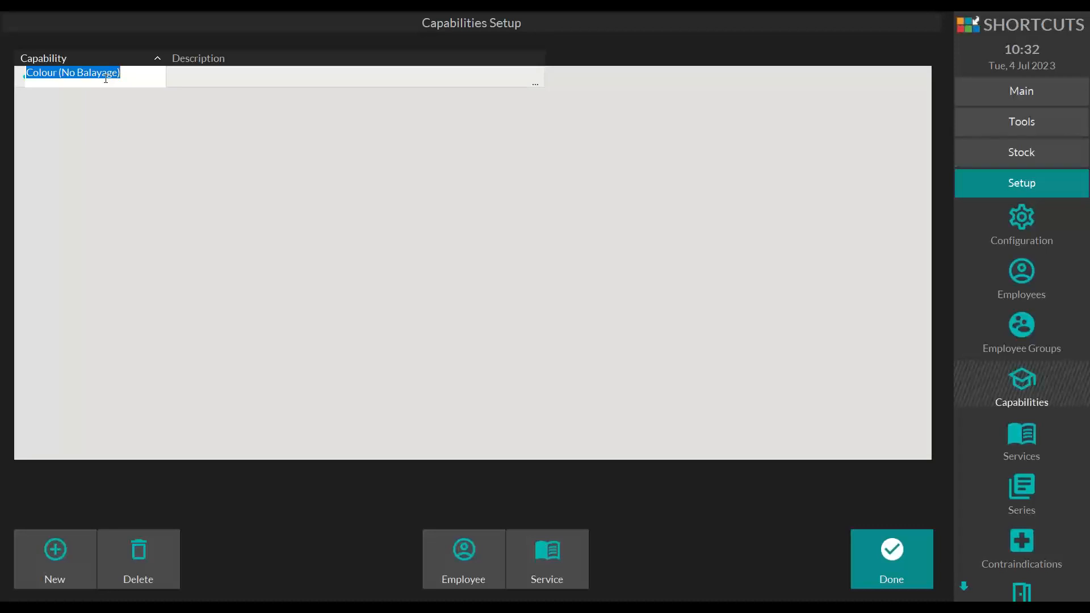
pyautogui.click(85, 160)
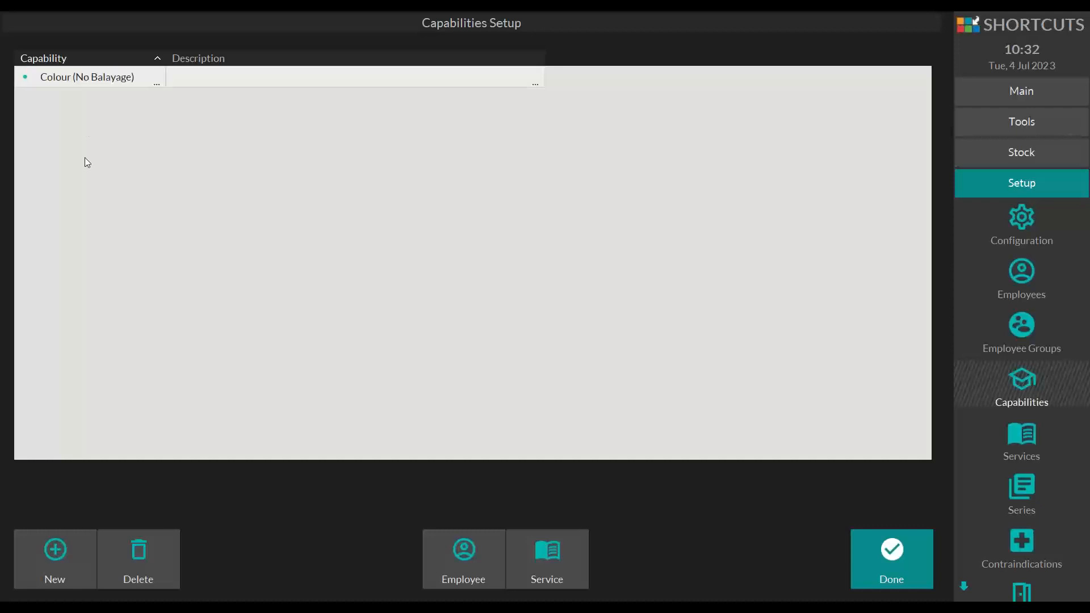
pyautogui.click(93, 71)
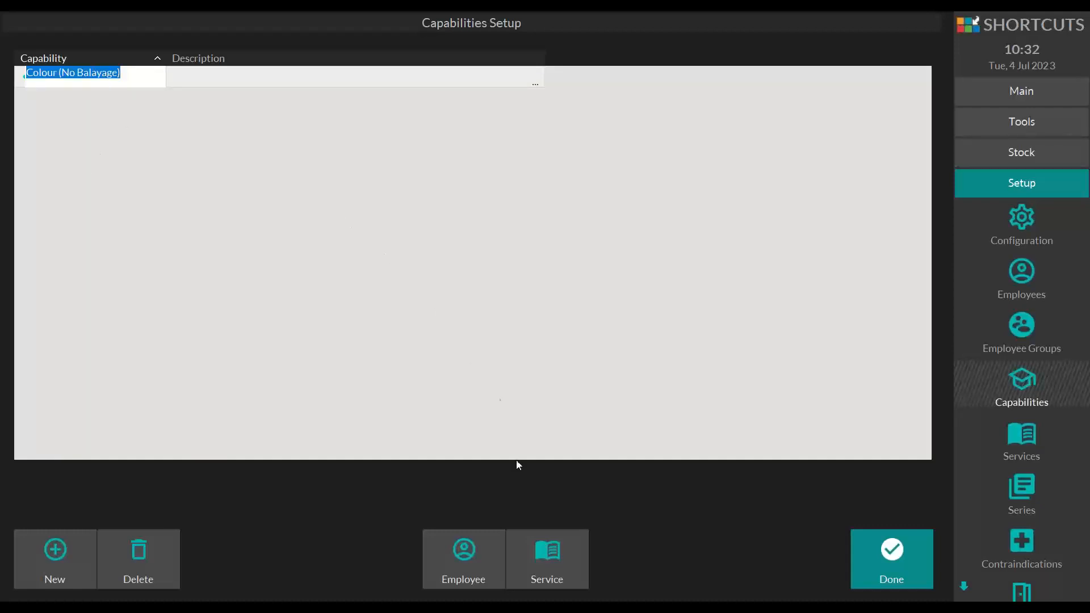
# Assign the Colouring services 1/2 Head Foils, Full Head Foils, Root Tint, Semi Permanent Colour and T-Section to the Colour (No Balayage) capability
pyautogui.click(546, 560)
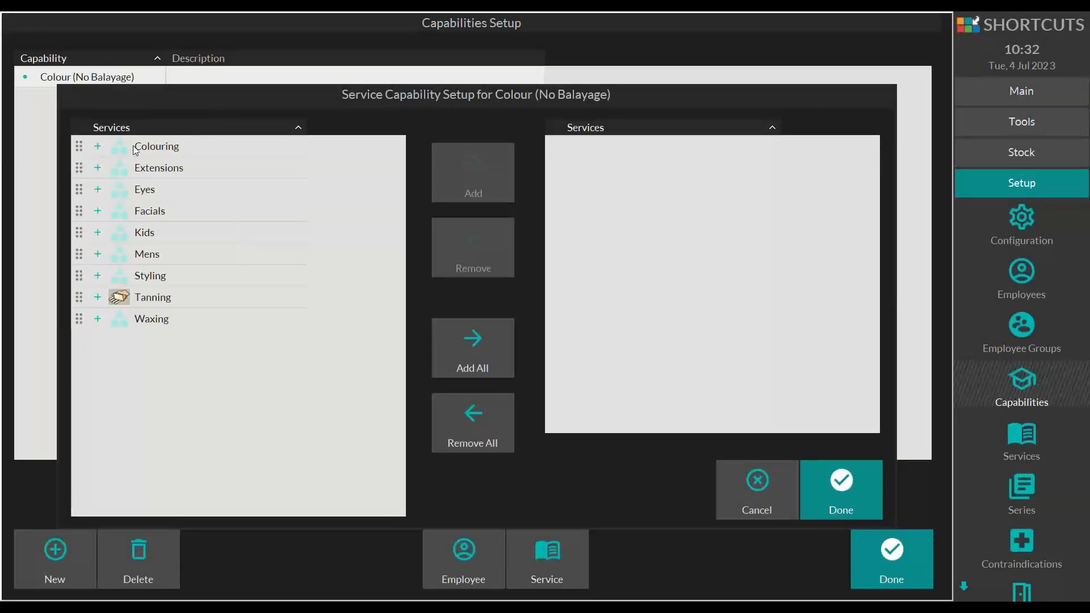
pyautogui.click(80, 148)
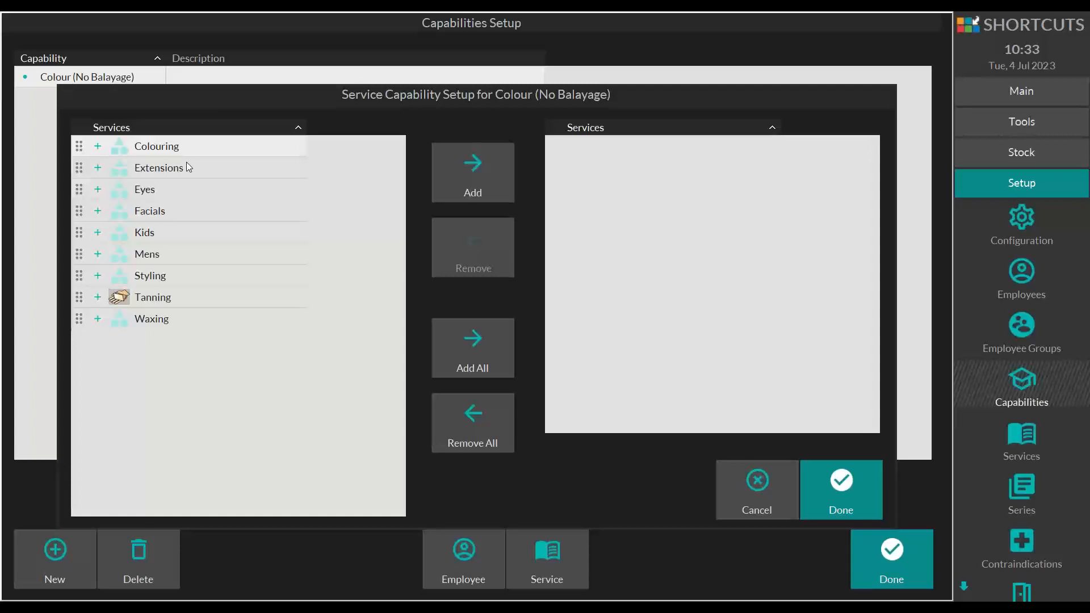
pyautogui.click(83, 148)
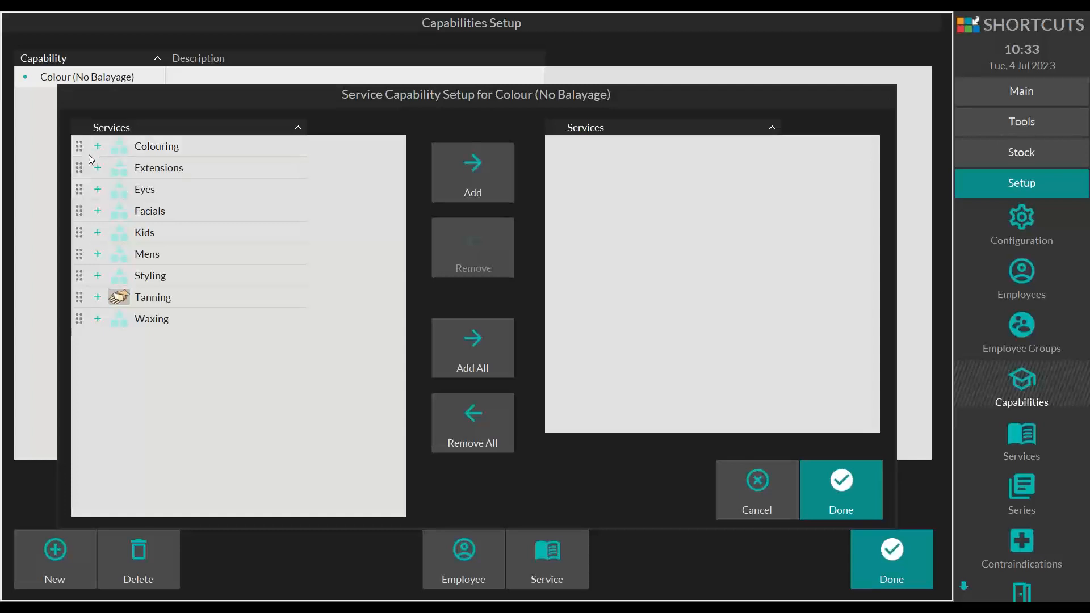
pyautogui.click(97, 150)
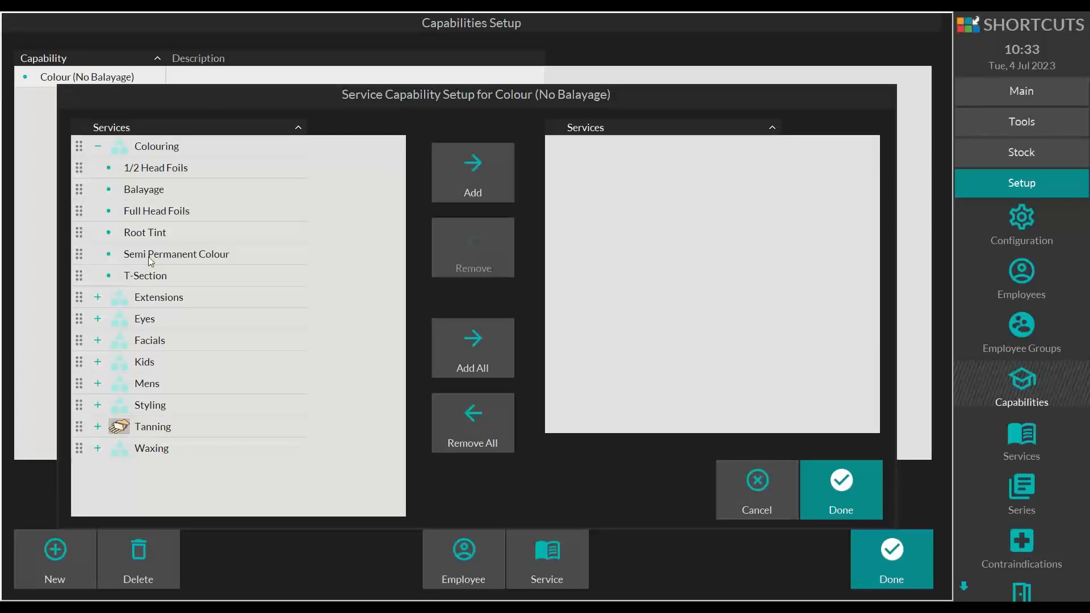
pyautogui.click(80, 165)
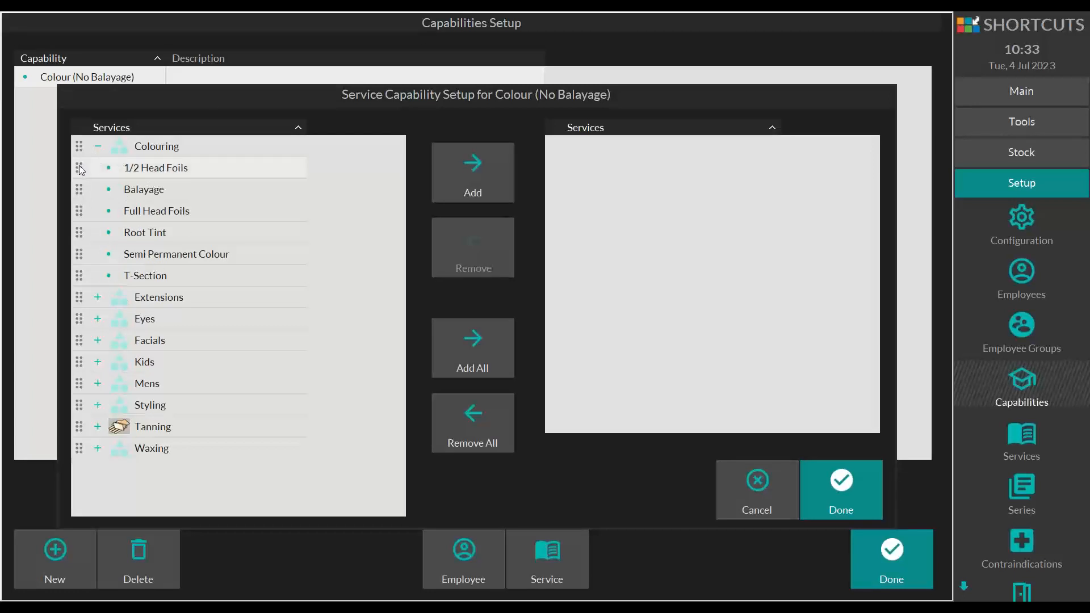
pyautogui.keyDown('ctrl'); pyautogui.click(78, 209); pyautogui.keyUp('ctrl')
pyautogui.keyDown('ctrl'); pyautogui.click(77, 233); pyautogui.keyUp('ctrl')
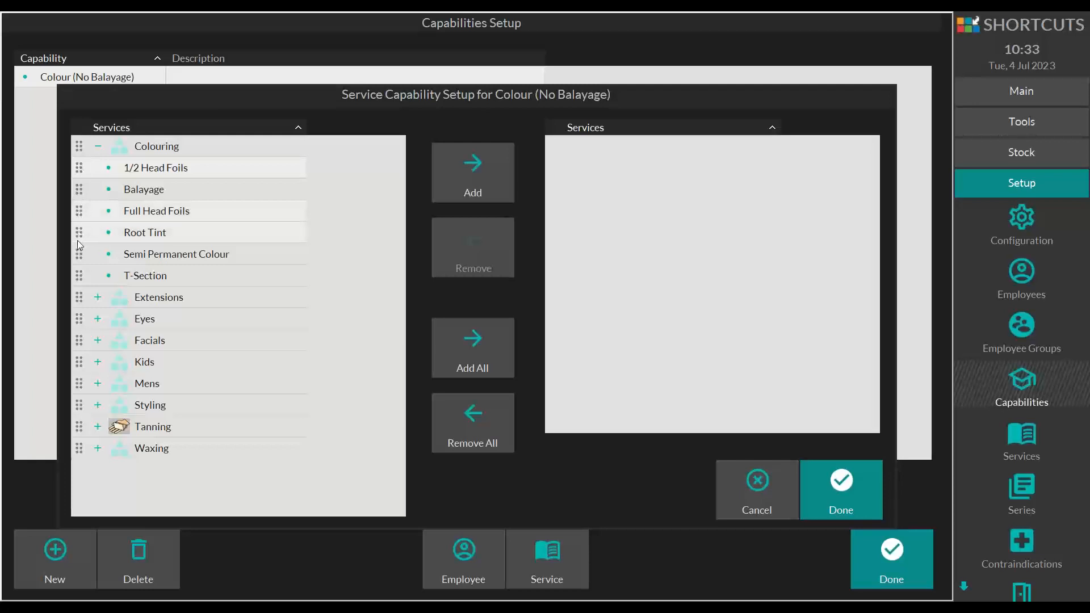
pyautogui.keyDown('ctrl'); pyautogui.click(77, 253); pyautogui.keyUp('ctrl')
pyautogui.keyDown('ctrl'); pyautogui.click(79, 275); pyautogui.keyUp('ctrl')
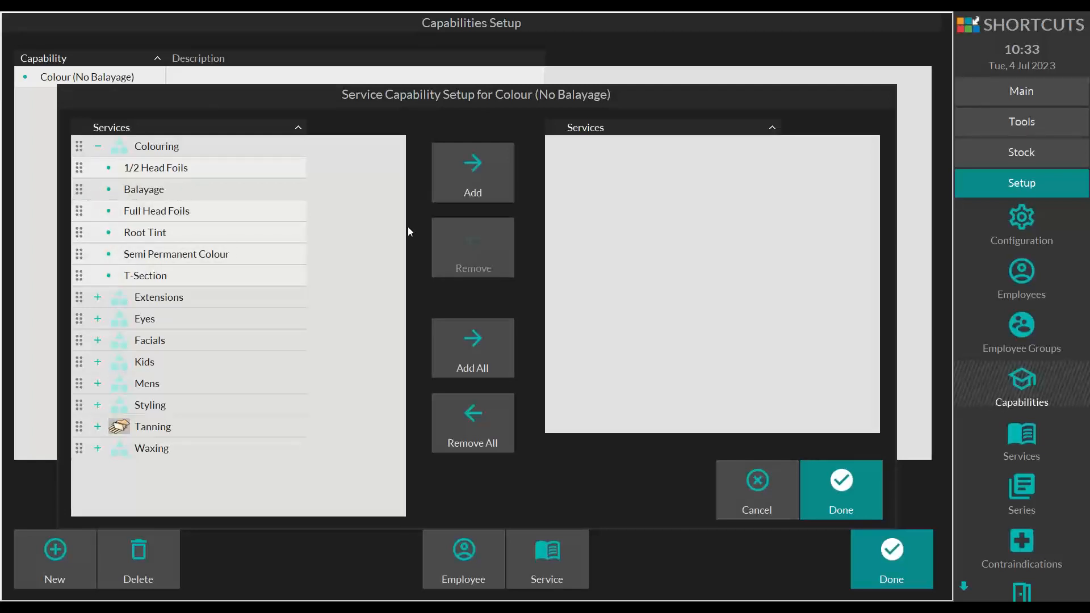
pyautogui.click(450, 172)
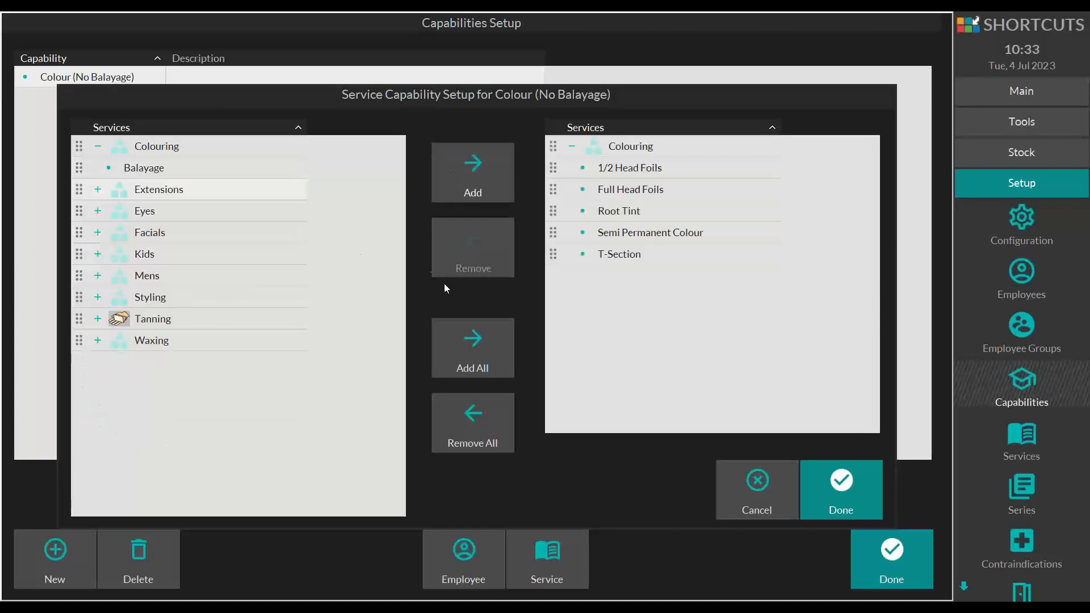
pyautogui.click(847, 484)
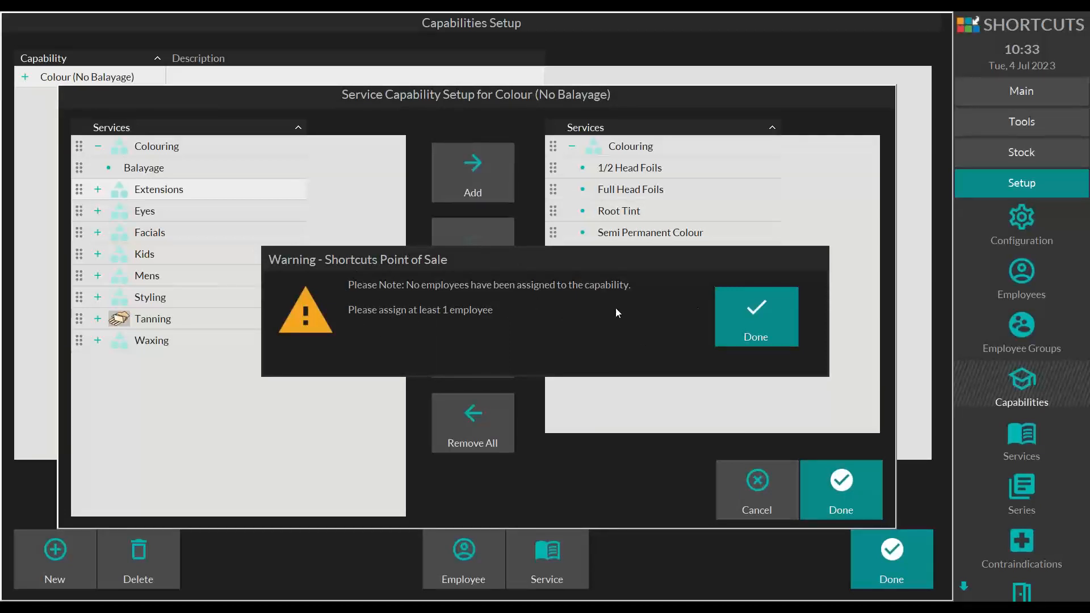
pyautogui.click(742, 321)
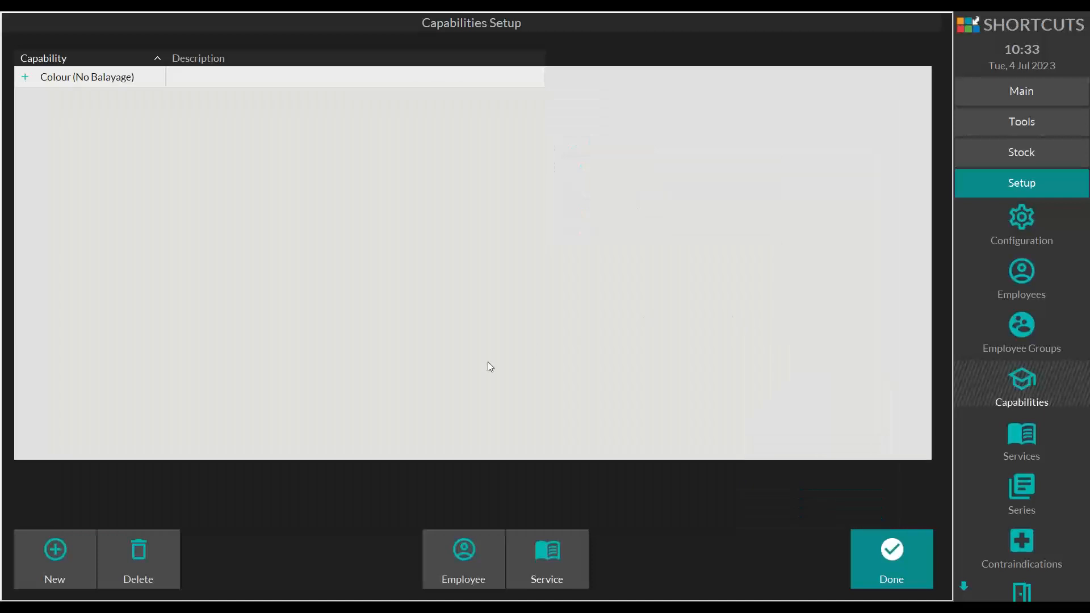
# Assign every employee except Z Business to the Colour (No Balayage) capability
pyautogui.click(463, 550)
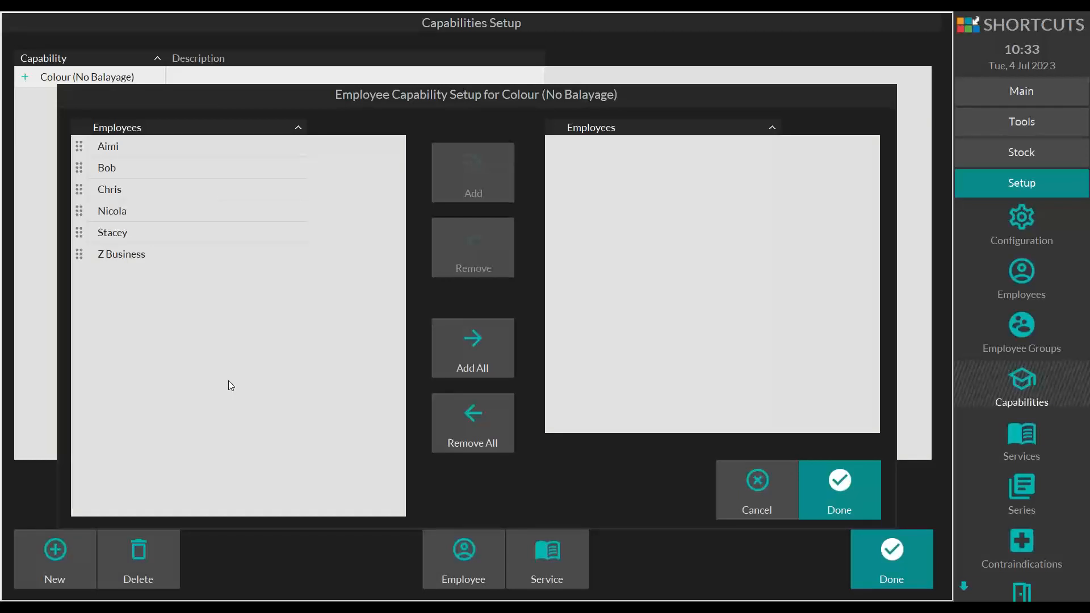
pyautogui.moveTo(76, 150); pyautogui.dragTo(91, 260)
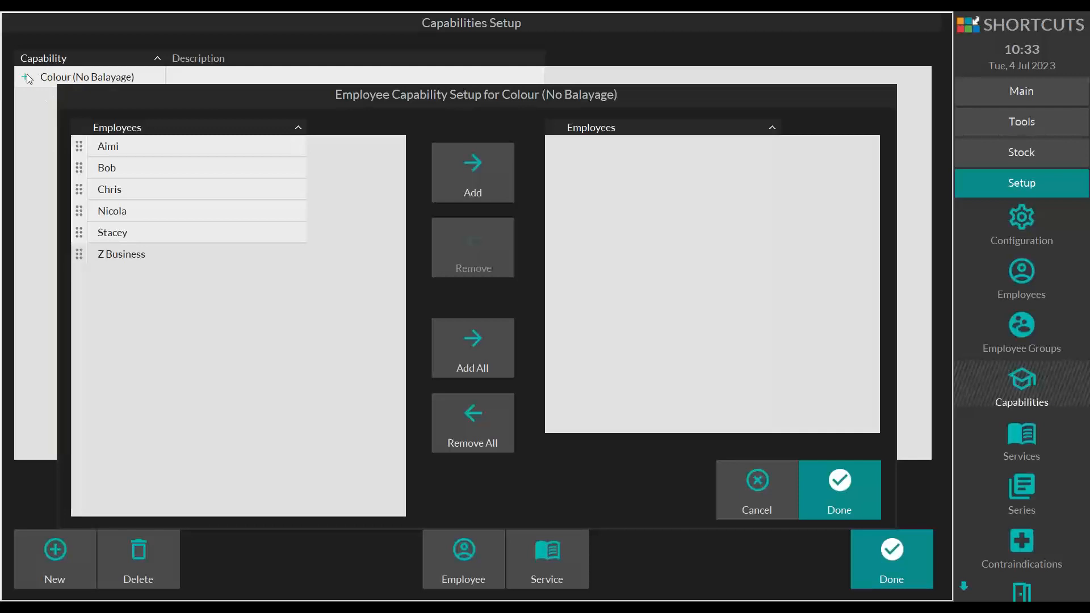
pyautogui.click(455, 168)
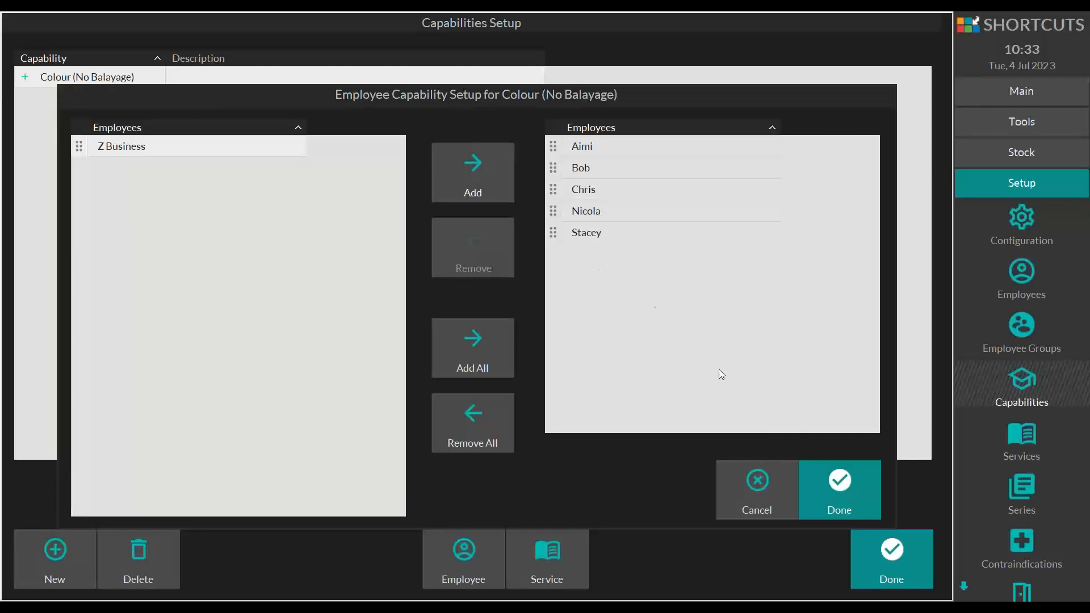
pyautogui.click(831, 465)
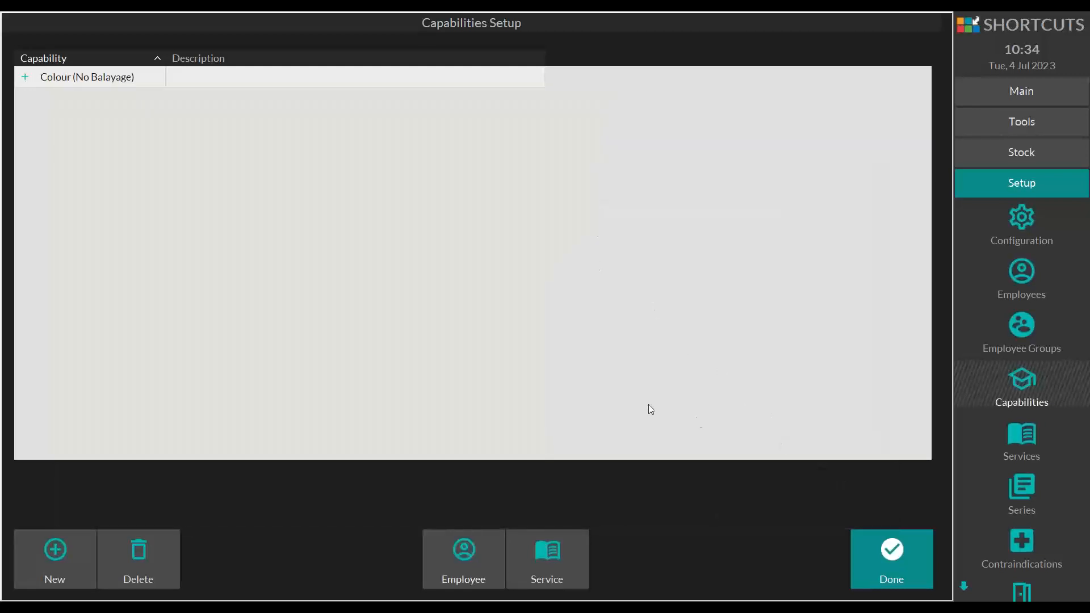
# Create a capability named Balayage and assign the Colouring category's Balayage service to it
pyautogui.click(53, 546)
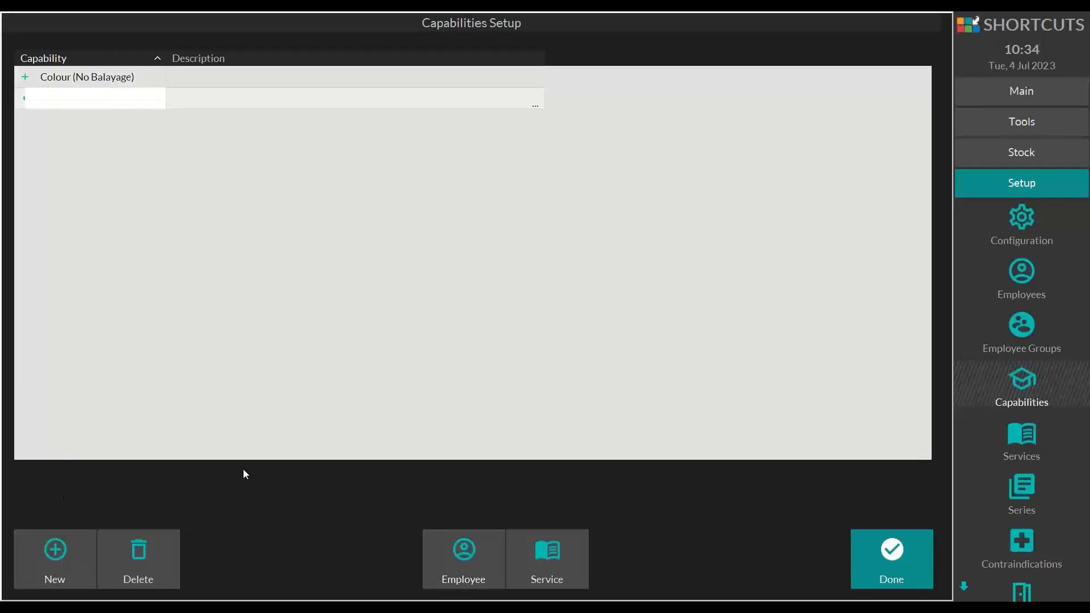
pyautogui.write('Balayage')
pyautogui.click(545, 553)
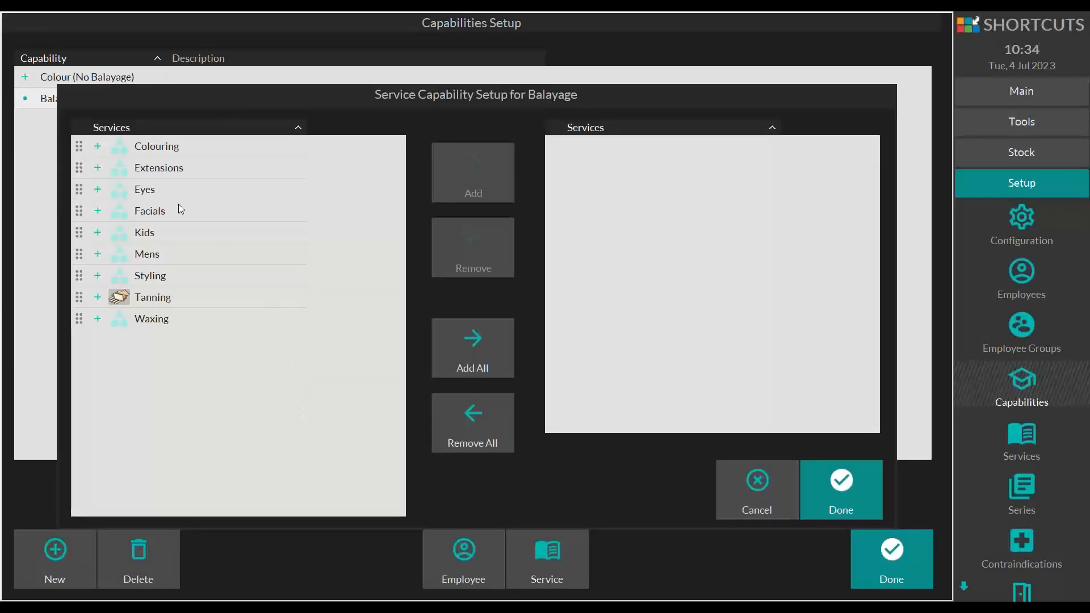
pyautogui.click(98, 147)
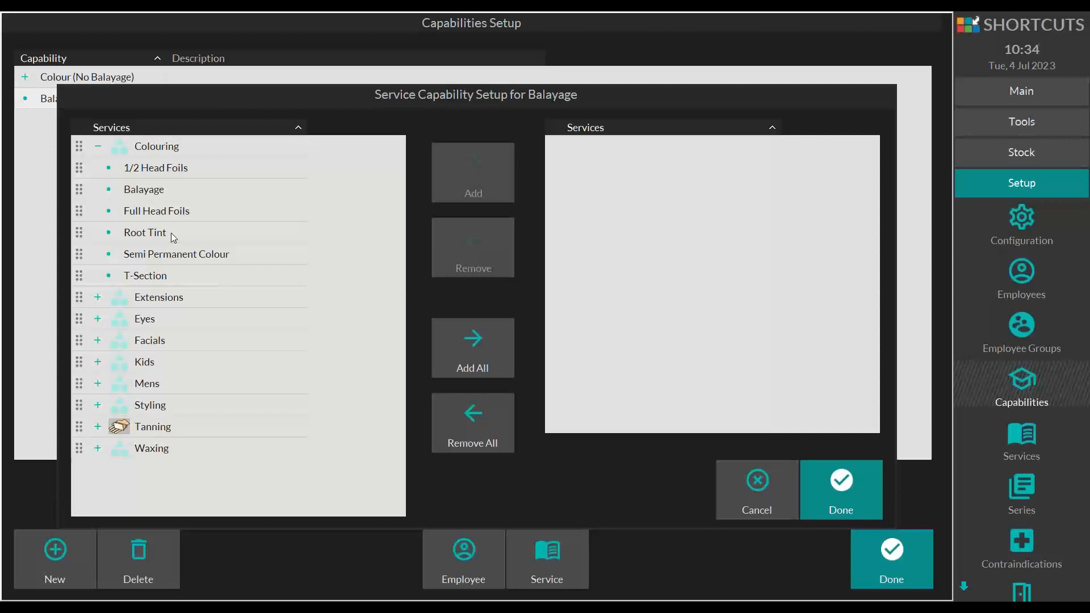
pyautogui.click(77, 189)
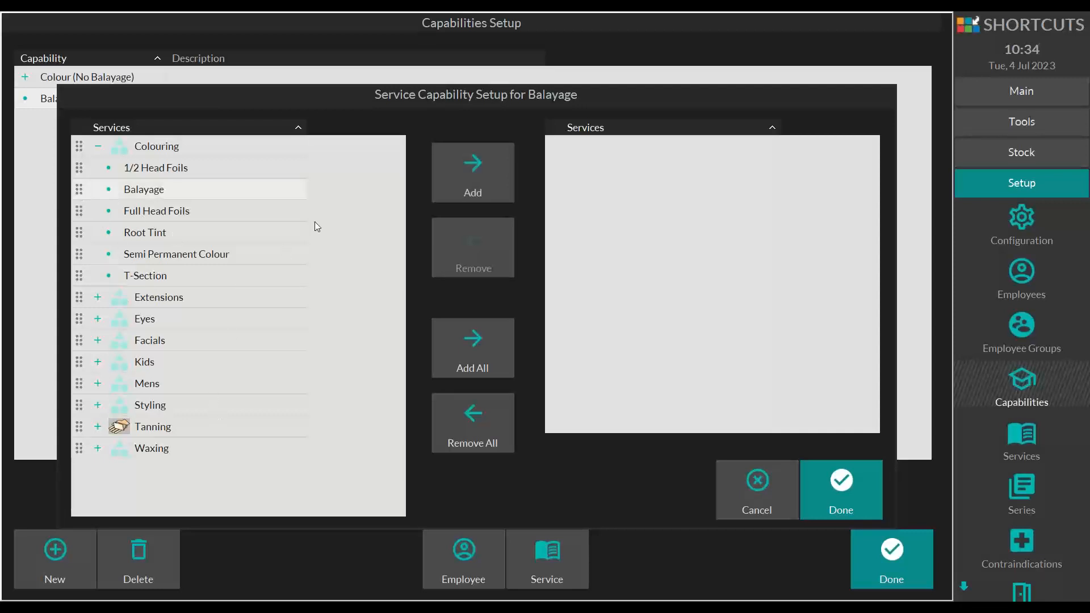
pyautogui.click(457, 160)
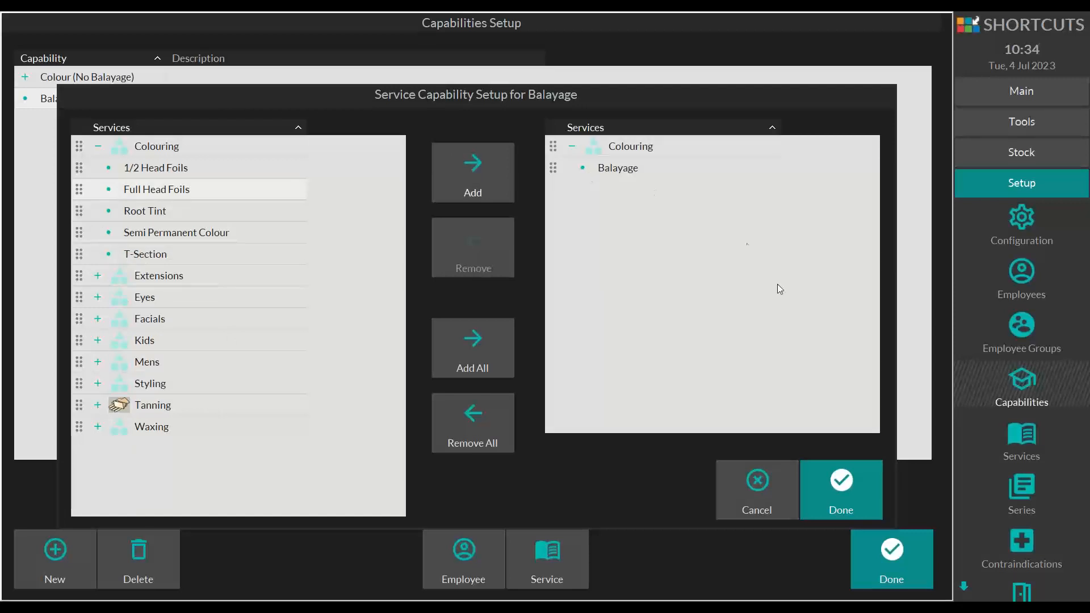
pyautogui.click(846, 477)
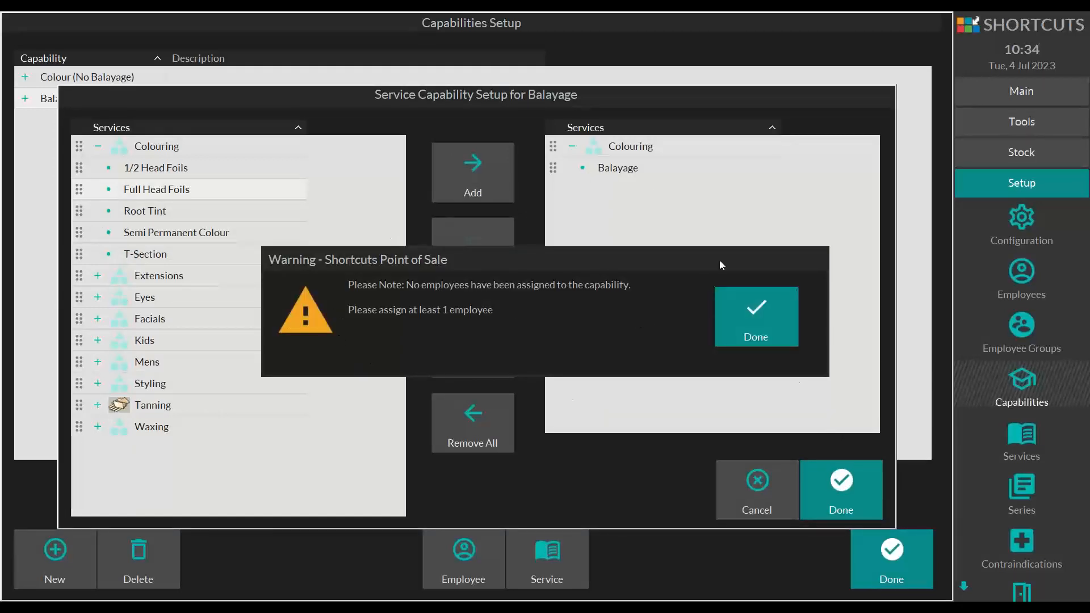
pyautogui.click(759, 322)
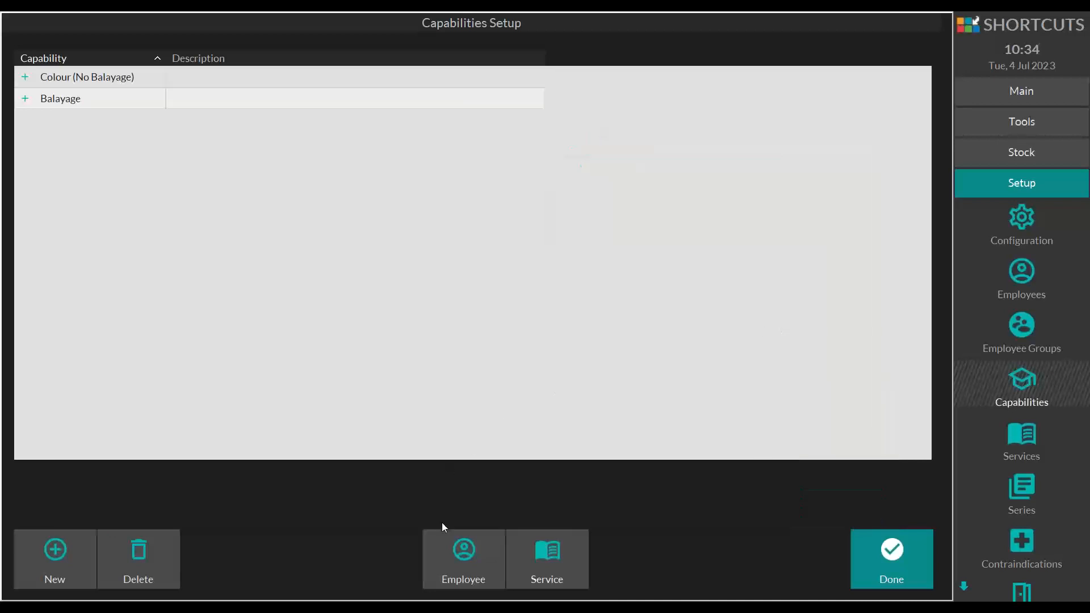
# Assign every employee except the second one listed and Z Business to the Balayage capability
pyautogui.click(452, 551)
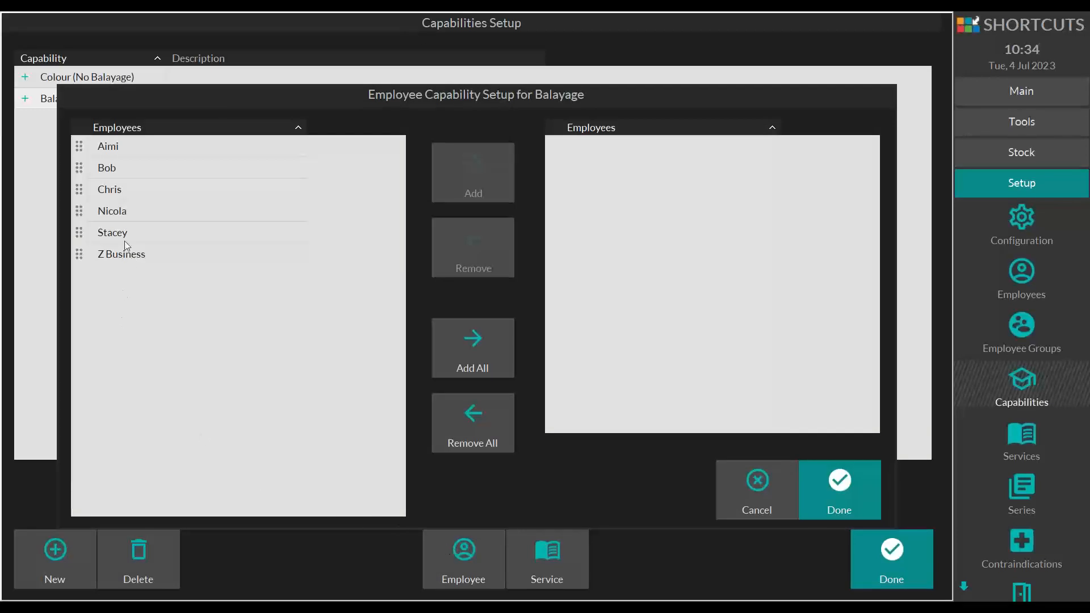
pyautogui.click(81, 149)
pyautogui.click(80, 190)
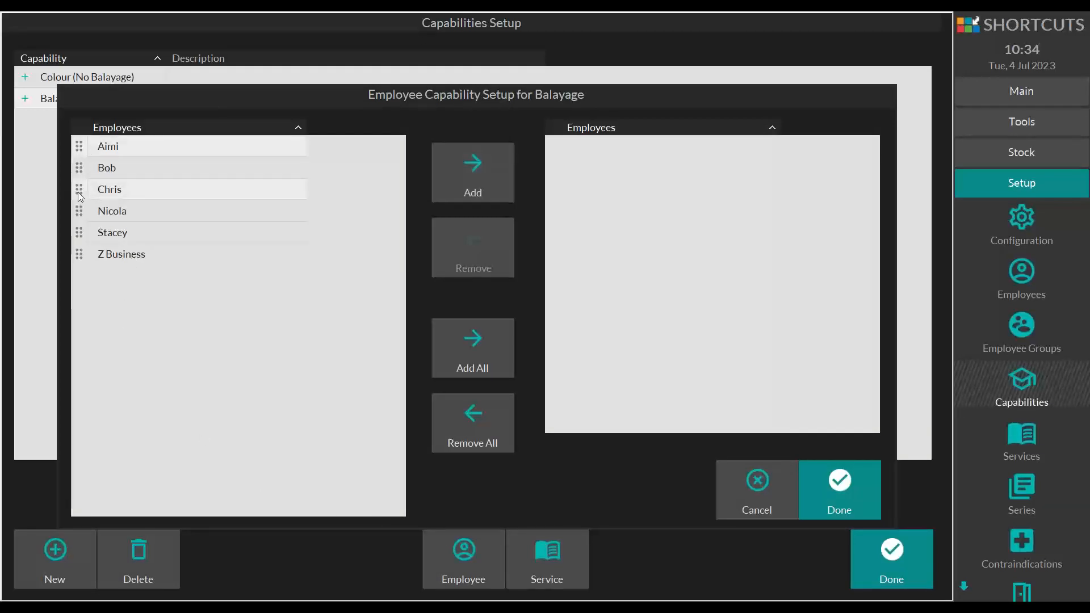
pyautogui.click(87, 214)
pyautogui.click(84, 229)
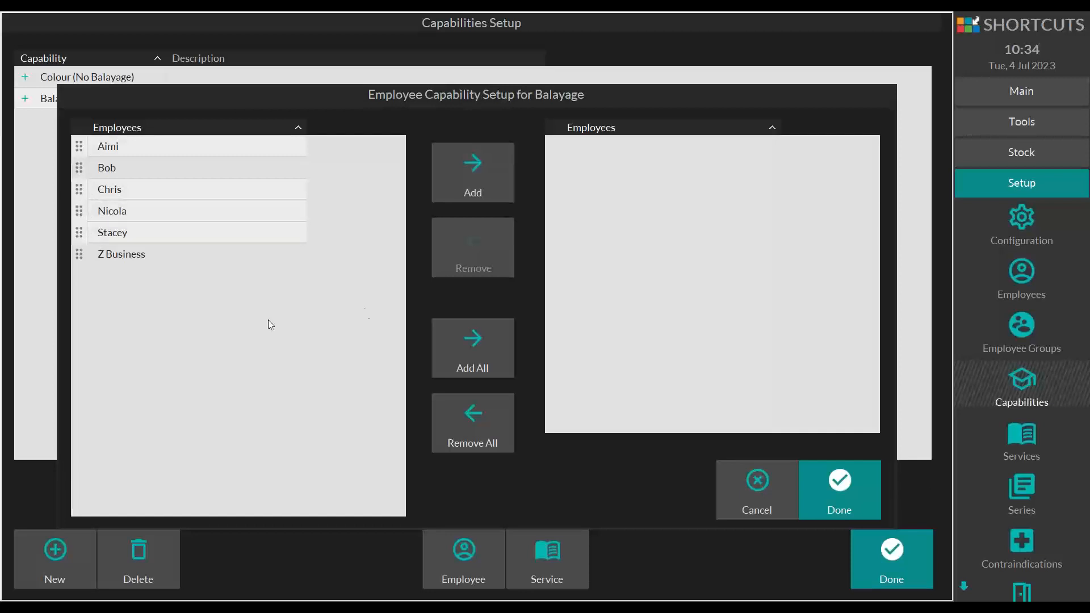
pyautogui.click(458, 188)
pyautogui.click(846, 484)
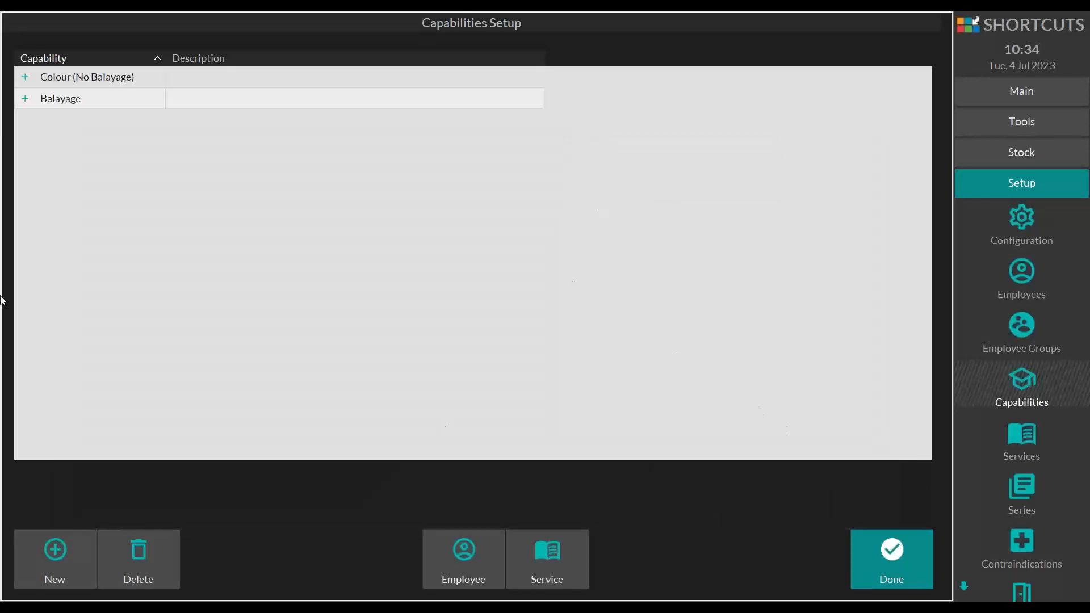
# Review the services and employees assigned under the Colour (No Balayage) and Balayage capabilities
pyautogui.click(25, 77)
pyautogui.click(36, 118)
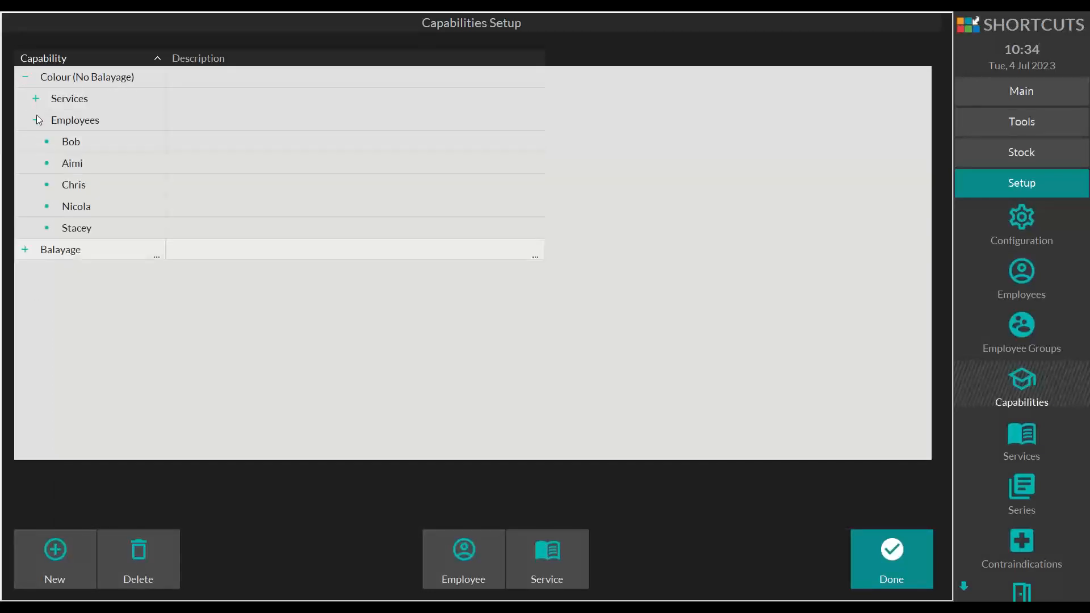
pyautogui.click(37, 100)
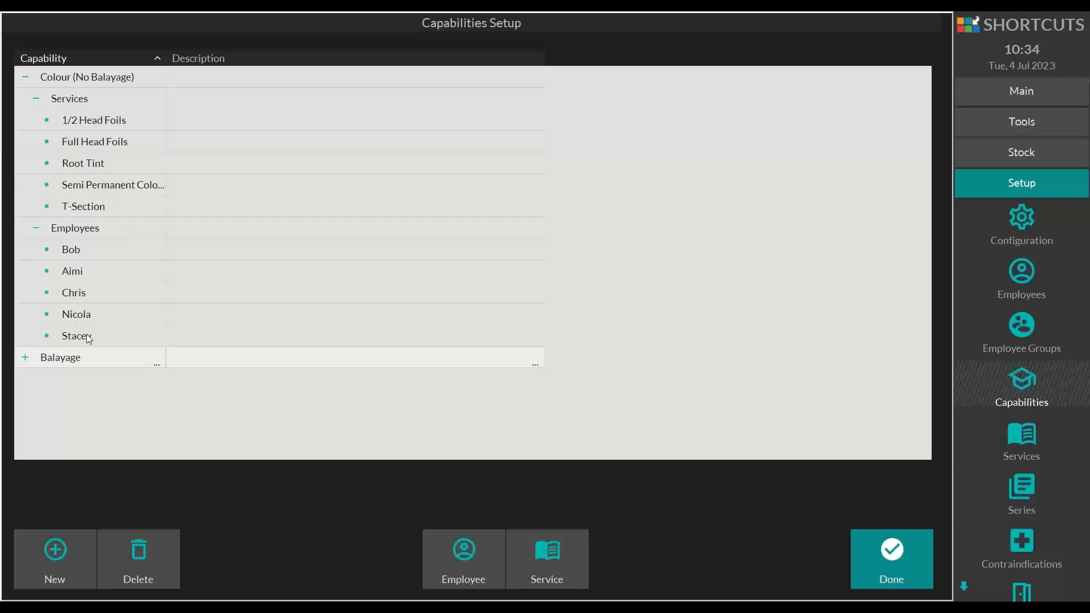
pyautogui.click(26, 357)
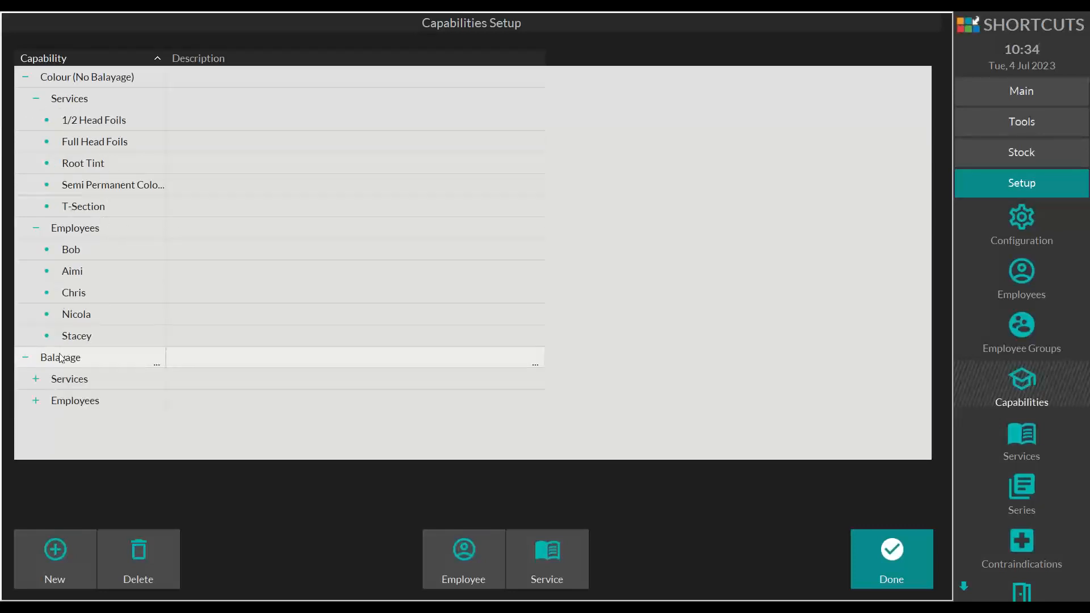
pyautogui.click(36, 379)
pyautogui.click(35, 422)
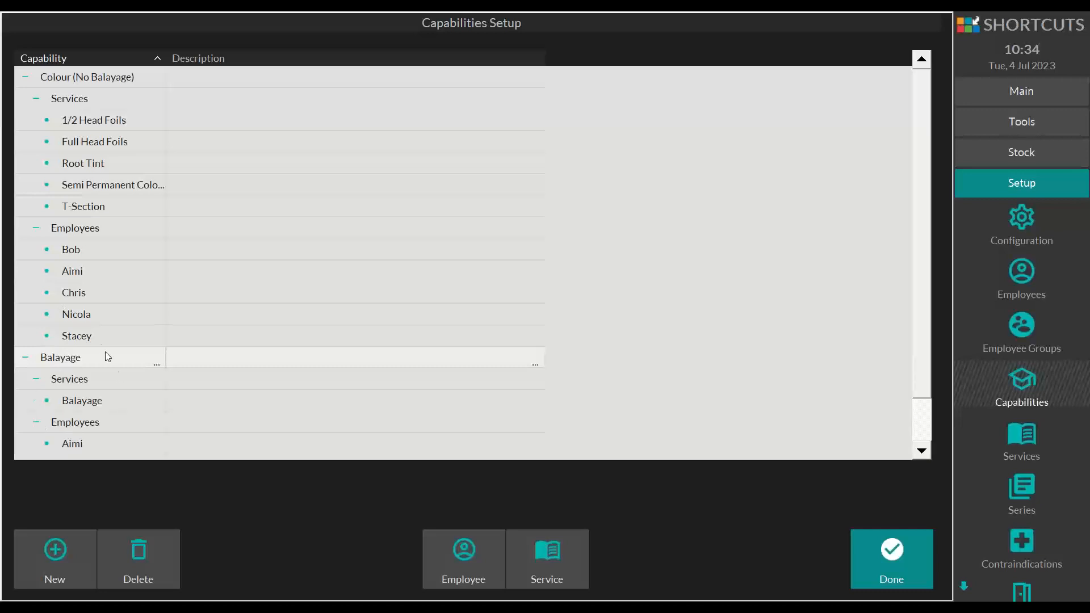
pyautogui.scroll(-1, 103, 352)
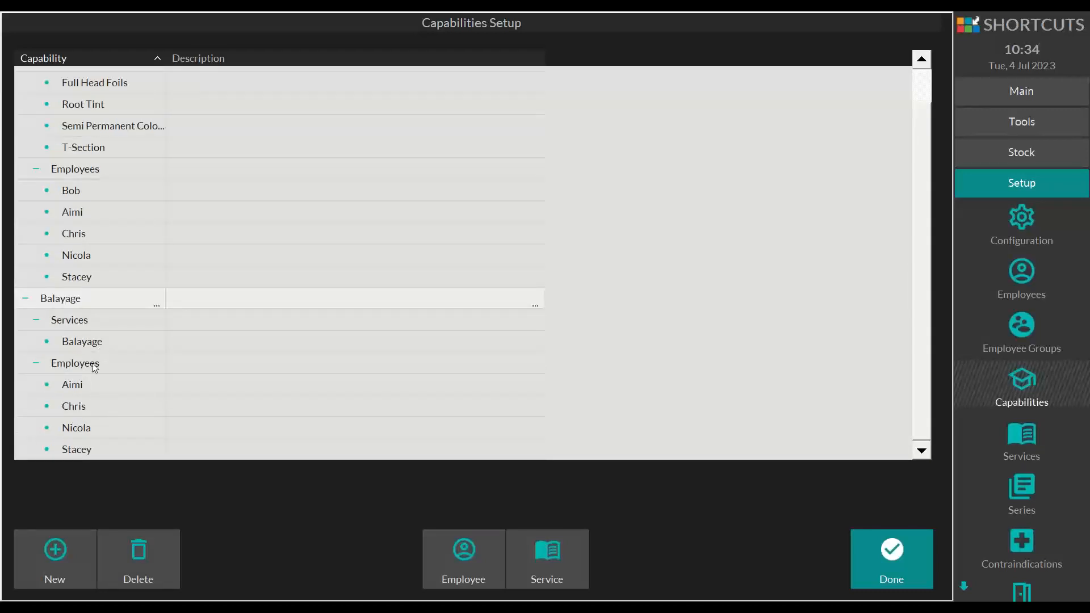
pyautogui.scroll(1, 94, 367)
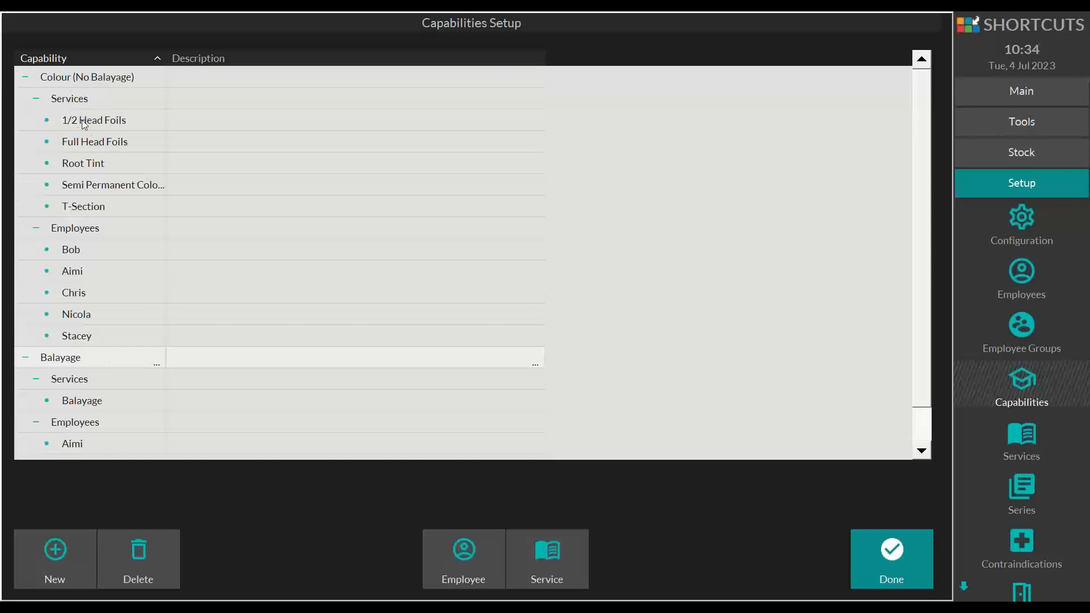
pyautogui.click(35, 98)
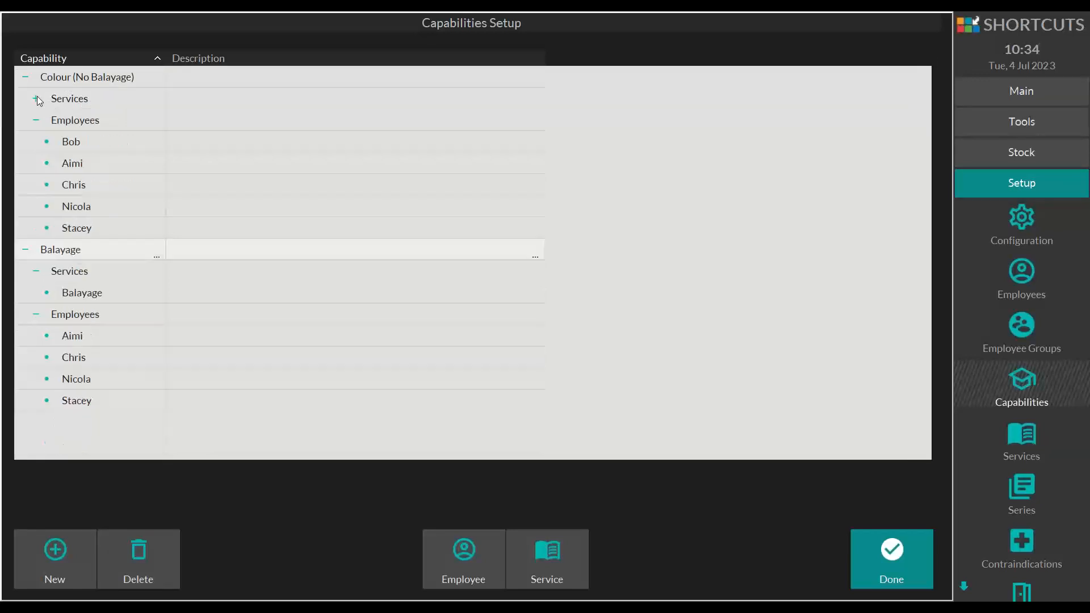
pyautogui.click(25, 80)
pyautogui.click(28, 97)
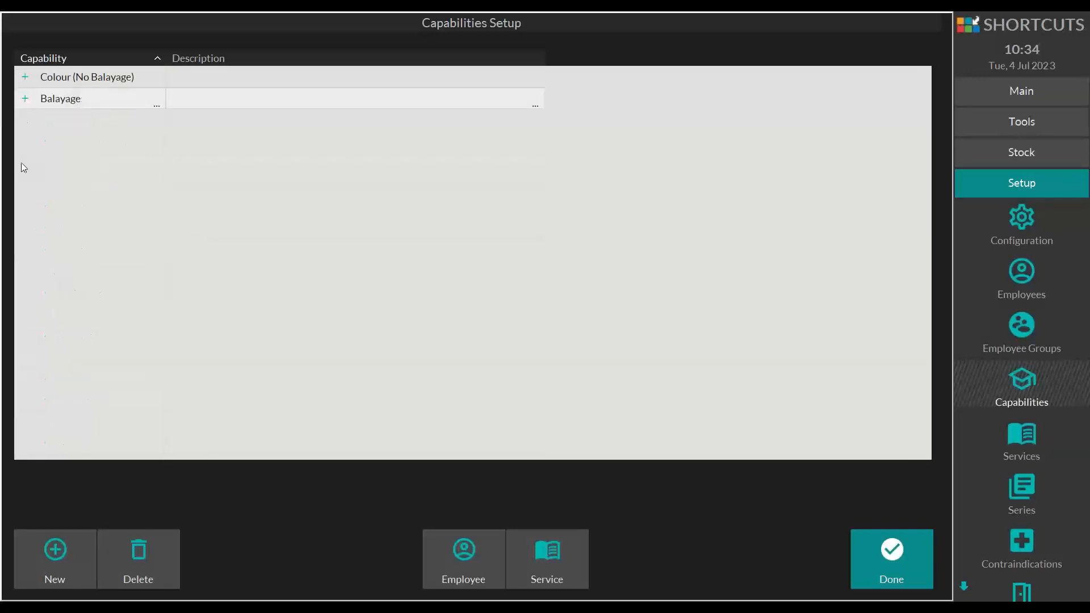
# Create a capability named Styling and assign the Styling category's Blow Dry, Cut & Blow, Dry Cut and Wet Cut services to it
pyautogui.click(39, 561)
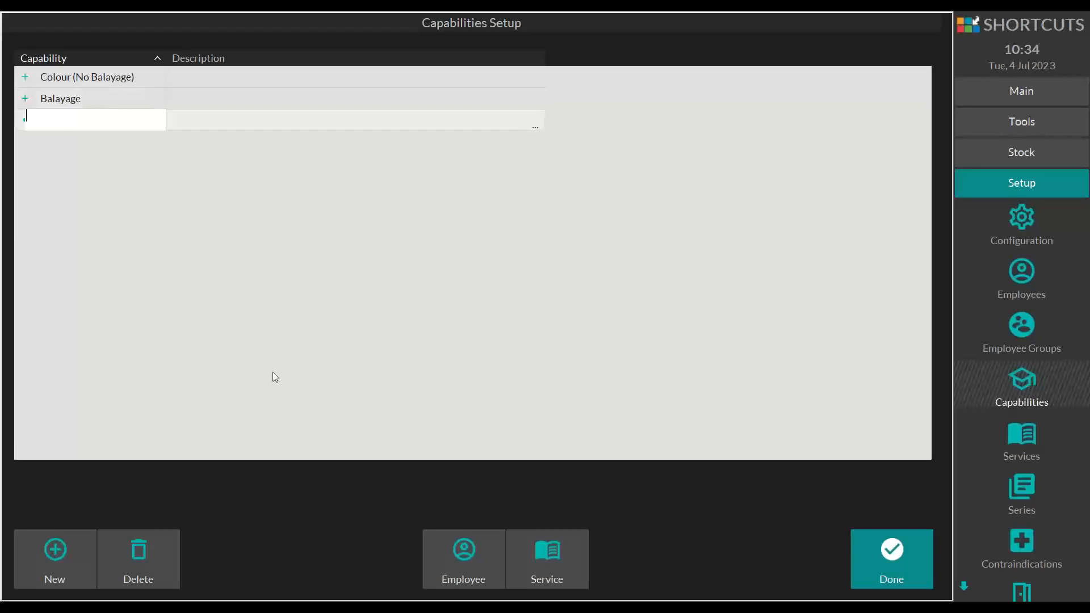
pyautogui.write('Styling')
pyautogui.click(560, 548)
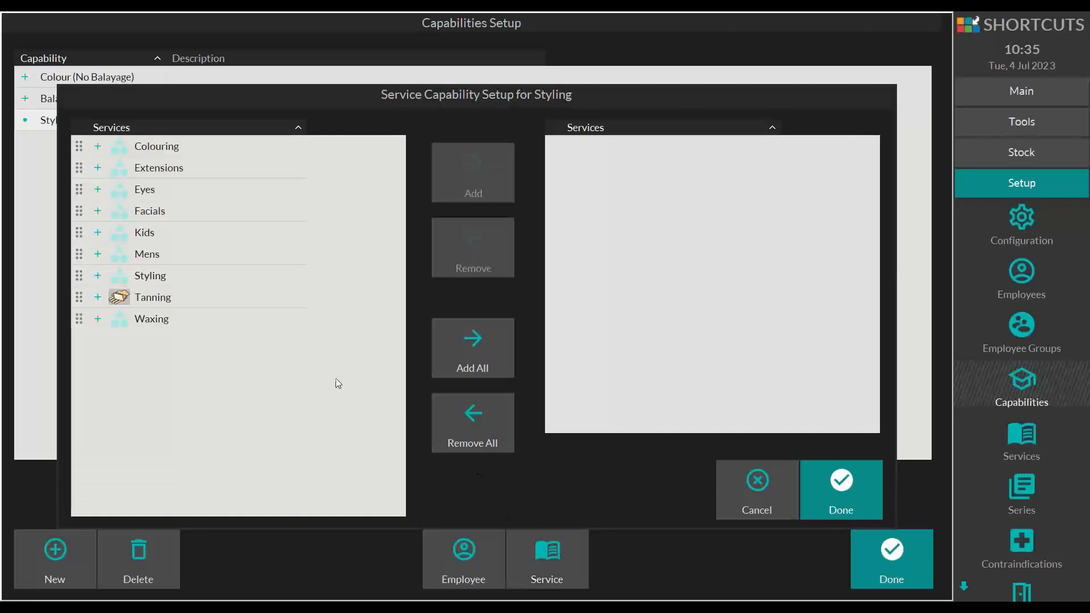
pyautogui.click(99, 276)
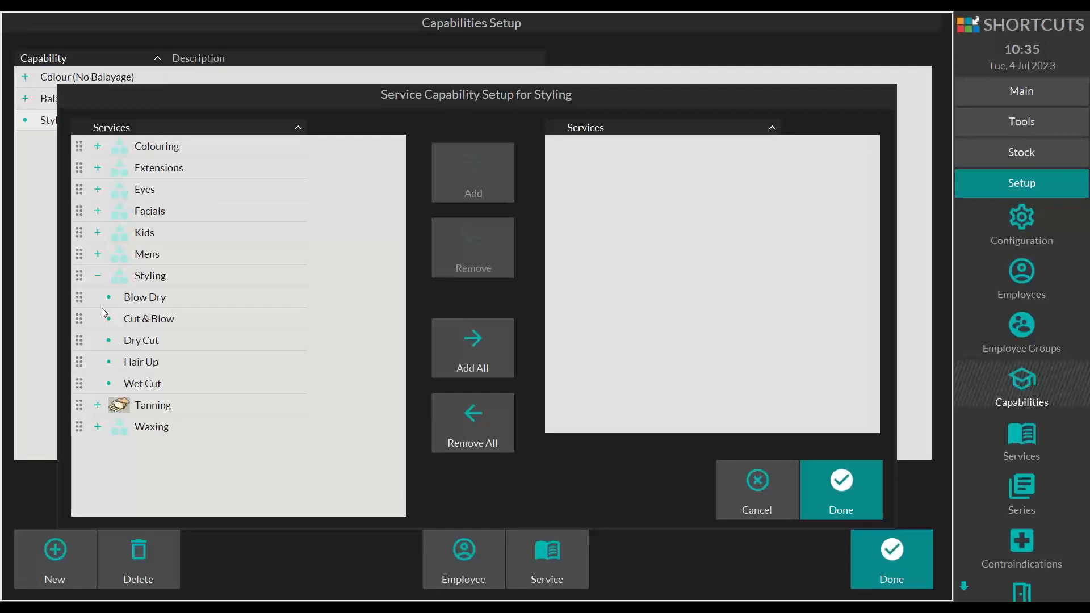
pyautogui.click(78, 297)
pyautogui.click(82, 320)
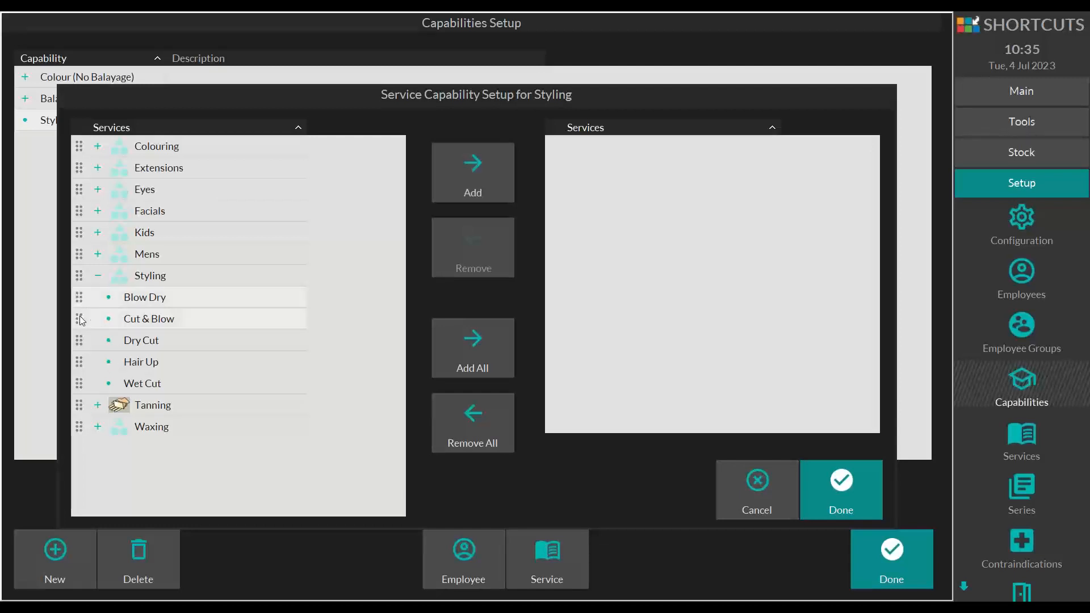
pyautogui.click(81, 340)
pyautogui.click(79, 385)
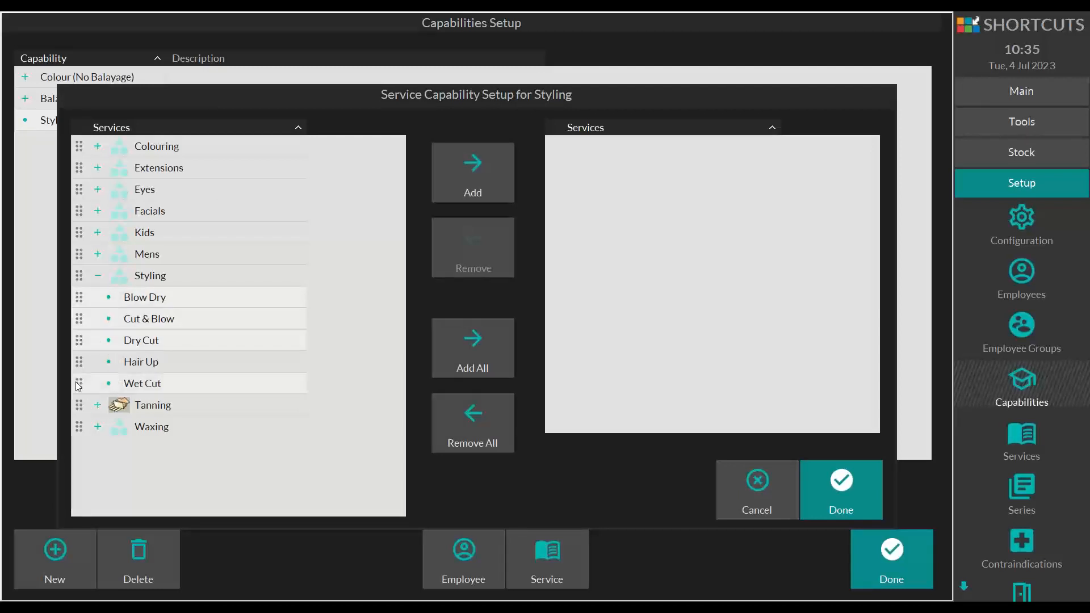
pyautogui.click(454, 177)
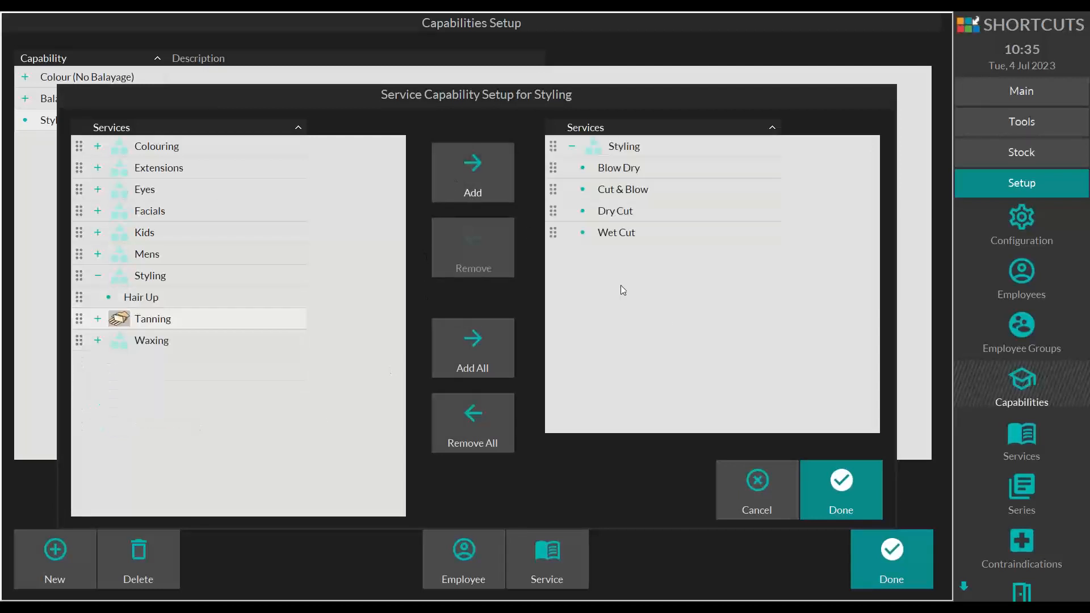
pyautogui.click(840, 480)
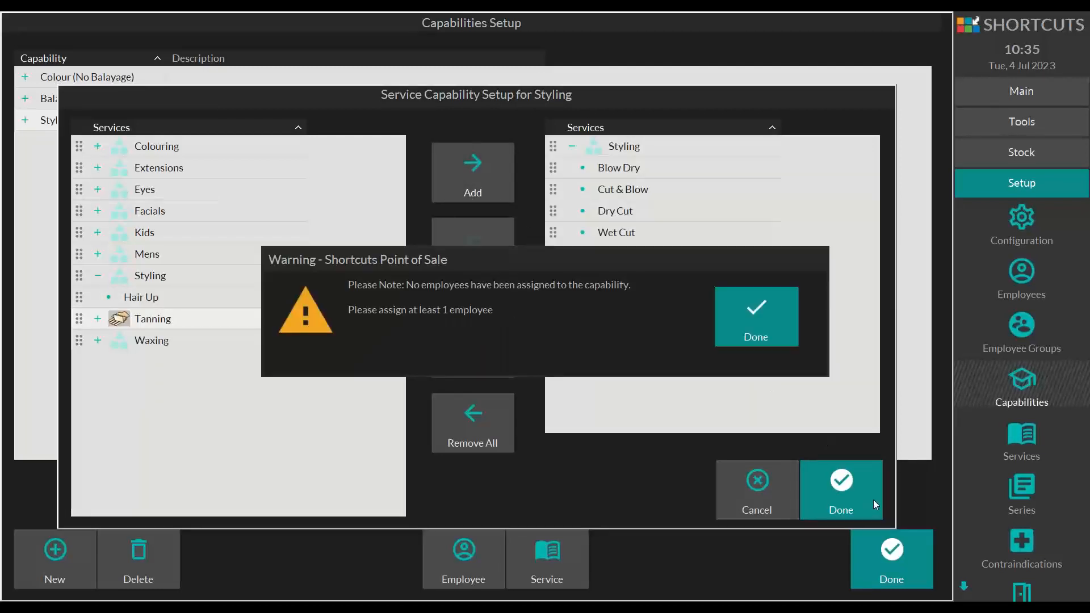
pyautogui.click(766, 296)
# Assign every employee except Z Business to the Styling capability
pyautogui.click(484, 557)
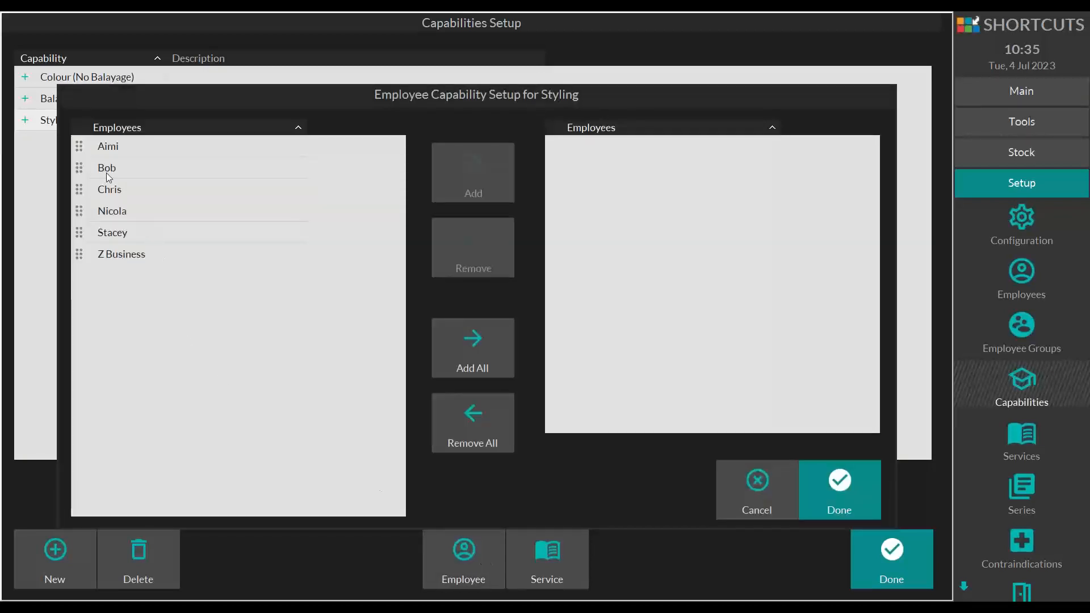
pyautogui.click(82, 146)
pyautogui.click(79, 162)
pyautogui.click(77, 185)
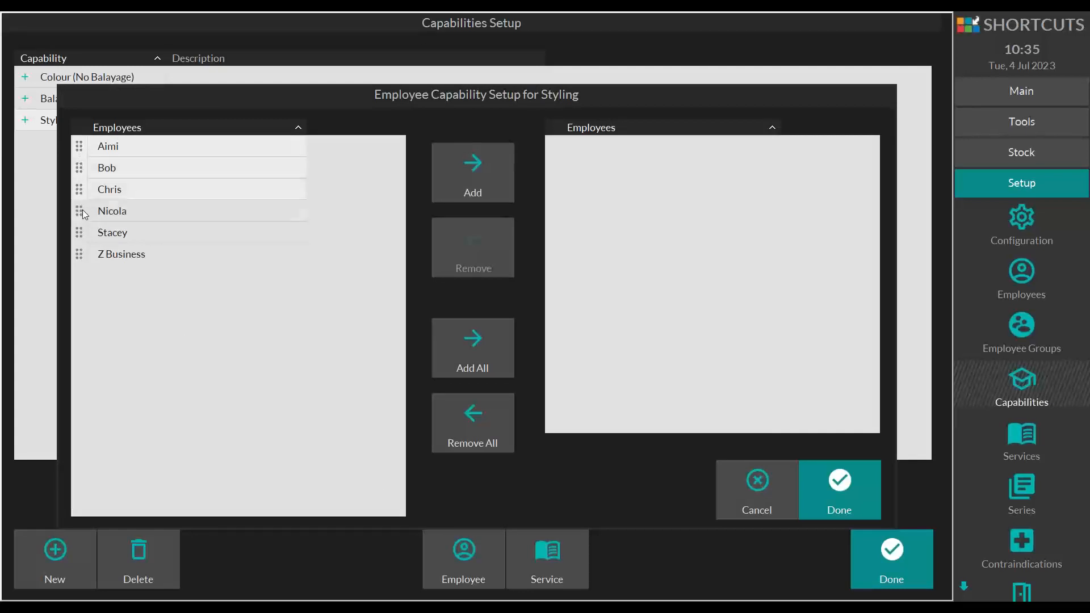
pyautogui.click(83, 213)
pyautogui.click(82, 234)
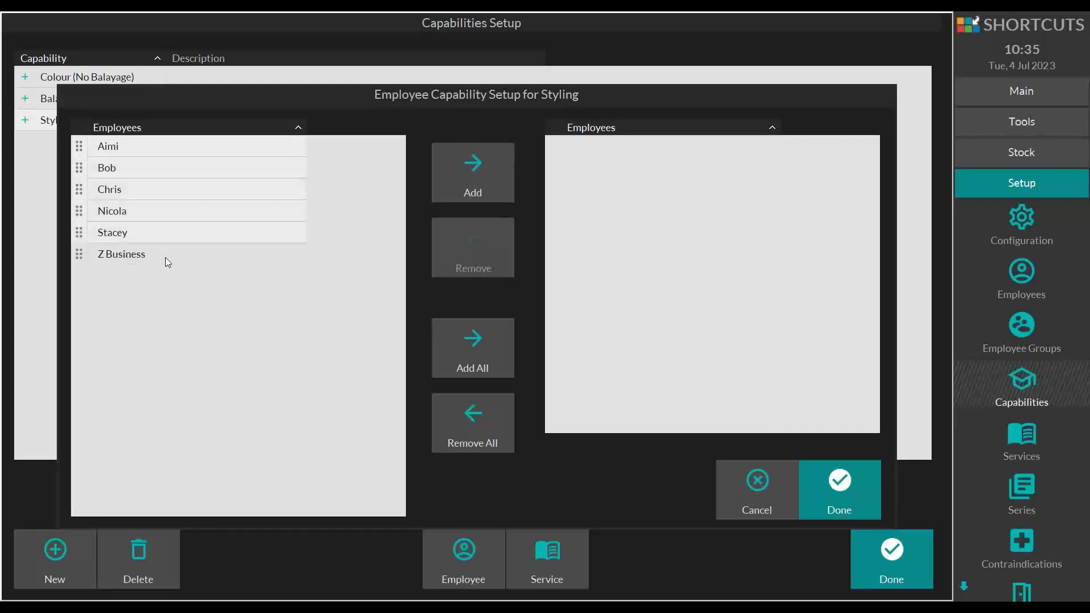
pyautogui.click(447, 166)
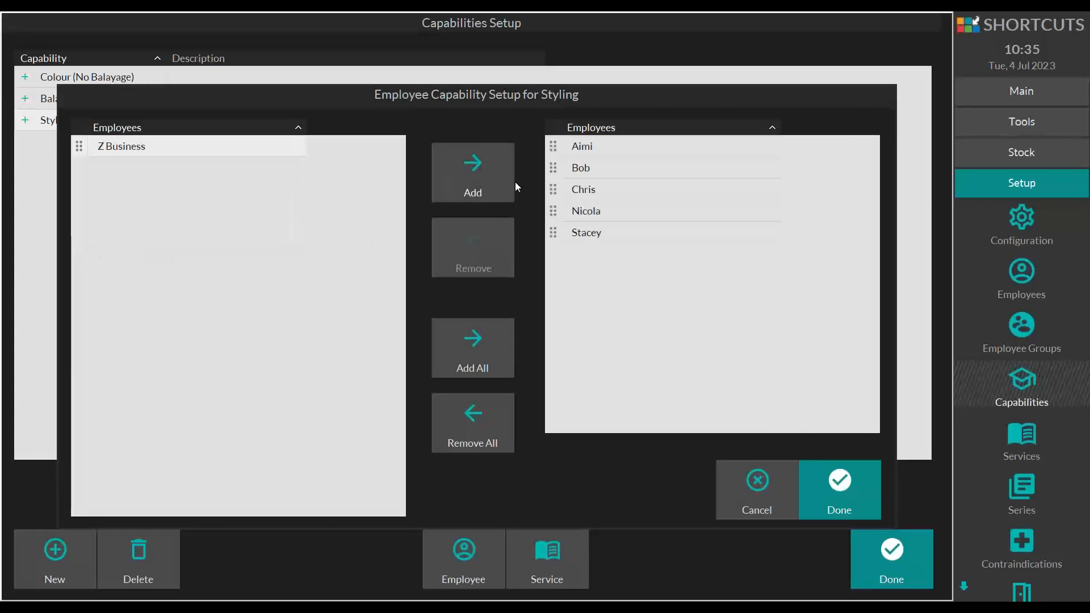
pyautogui.click(837, 480)
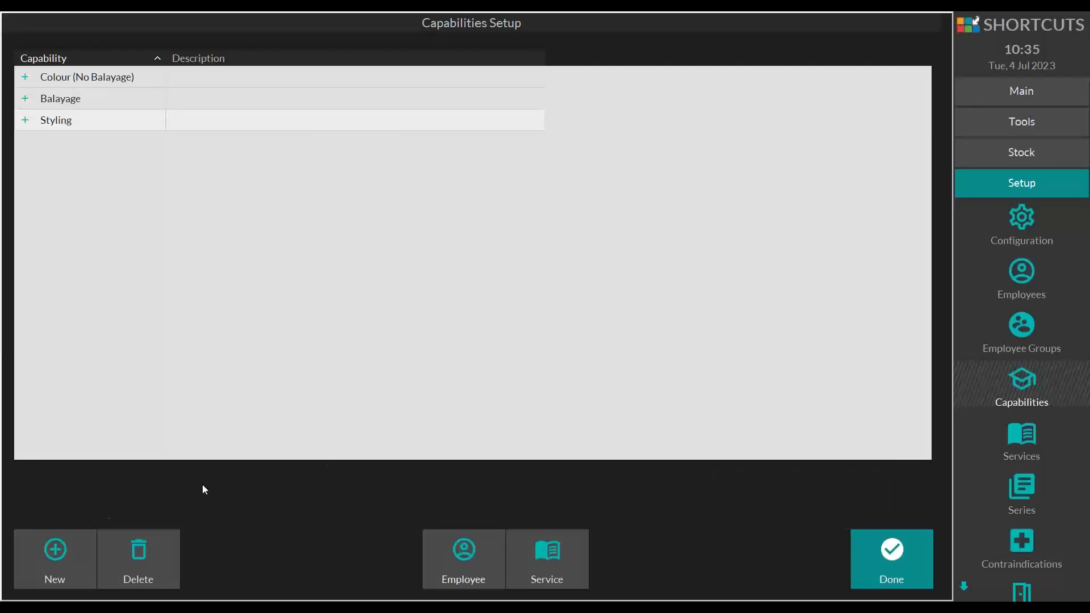
# Create a capability named Hair Up and assign the Styling category's Hair Up service to it
pyautogui.click(30, 547)
pyautogui.write('Hair Up')
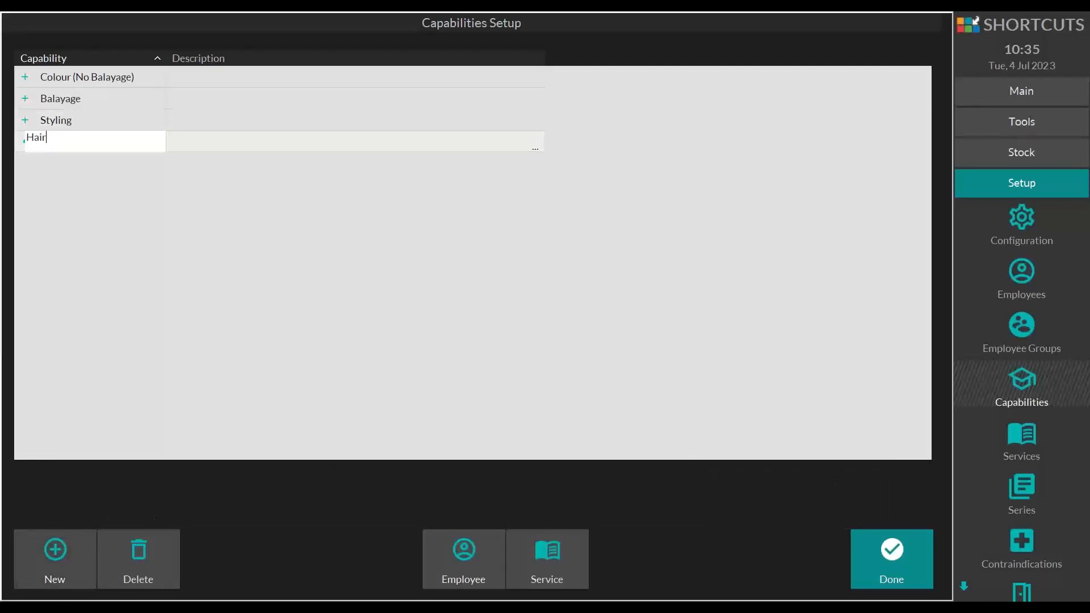
pyautogui.click(541, 544)
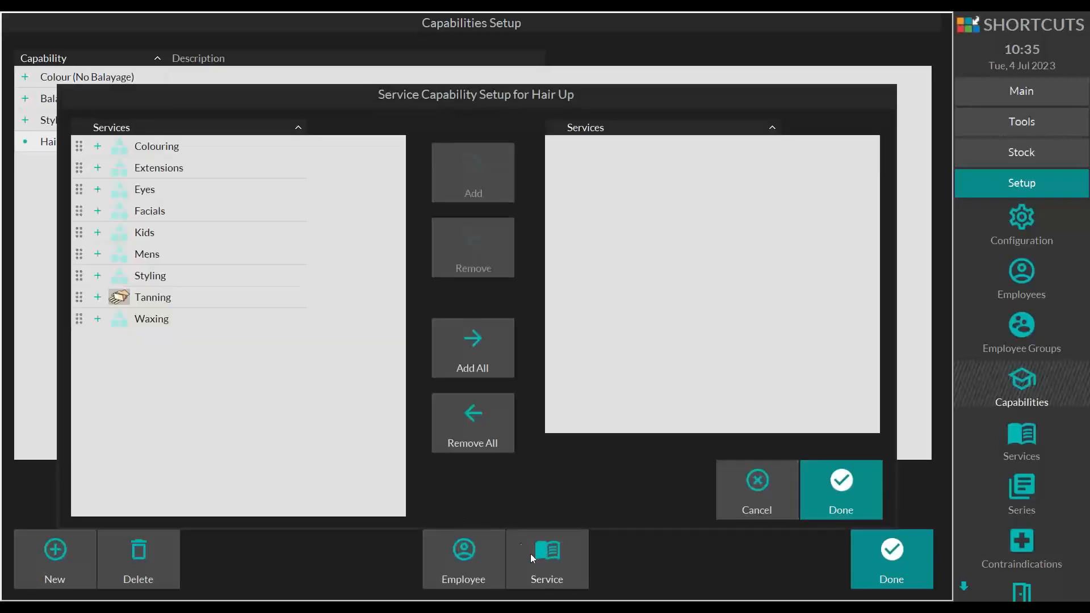
pyautogui.click(114, 277)
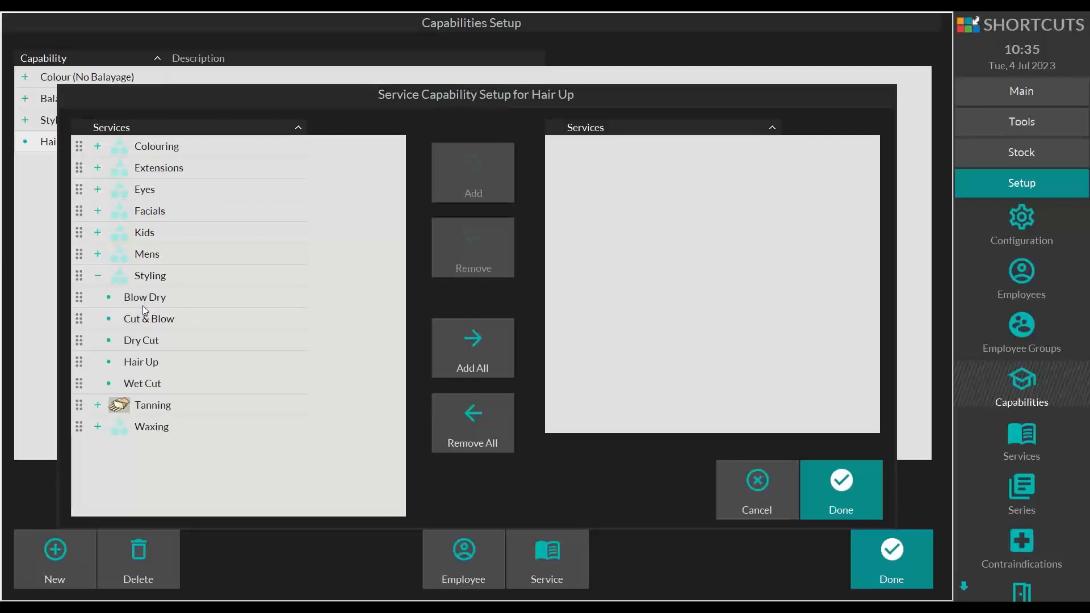
pyautogui.click(79, 361)
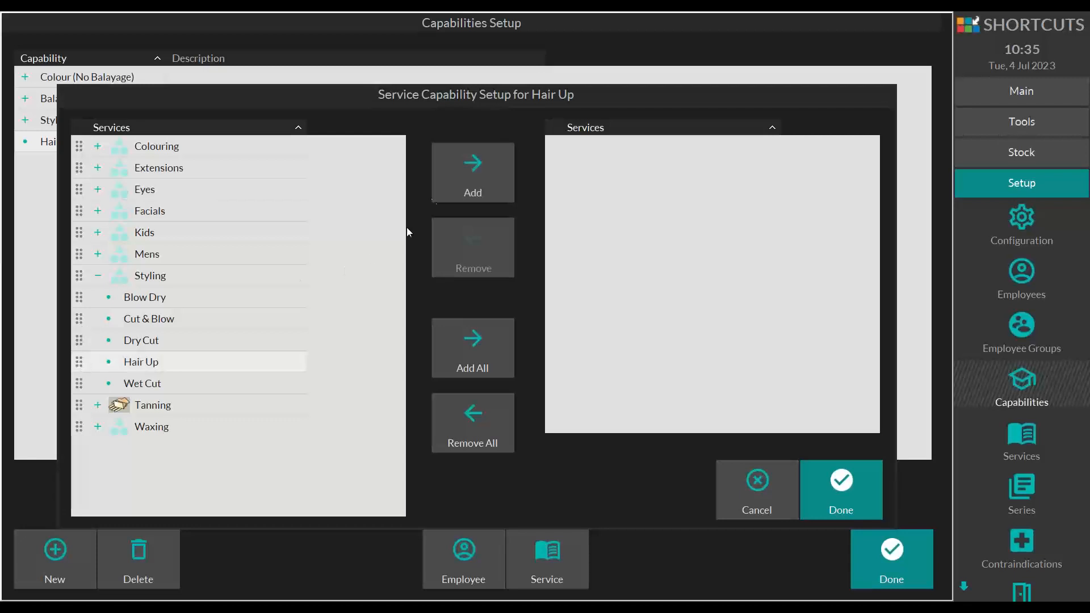
pyautogui.click(458, 168)
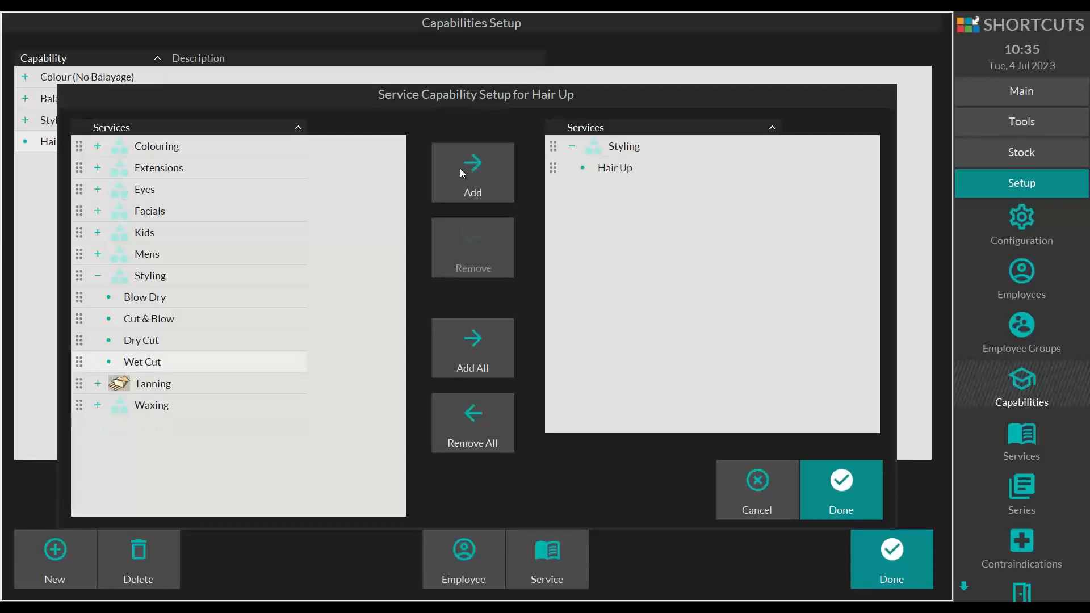
pyautogui.click(850, 482)
pyautogui.click(761, 316)
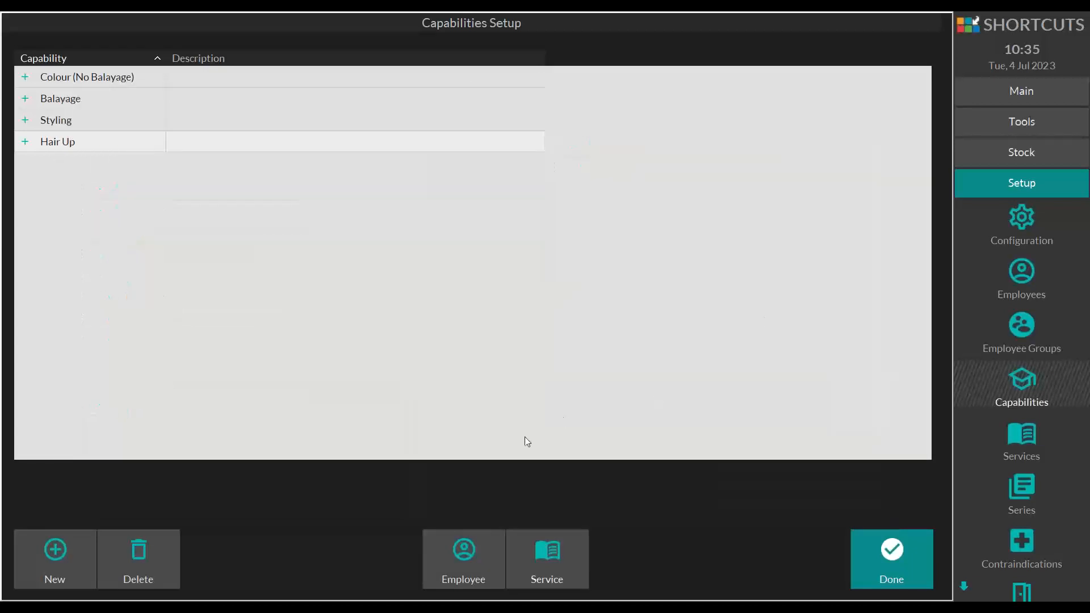
# Assign the first, second, fourth and fifth listed employees to the Hair Up capability
pyautogui.click(463, 542)
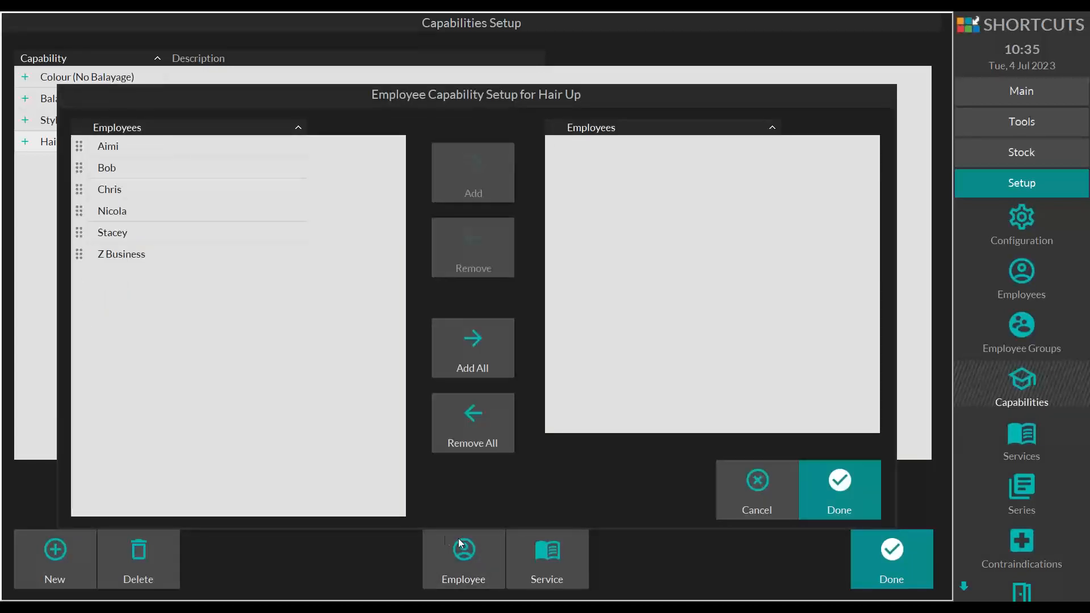
pyautogui.click(83, 148)
pyautogui.click(84, 211)
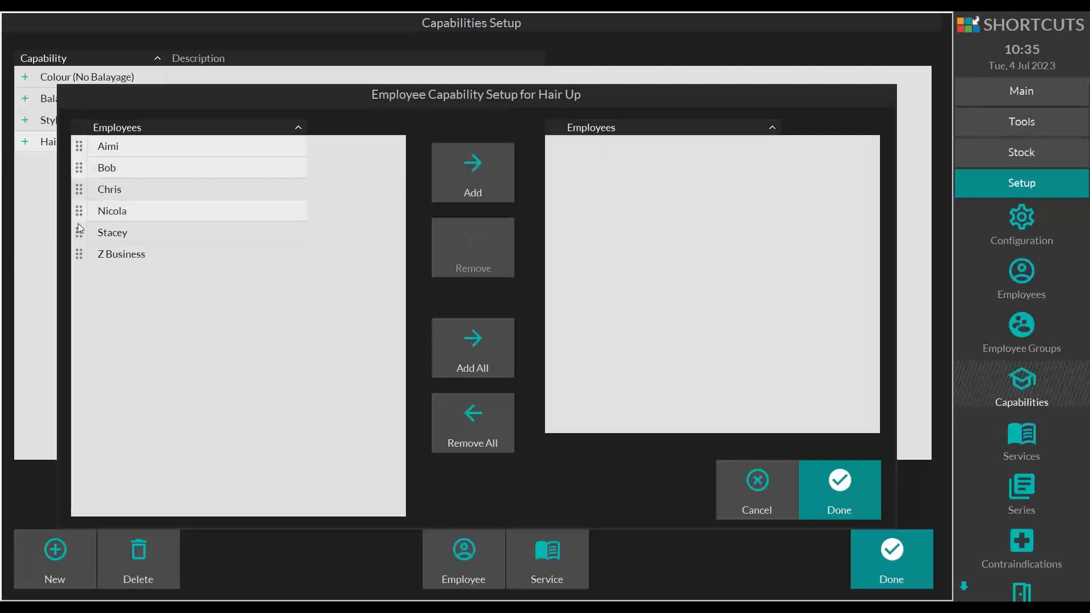
pyautogui.click(82, 232)
pyautogui.click(454, 180)
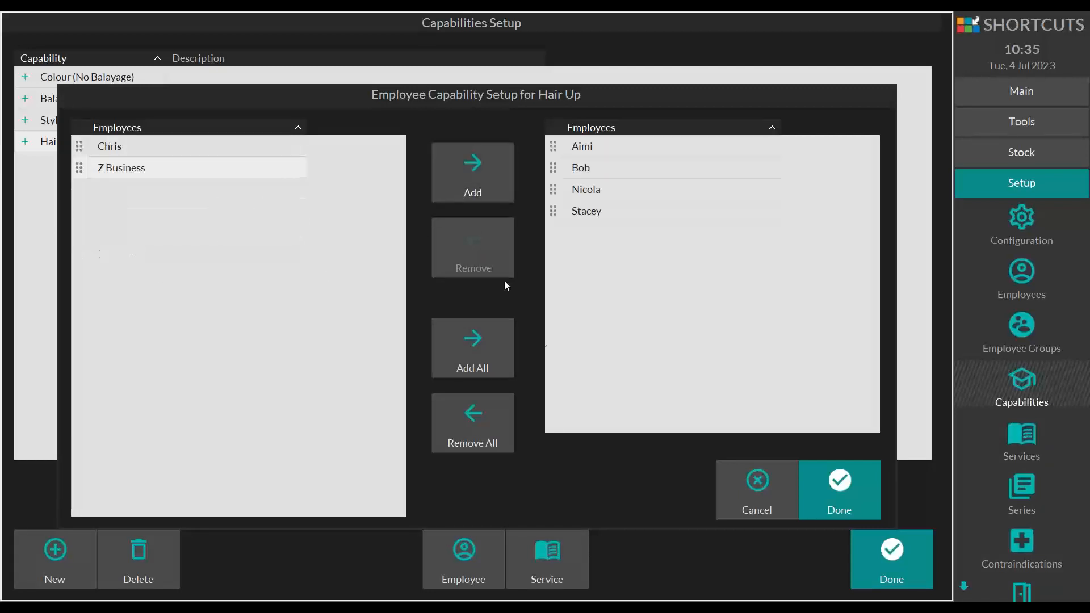
pyautogui.click(821, 484)
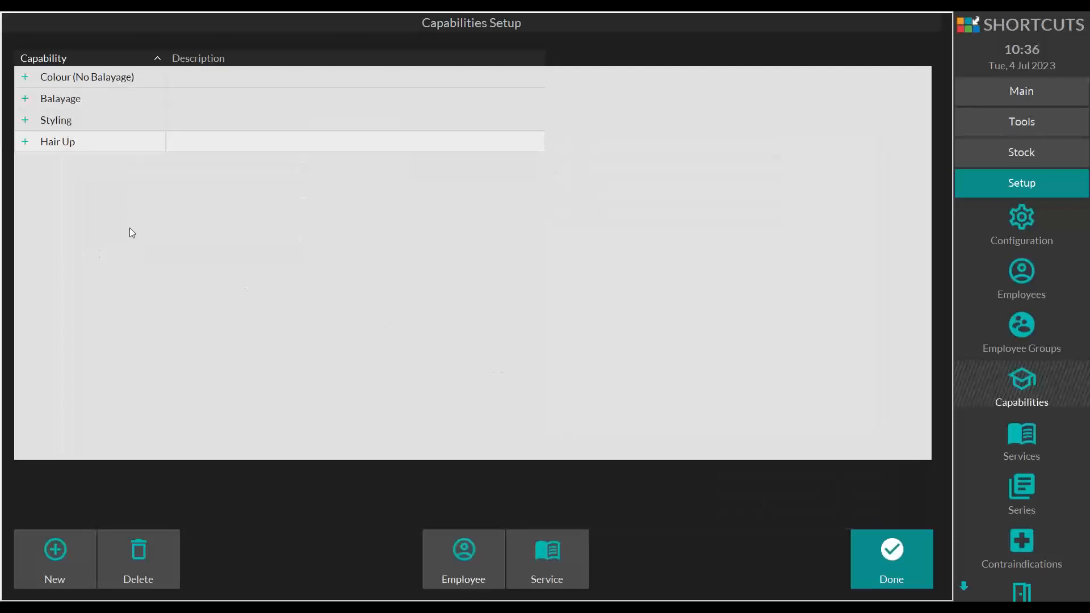
# Add the Blow Dry, Cut & Blow and Dry Cut styling services to the Hair Up capability
pyautogui.click(25, 143)
pyautogui.click(25, 121)
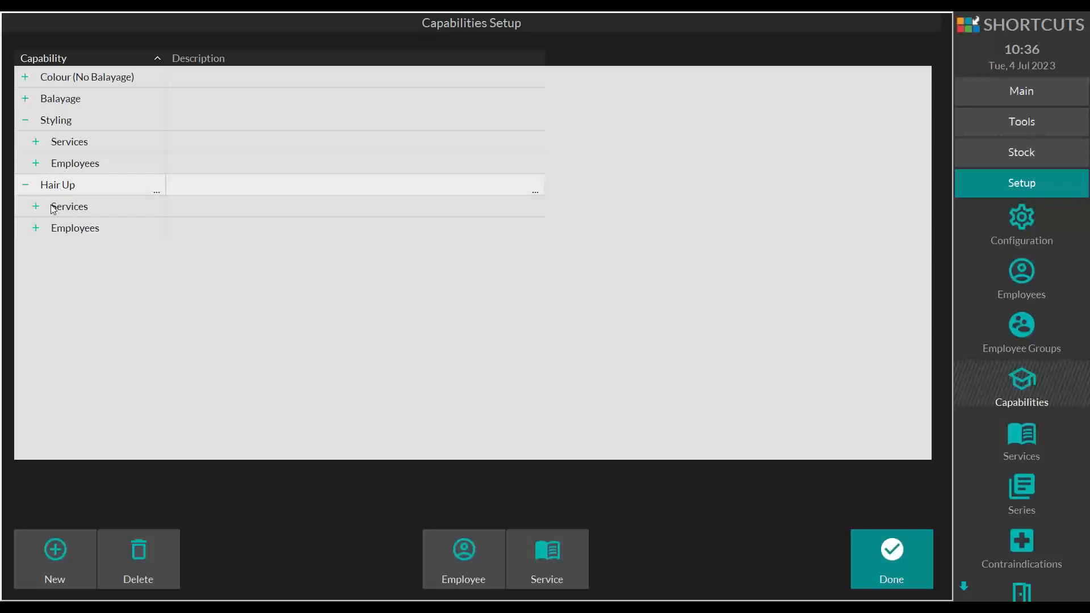
pyautogui.click(62, 188)
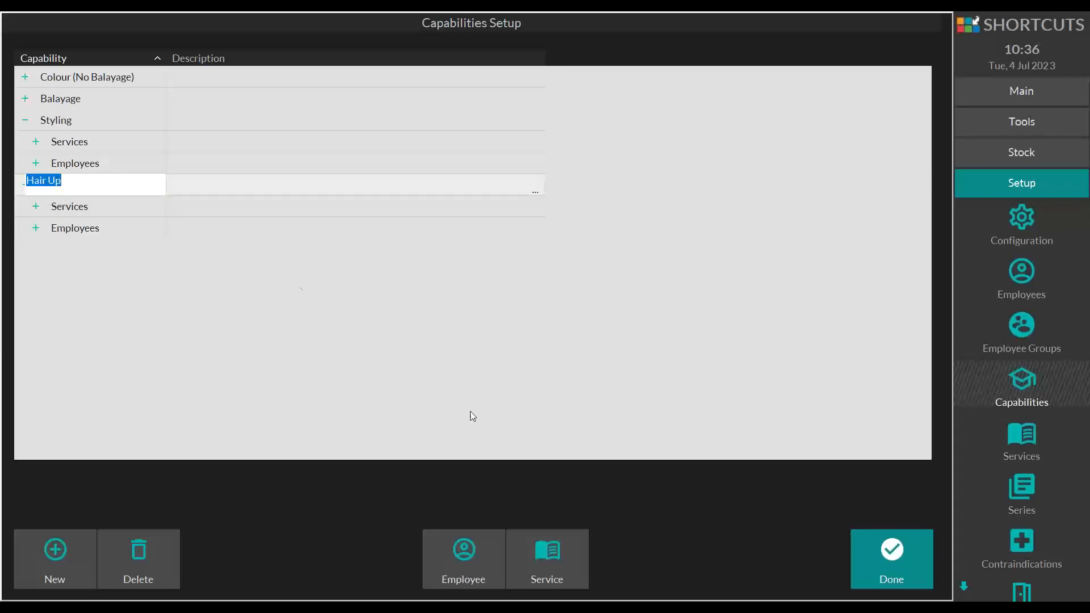
pyautogui.click(550, 556)
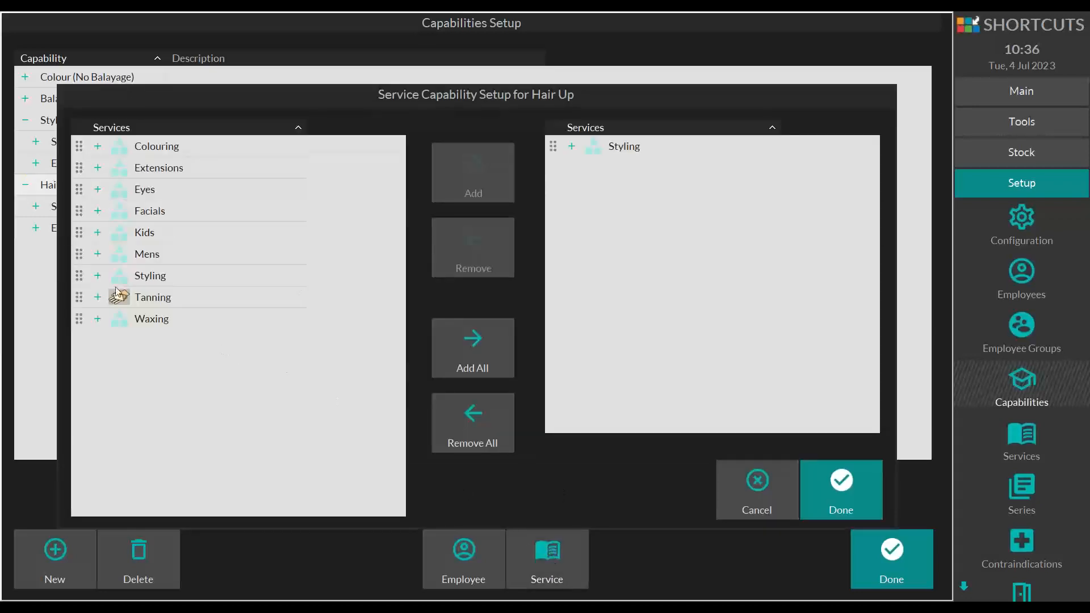
pyautogui.click(99, 276)
pyautogui.click(77, 300)
pyautogui.click(79, 322)
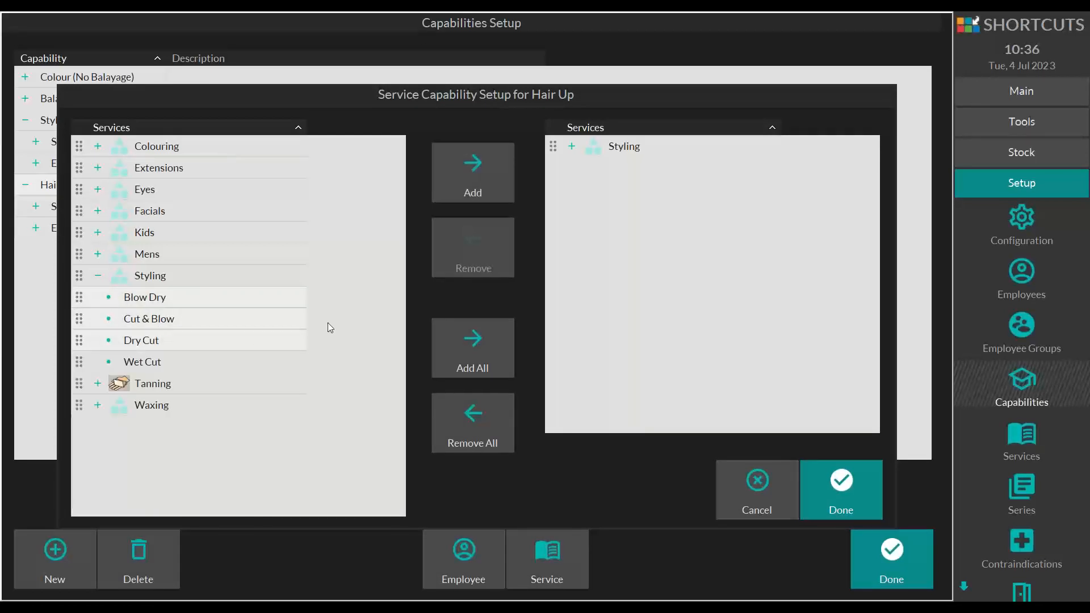
pyautogui.click(467, 190)
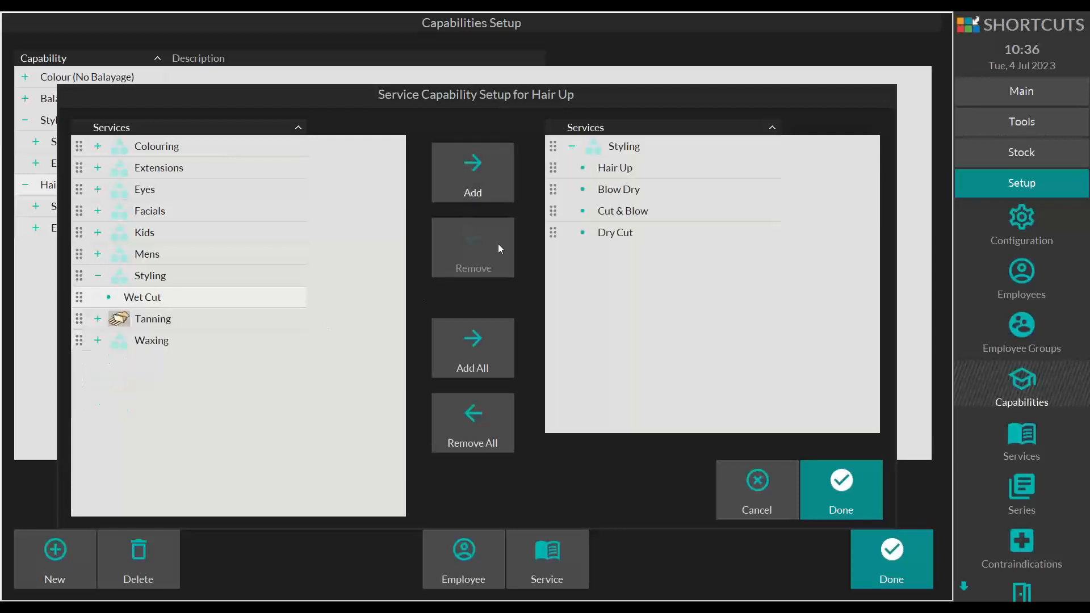
pyautogui.click(840, 491)
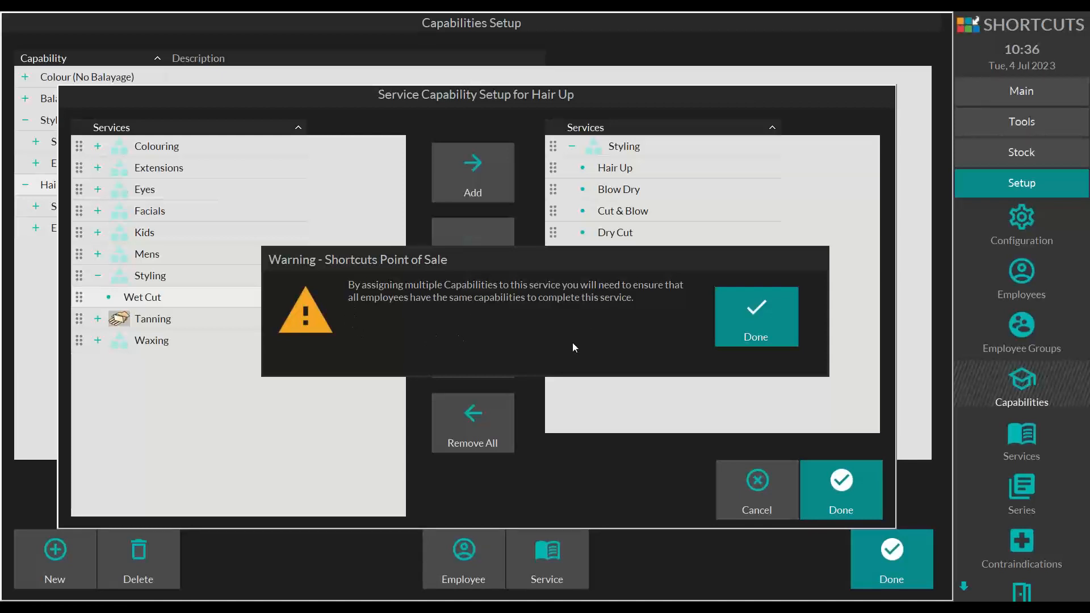
pyautogui.click(734, 301)
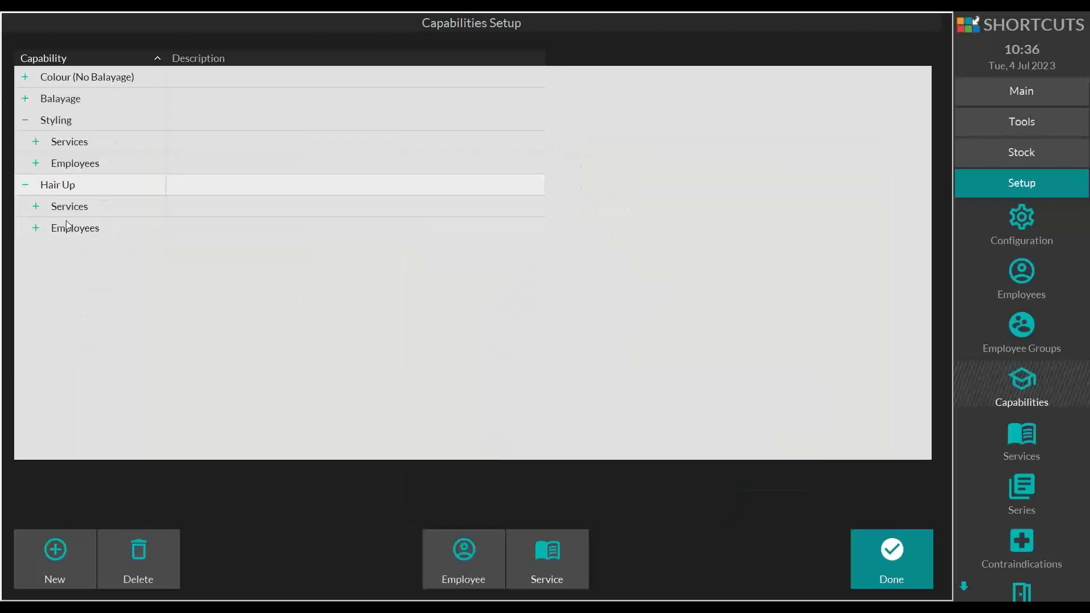
# Compare the services and employees assigned to the Styling and Hair Up capabilities
pyautogui.click(36, 141)
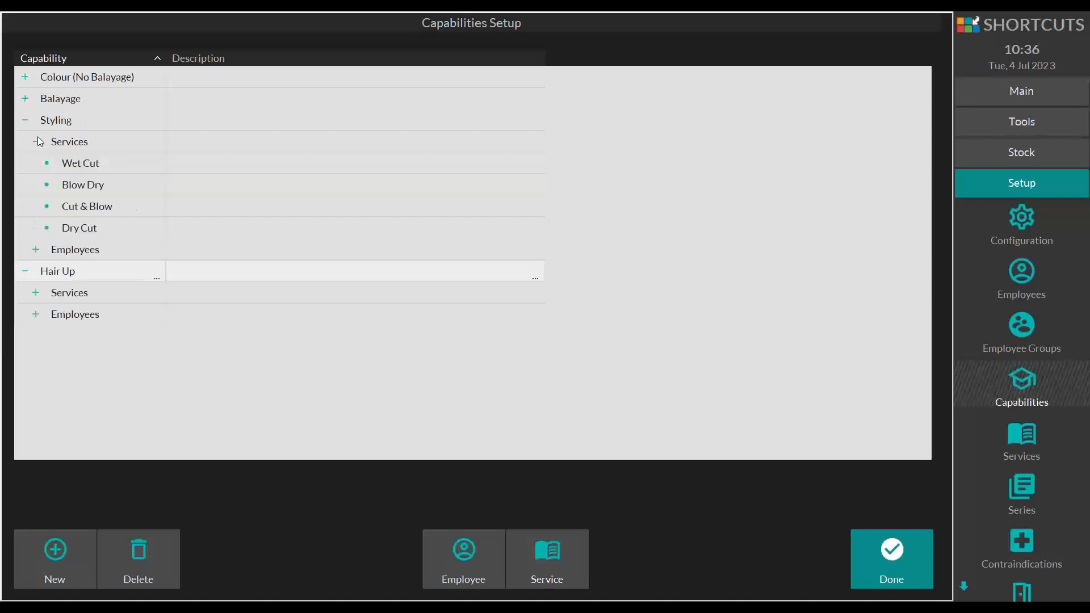
pyautogui.click(36, 142)
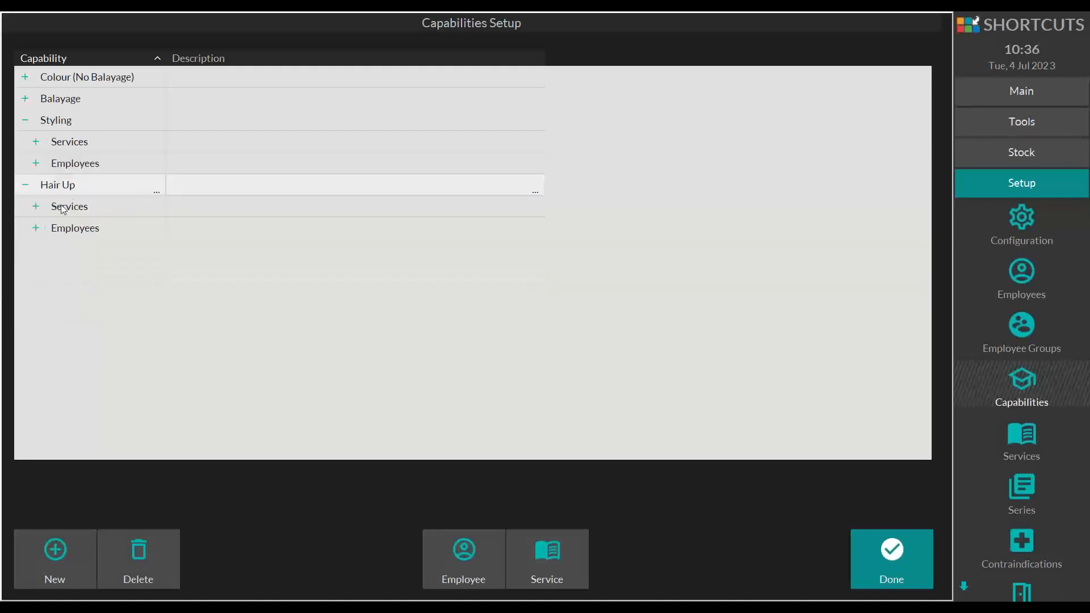
pyautogui.click(36, 207)
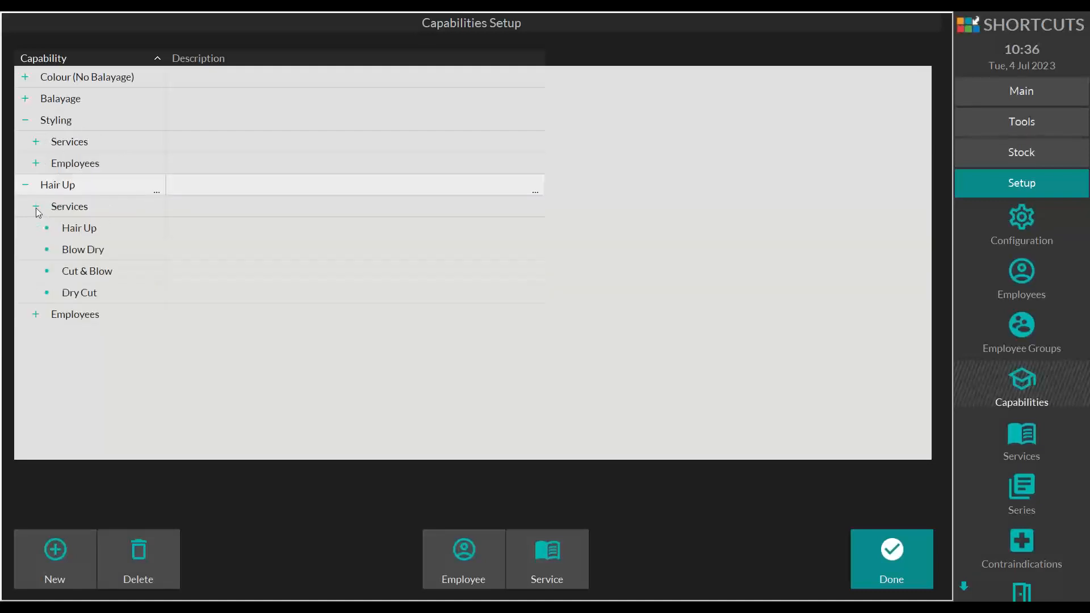
pyautogui.click(37, 315)
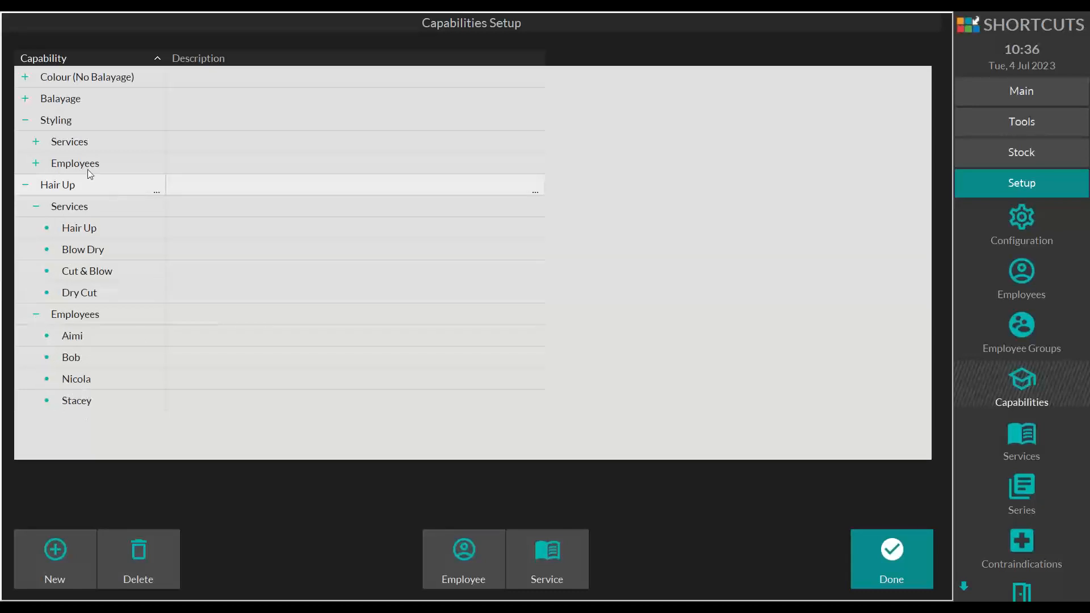
pyautogui.click(36, 163)
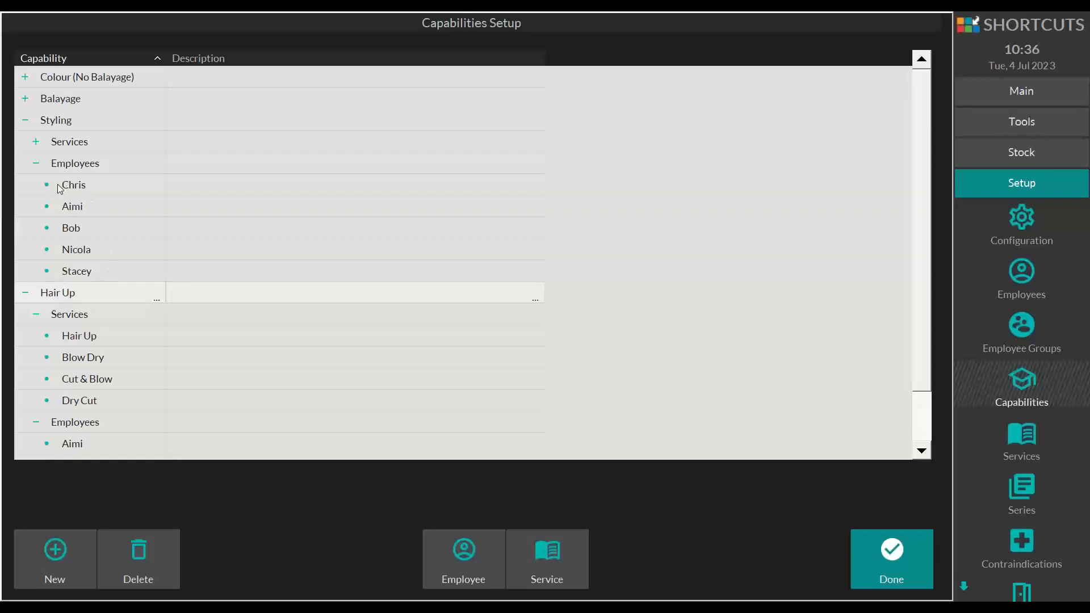
pyautogui.click(77, 187)
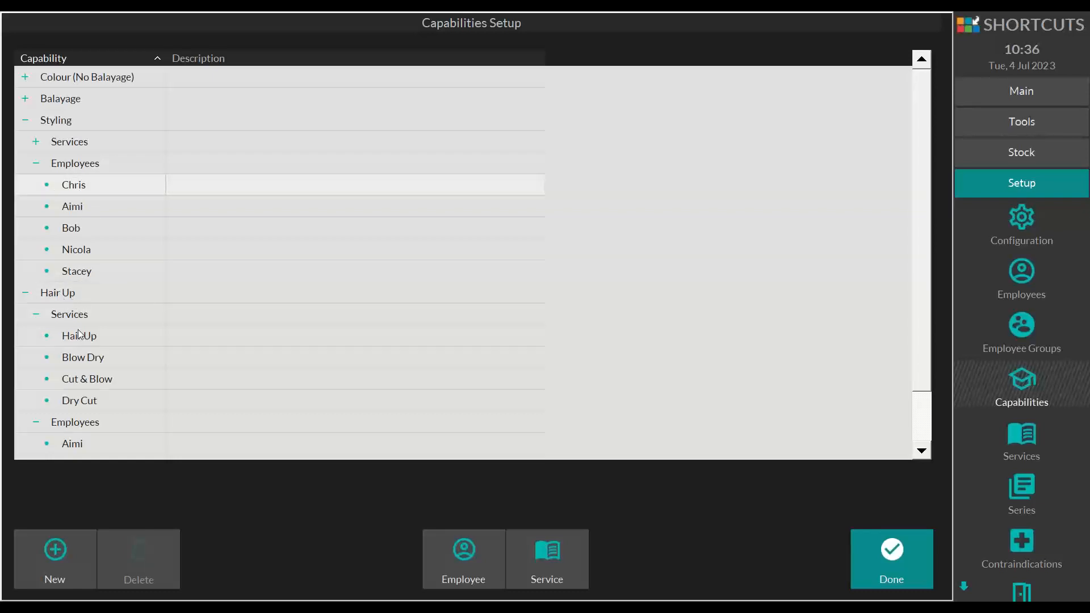
# Remove the Blow Dry, Cut & Blow and Hair Up services from the Hair Up capability
pyautogui.click(70, 316)
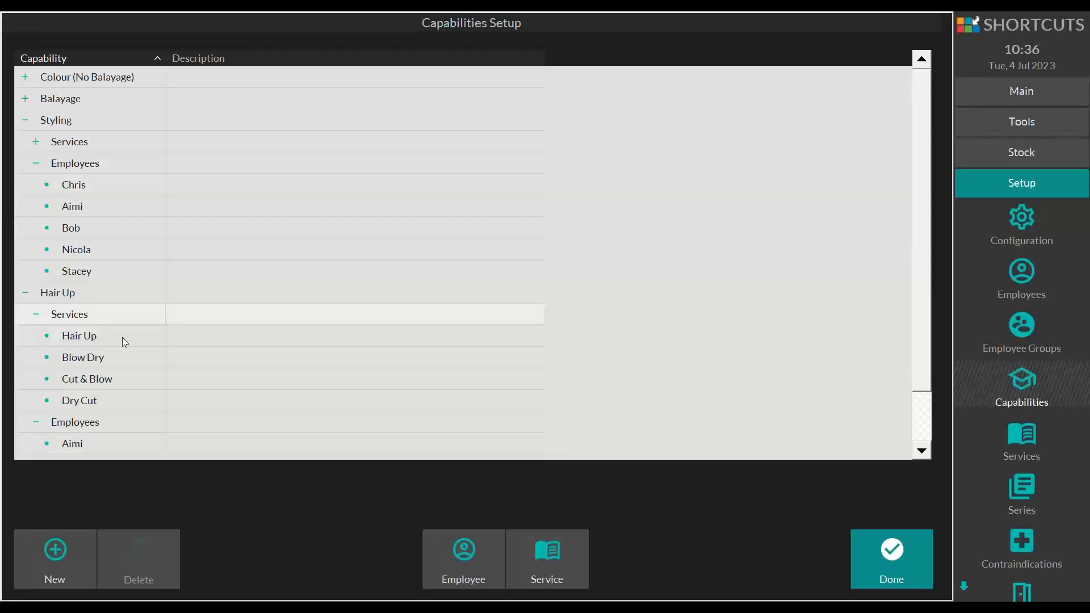
pyautogui.click(547, 554)
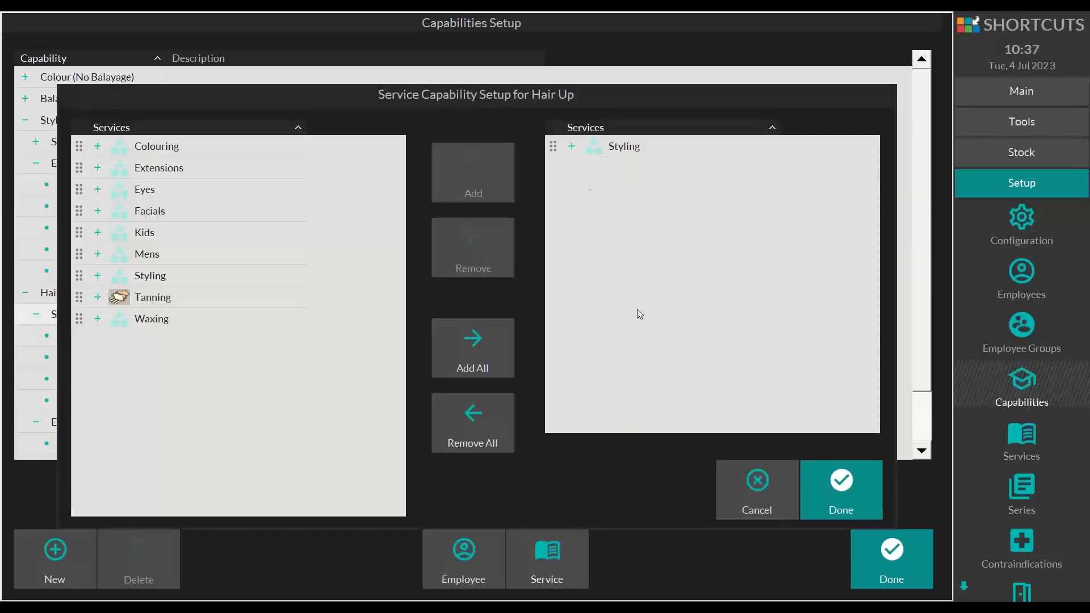
pyautogui.click(572, 147)
pyautogui.click(559, 165)
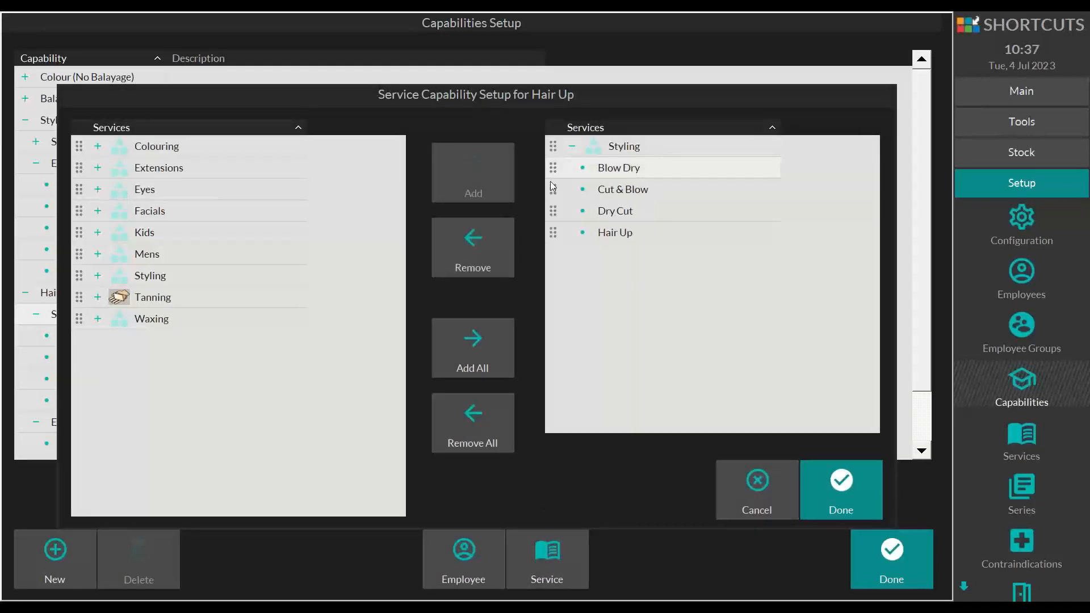
pyautogui.keyDown('ctrl'); pyautogui.click(551, 183); pyautogui.keyUp('ctrl')
pyautogui.keyDown('ctrl'); pyautogui.click(557, 233); pyautogui.keyUp('ctrl')
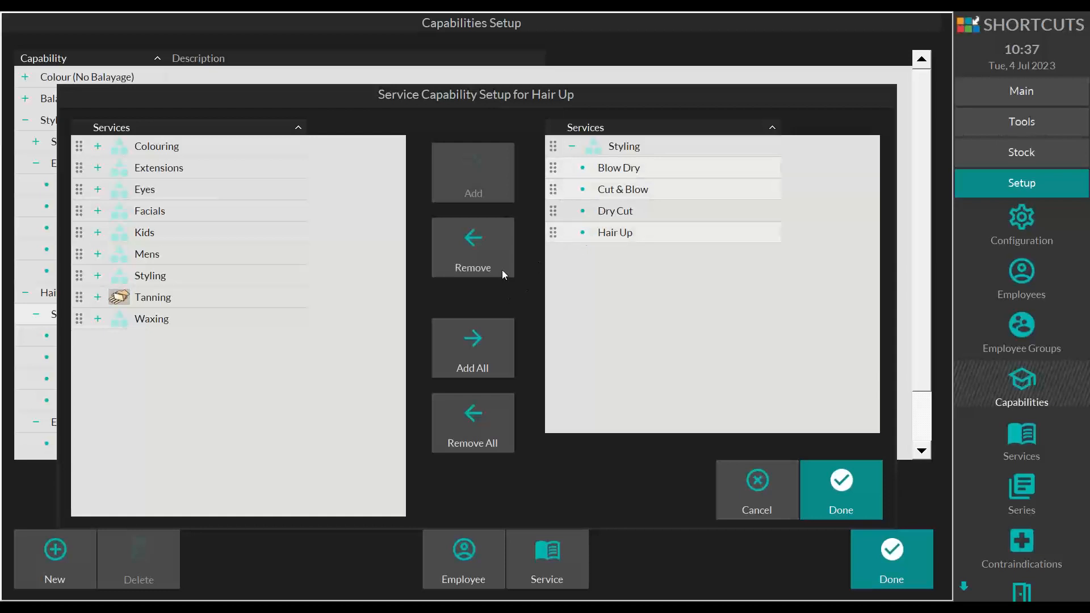
pyautogui.click(482, 258)
pyautogui.click(842, 485)
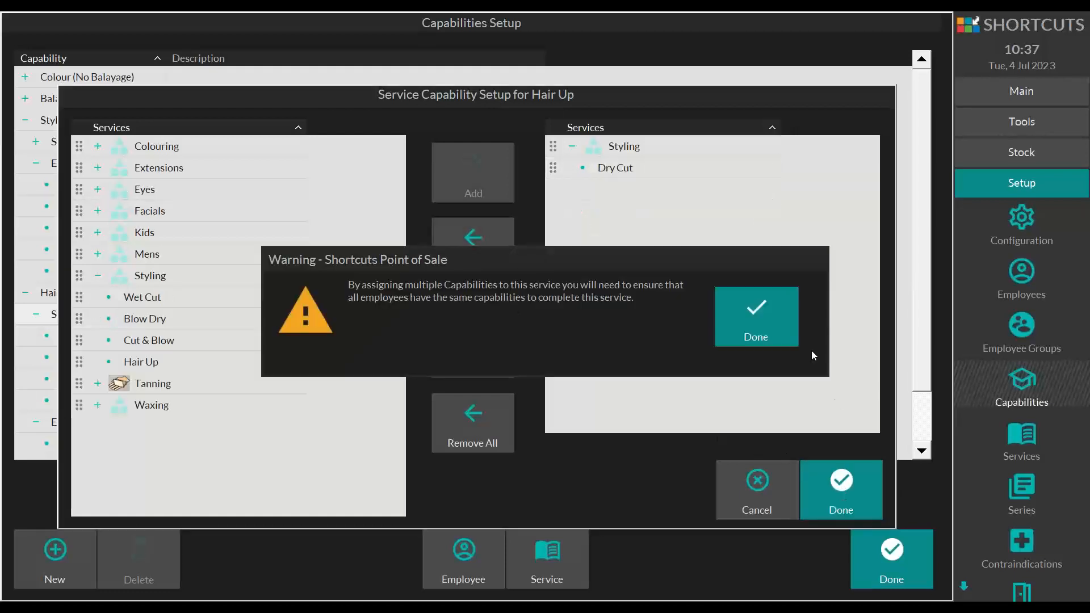
pyautogui.click(773, 310)
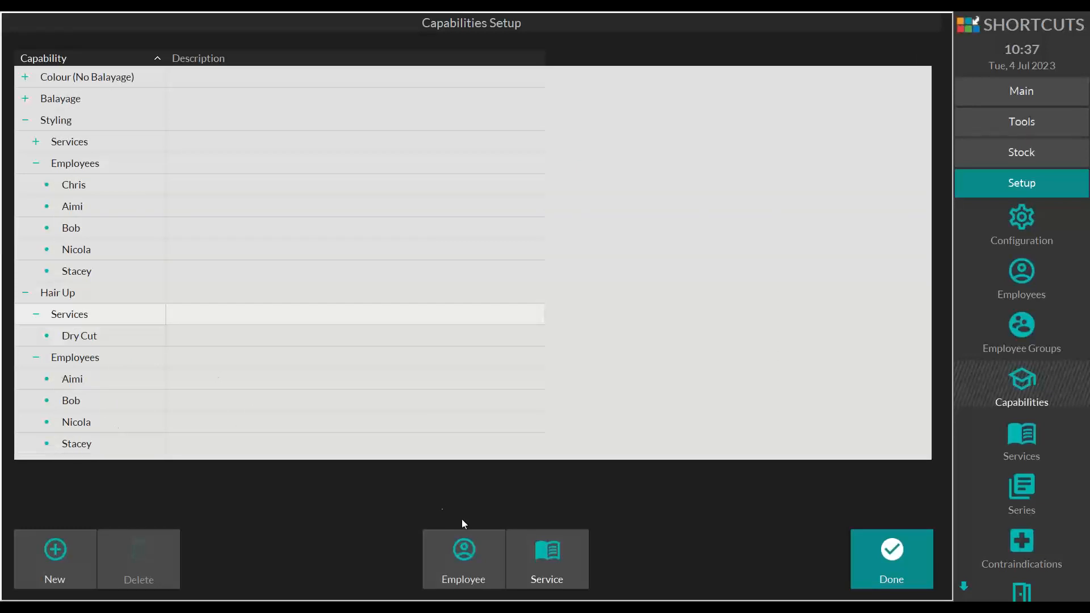
# Replace the Dry Cut service with the Hair Up service in the Hair Up capability
pyautogui.click(547, 555)
pyautogui.click(572, 146)
pyautogui.click(561, 171)
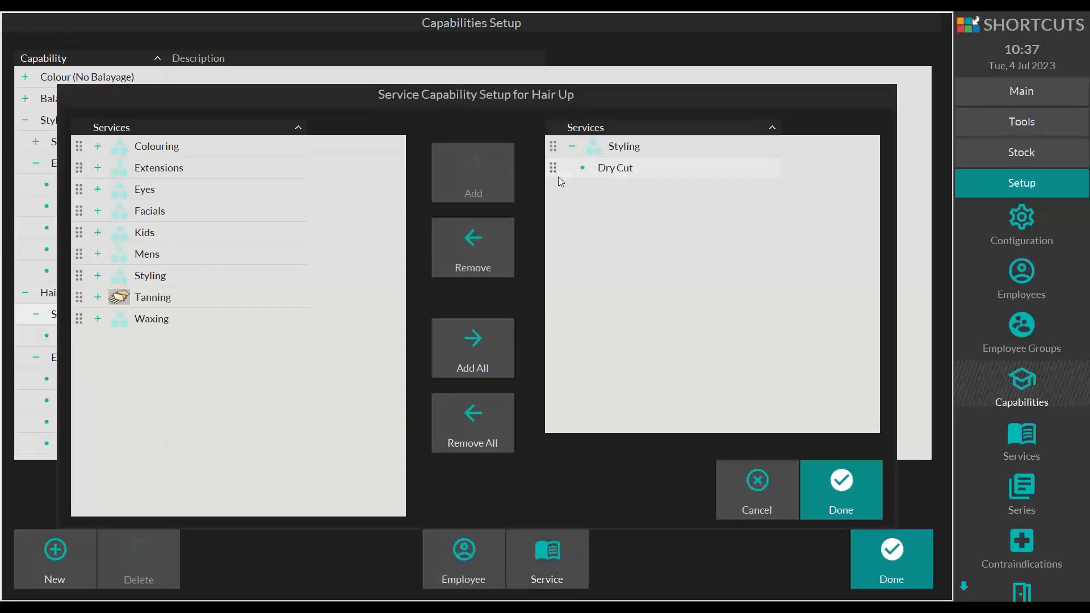
pyautogui.click(486, 241)
pyautogui.click(141, 341)
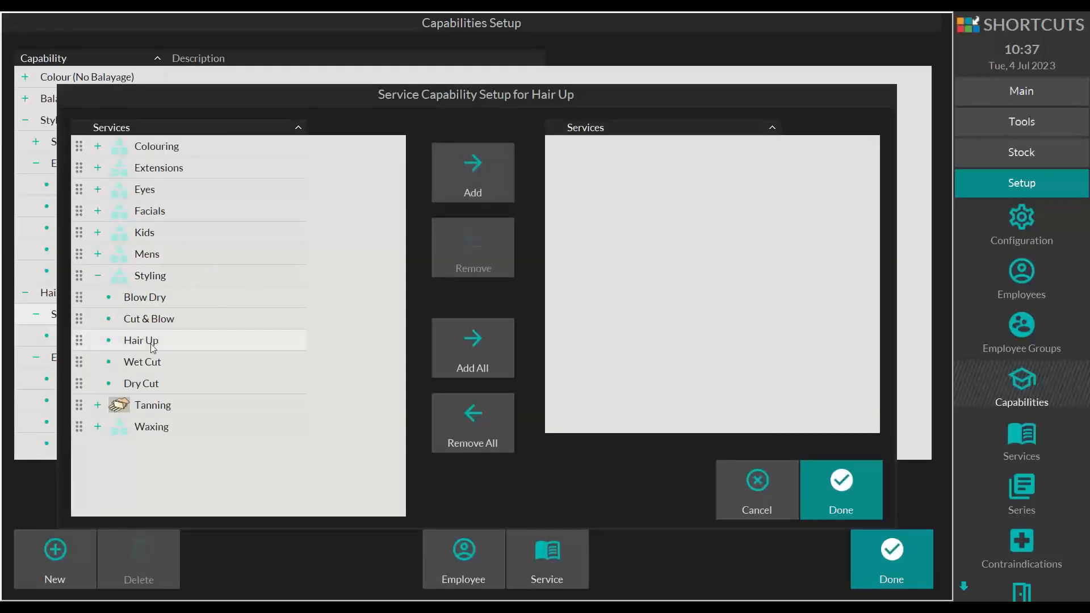
pyautogui.click(489, 175)
pyautogui.click(858, 503)
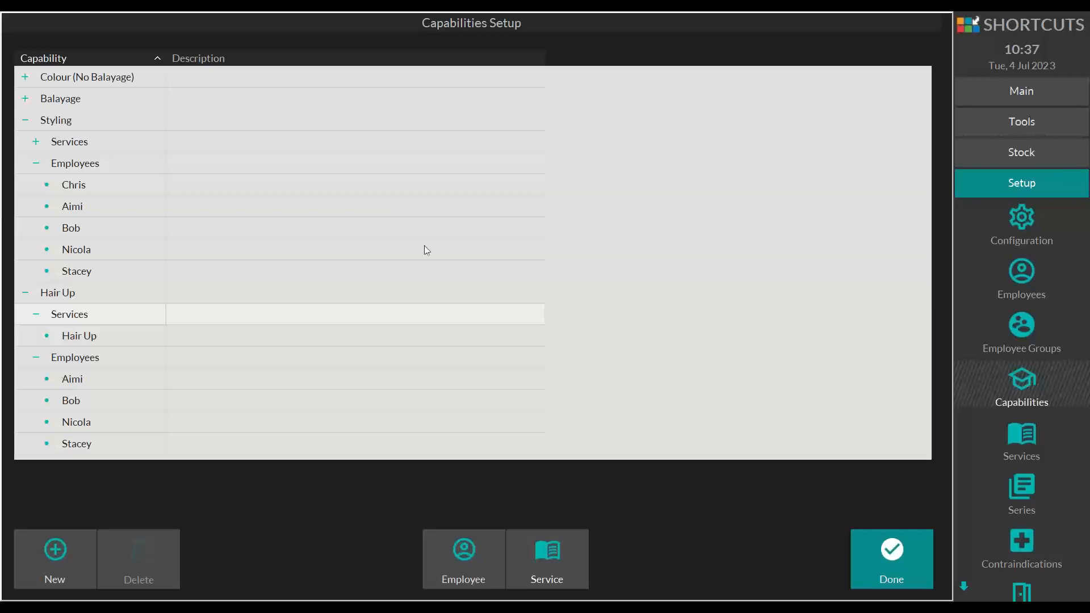
# Show the Capabilities column in the services setup list and widen it to fit the Colouring services' full capability names
pyautogui.click(882, 555)
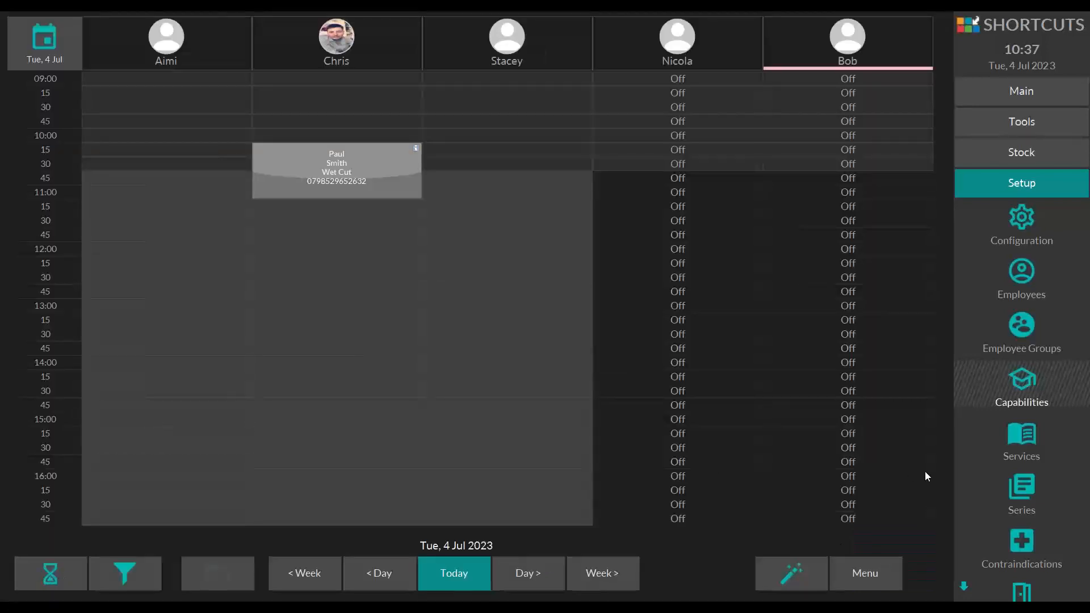
pyautogui.click(1009, 433)
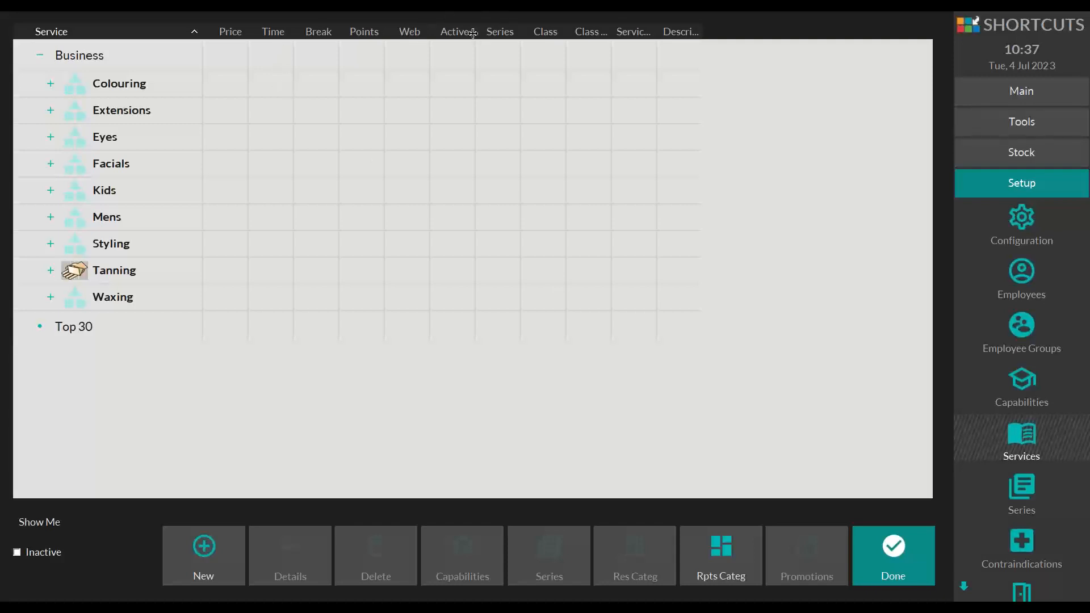
pyautogui.rightClick(624, 29)
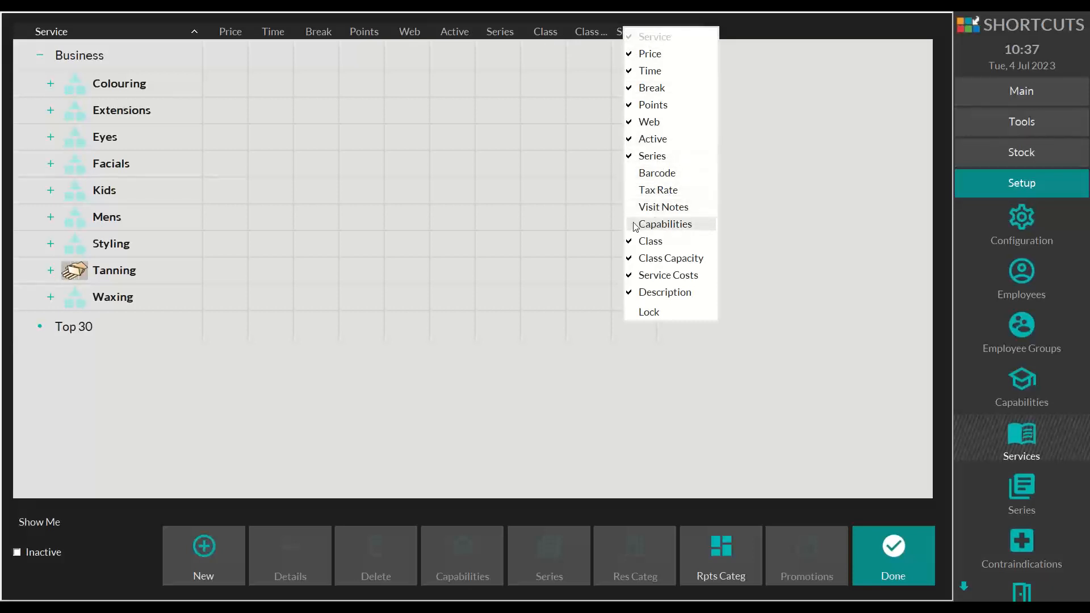
pyautogui.click(673, 227)
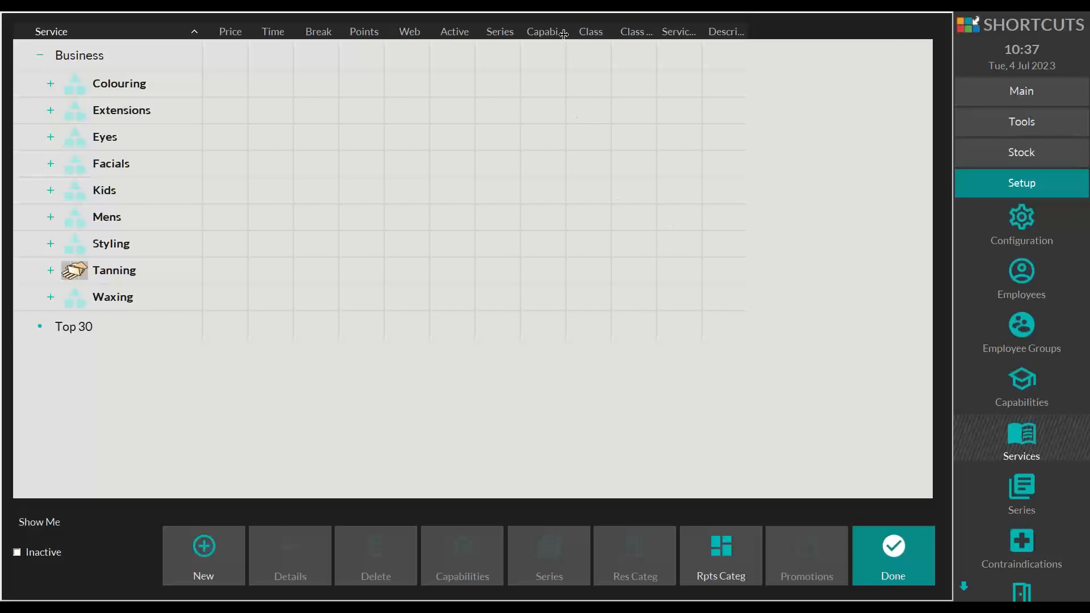
pyautogui.moveTo(566, 34); pyautogui.dragTo(608, 39)
pyautogui.click(50, 85)
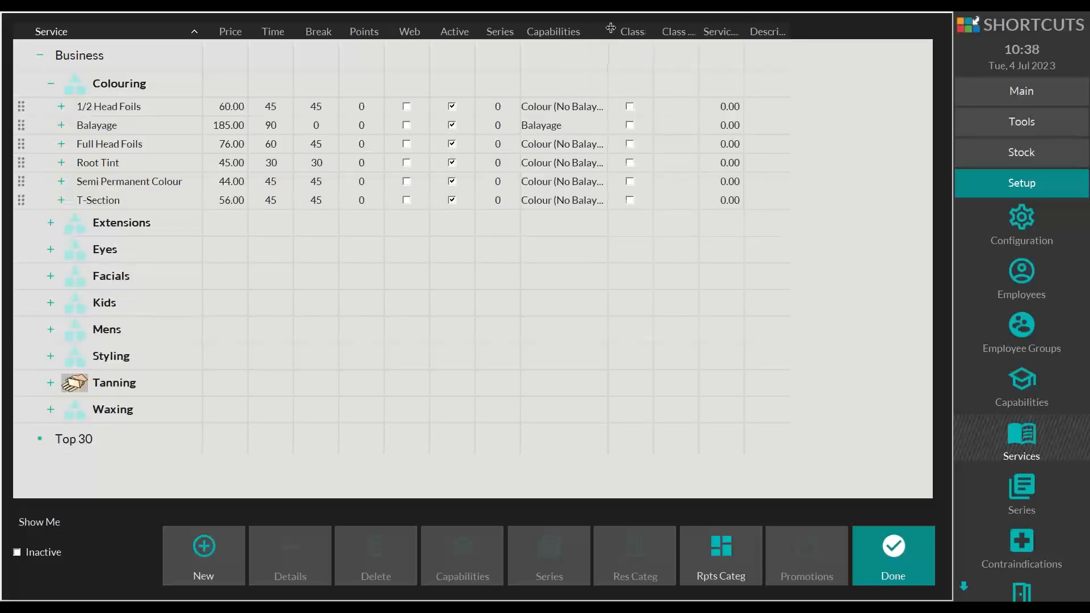
pyautogui.moveTo(608, 32); pyautogui.dragTo(691, 35)
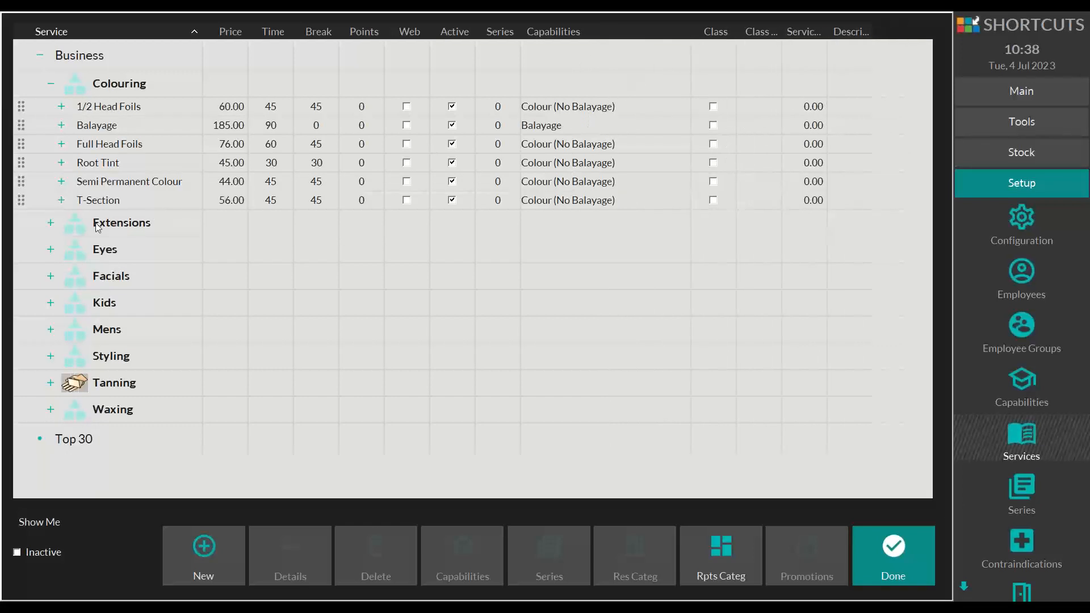
# View the capabilities that can be required for the Tape Extensions service and close without changes
pyautogui.click(51, 222)
pyautogui.click(554, 245)
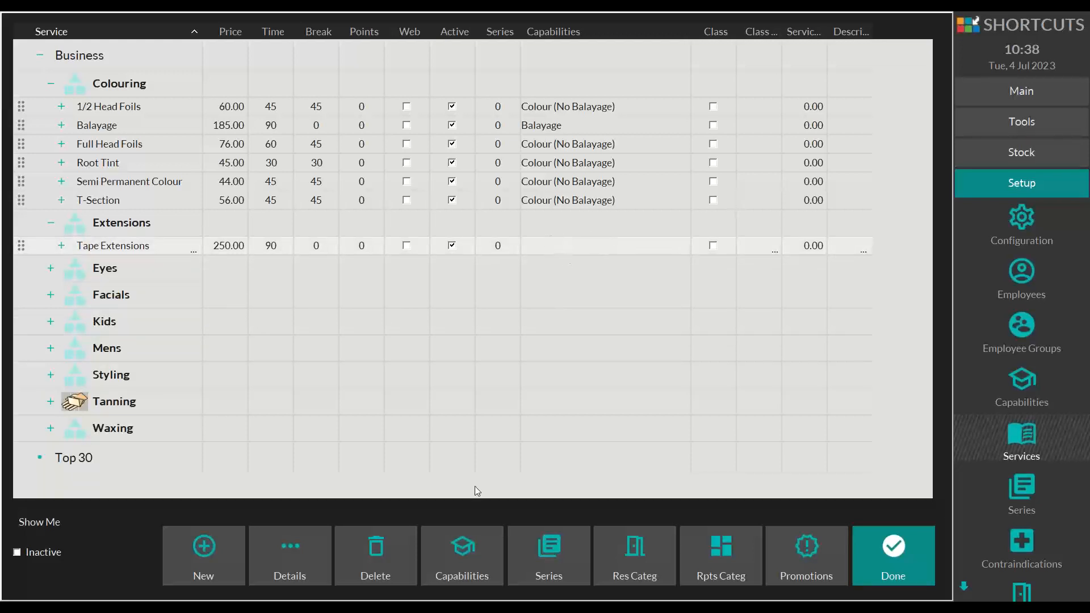
pyautogui.click(470, 561)
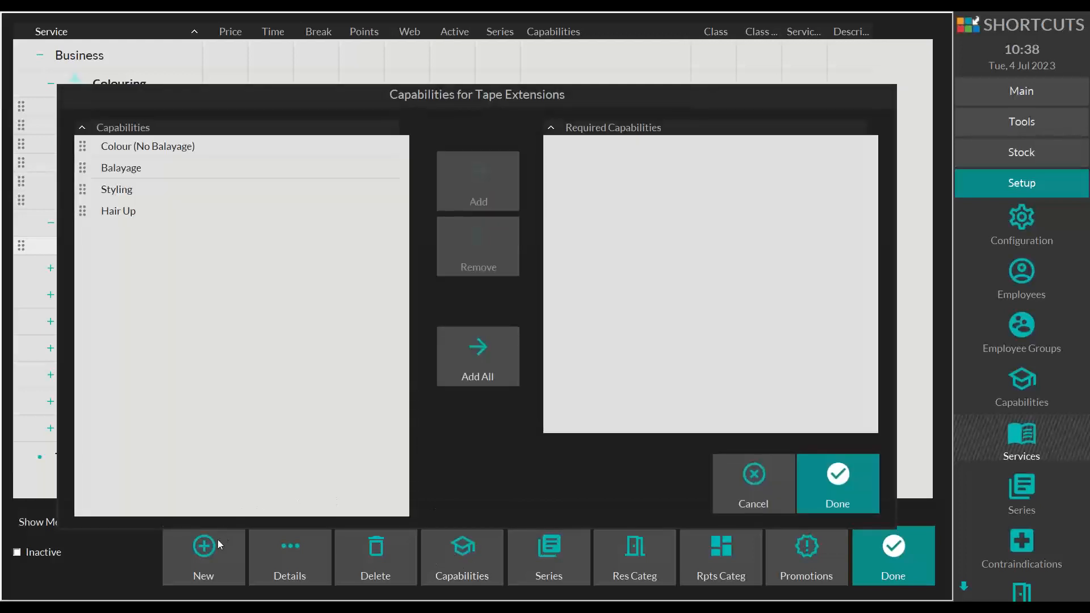
pyautogui.click(745, 481)
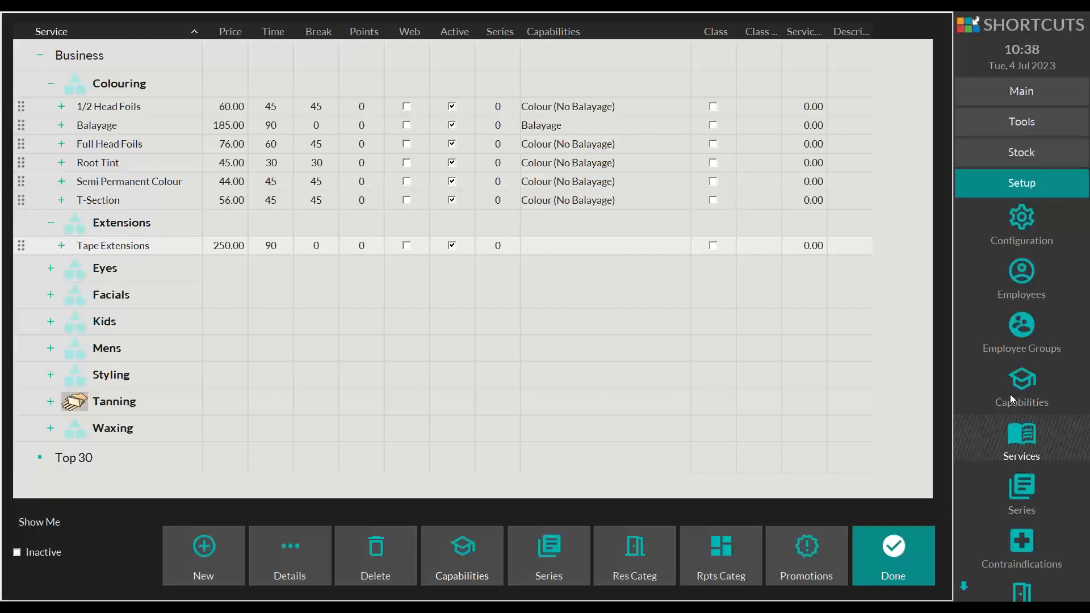
# Expand the Eyes services, hide the Capabilities column in the services setup list and finish the services setup
pyautogui.click(54, 269)
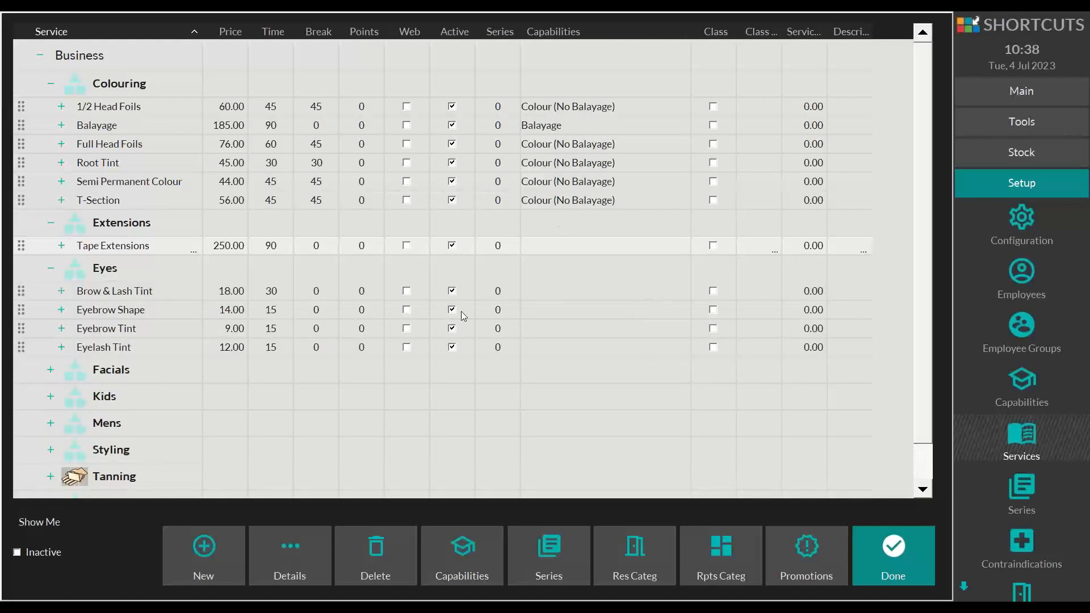
pyautogui.click(567, 291)
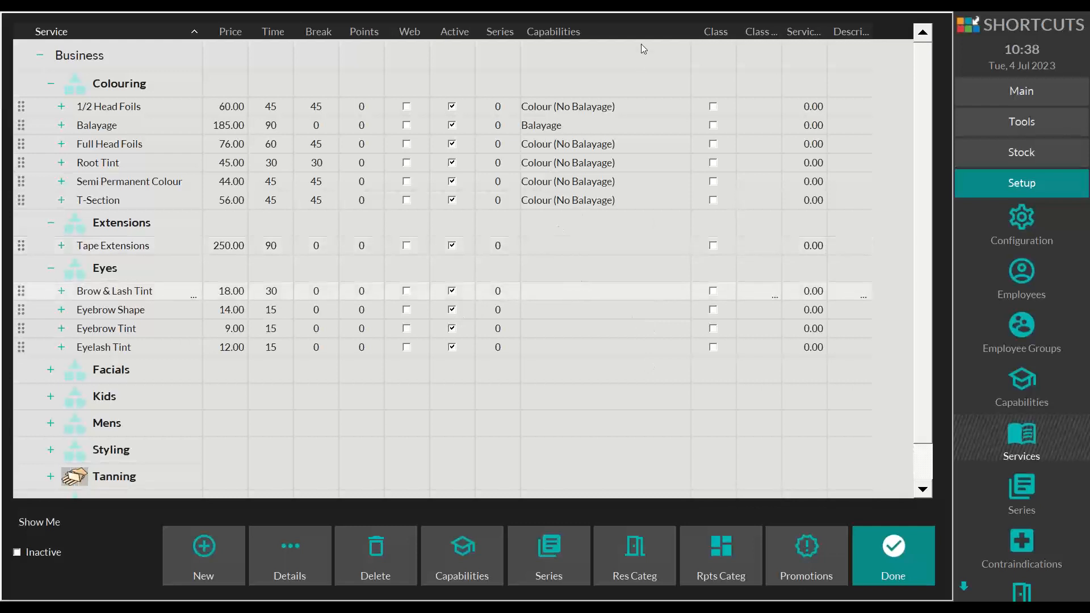
pyautogui.rightClick(613, 35)
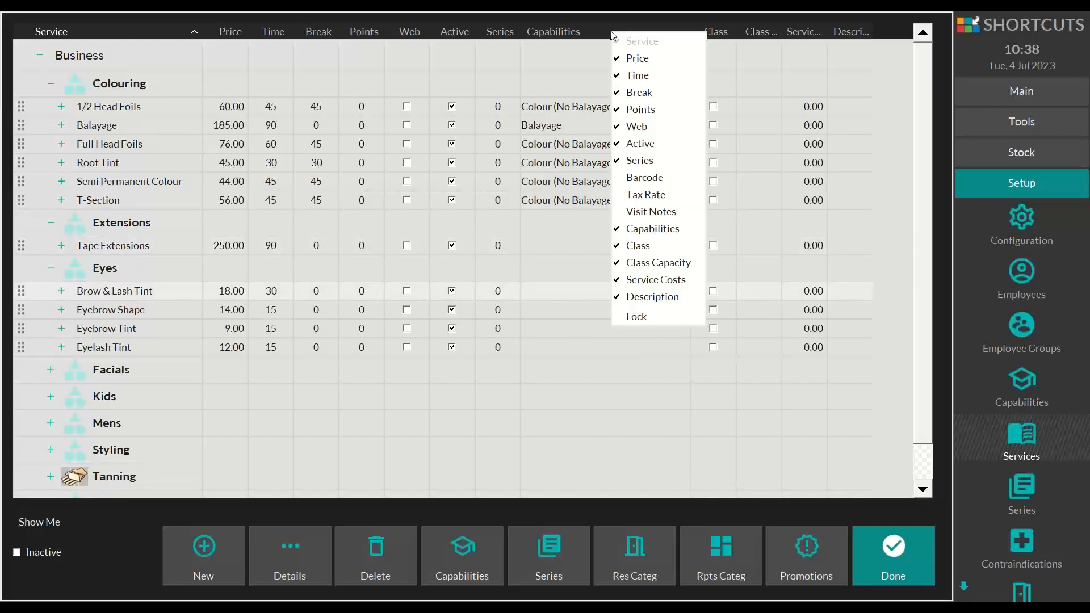
pyautogui.click(629, 229)
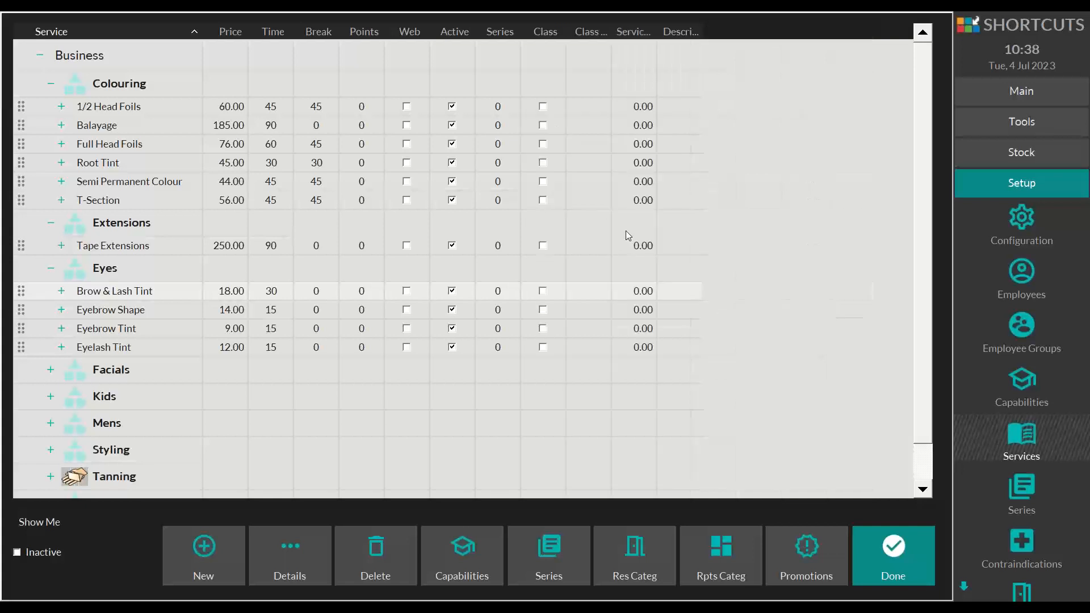
pyautogui.click(896, 545)
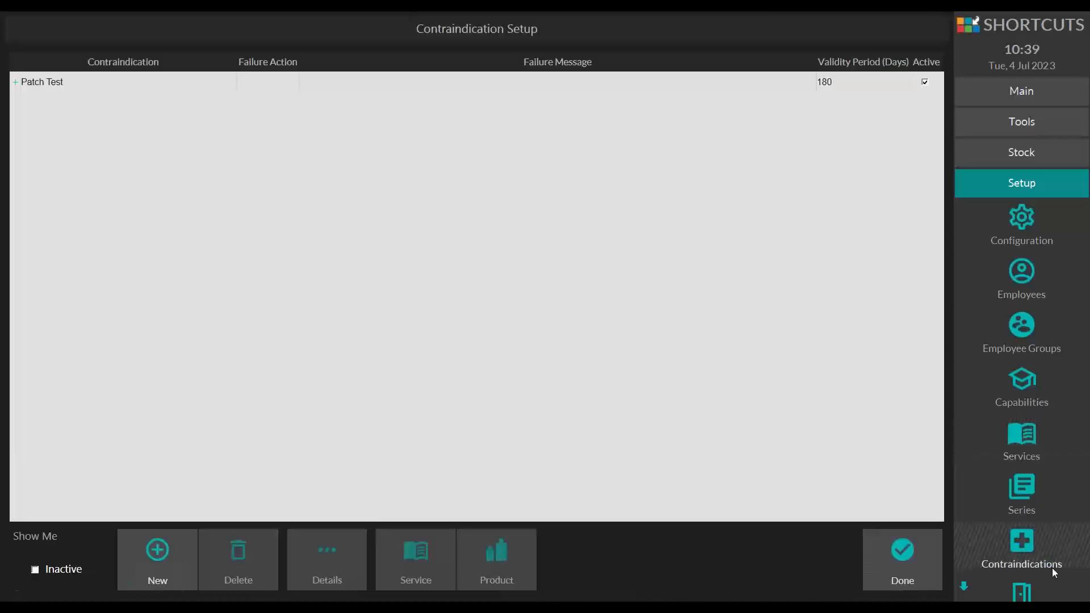
# Allocate the Balayage service from the Colouring category to the Patch Test contraindication and save the contraindication setup
pyautogui.click(16, 83)
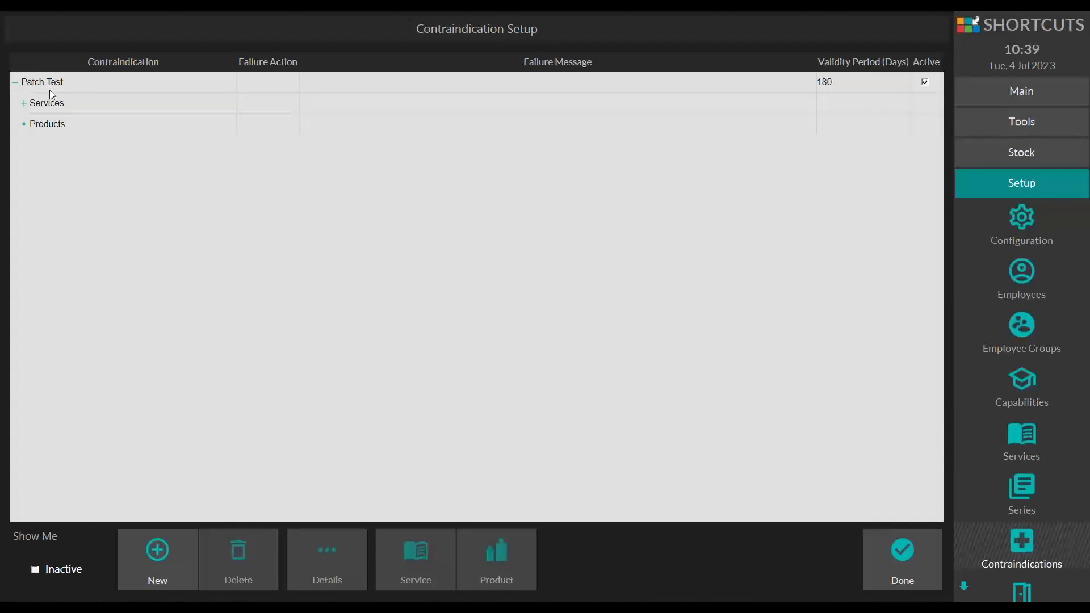
pyautogui.click(24, 104)
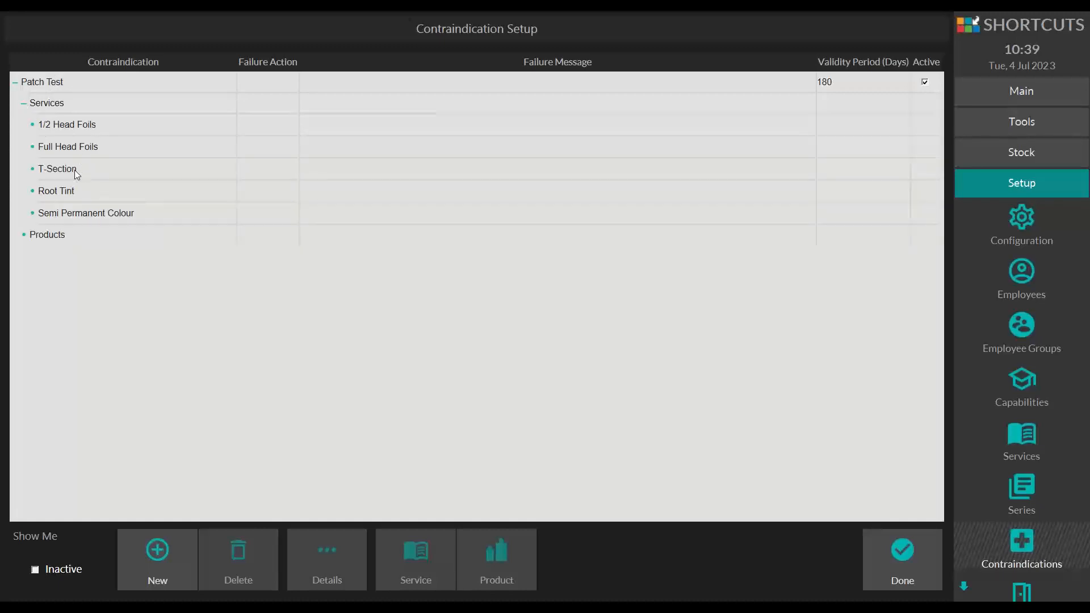
pyautogui.click(55, 103)
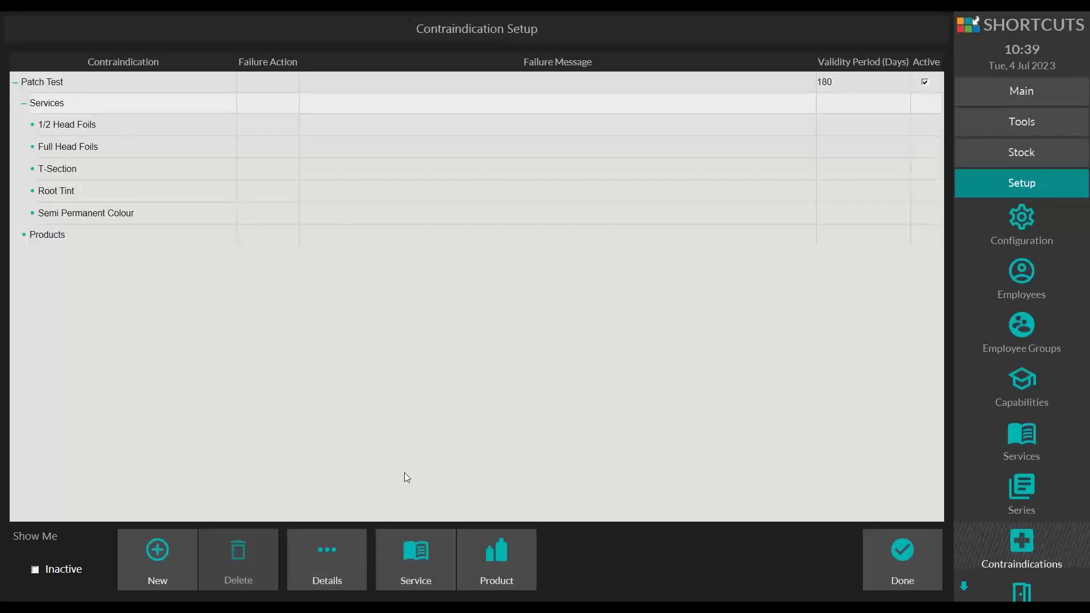
pyautogui.click(418, 558)
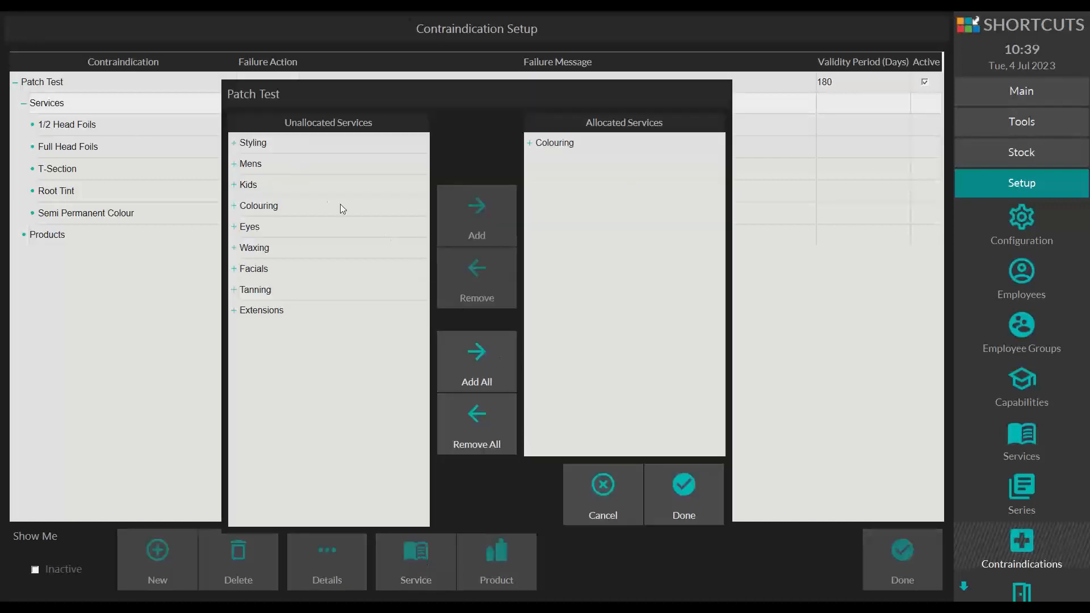
pyautogui.click(233, 207)
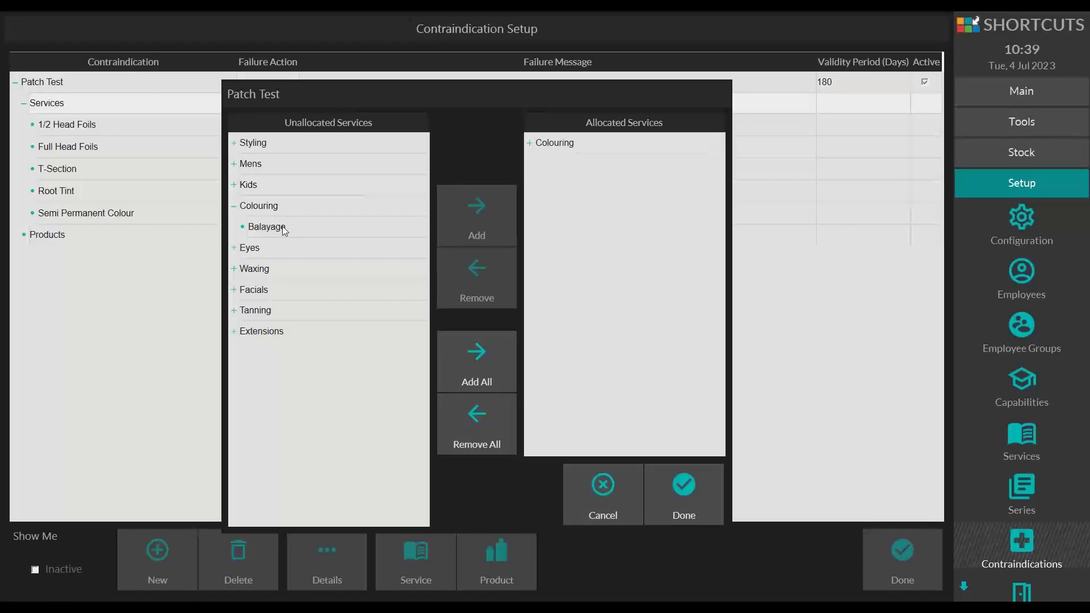
pyautogui.click(530, 144)
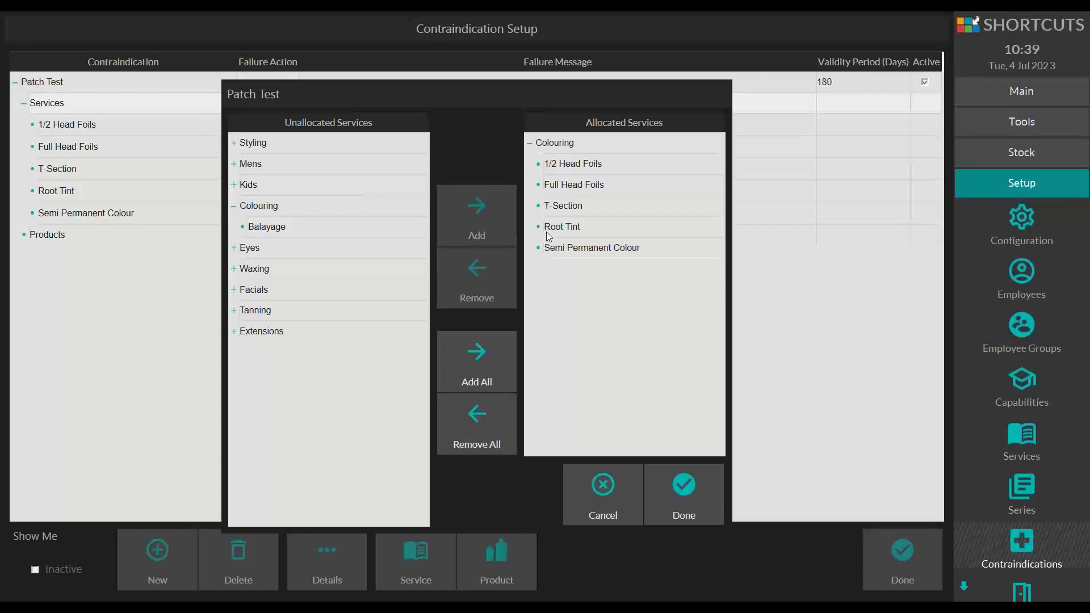
pyautogui.click(531, 144)
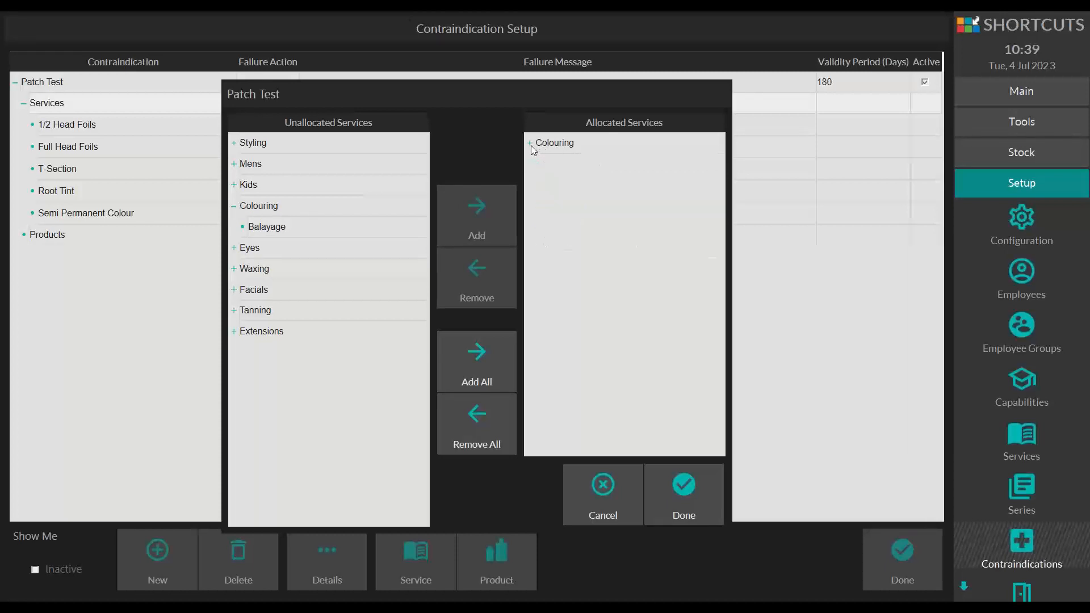
pyautogui.click(284, 227)
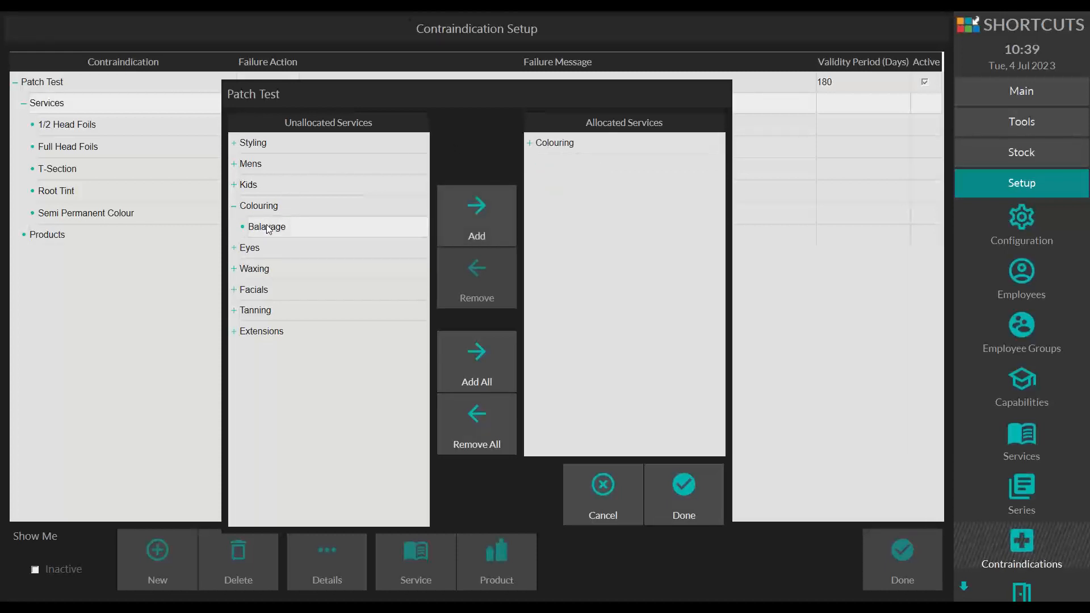
pyautogui.click(461, 197)
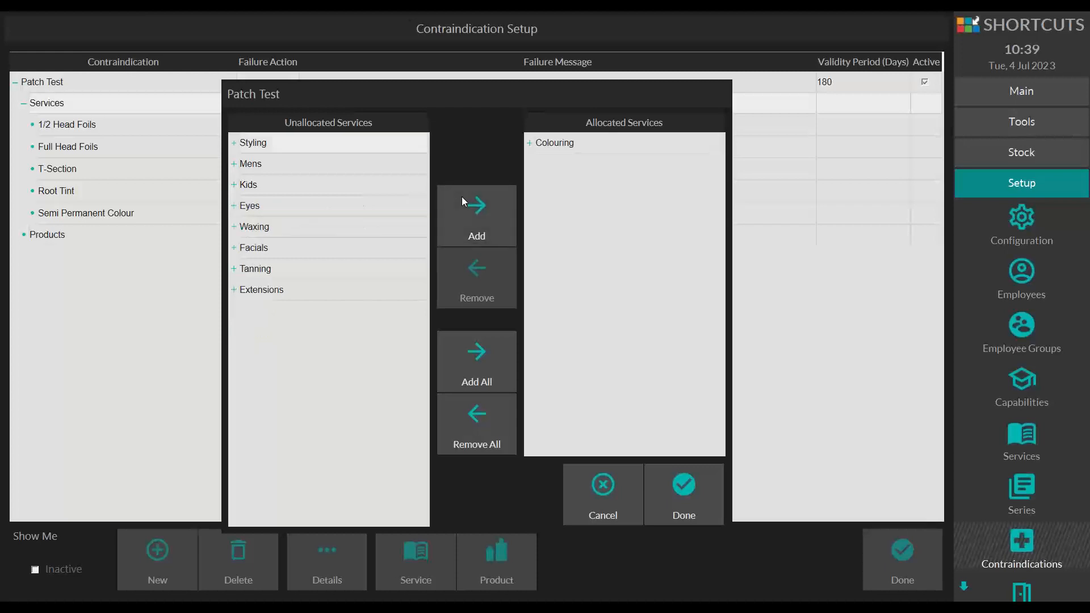
pyautogui.click(679, 468)
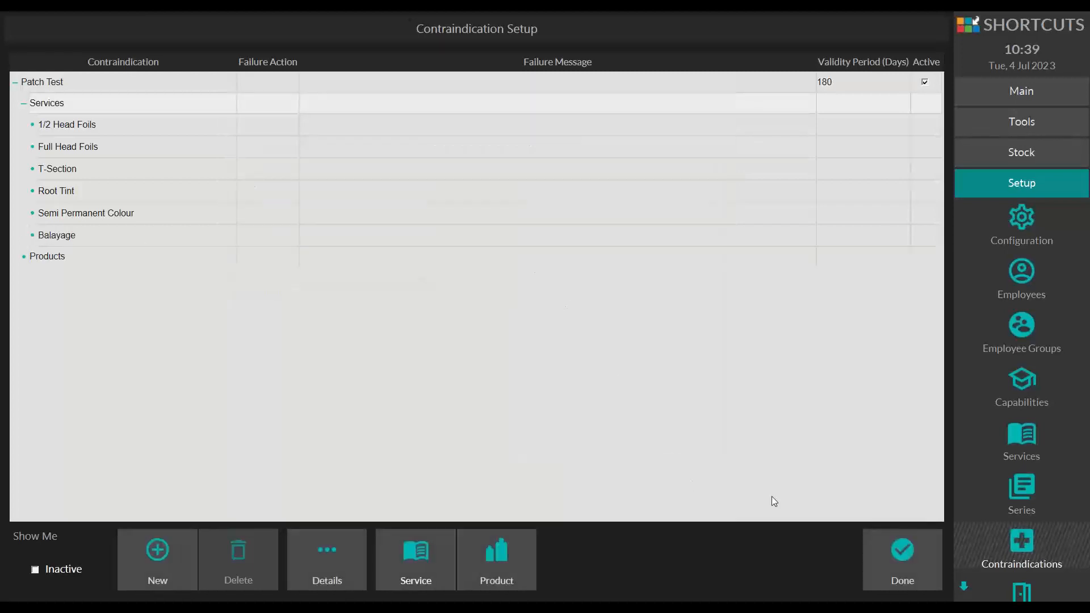
pyautogui.click(891, 548)
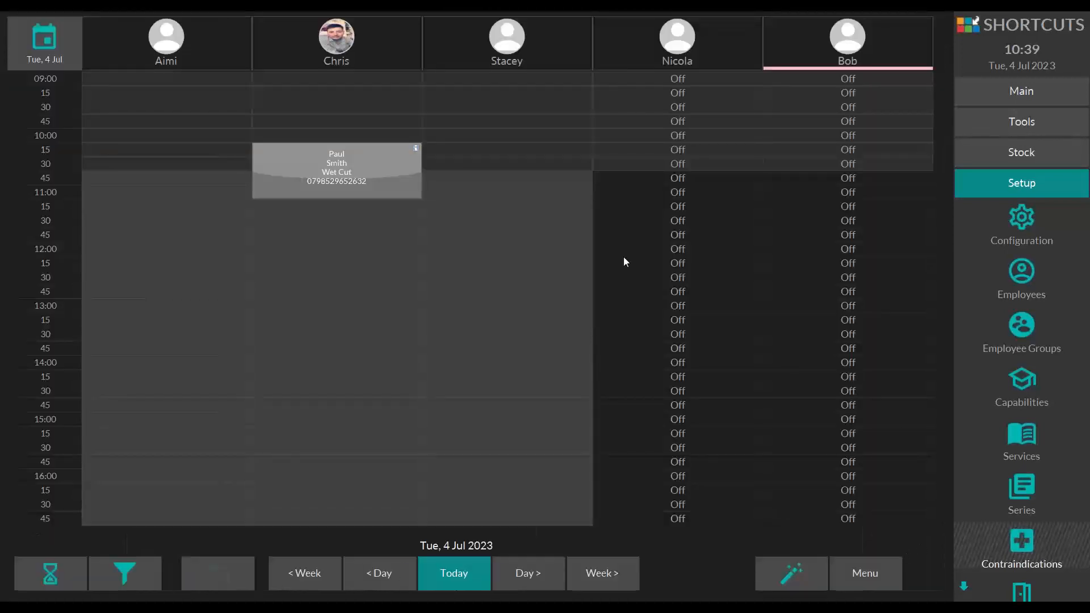
# Start booking a Balayage at 11:45 on 4 July 2023 for an existing client with the second employee, postponing the missing client details
pyautogui.click(353, 237)
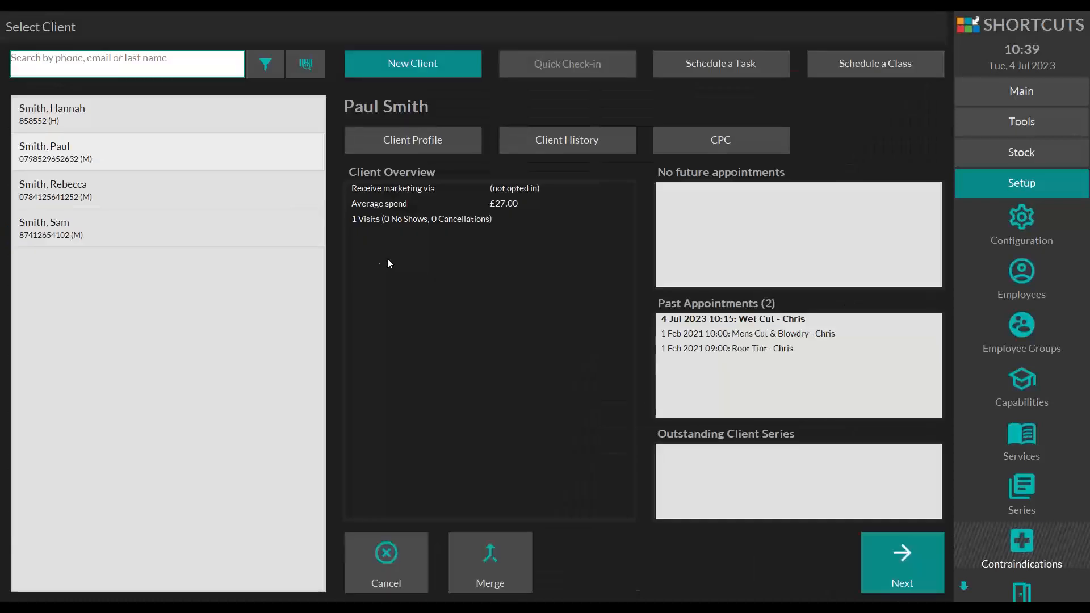
pyautogui.click(57, 128)
pyautogui.click(875, 563)
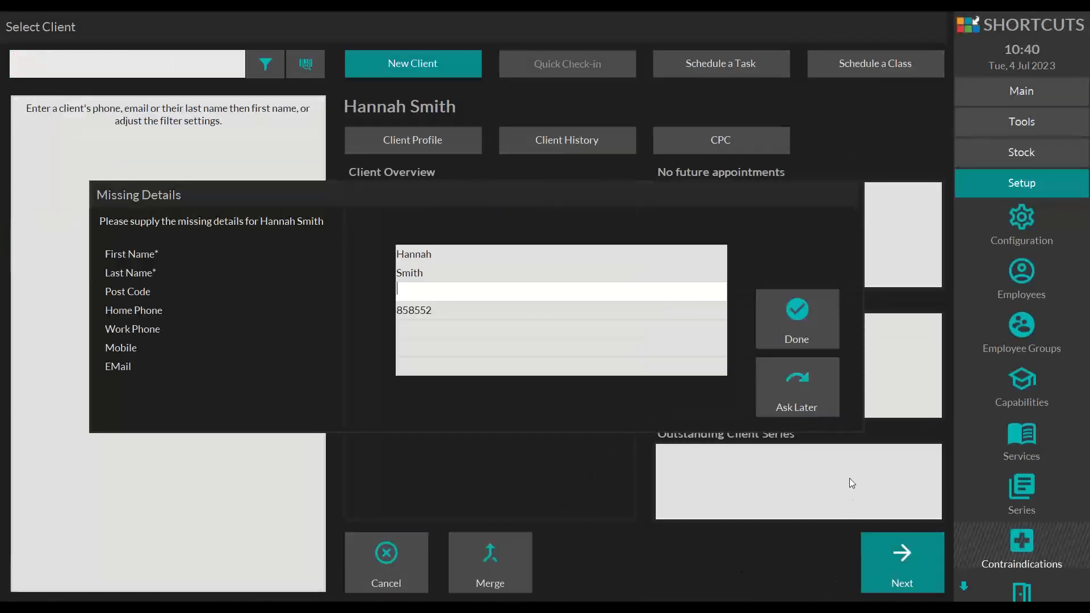
pyautogui.click(798, 385)
pyautogui.click(644, 435)
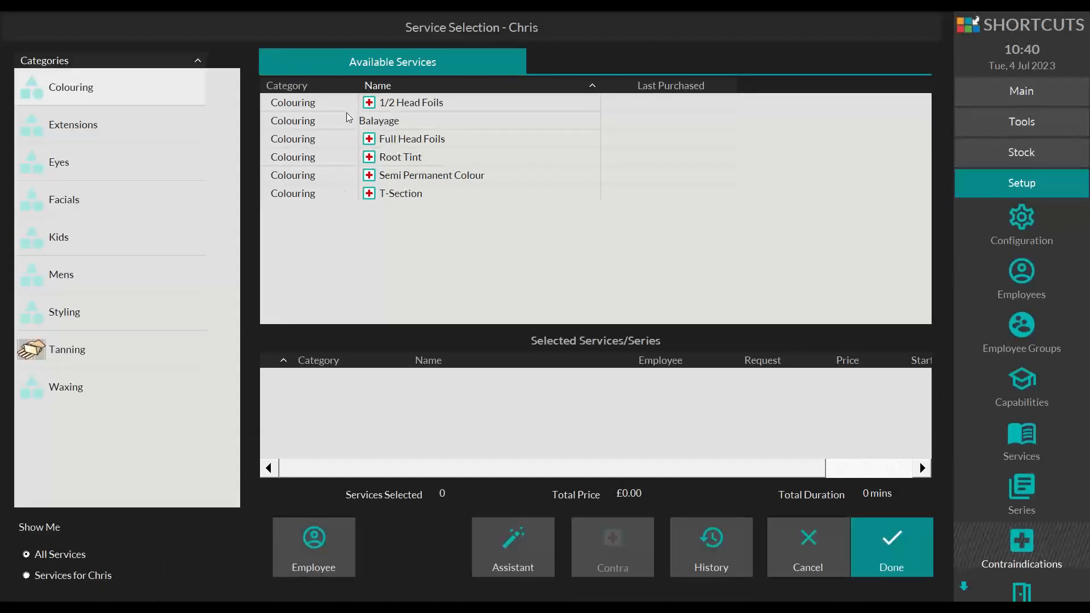
pyautogui.click(388, 118)
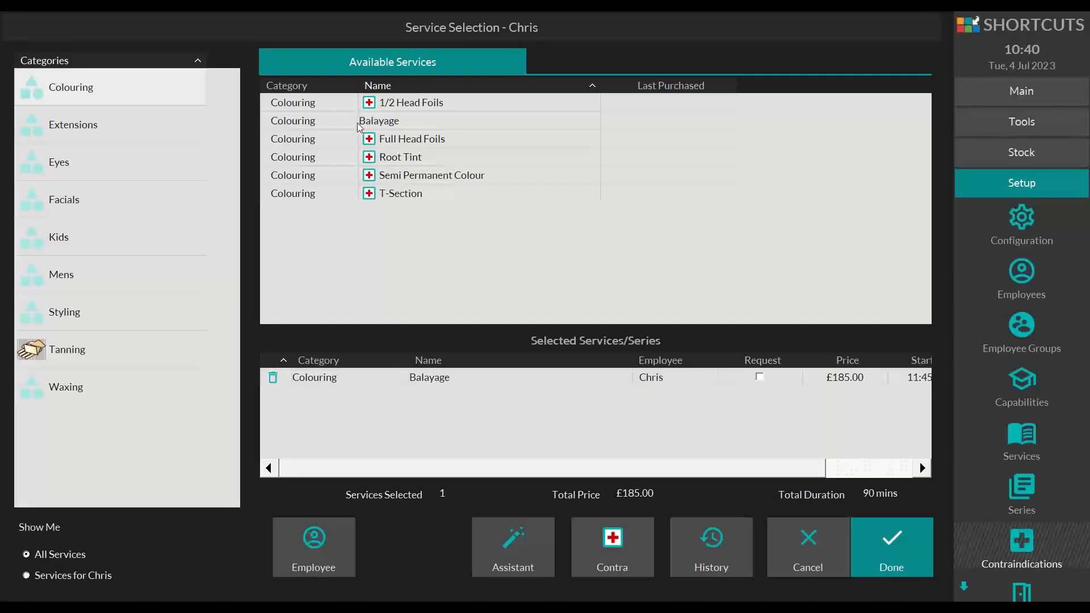
# Check which Colouring services are allocated to the Patch Test contraindication, then cancel the unsaved Balayage appointment
pyautogui.click(1019, 554)
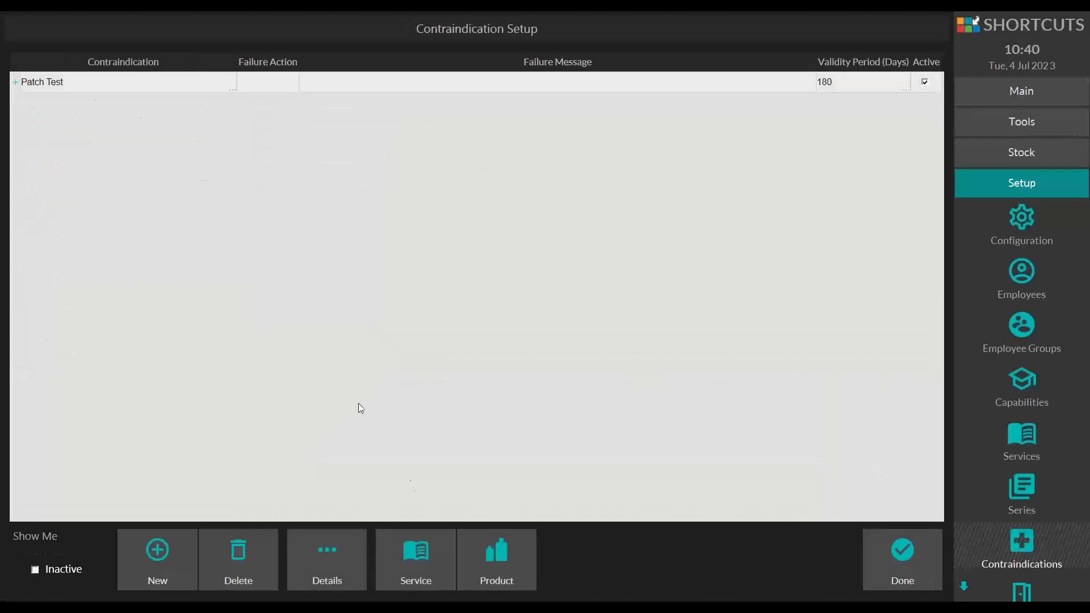
pyautogui.click(437, 567)
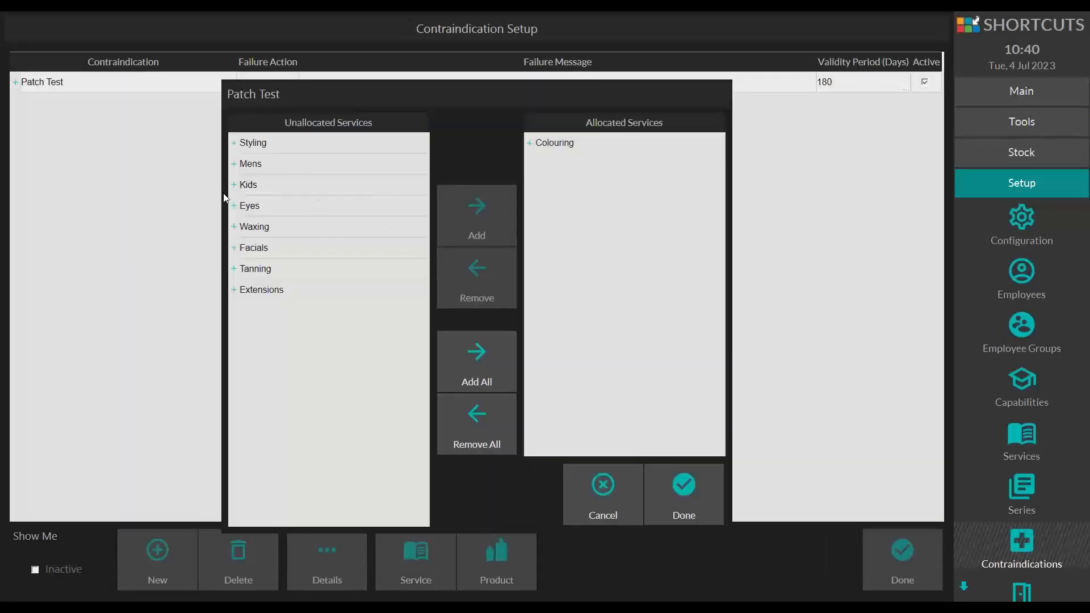
pyautogui.click(529, 143)
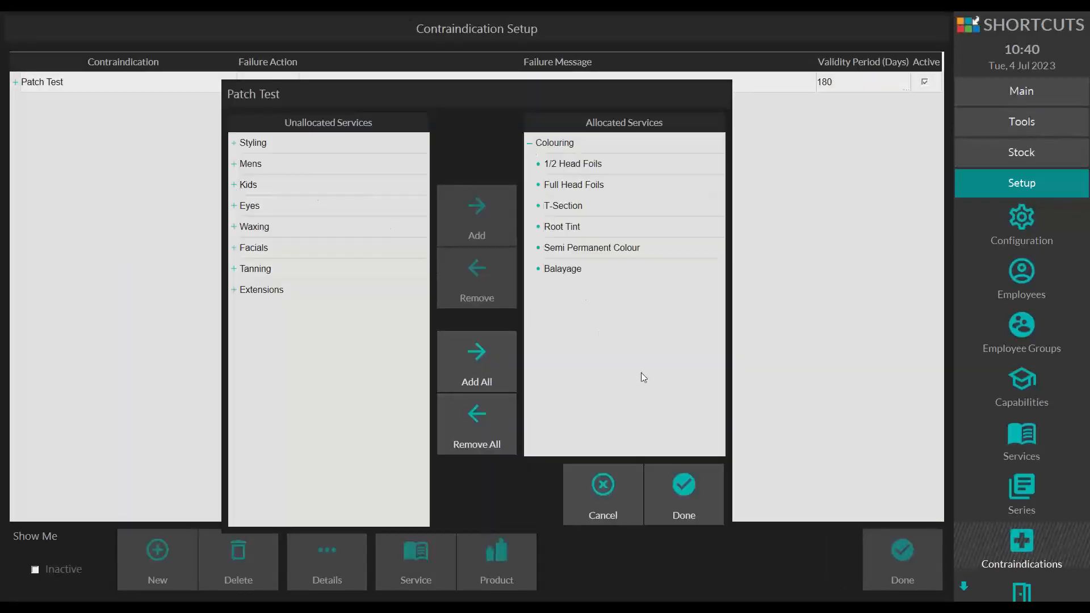
pyautogui.click(684, 488)
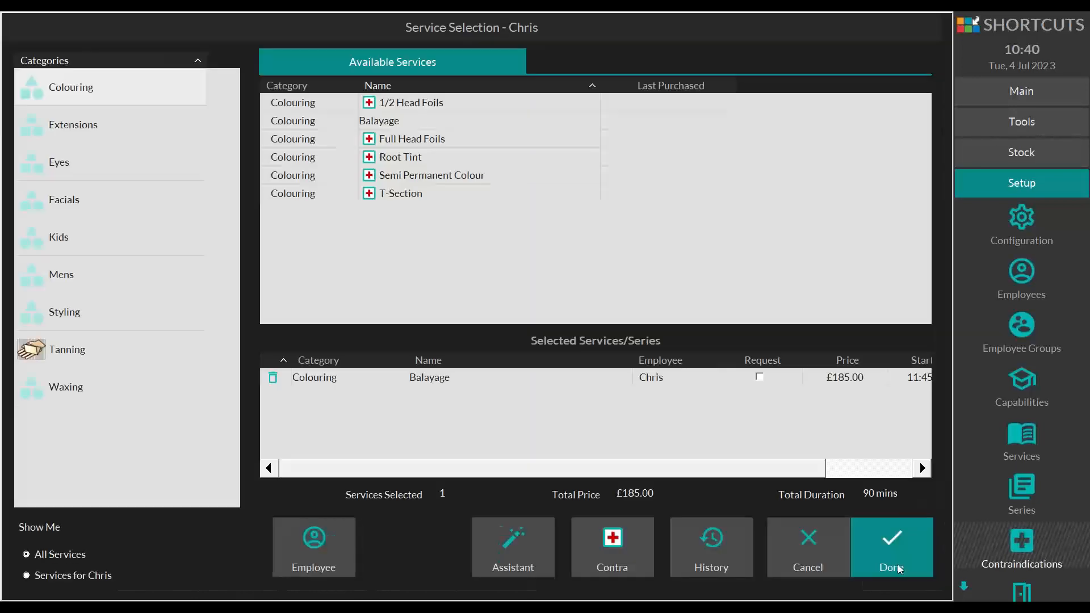
pyautogui.click(821, 546)
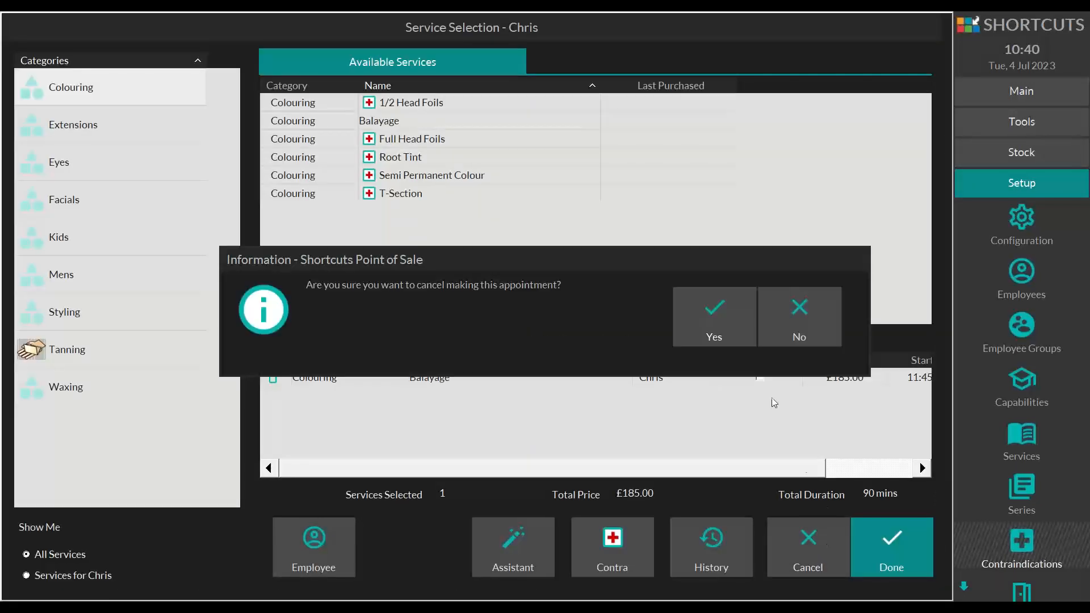
pyautogui.click(723, 339)
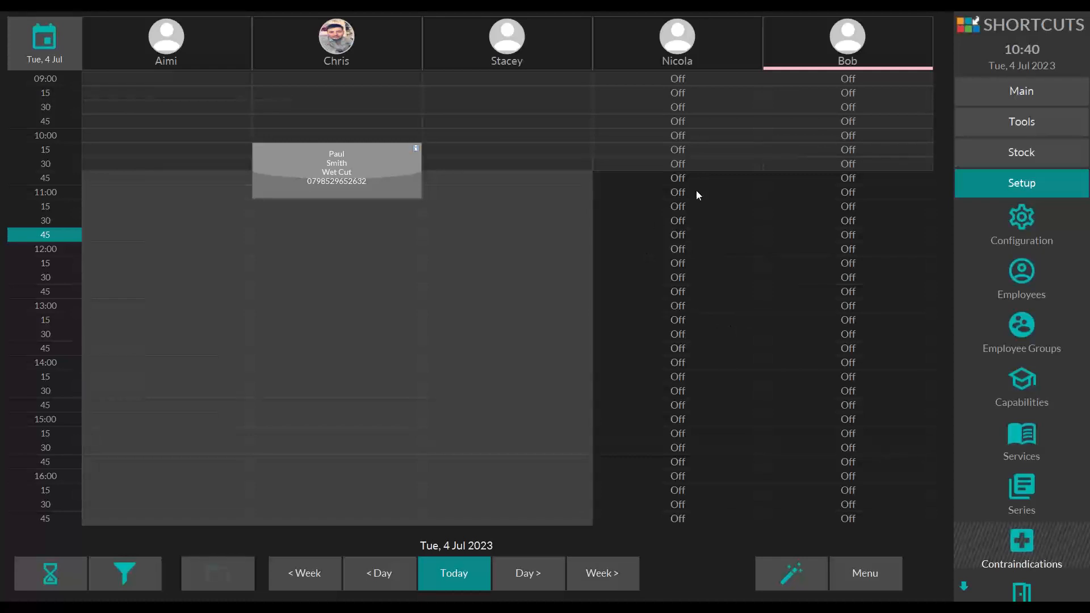
# View the appointment book for Wednesday 5 July and Thursday 6 July 2023
pyautogui.click(1008, 117)
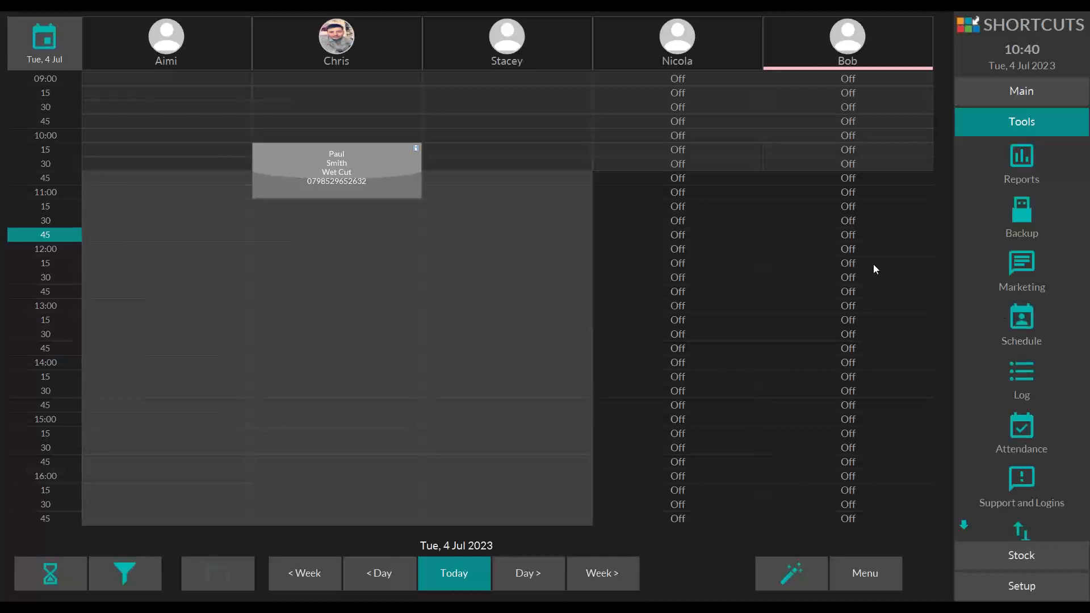
pyautogui.click(544, 578)
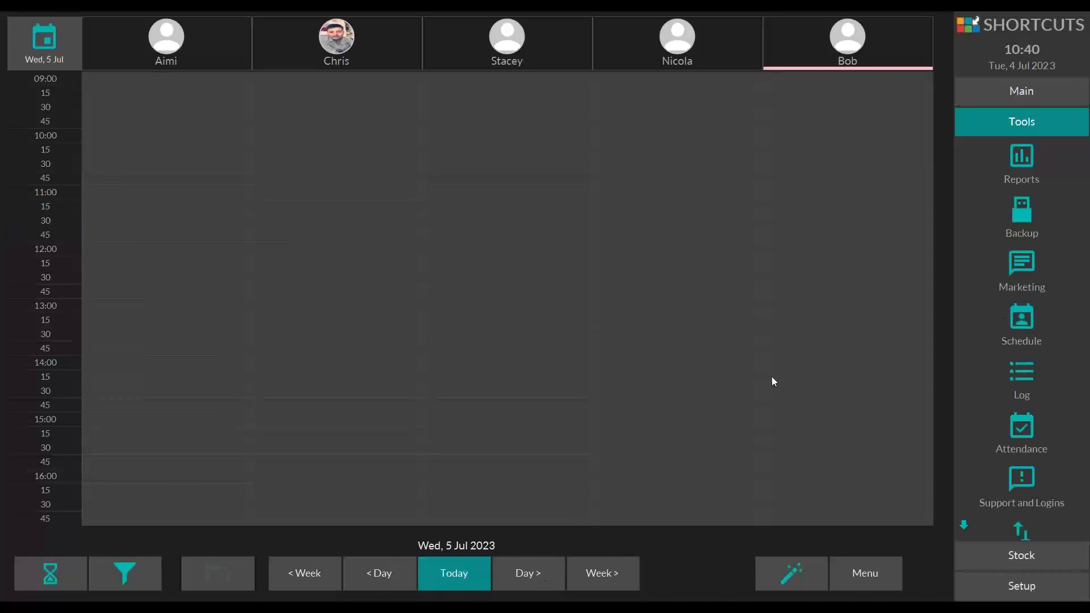
pyautogui.click(521, 567)
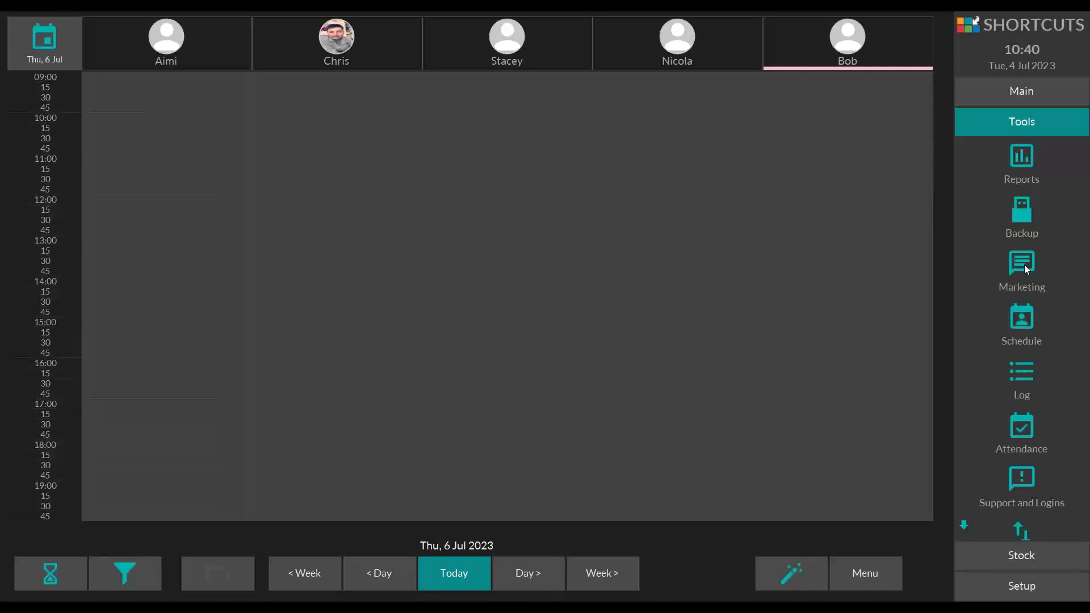
# Filter the employee schedule by the employee's first name and add a Normal shift from 9:00 to 18:00 on Monday 03/07/2023
pyautogui.click(1033, 313)
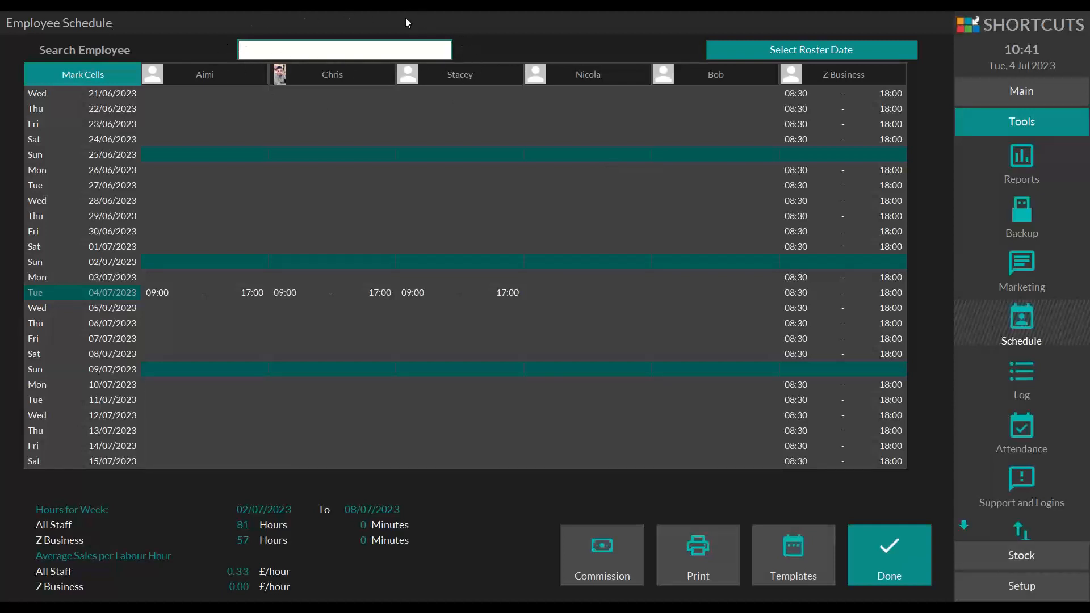
pyautogui.write('bo')
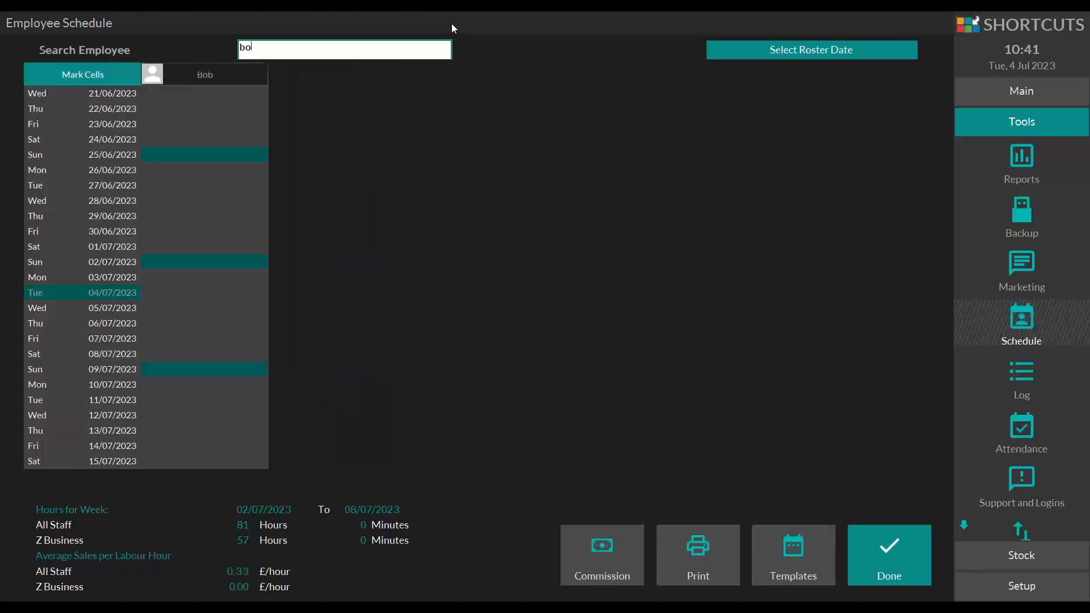
pyautogui.write('b')
pyautogui.click(202, 278)
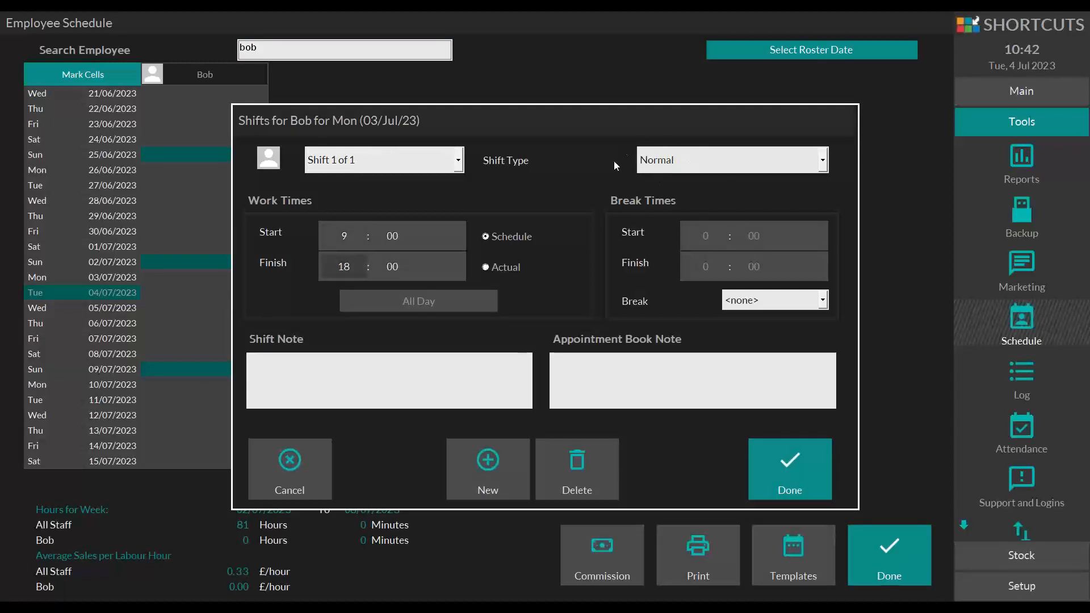
pyautogui.click(794, 454)
# Add a Normal shift from 10:00 to 18:00 for the employee on Tuesday 04/07/2023
pyautogui.click(179, 295)
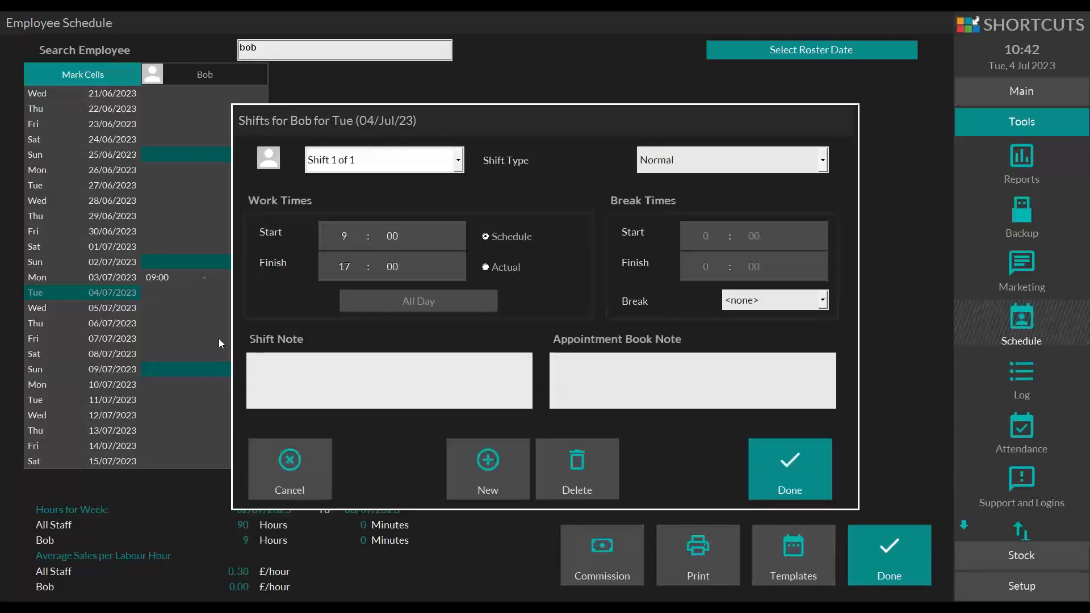
pyautogui.click(346, 237)
pyautogui.write('10')
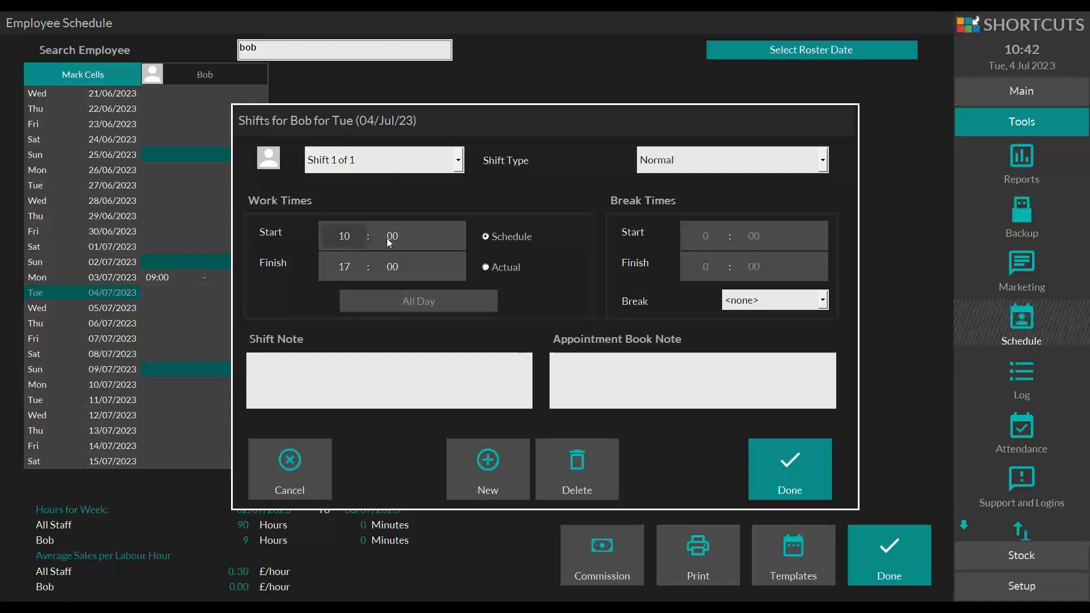
pyautogui.click(358, 265)
pyautogui.write('18')
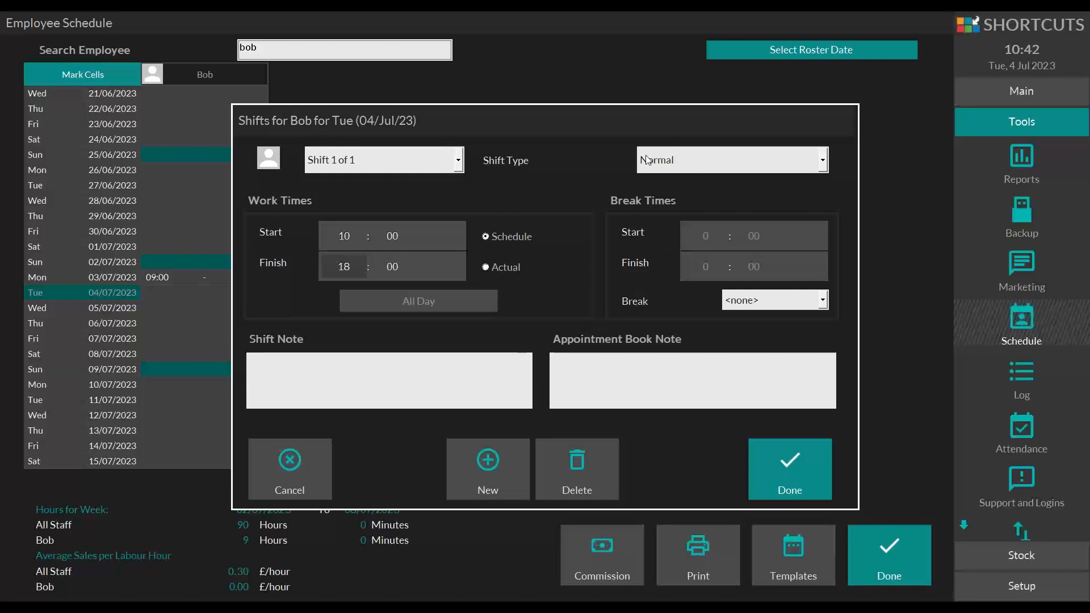
pyautogui.click(795, 463)
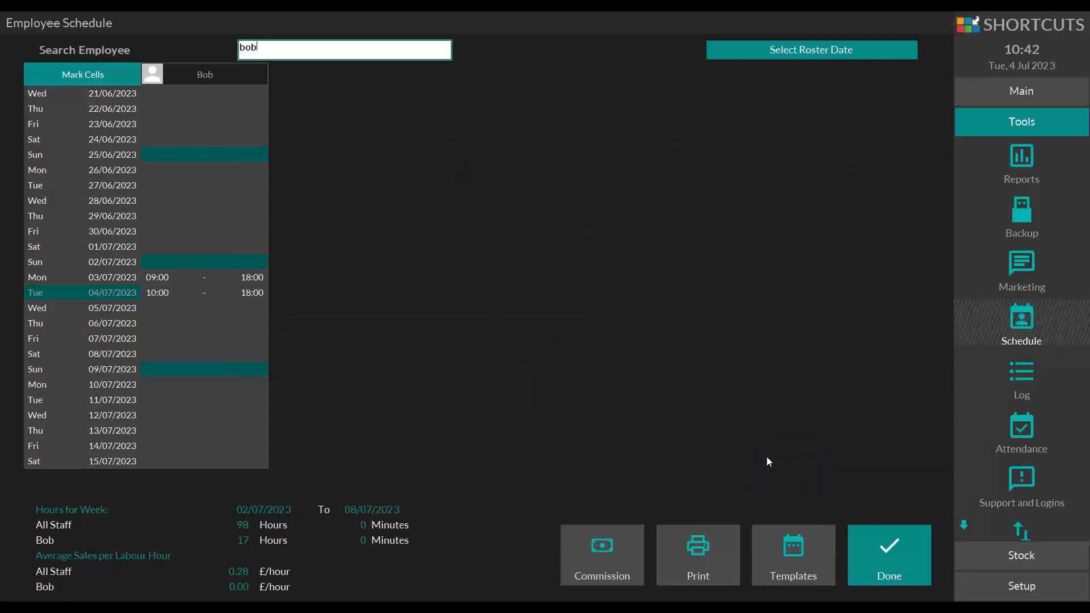
# Roster the employee's Wednesday 05/07/2023 shift as a Day Off from 9:00 to 17:00
pyautogui.click(186, 311)
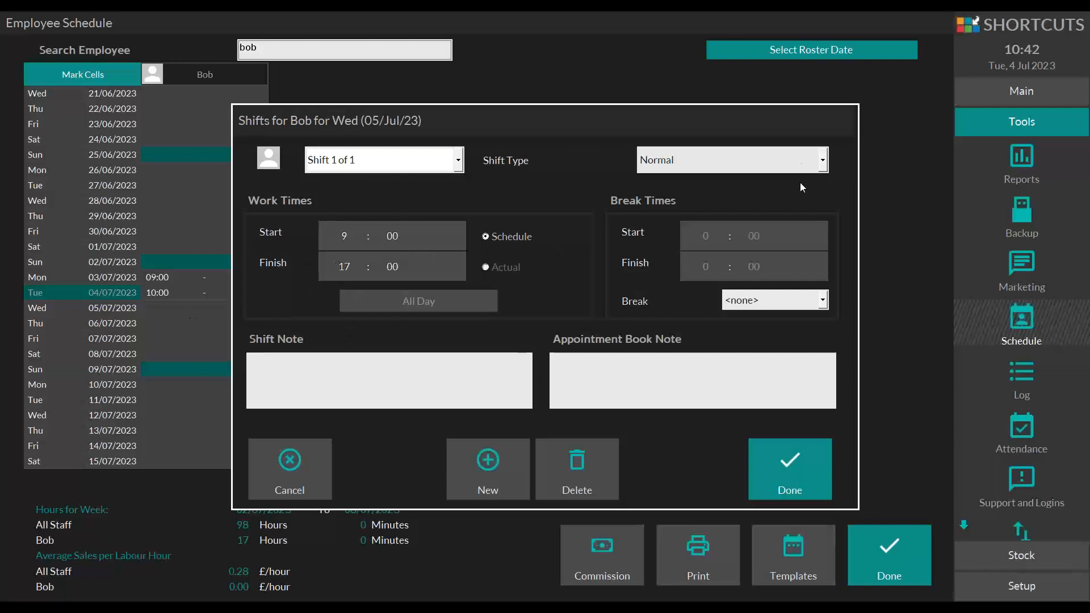
pyautogui.click(823, 163)
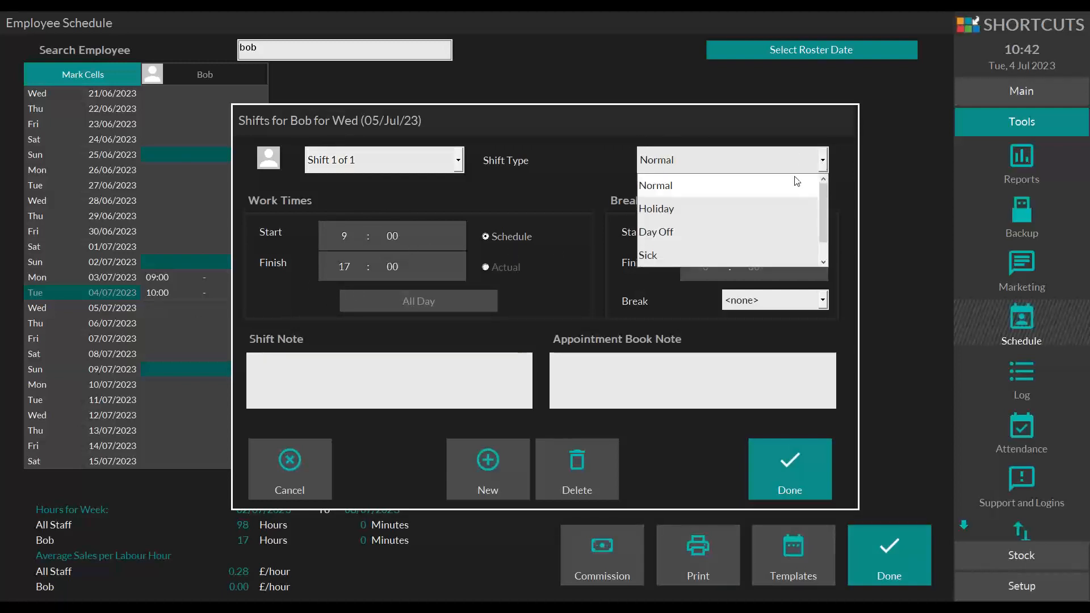
pyautogui.click(661, 239)
pyautogui.click(782, 454)
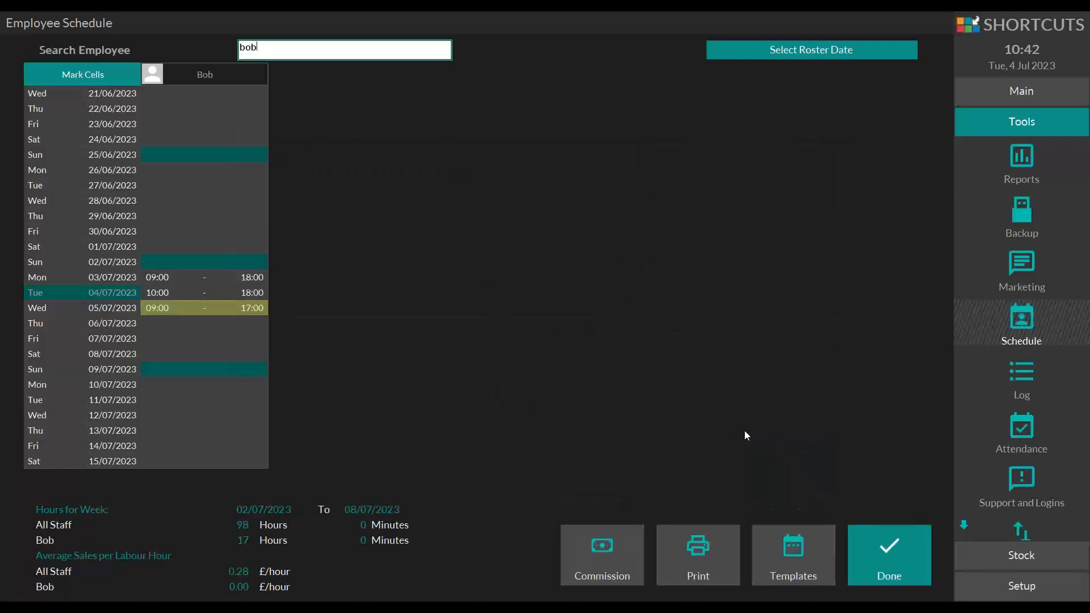
# Add the employee's shifts for Thursday 06/07 (9:00–20:00), Friday 07/07 (10:00–17:00) and Saturday 08/07/2023 (9:30–16:30)
pyautogui.doubleClick(183, 330)
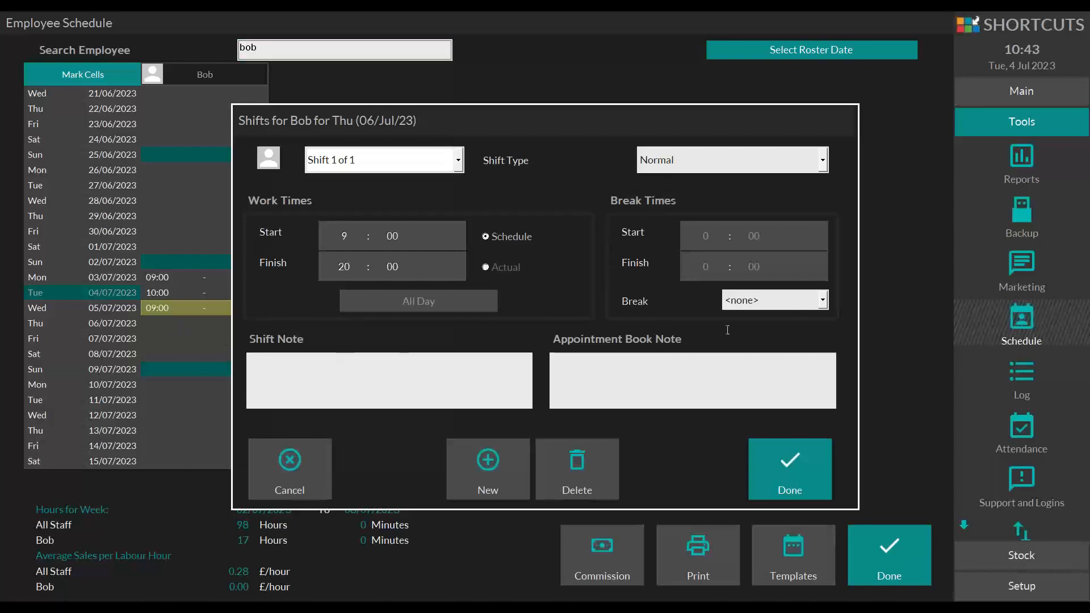
pyautogui.click(802, 460)
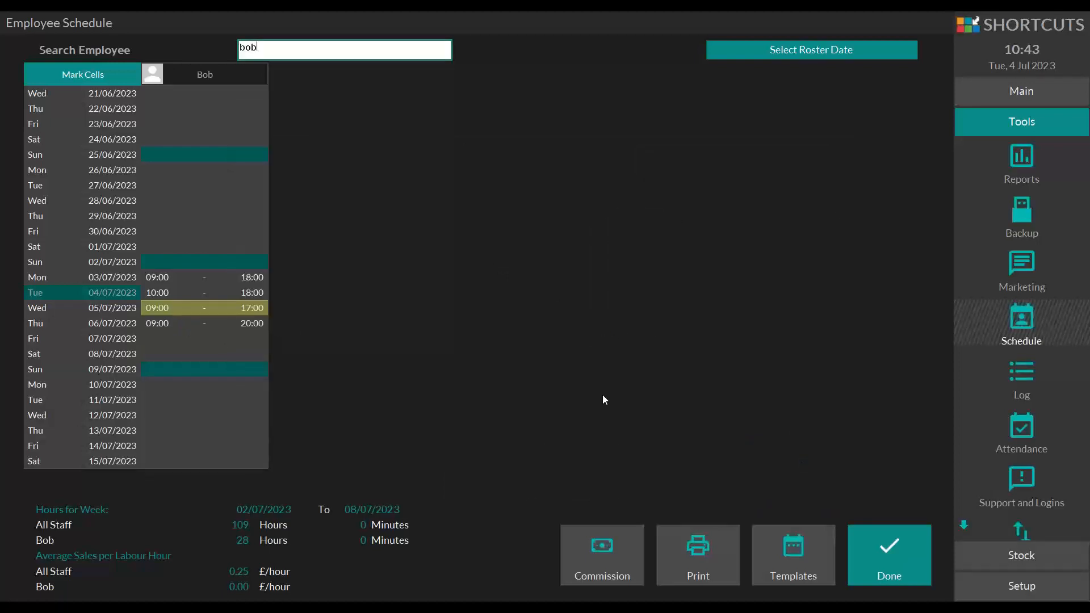
pyautogui.doubleClick(168, 340)
pyautogui.click(774, 458)
pyautogui.doubleClick(176, 349)
pyautogui.click(761, 466)
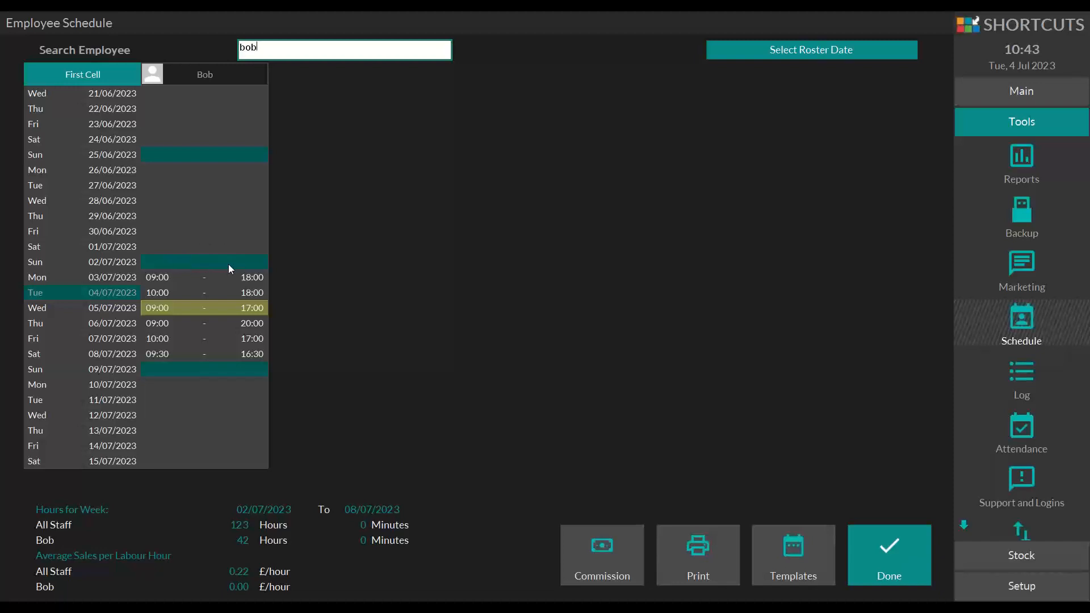
# Repeat the marked week 02/07–08/07/2023 until 30/11/2023, accept the extension to 02/12/2023, and unmark the cells
pyautogui.click(186, 261)
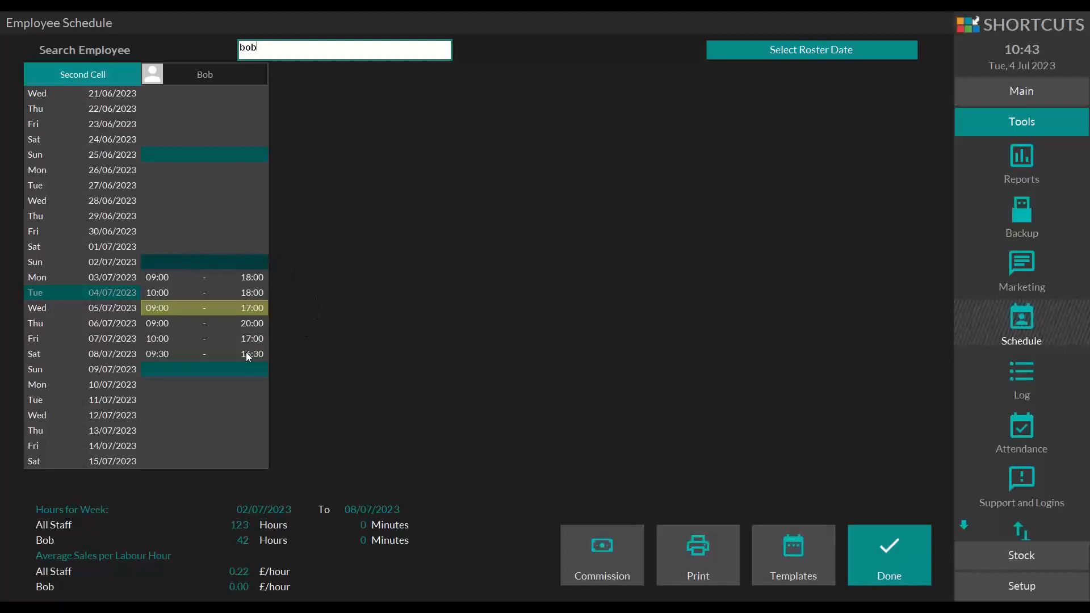
pyautogui.click(190, 355)
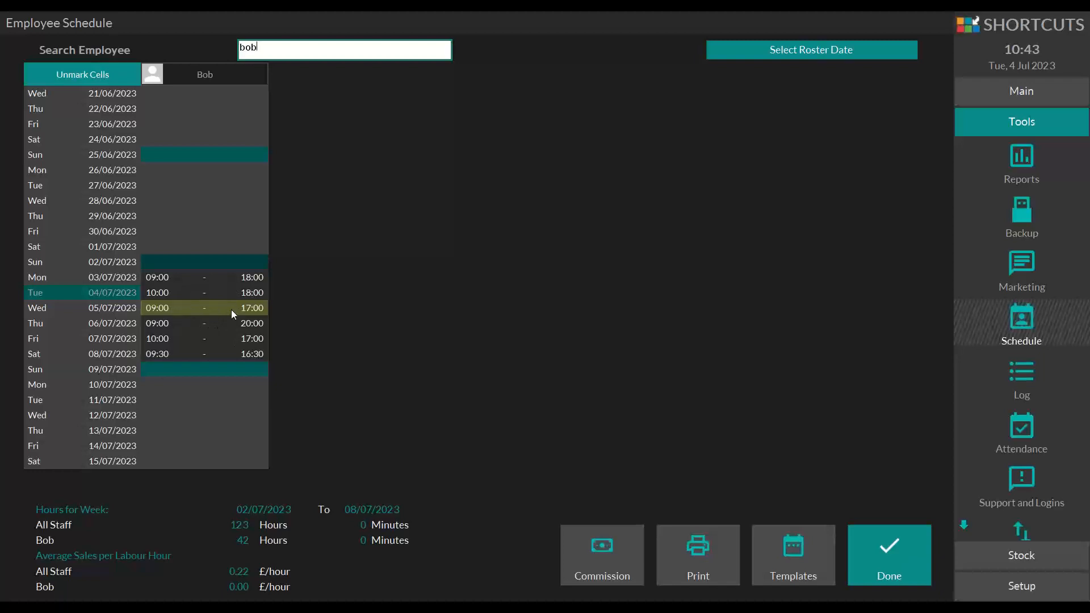
pyautogui.rightClick(209, 294)
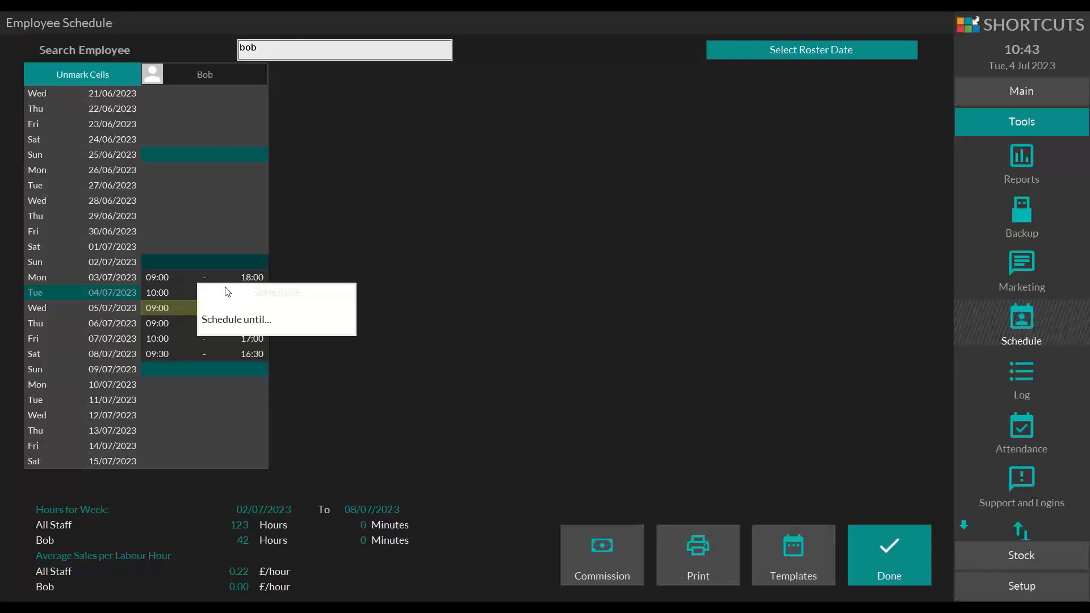
pyautogui.click(217, 326)
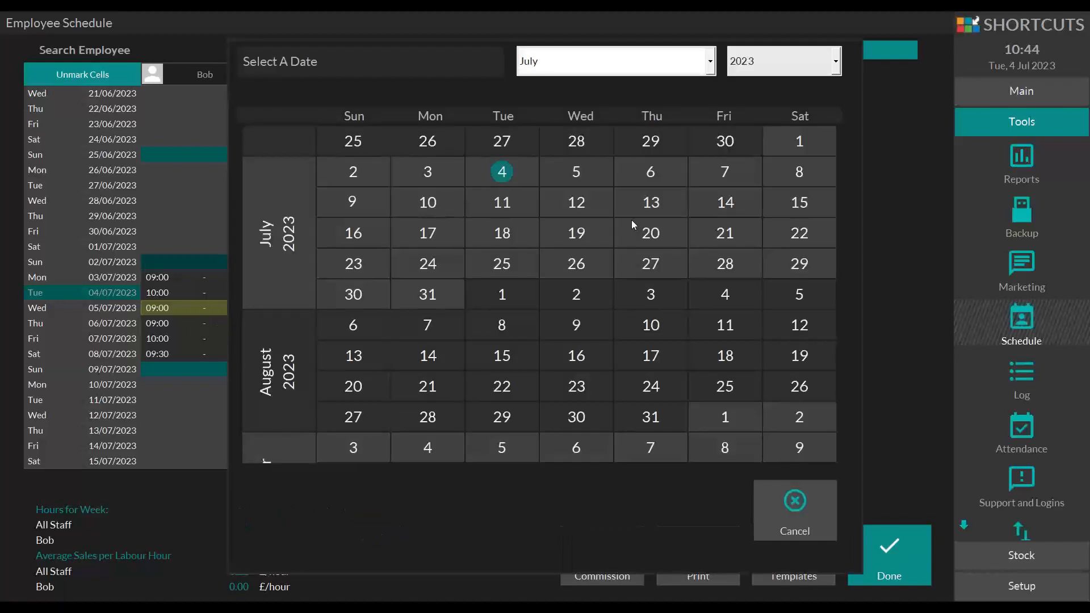
pyautogui.click(710, 70)
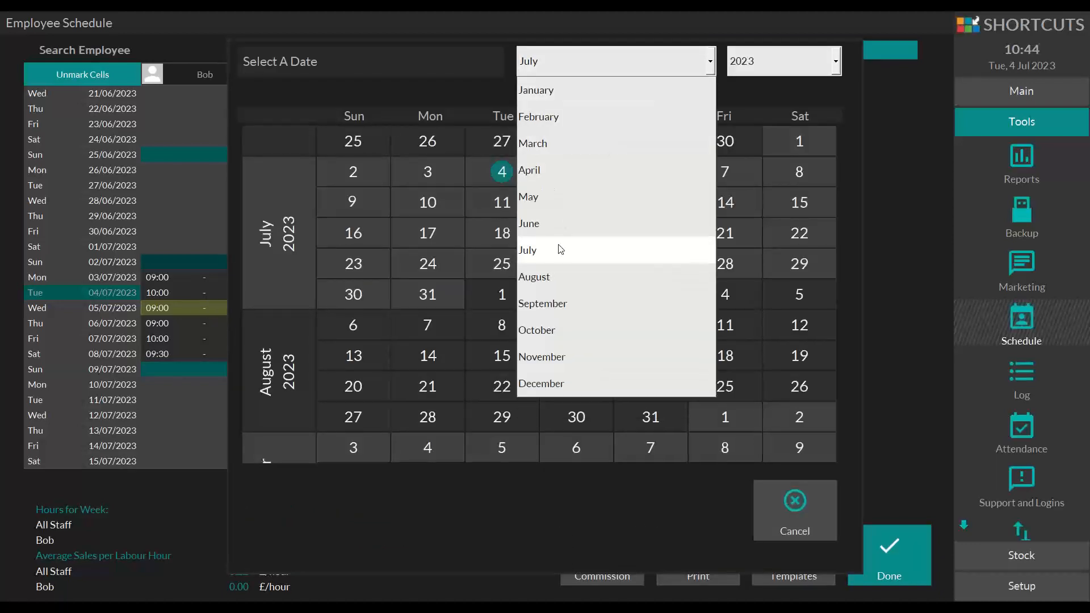
pyautogui.click(556, 357)
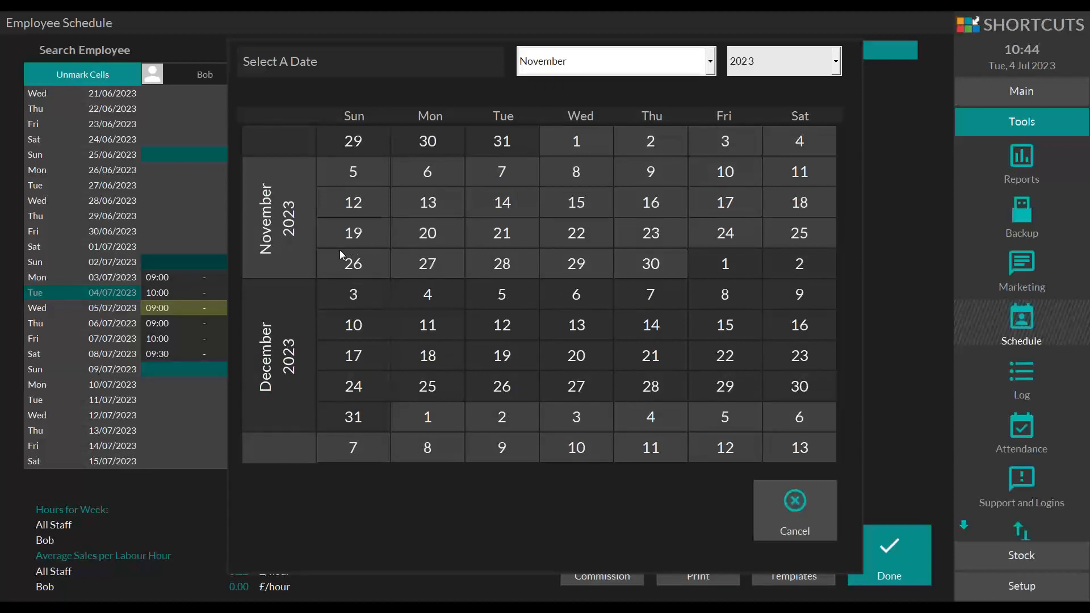
pyautogui.click(663, 263)
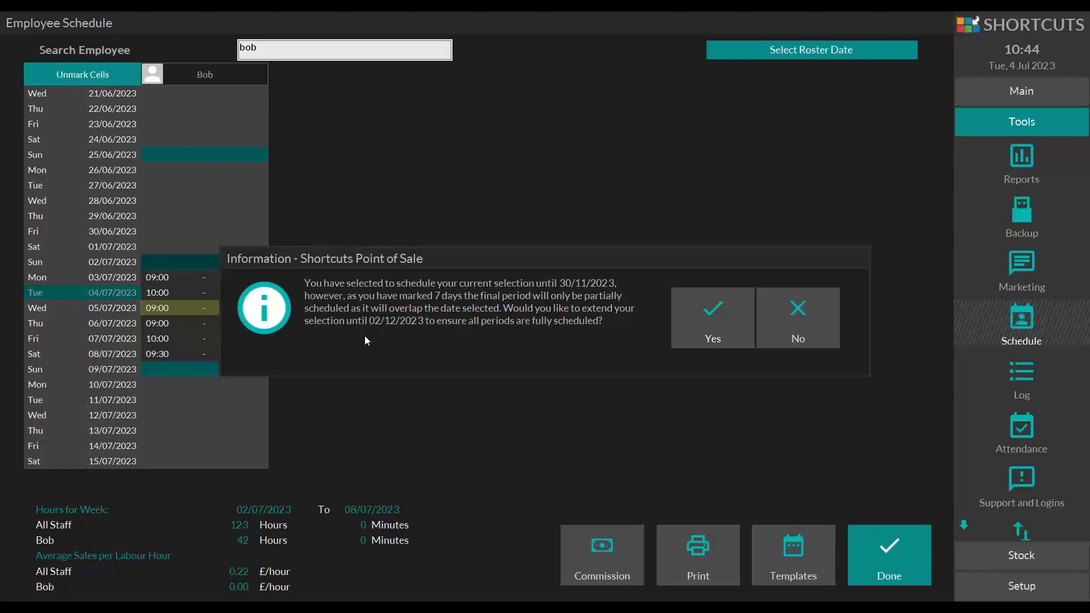
pyautogui.click(698, 328)
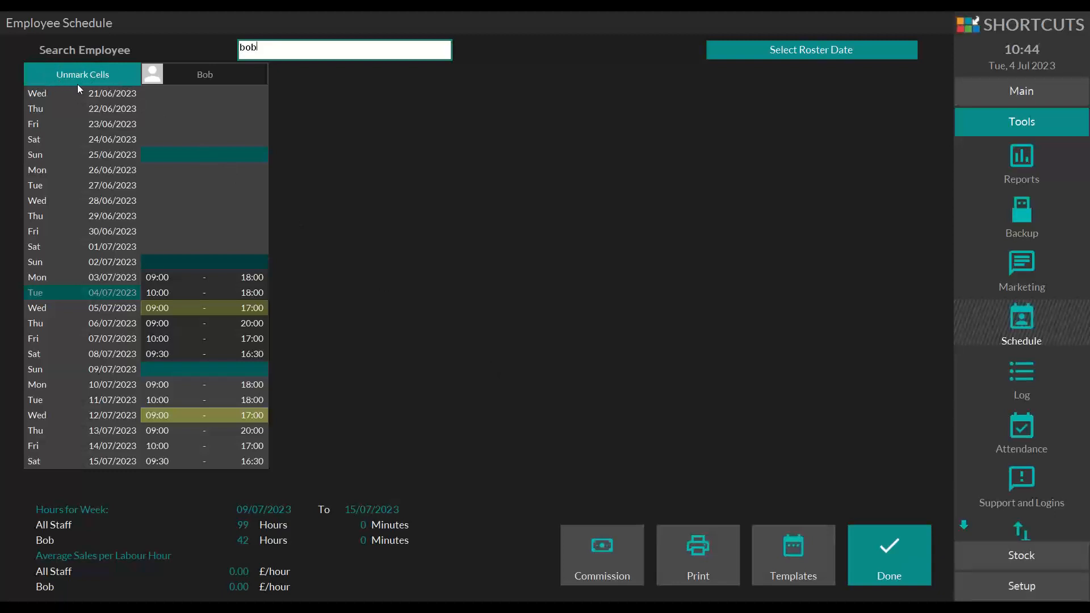
pyautogui.click(93, 74)
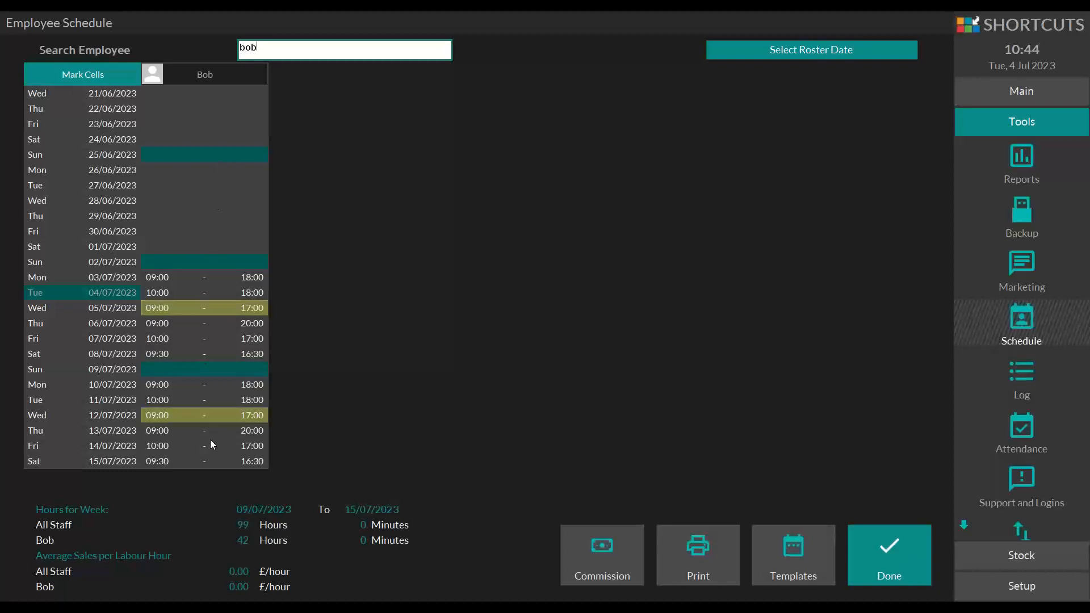
# Review the employee's repeated shifts through August 2023, close the schedule and view today's appointment book
pyautogui.scroll(-1, 211, 448)
pyautogui.scroll(-6, 208, 499)
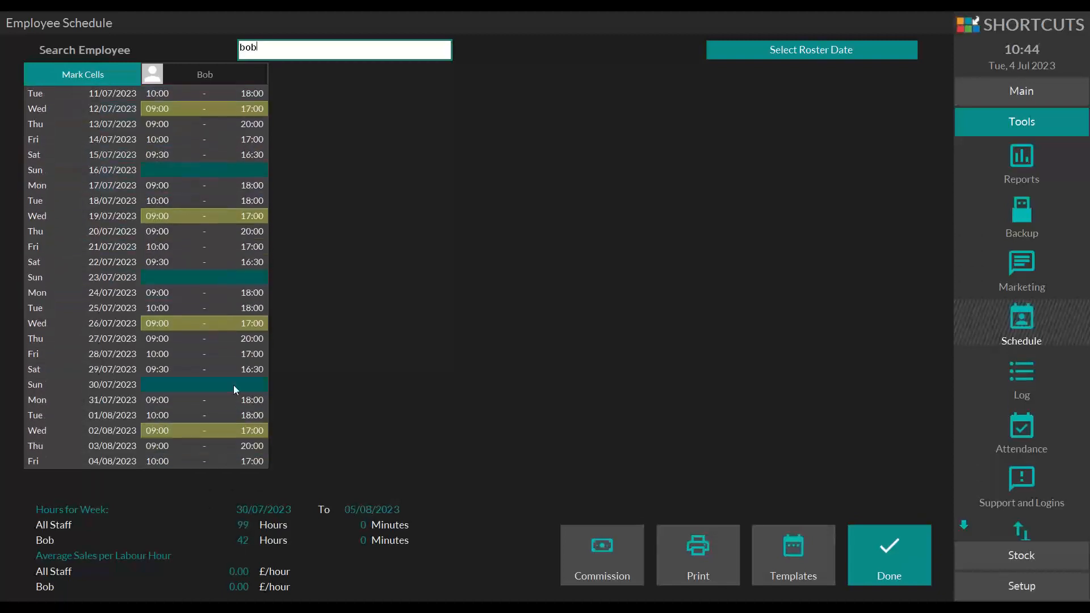
pyautogui.scroll(-4, 193, 506)
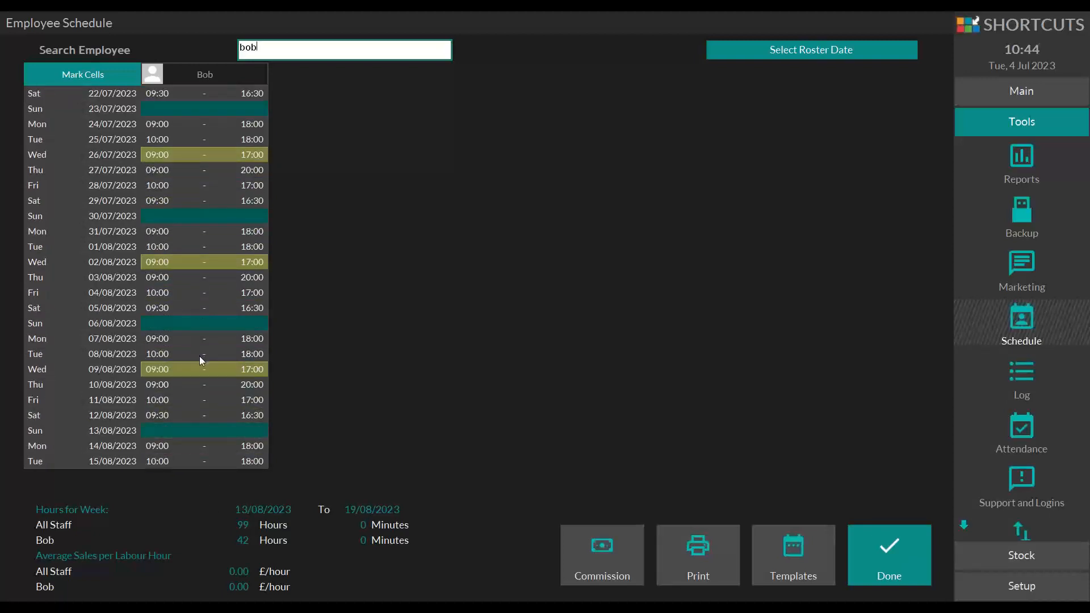
pyautogui.scroll(-2, 200, 356)
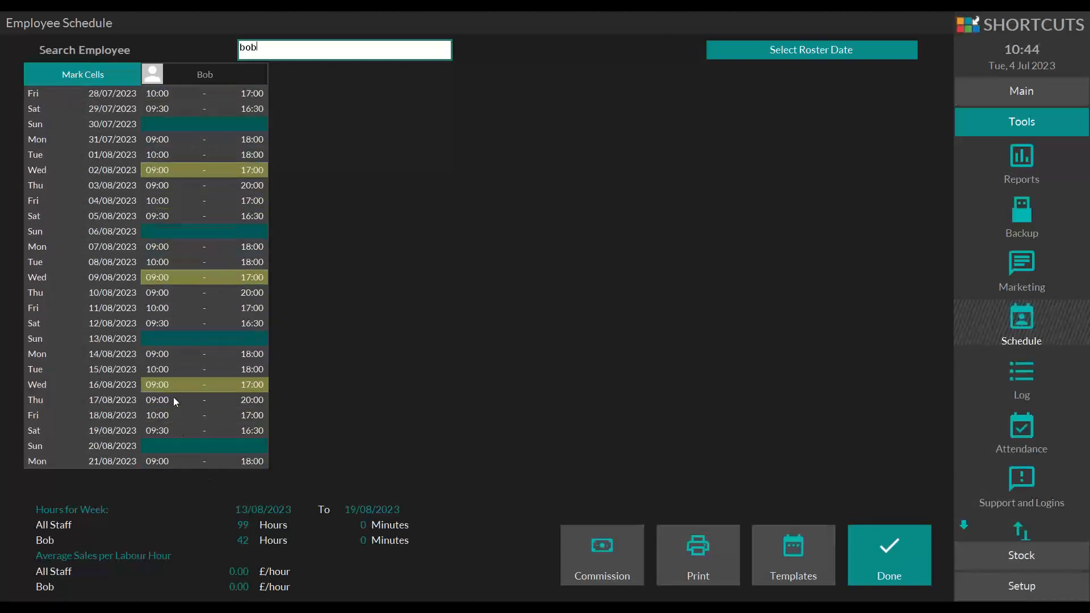
pyautogui.scroll(-3, 173, 397)
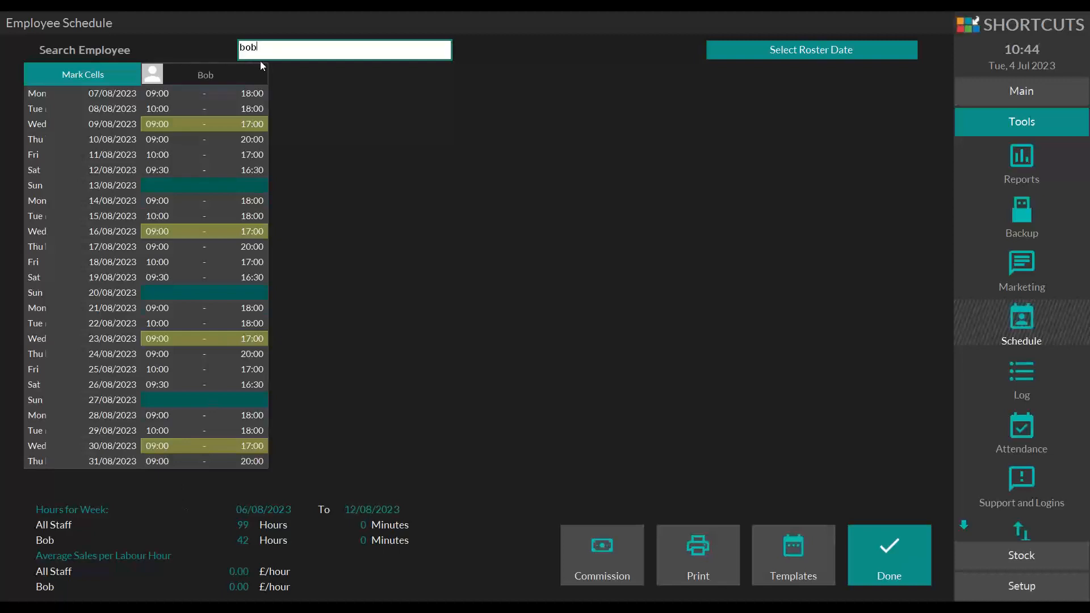
pyautogui.scroll(6, 243, 22)
pyautogui.scroll(3, 244, 25)
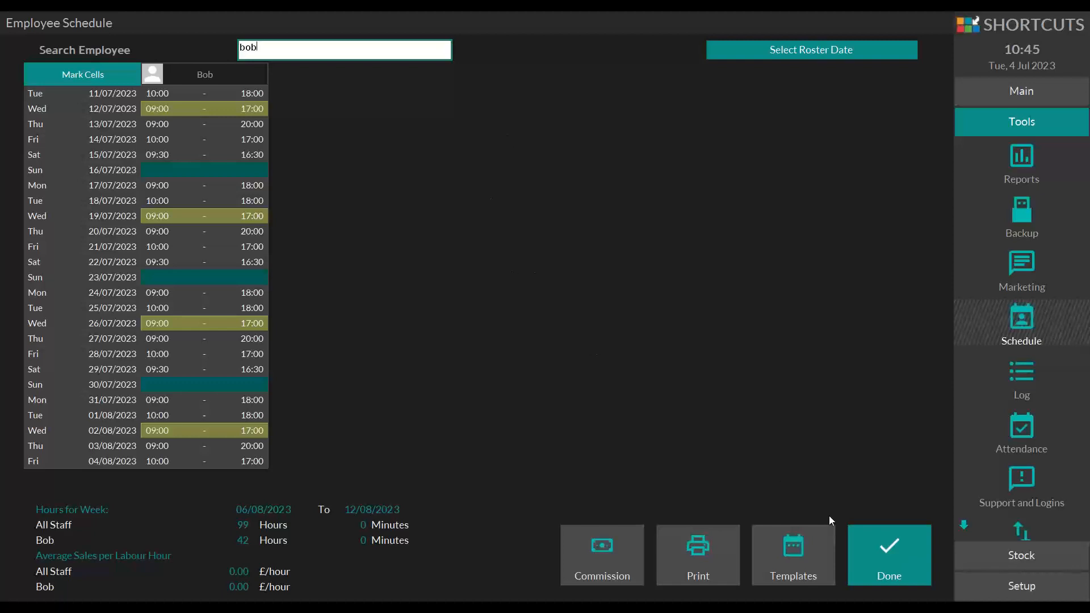
pyautogui.click(878, 546)
pyautogui.click(459, 572)
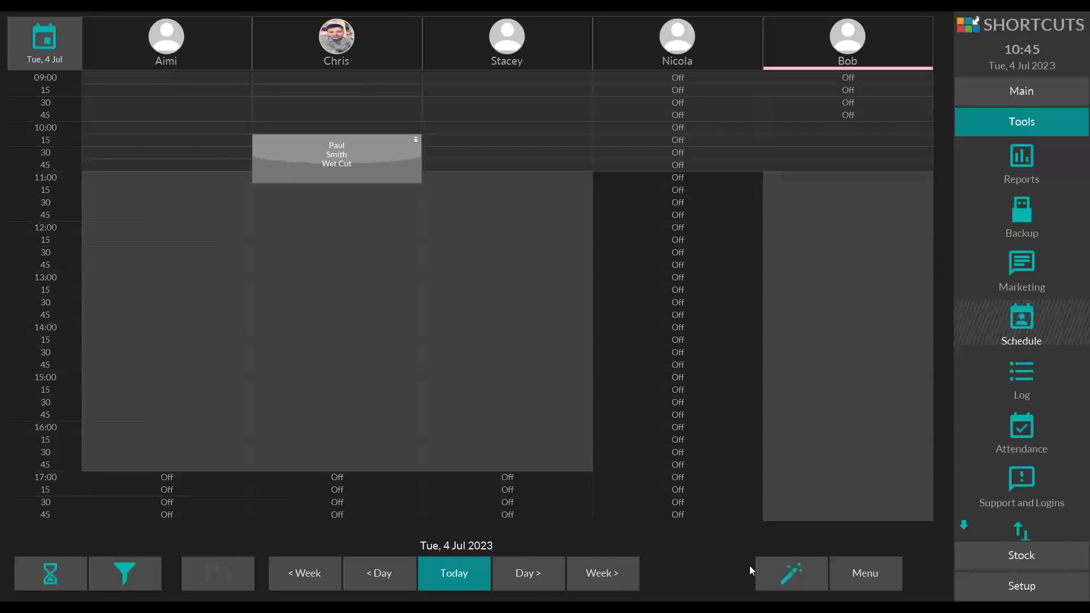
# Open the payment types configuration and try to create a new payment type named Amex
pyautogui.click(1004, 587)
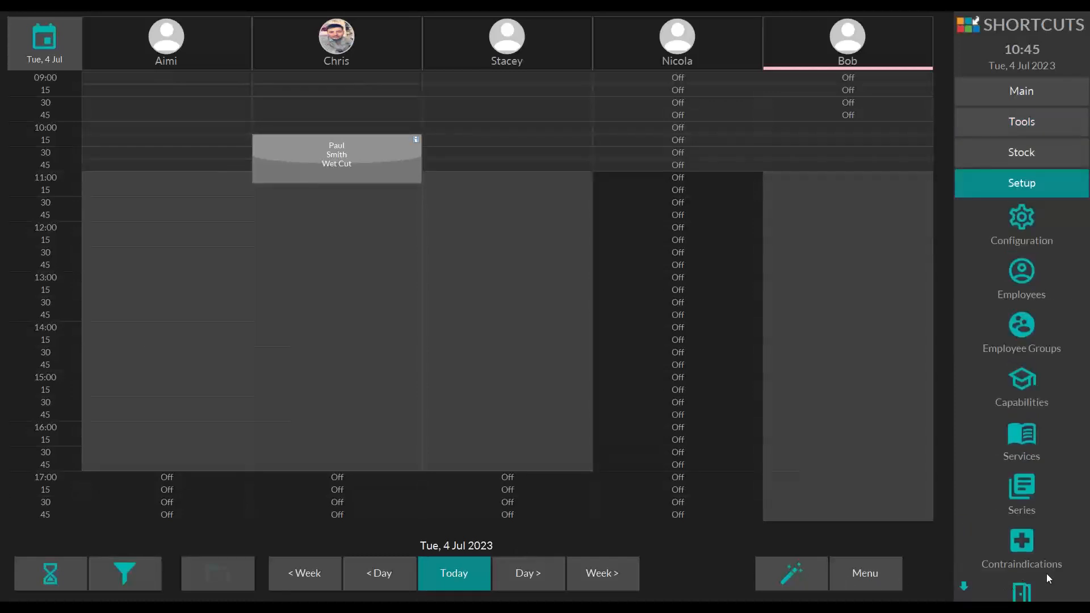
pyautogui.click(1025, 220)
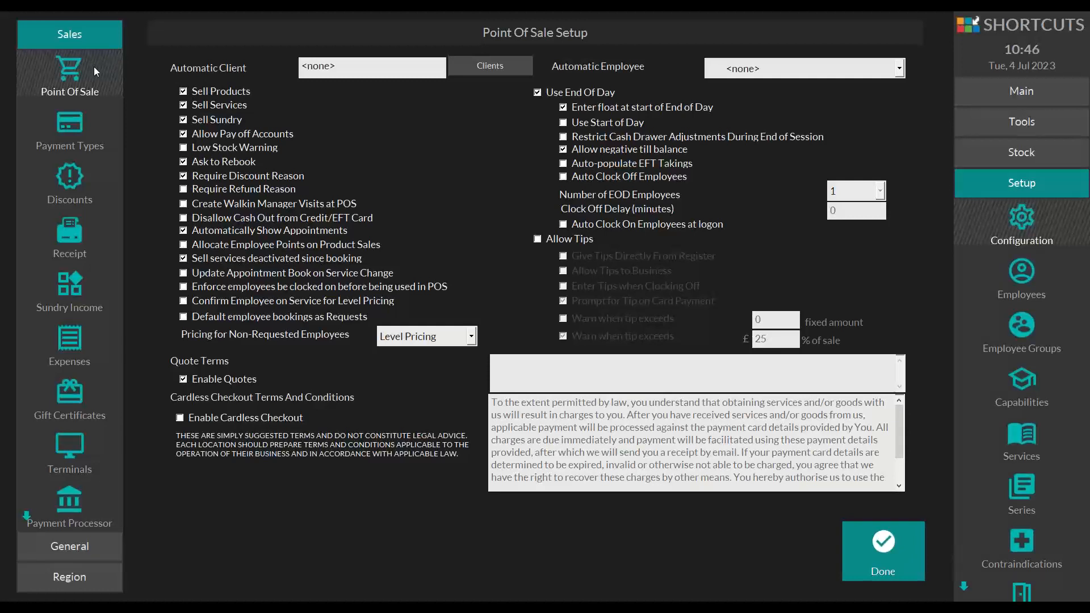
pyautogui.click(75, 119)
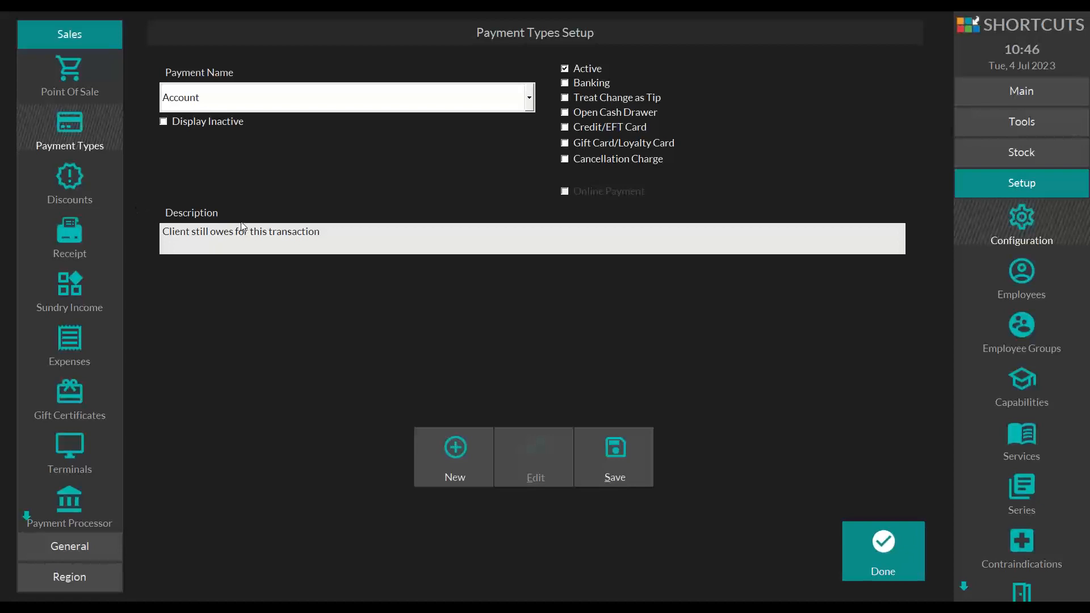
pyautogui.click(459, 450)
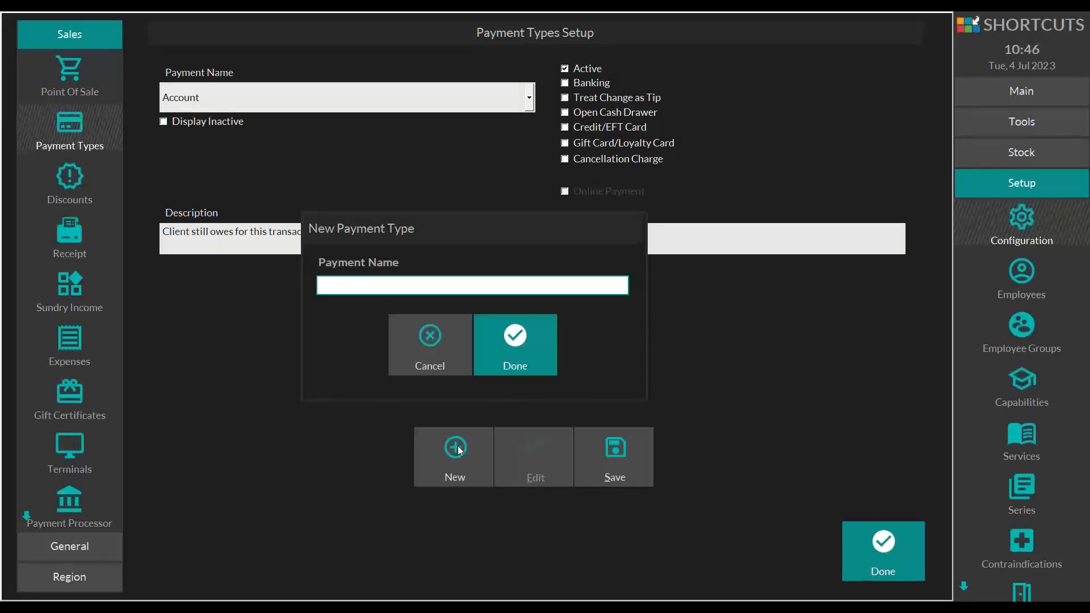
pyautogui.write('Amex')
pyautogui.click(523, 343)
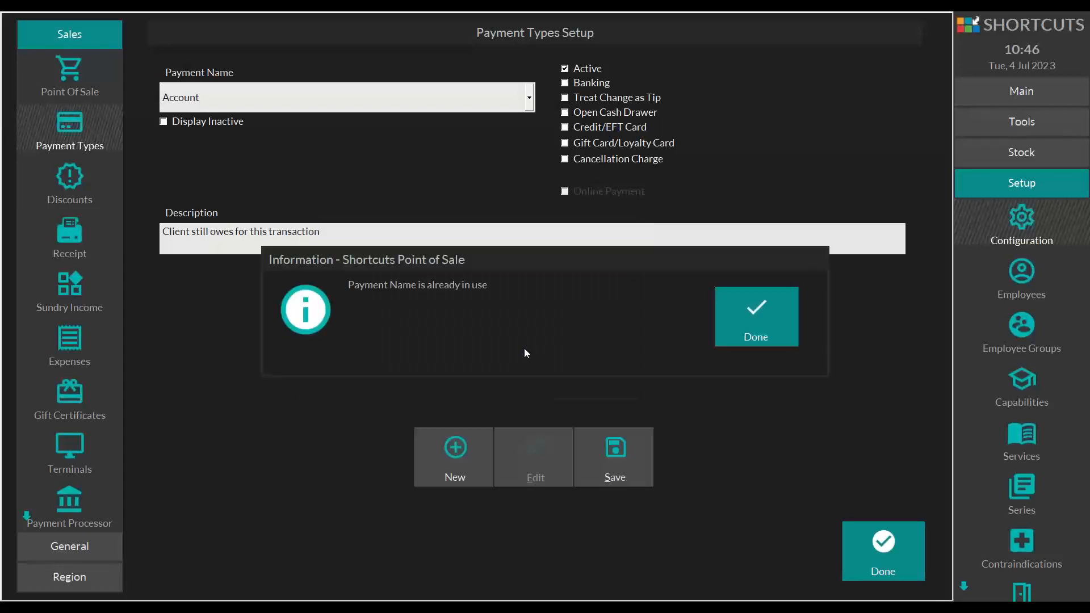
pyautogui.click(728, 343)
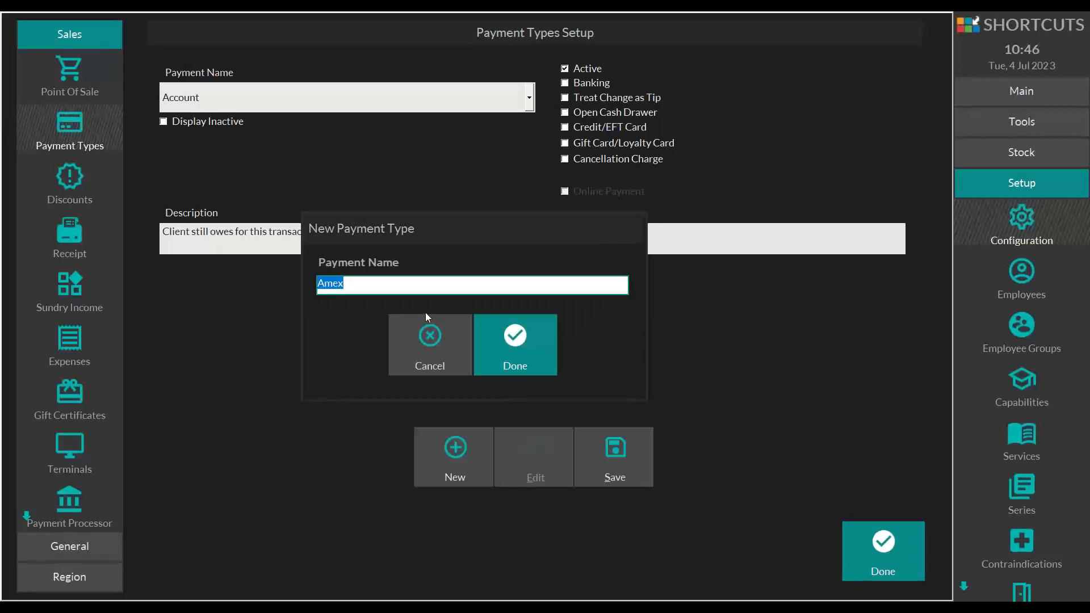
# Replace the new payment type's name with "Amercian Xpress" and create it
pyautogui.click(367, 291)
pyautogui.press('BackSpace')
pyautogui.press('BackSpace')
pyautogui.press('BackSpace')
pyautogui.press('BackSpace')
pyautogui.write('Amercian Xpress')
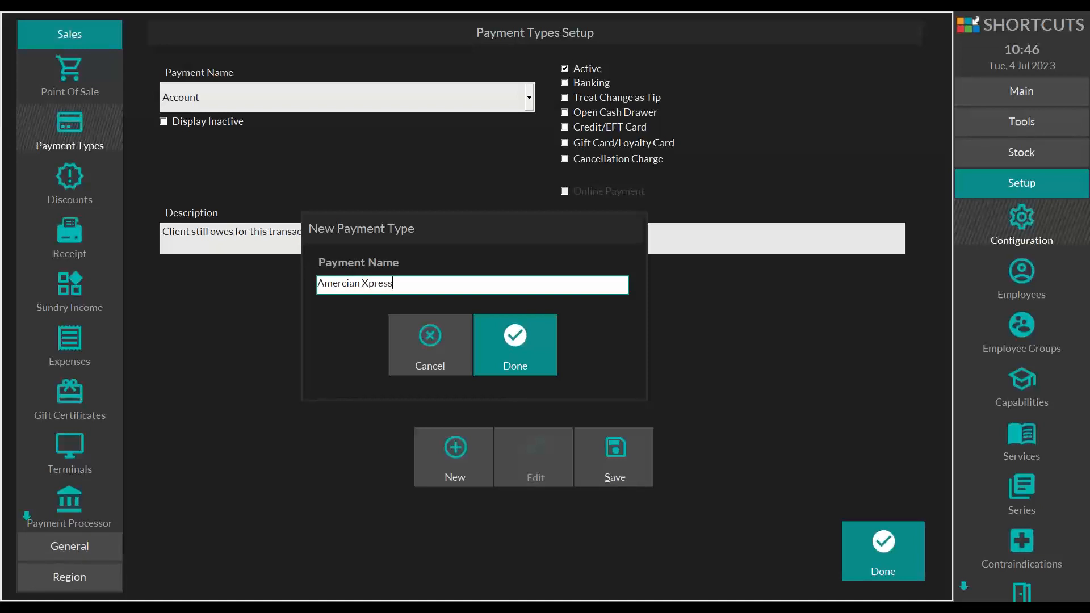
pyautogui.click(511, 333)
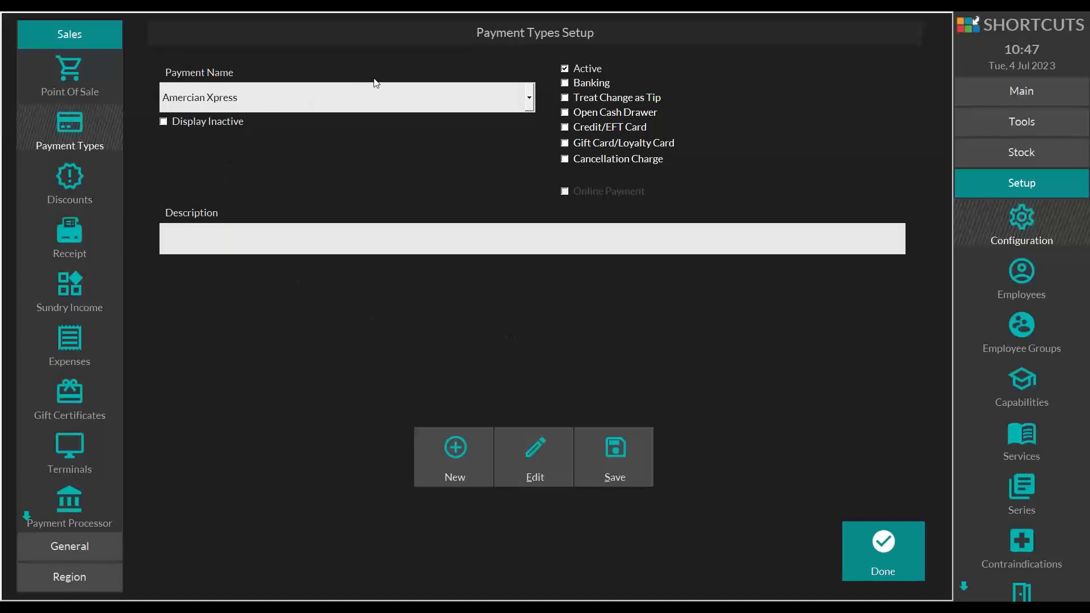
# Enable Banking for the Amercian Xpress payment type, trying the Open Cash Drawer and Credit/EFT Card options but leaving both off
pyautogui.click(567, 84)
pyautogui.click(566, 83)
pyautogui.click(566, 82)
pyautogui.click(567, 114)
pyautogui.click(566, 113)
pyautogui.click(565, 127)
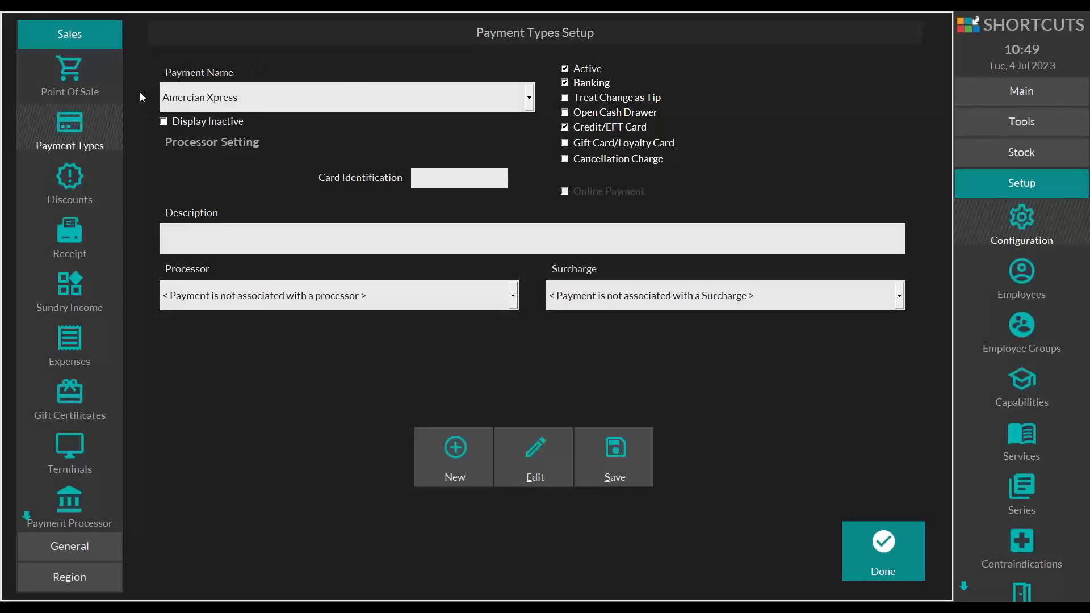
pyautogui.click(565, 127)
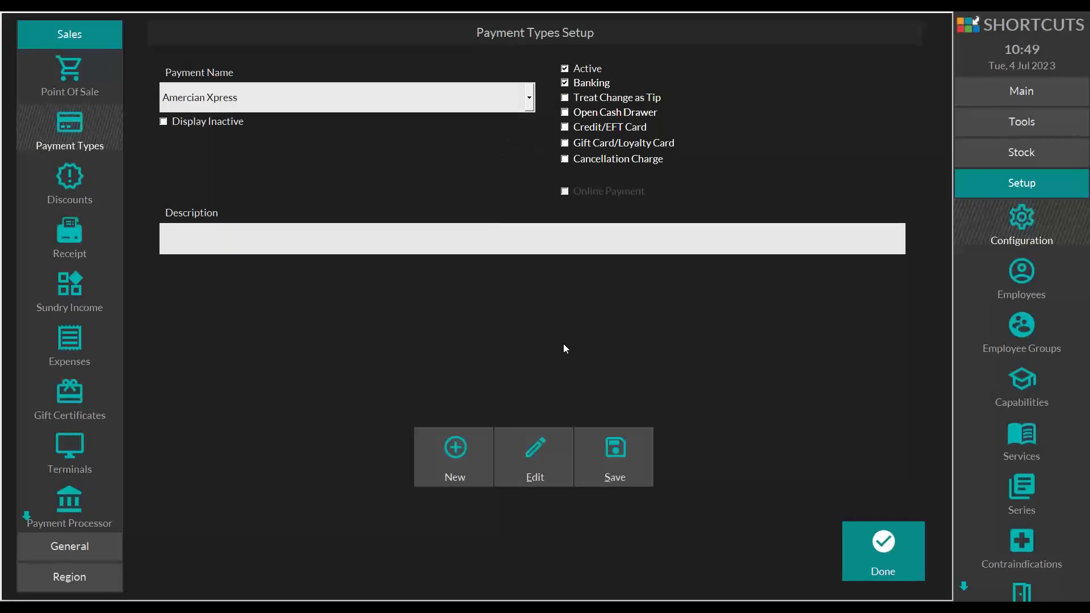
# Save the Amercian Xpress payment type and close the configuration
pyautogui.click(622, 442)
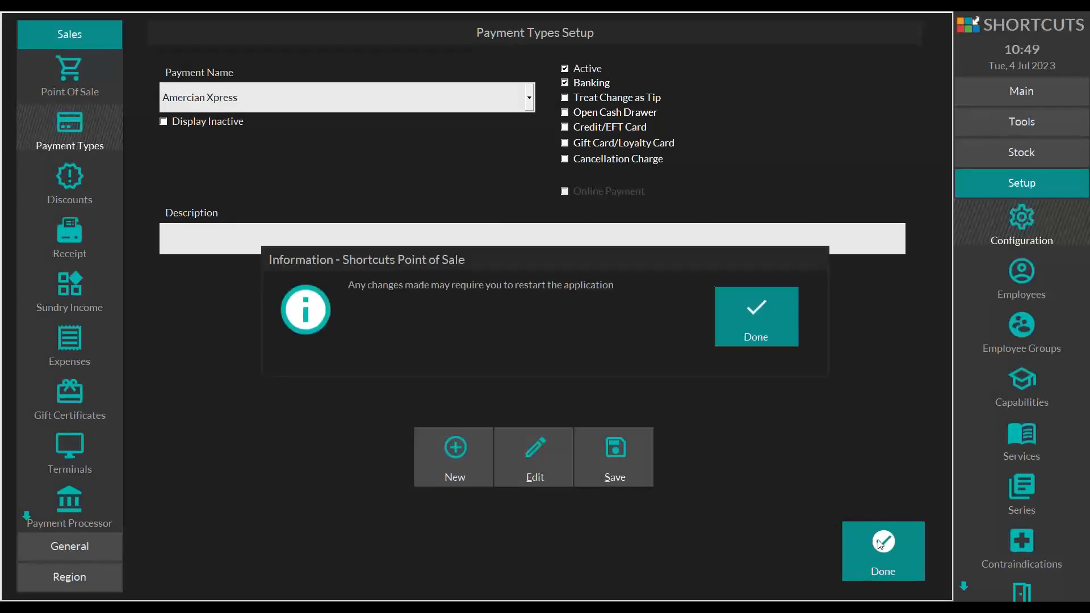
pyautogui.click(764, 321)
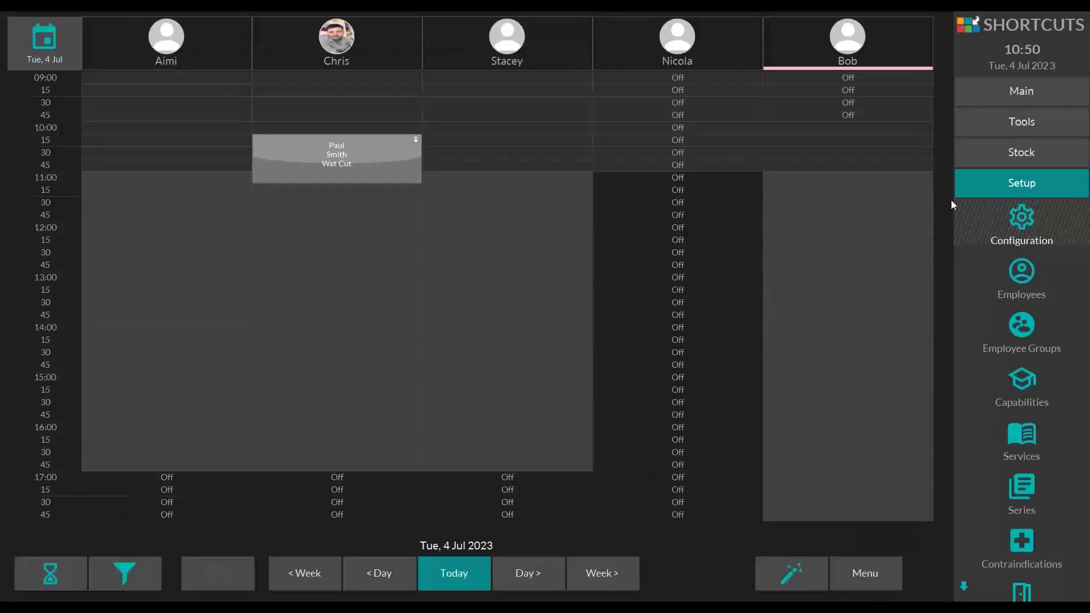
# Start a walk-in quick sale for the senior stylist with the Eyebrow Shape service from the Eyes category
pyautogui.click(1003, 106)
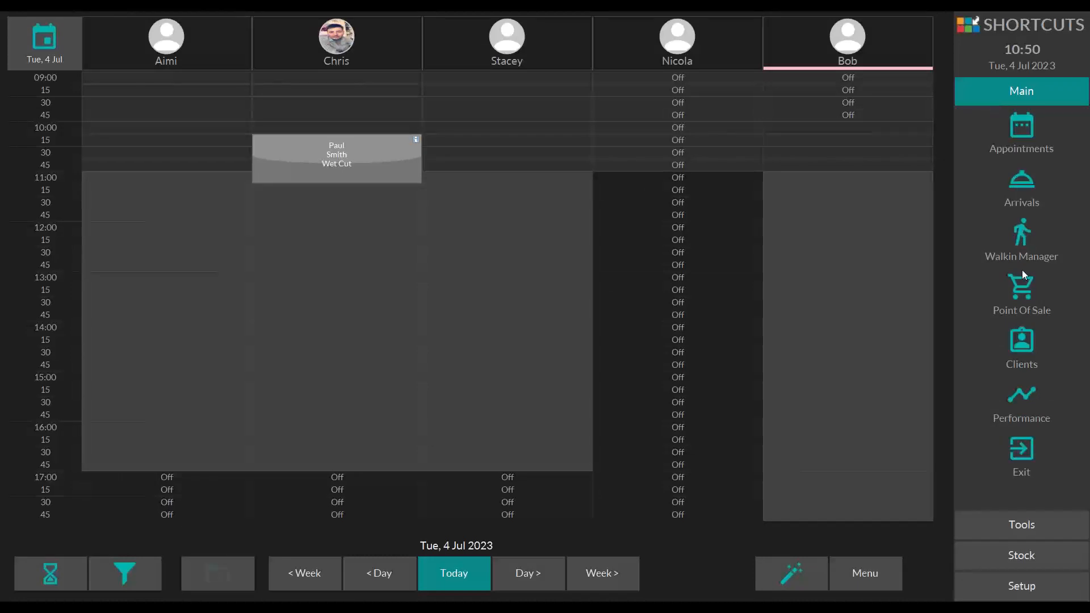
pyautogui.click(1024, 291)
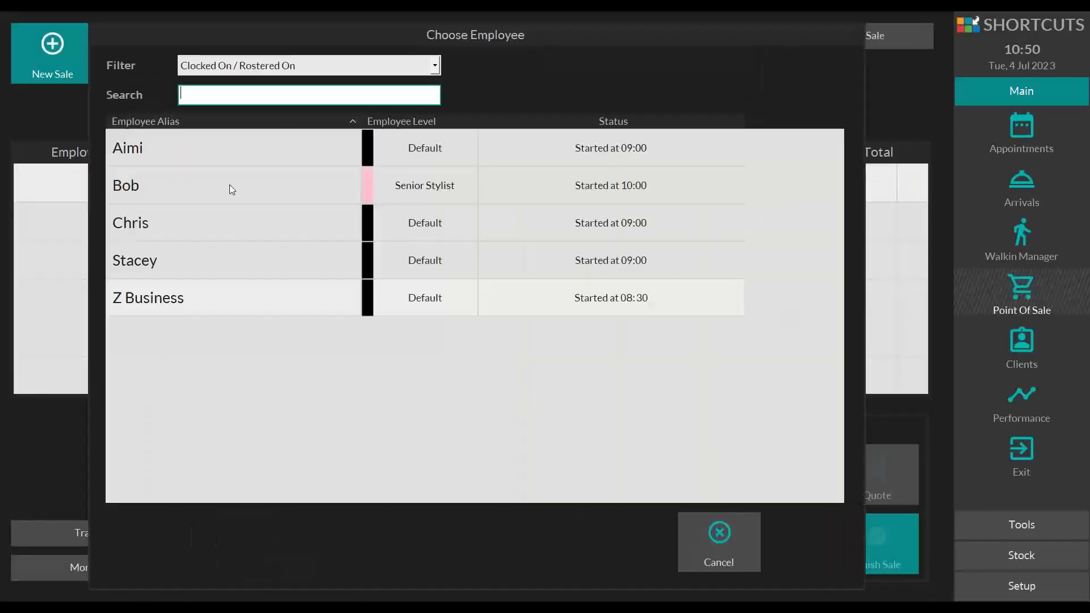
pyautogui.click(142, 188)
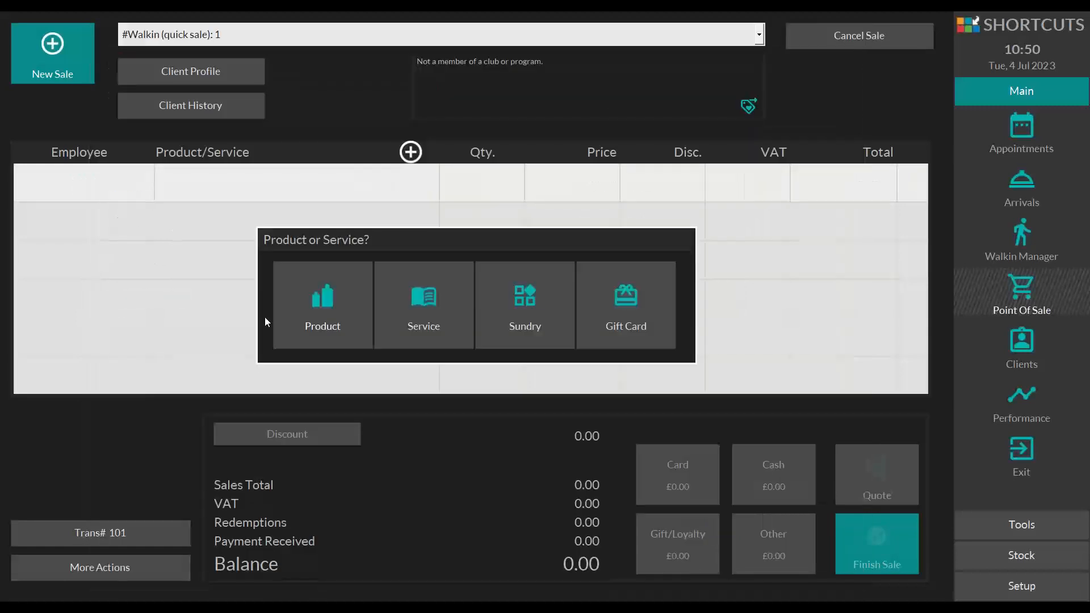
pyautogui.click(386, 318)
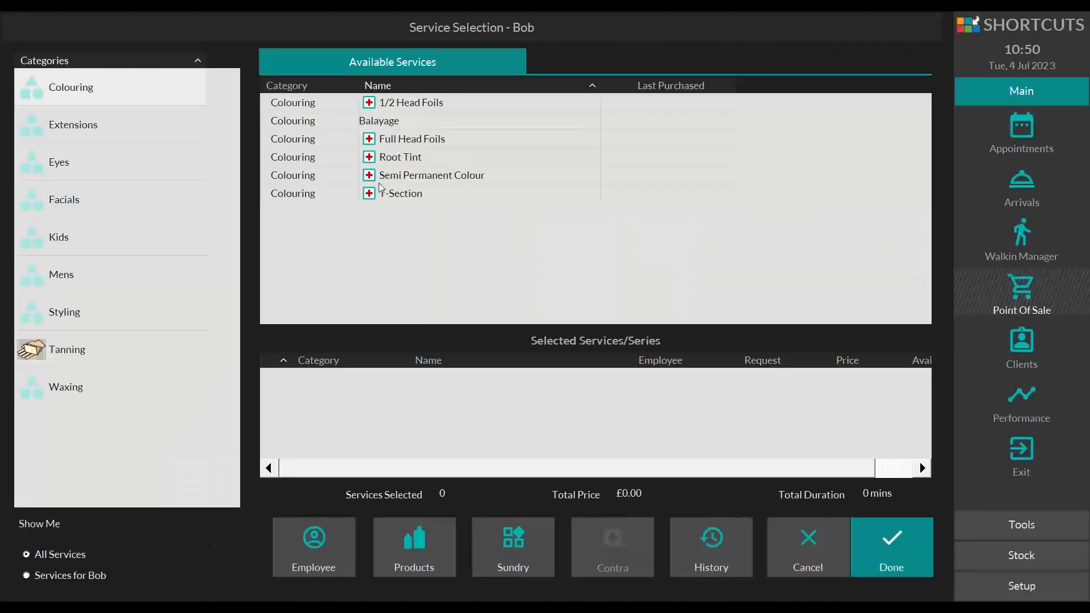
pyautogui.click(94, 171)
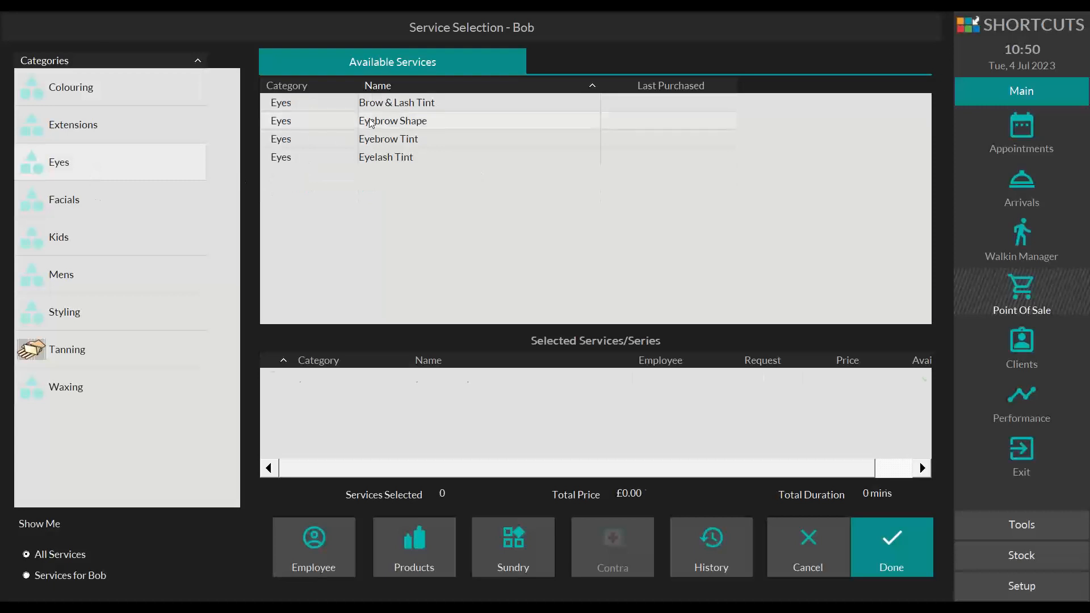
pyautogui.click(371, 123)
pyautogui.click(870, 539)
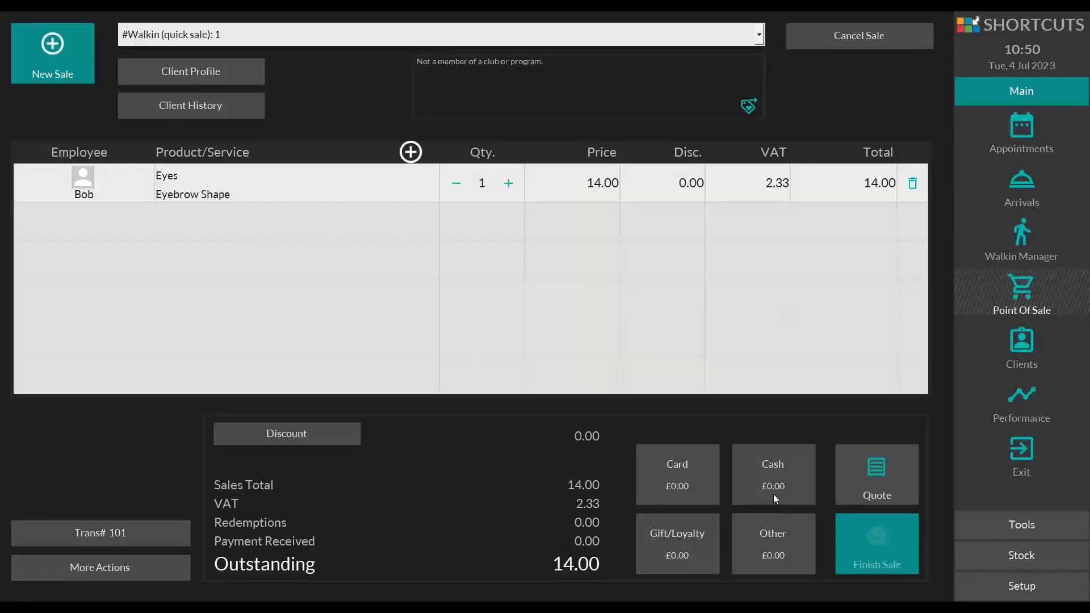
# Check the Card amount and the Other payment types without taking payment, and remove the Eyebrow Shape line from the sale
pyautogui.click(690, 466)
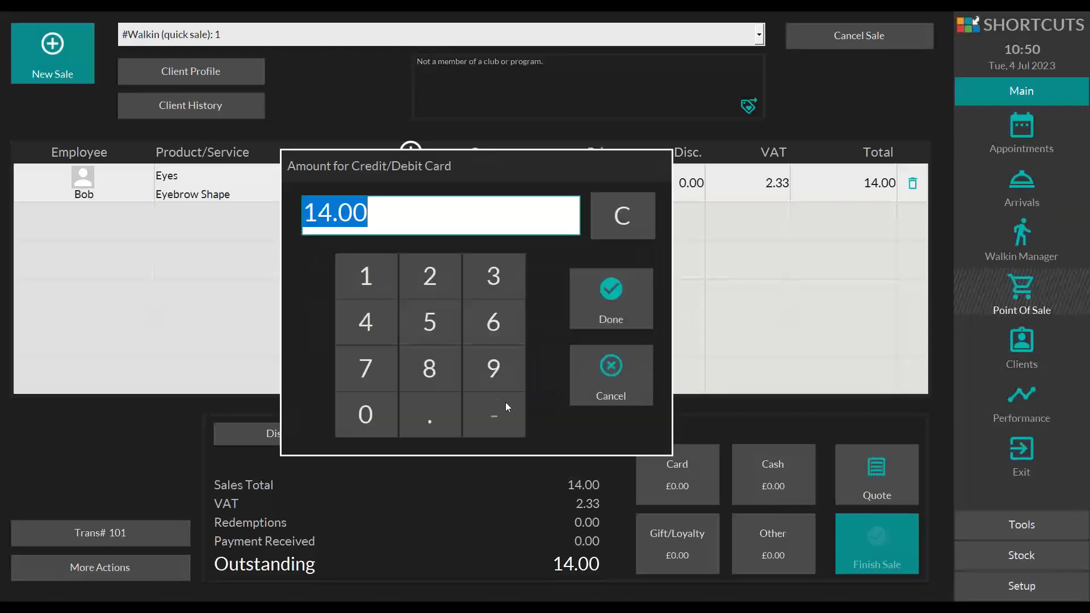
pyautogui.click(609, 372)
pyautogui.click(614, 369)
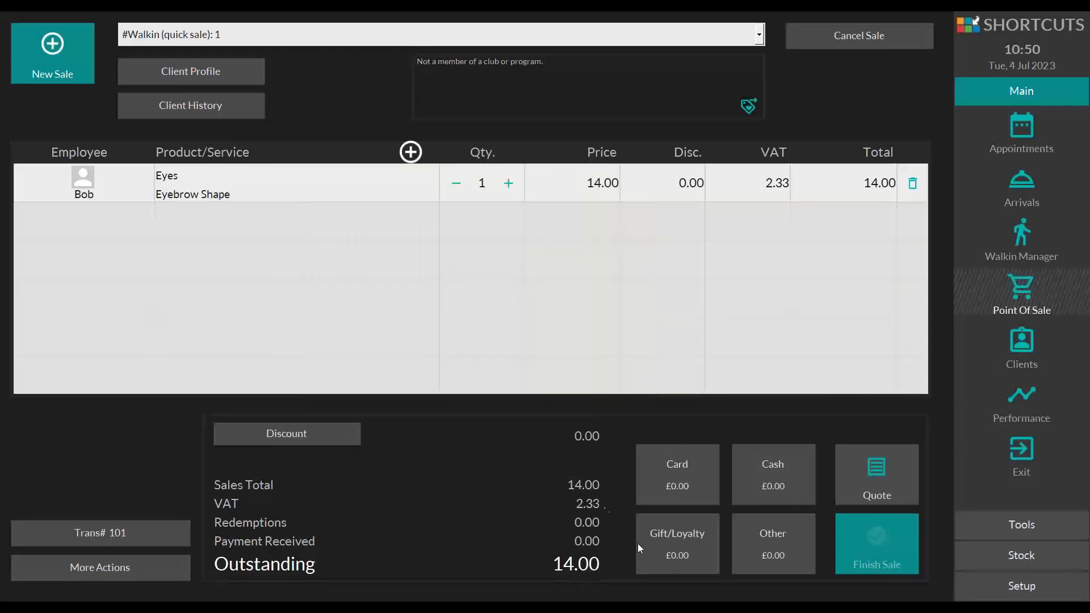
pyautogui.click(767, 562)
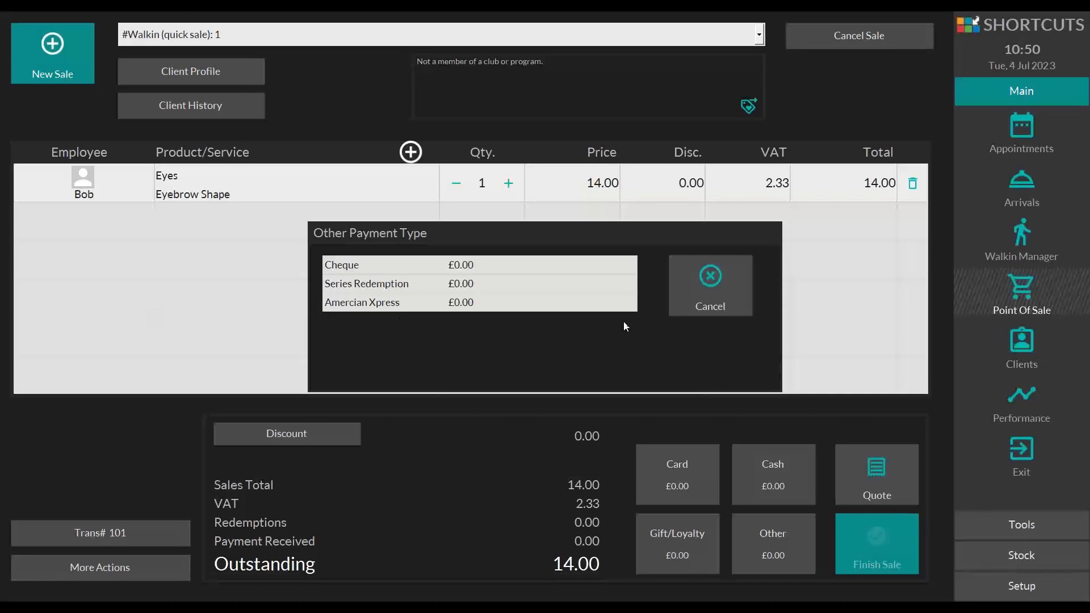
pyautogui.click(706, 287)
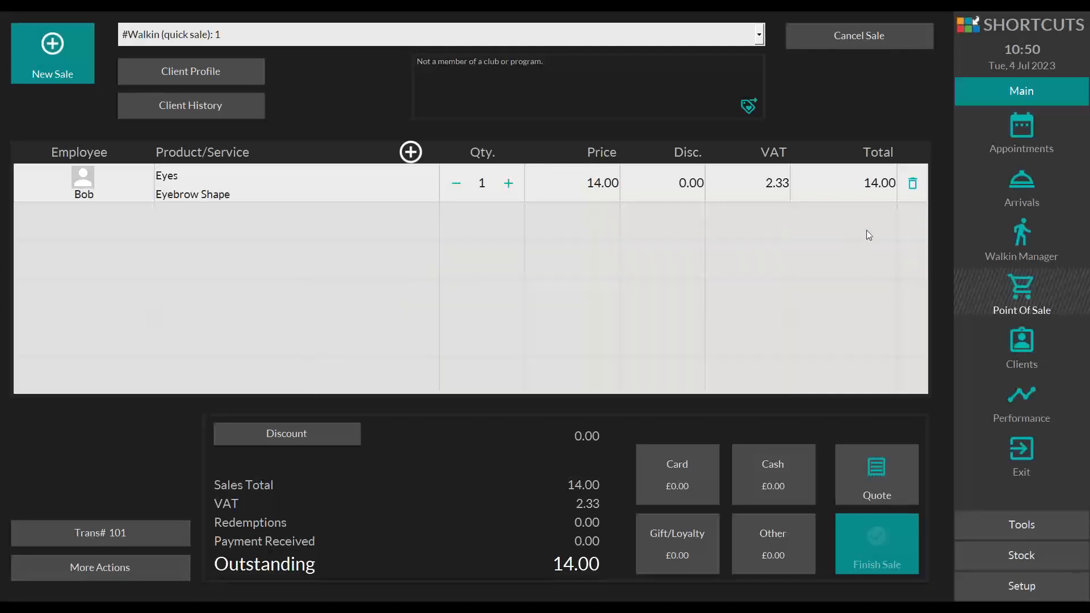
pyautogui.click(913, 183)
# Open the discount reasons configuration and examine the list of existing reasons
pyautogui.click(1032, 587)
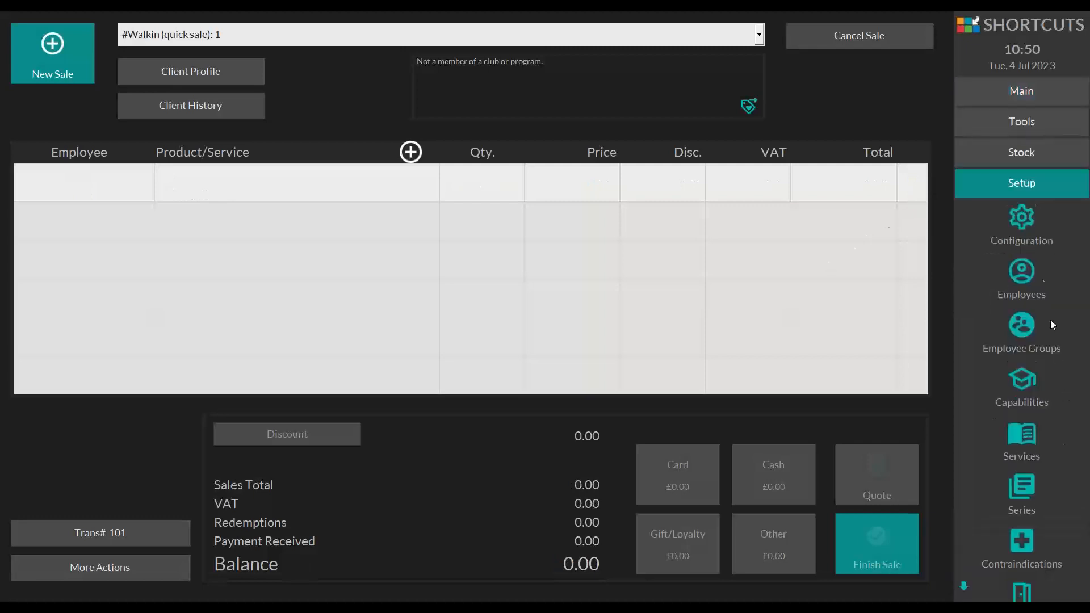
pyautogui.click(1017, 219)
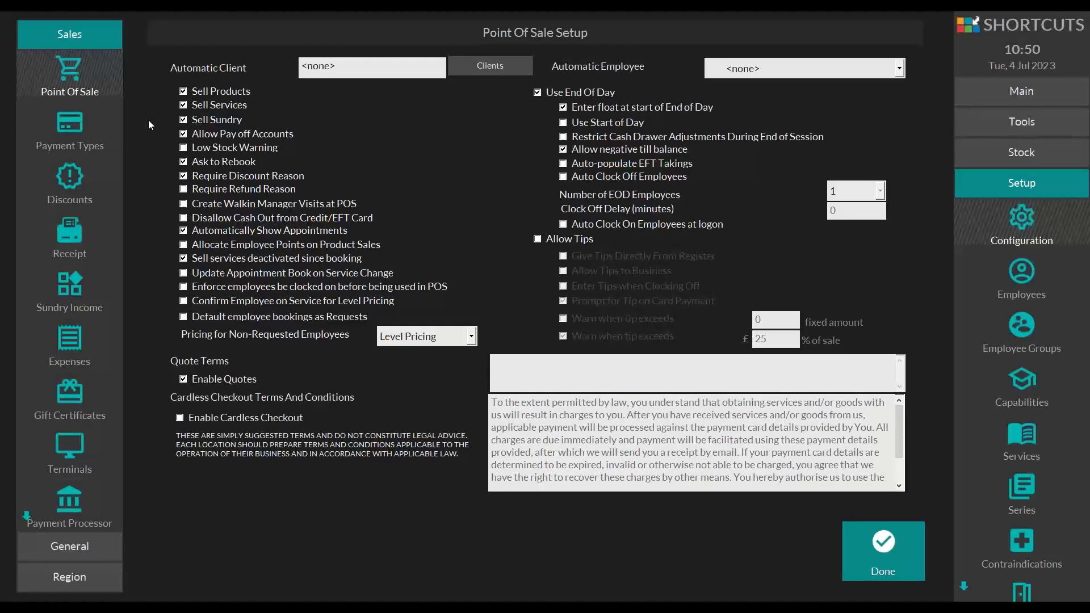
pyautogui.click(74, 178)
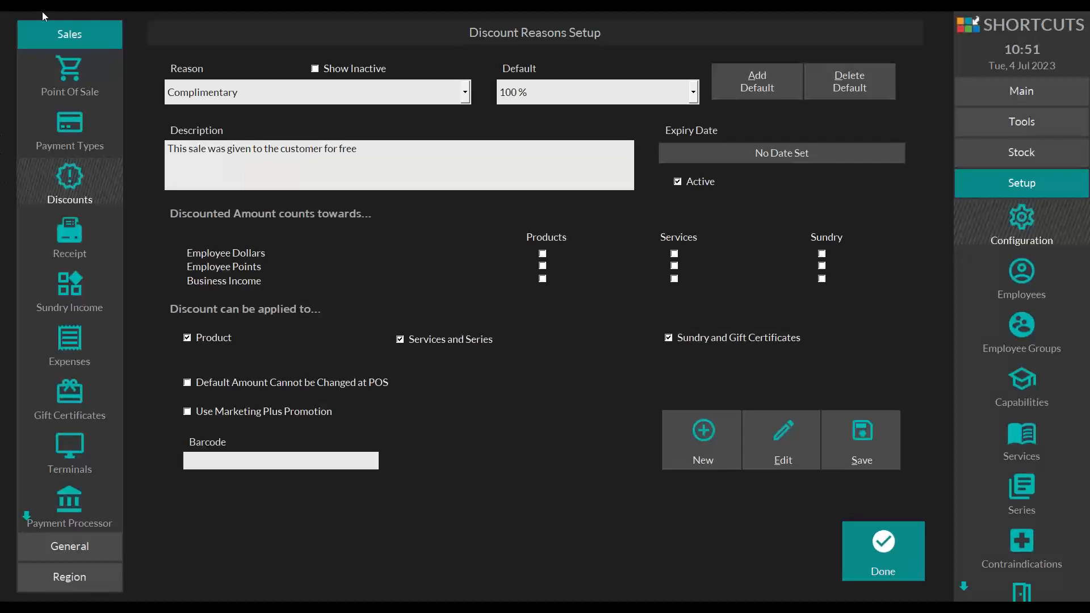
pyautogui.click(246, 102)
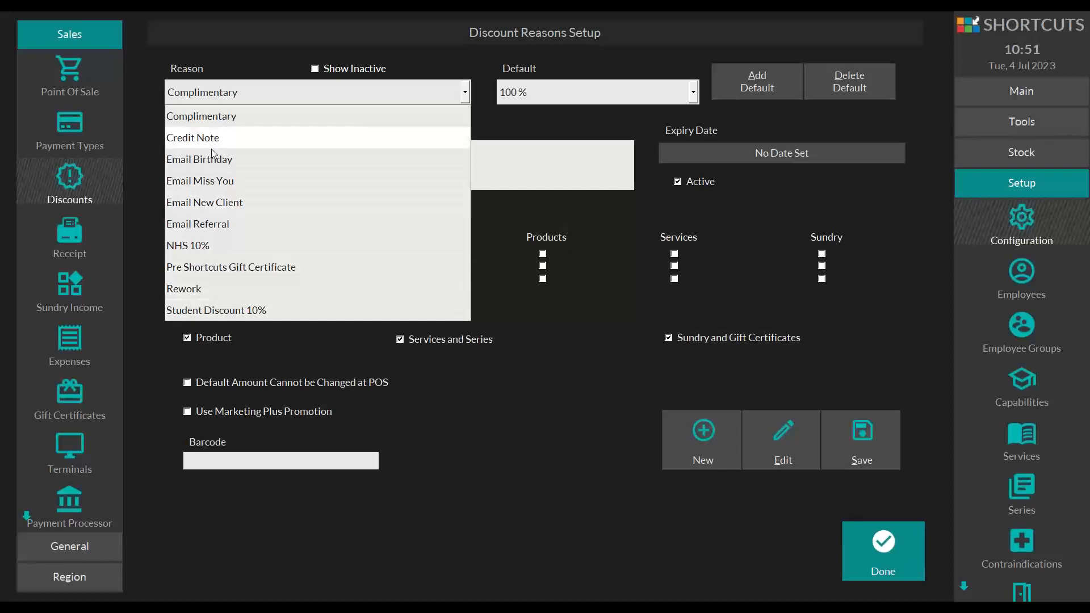
pyautogui.click(469, 423)
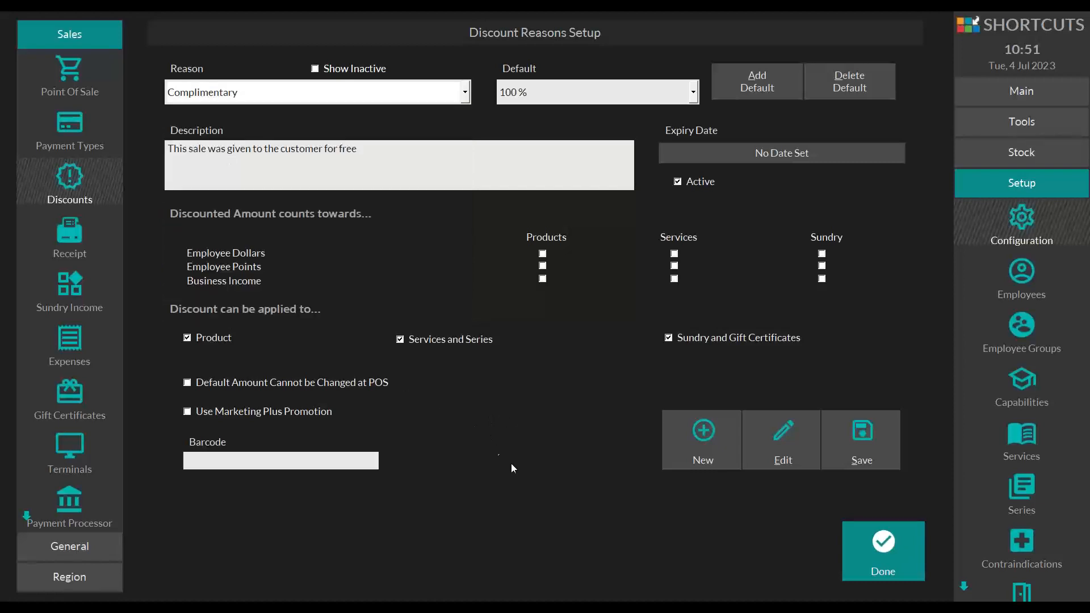
# Create a new discount reason named "Father's Day"
pyautogui.click(711, 442)
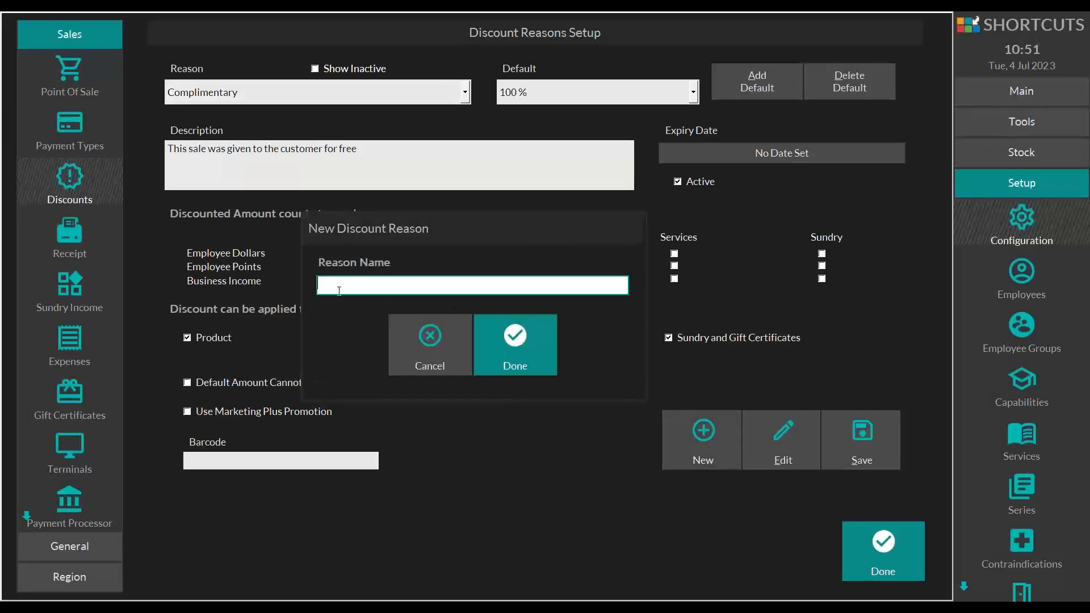
pyautogui.write("Father's Dayt")
pyautogui.press('BackSpace')
pyautogui.click(524, 370)
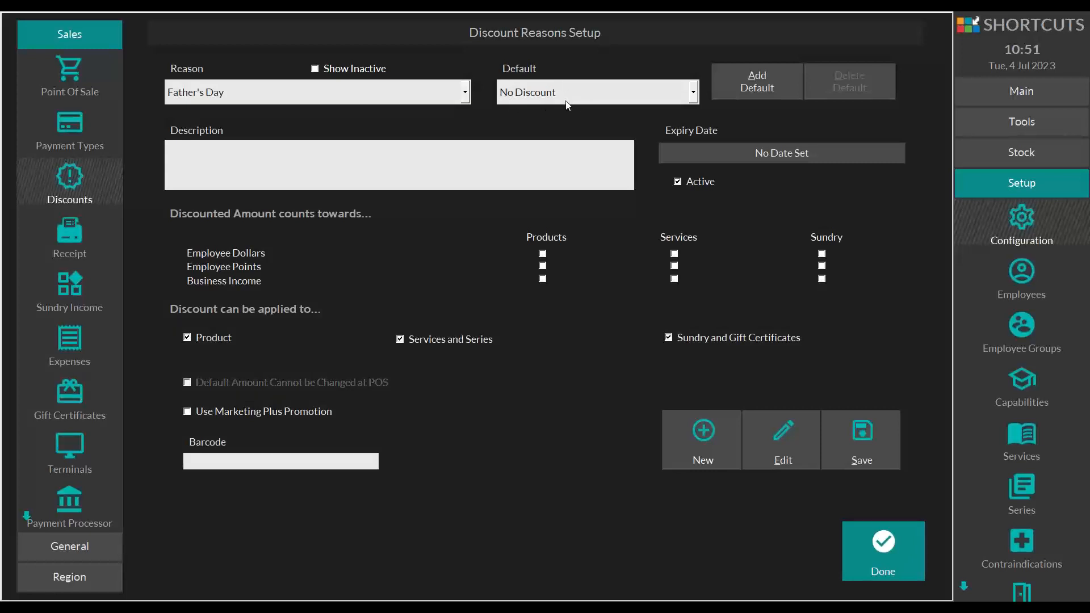
# Try a Fixed Amount default for the Father's Day discount, cancel the amount entry and look through the percentage options
pyautogui.click(694, 95)
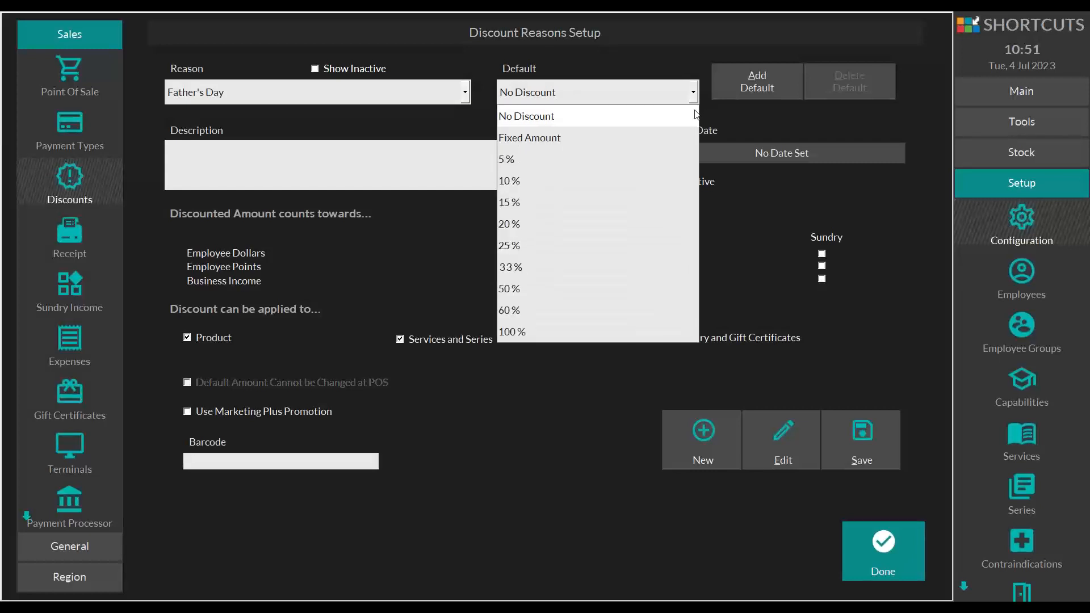
pyautogui.click(508, 143)
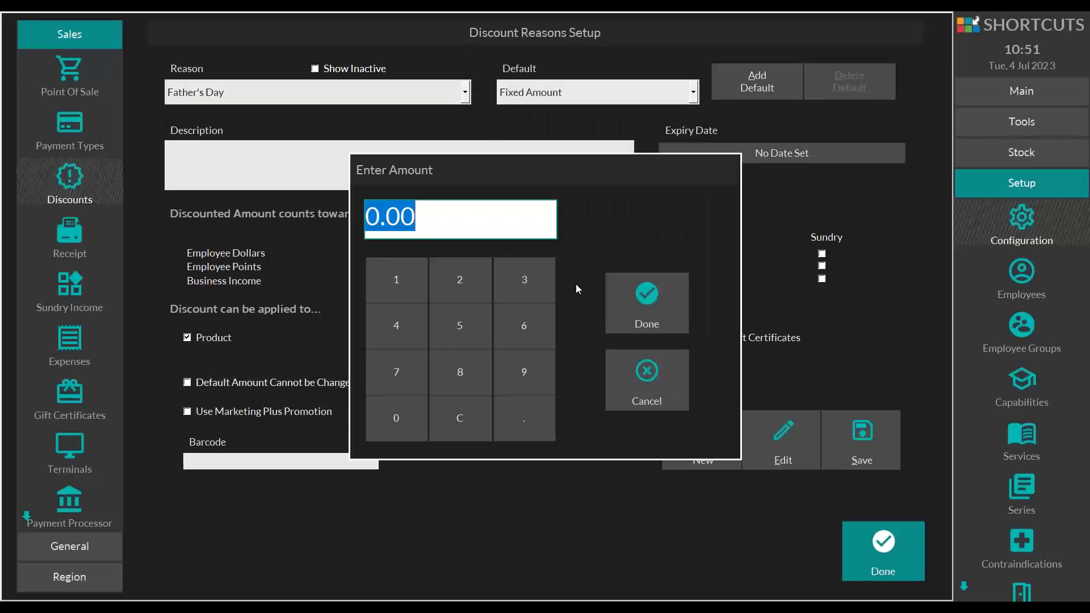
pyautogui.click(639, 380)
pyautogui.click(600, 98)
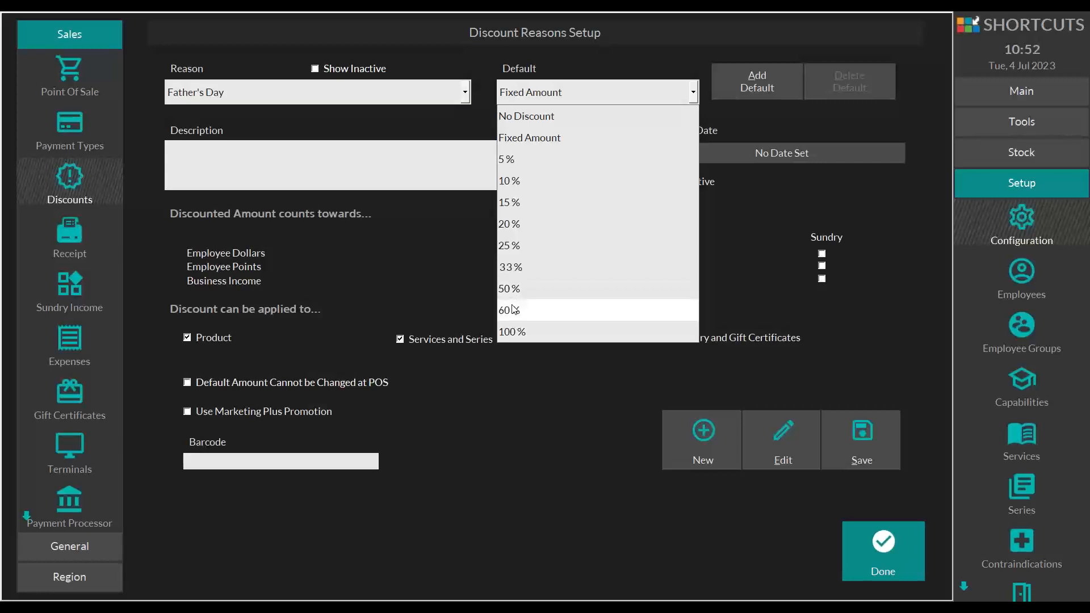
pyautogui.click(474, 248)
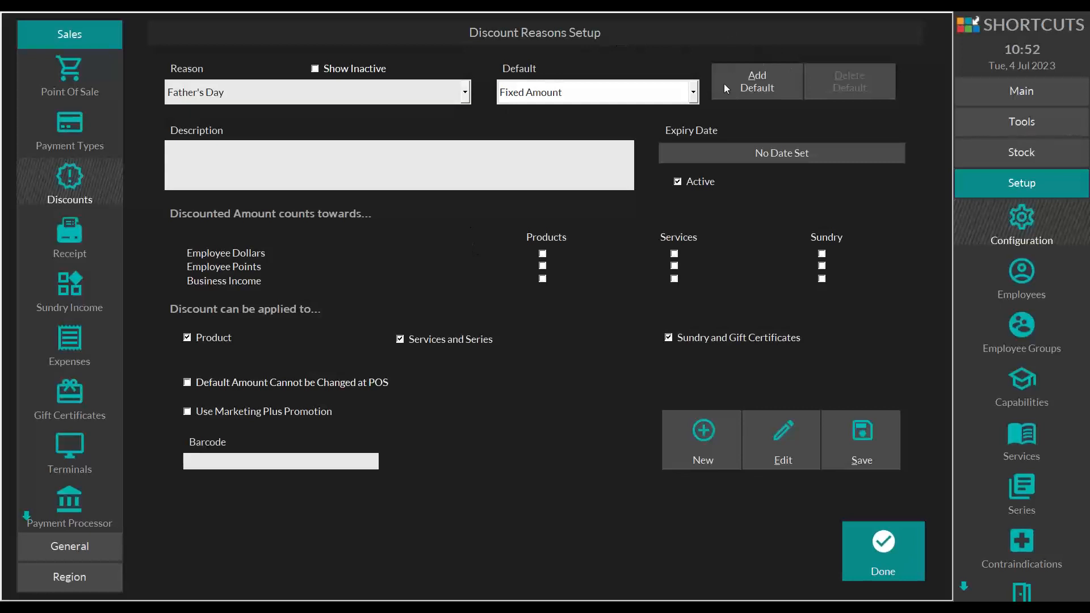
# Add a new default discount of 75% and assign it to the Father's Day reason
pyautogui.click(758, 84)
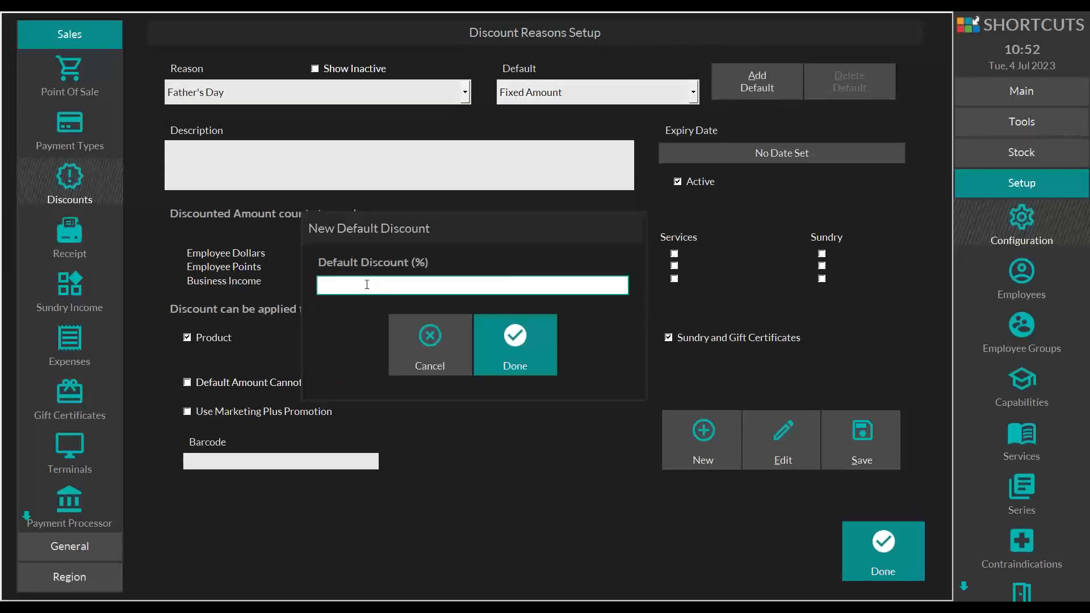
pyautogui.write('75')
pyautogui.click(494, 359)
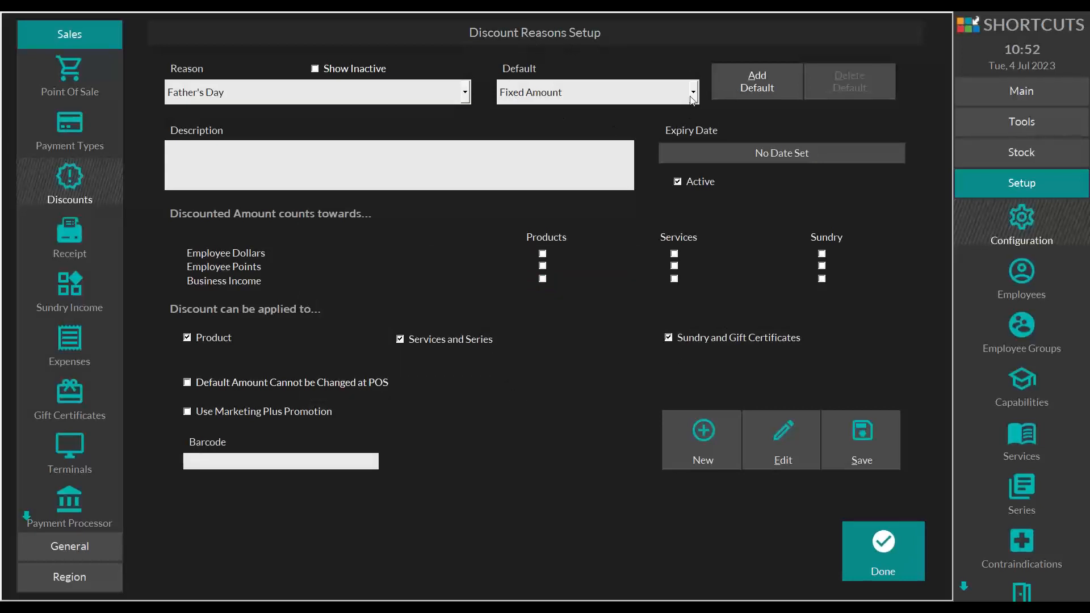
pyautogui.click(592, 94)
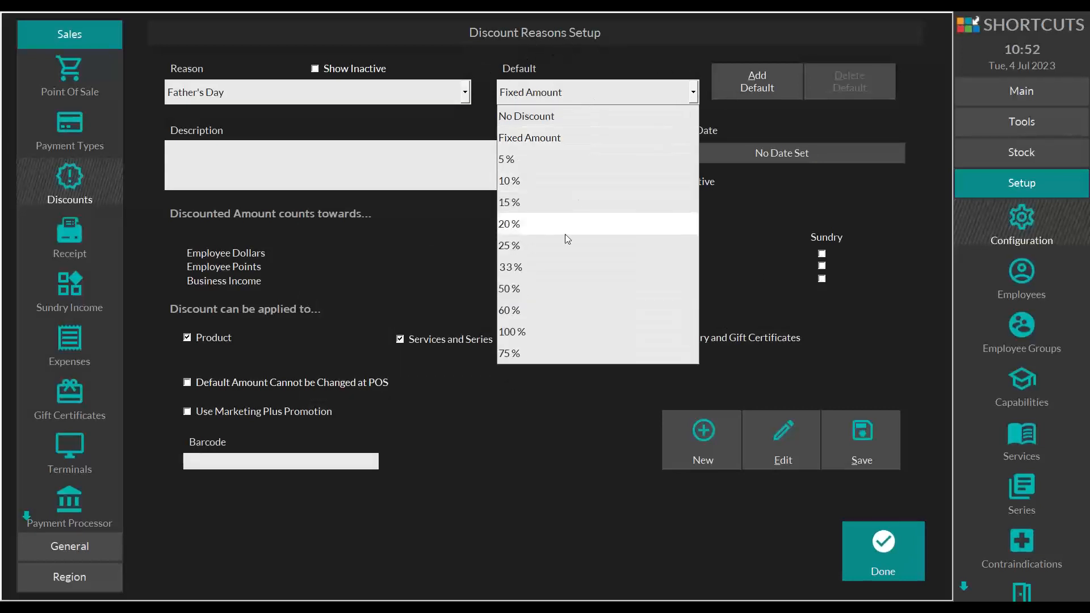
pyautogui.click(508, 354)
pyautogui.click(245, 169)
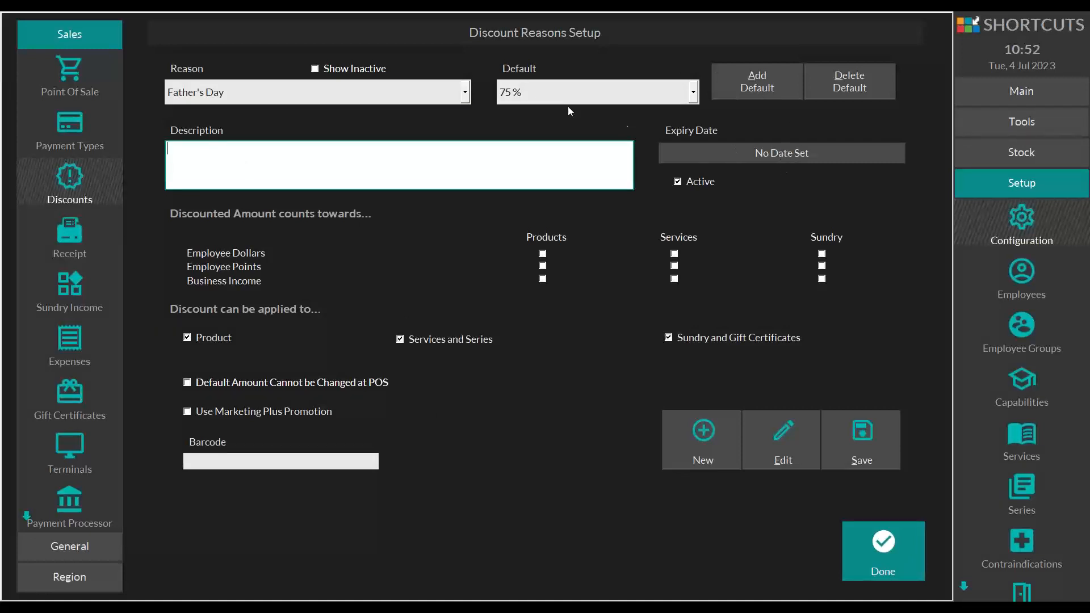
pyautogui.click(447, 101)
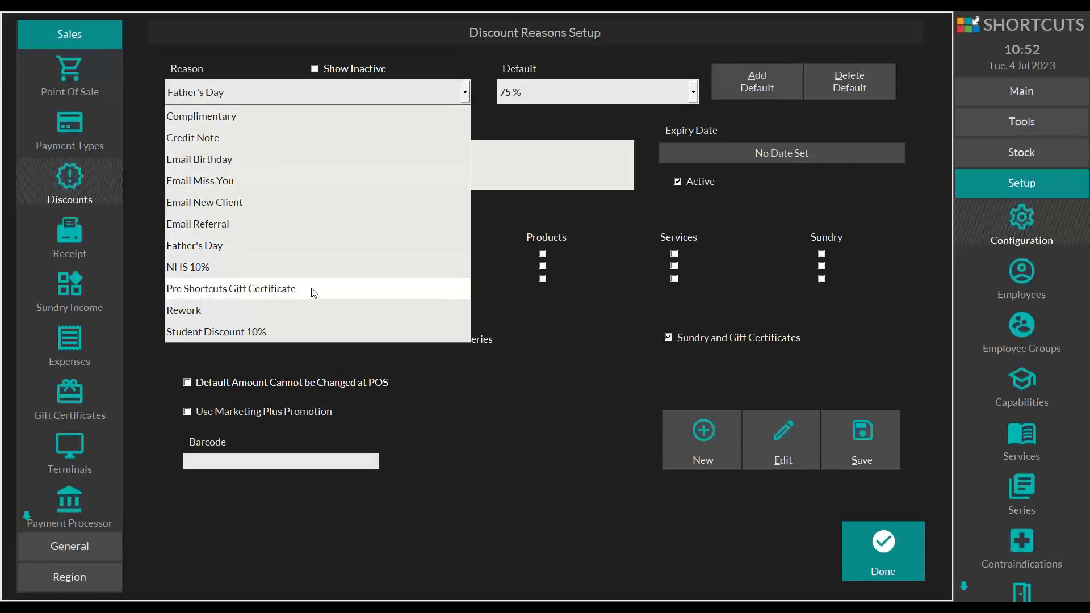
pyautogui.click(460, 390)
# Set the expiry date of the Father's Day discount to 31 March 2024
pyautogui.click(809, 157)
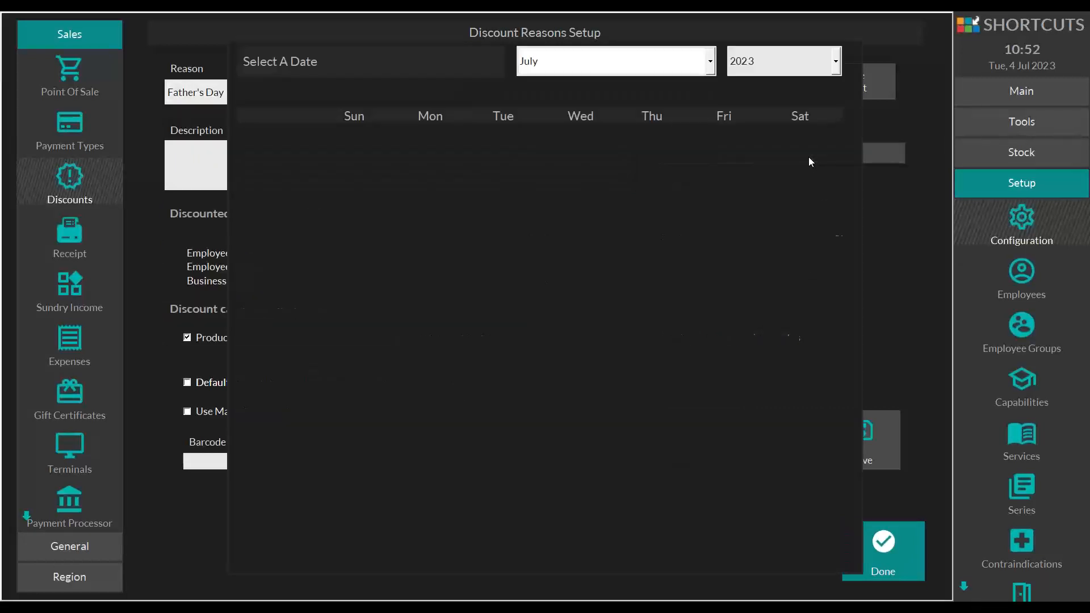
pyautogui.click(713, 74)
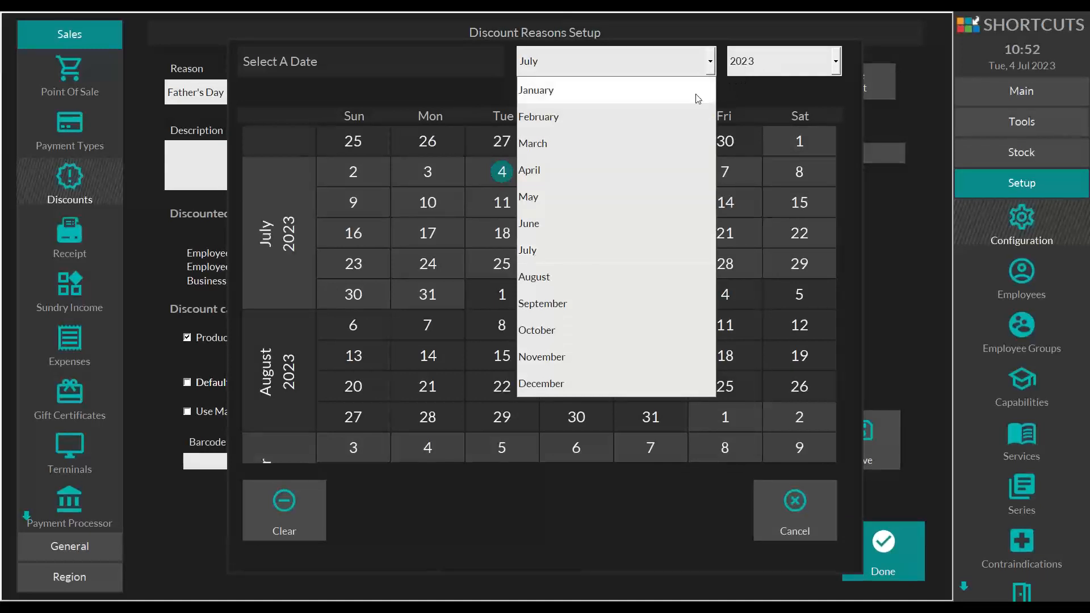
pyautogui.click(824, 74)
pyautogui.click(825, 73)
pyautogui.click(756, 114)
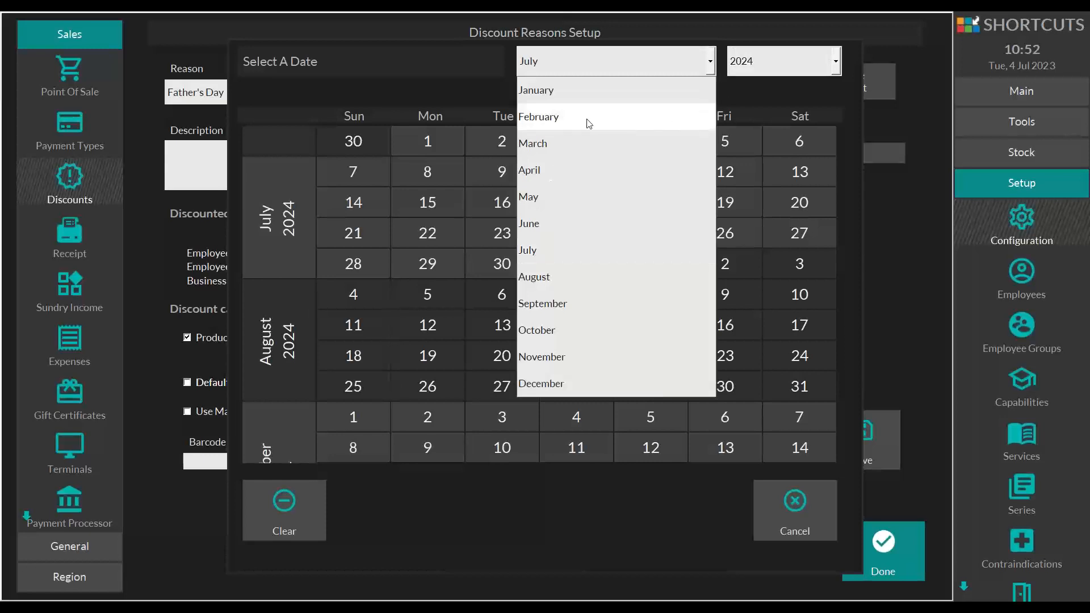
pyautogui.click(546, 148)
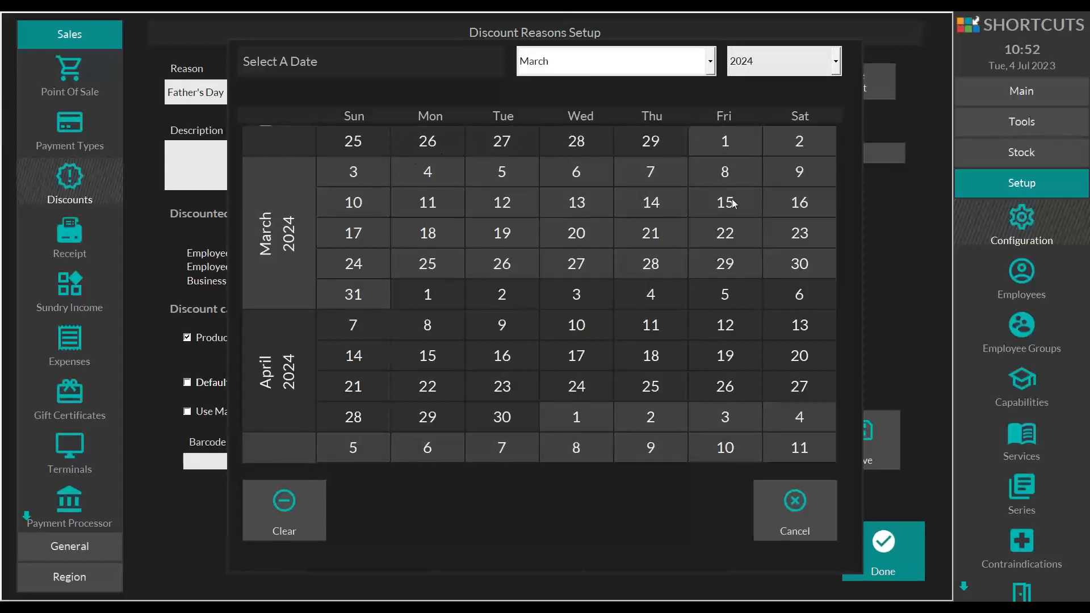
pyautogui.click(383, 304)
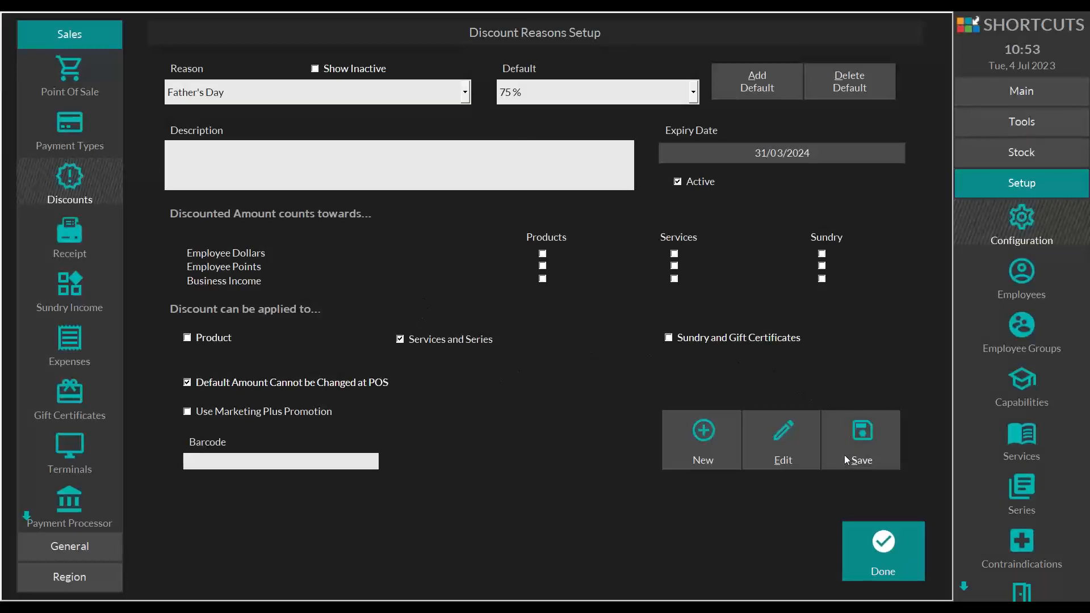
# Close the discount reasons configuration and return to the main section
pyautogui.click(868, 543)
pyautogui.click(761, 341)
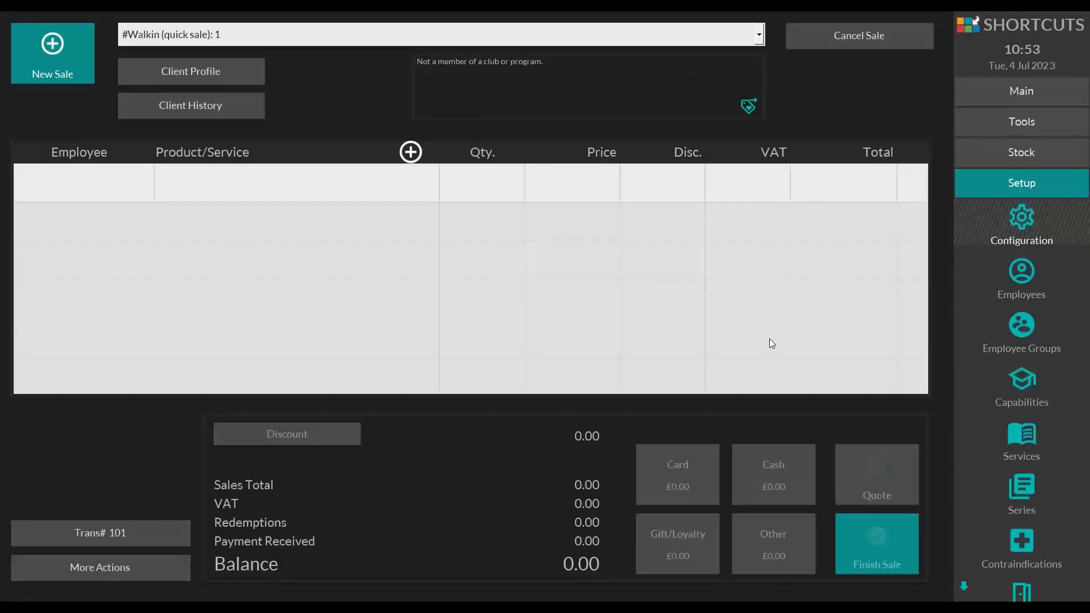
pyautogui.click(1021, 100)
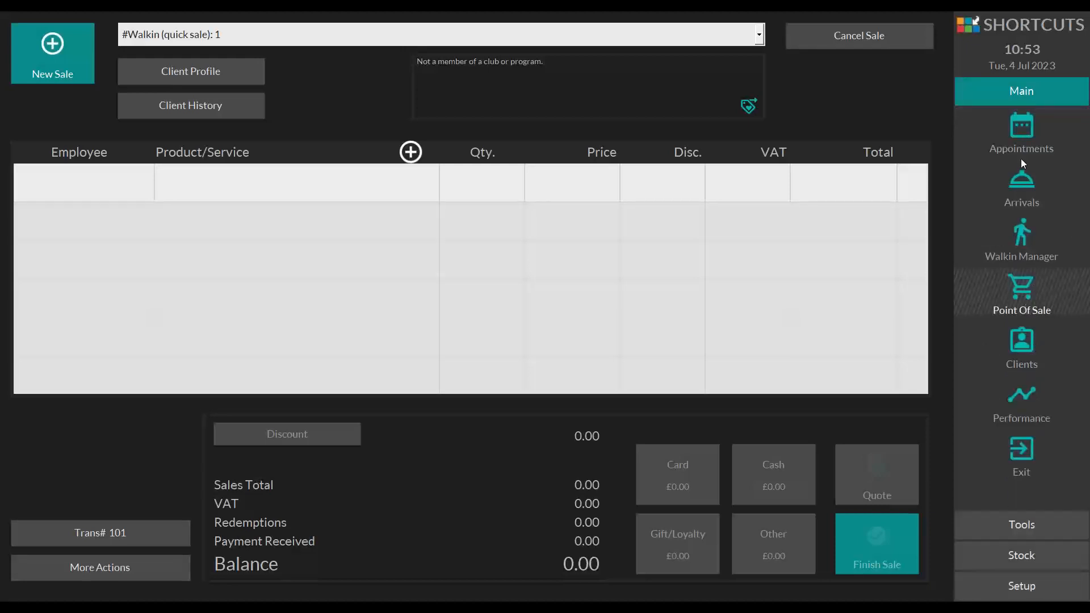
# Add an Eyebrow Shape service from the Eyes category to the walk-in quick sale, performed by the Senior Stylist
pyautogui.click(1019, 135)
pyautogui.click(1025, 284)
pyautogui.click(191, 185)
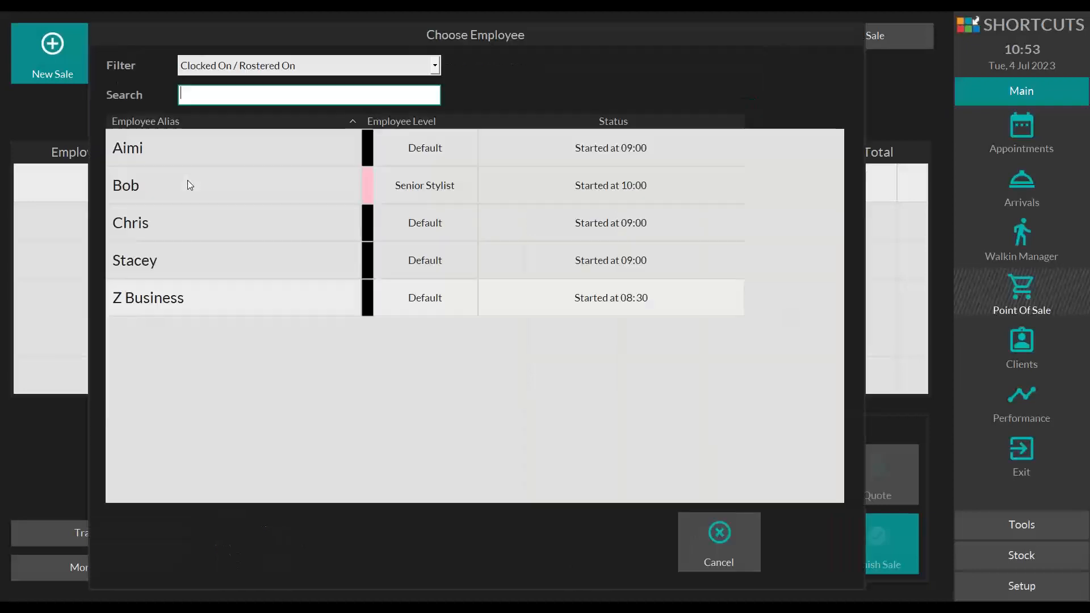
pyautogui.click(141, 184)
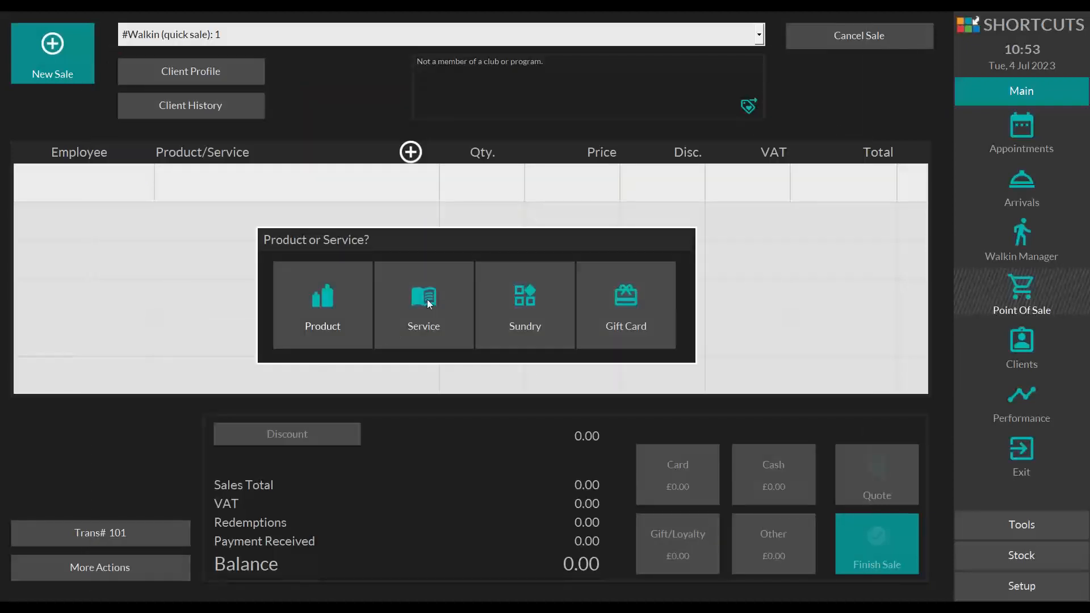
pyautogui.click(426, 301)
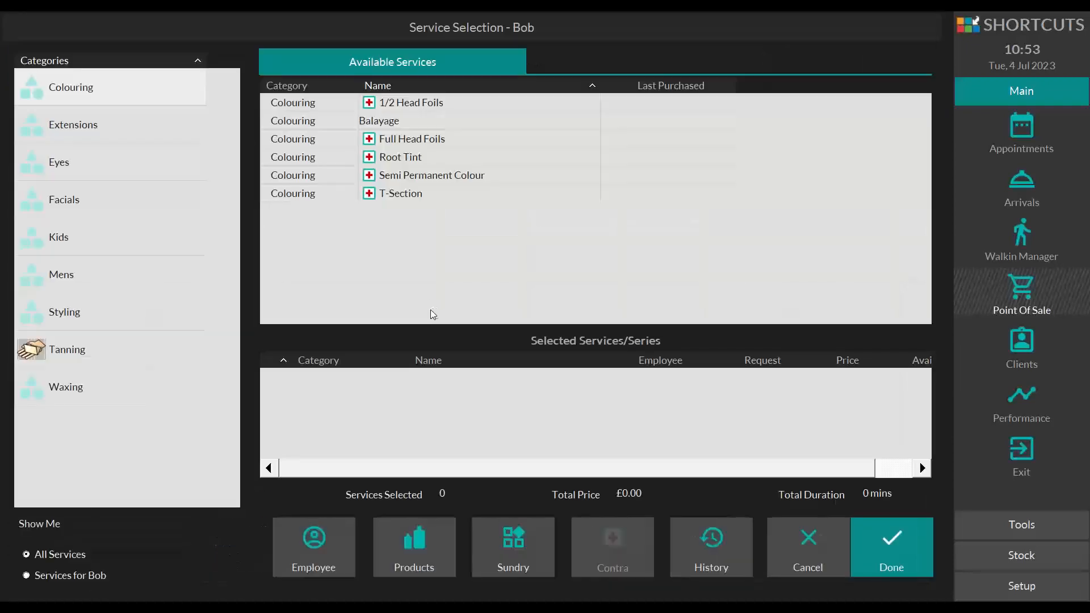
pyautogui.click(61, 163)
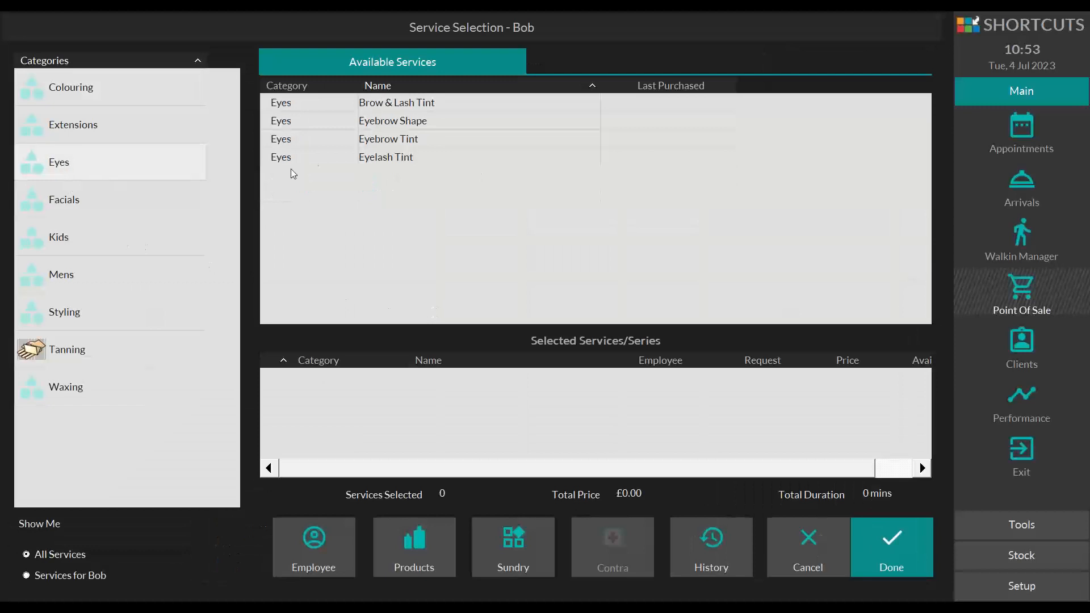
pyautogui.click(392, 129)
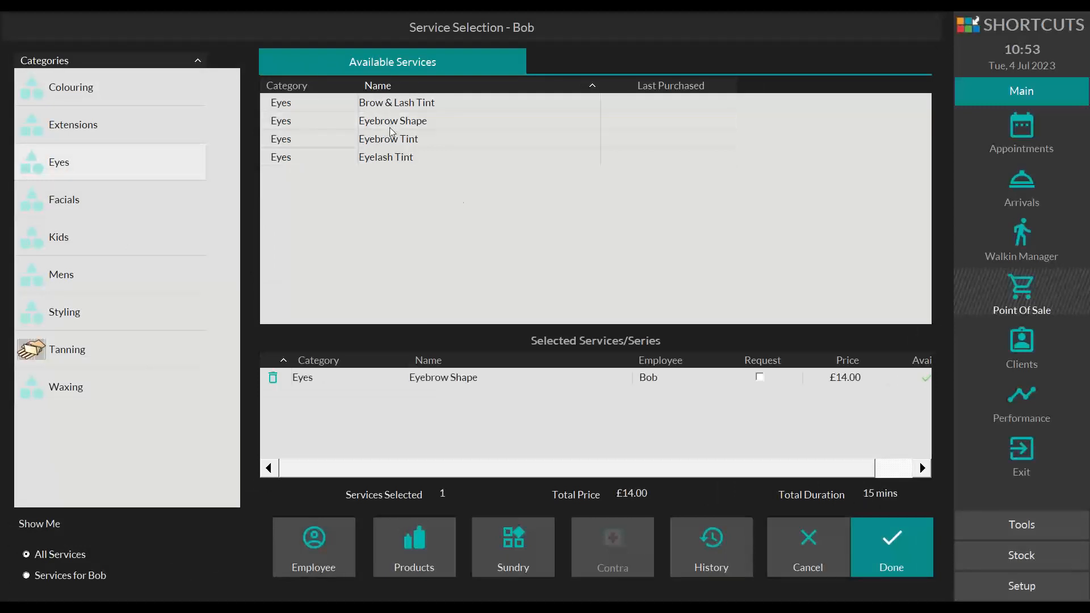
pyautogui.click(892, 547)
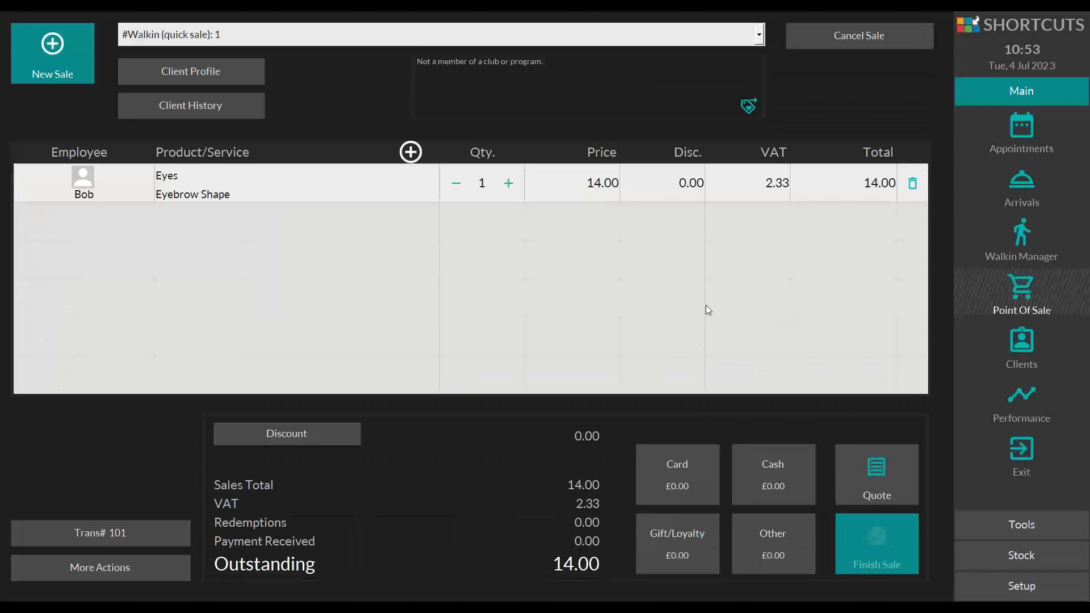
# Examine the Father's Day and NHS 10% reasons in the Eyebrow Shape line discount, and cancel without applying one
pyautogui.click(663, 185)
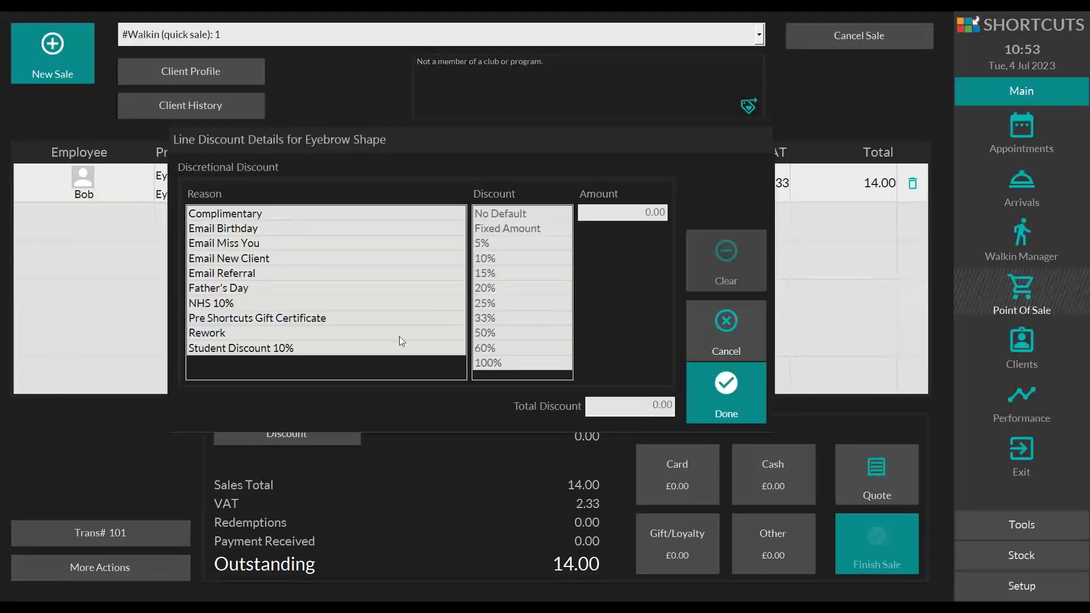
pyautogui.click(242, 290)
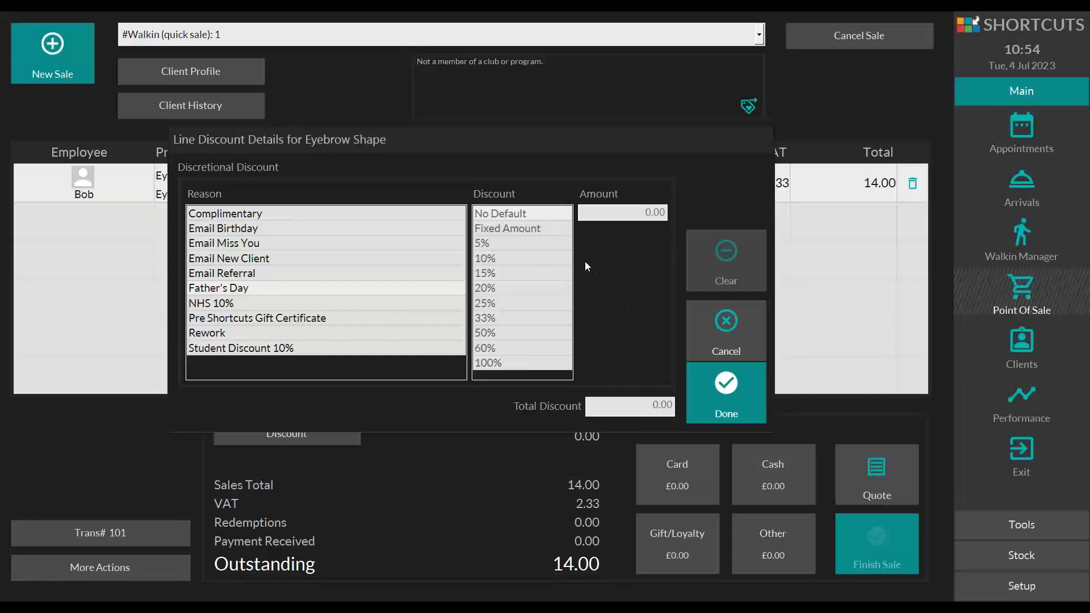
pyautogui.click(268, 303)
pyautogui.click(259, 305)
pyautogui.click(723, 325)
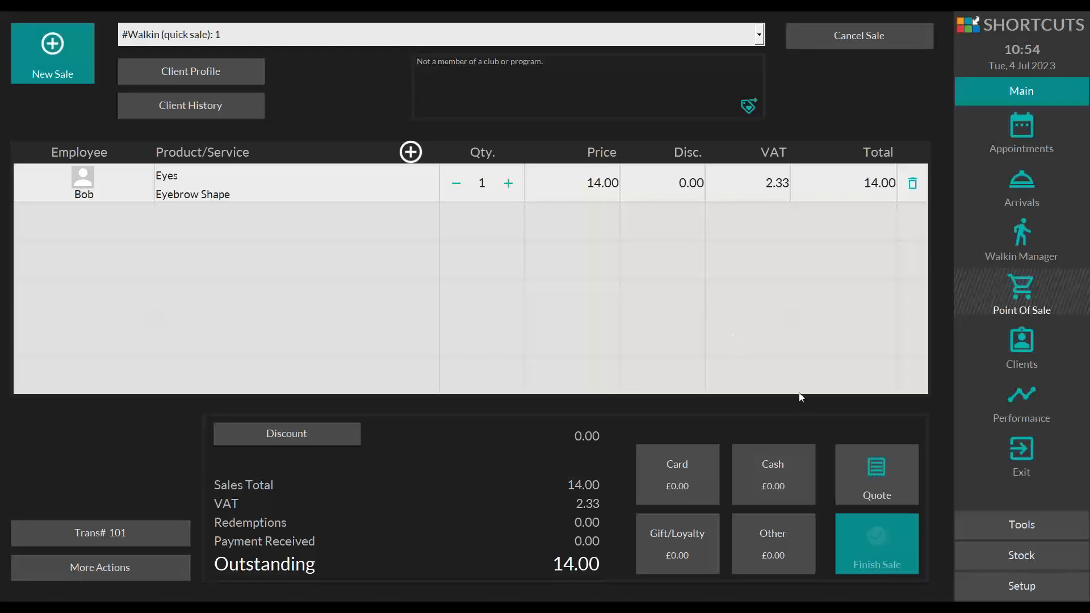
# Run the Discount Reason Breakdown report from the Transactions reports for the current day
pyautogui.click(997, 534)
pyautogui.click(1034, 155)
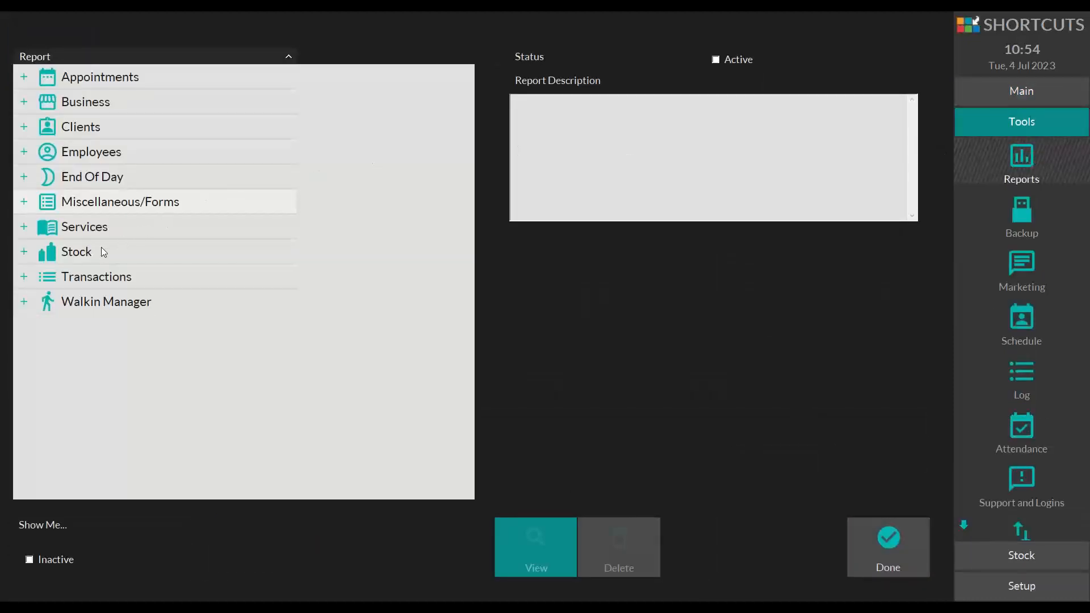
pyautogui.click(24, 276)
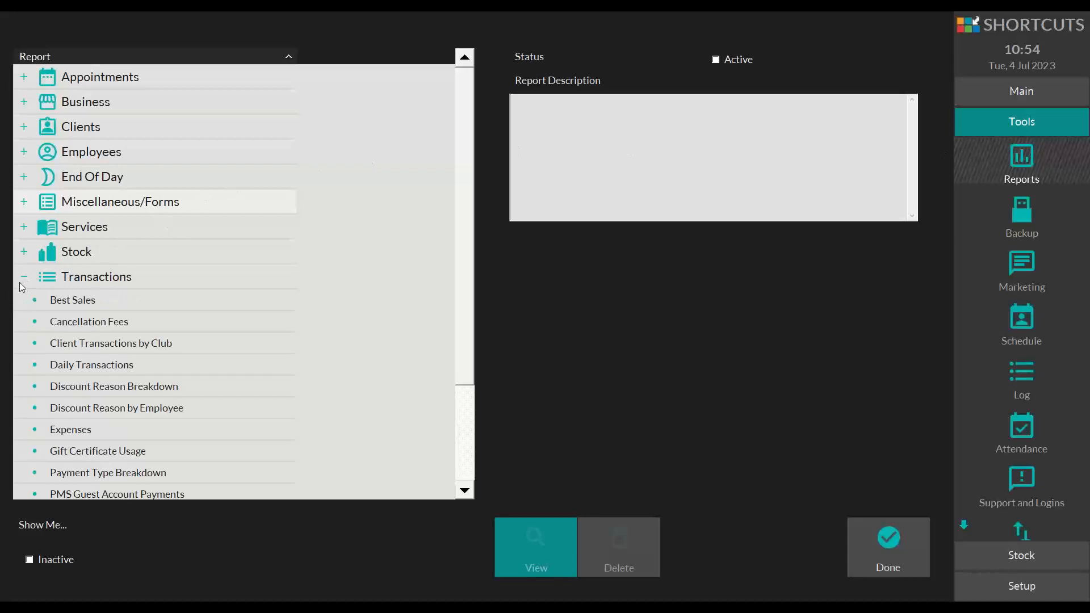
pyautogui.click(146, 390)
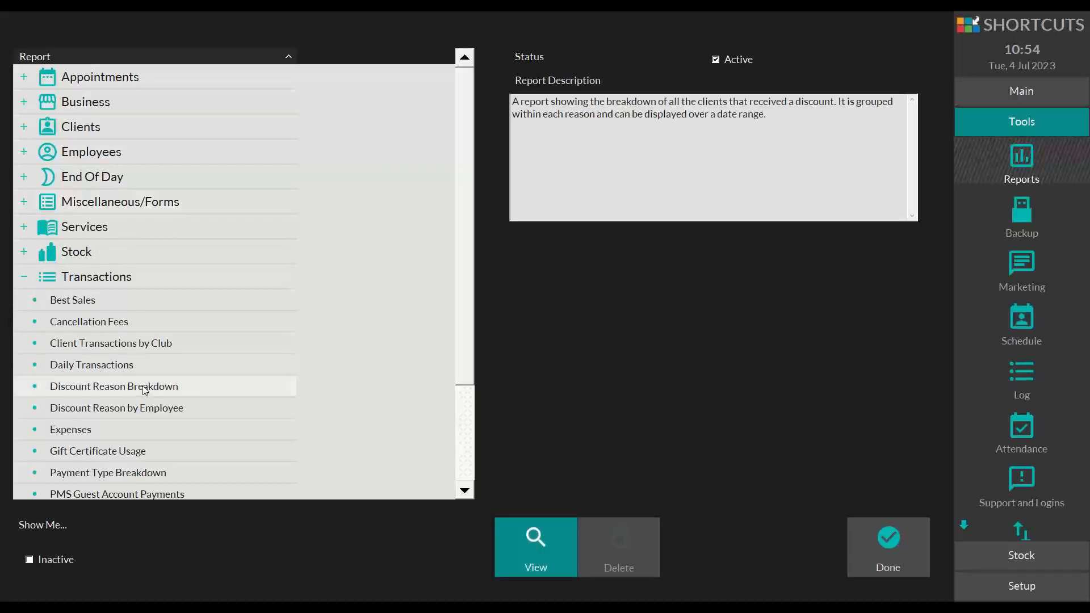
pyautogui.click(511, 540)
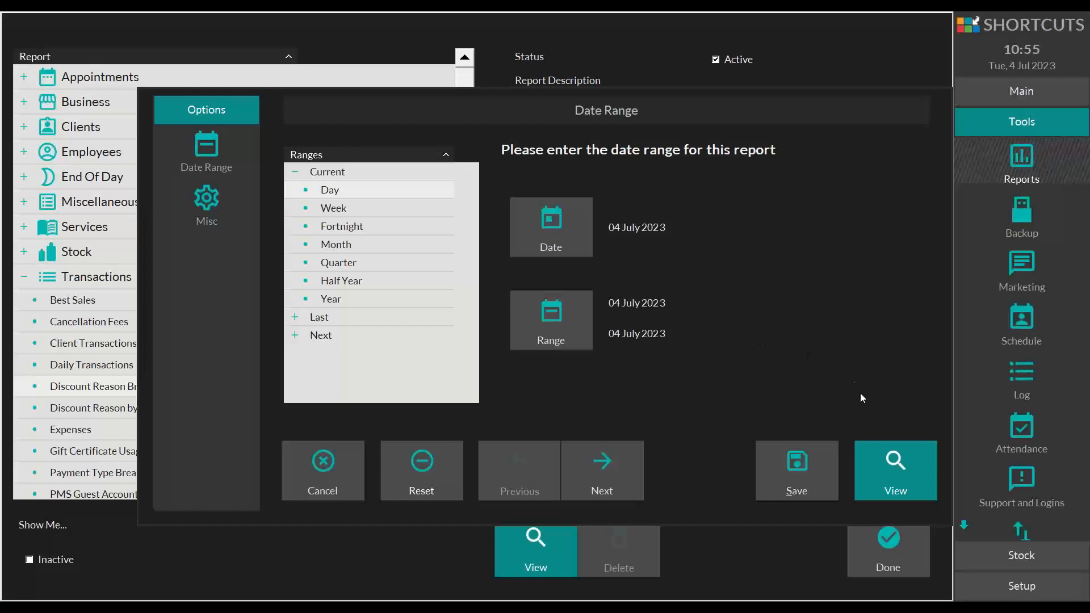
pyautogui.click(893, 453)
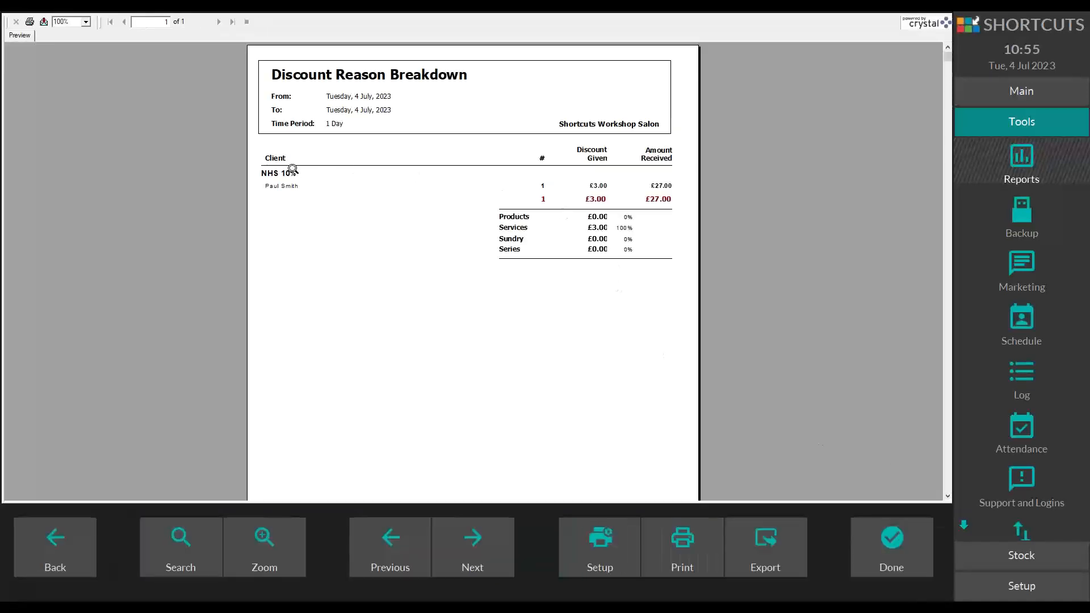
# Examine the client, discount reason, discount given and amount received in the report, and close the reports
pyautogui.click(283, 187)
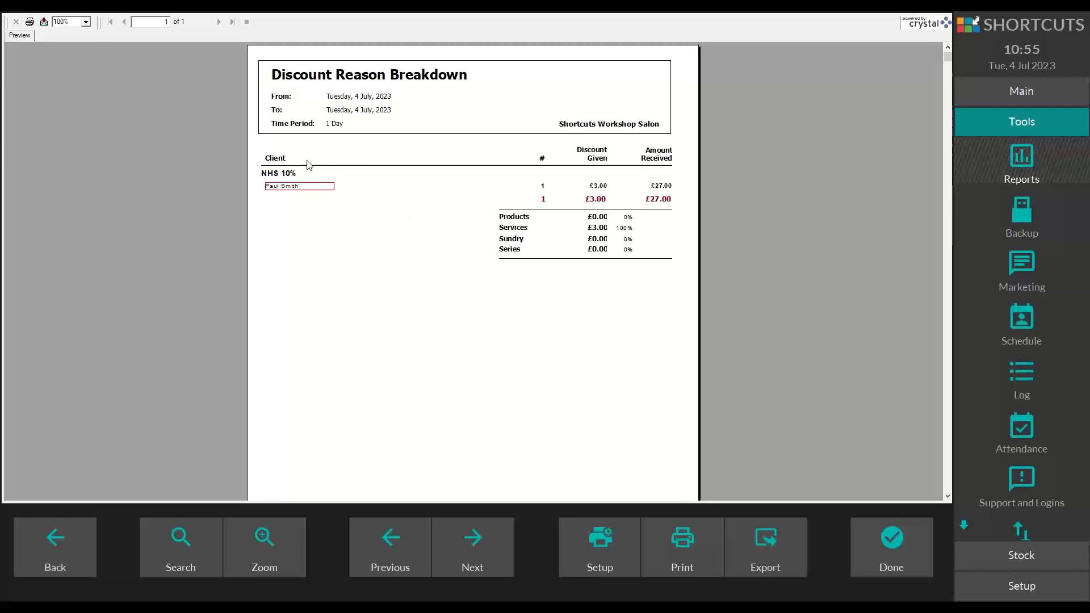
pyautogui.click(287, 172)
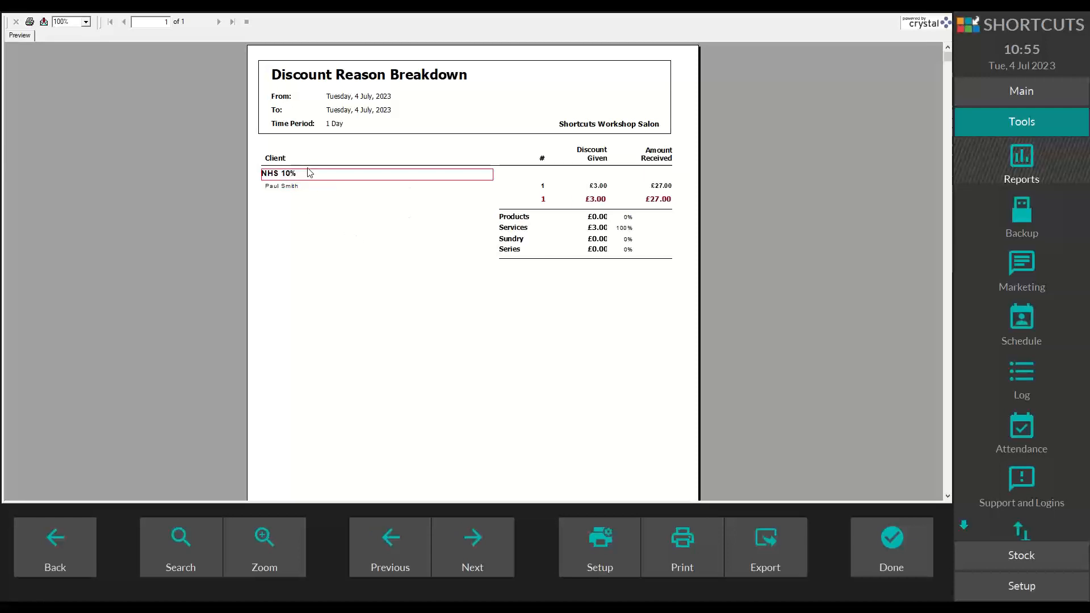
pyautogui.click(599, 187)
pyautogui.click(659, 186)
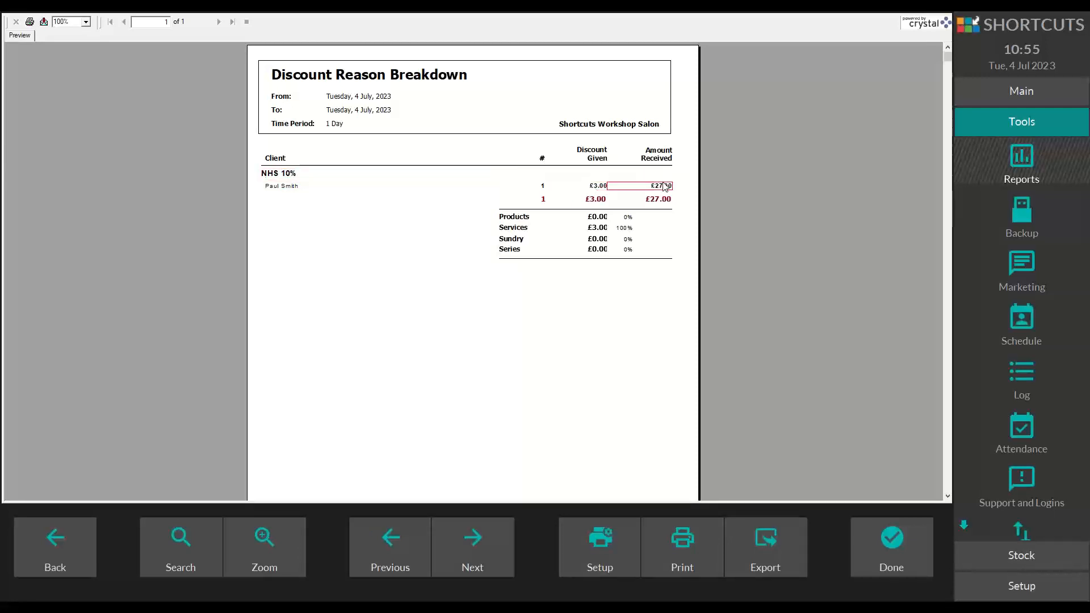
pyautogui.click(599, 186)
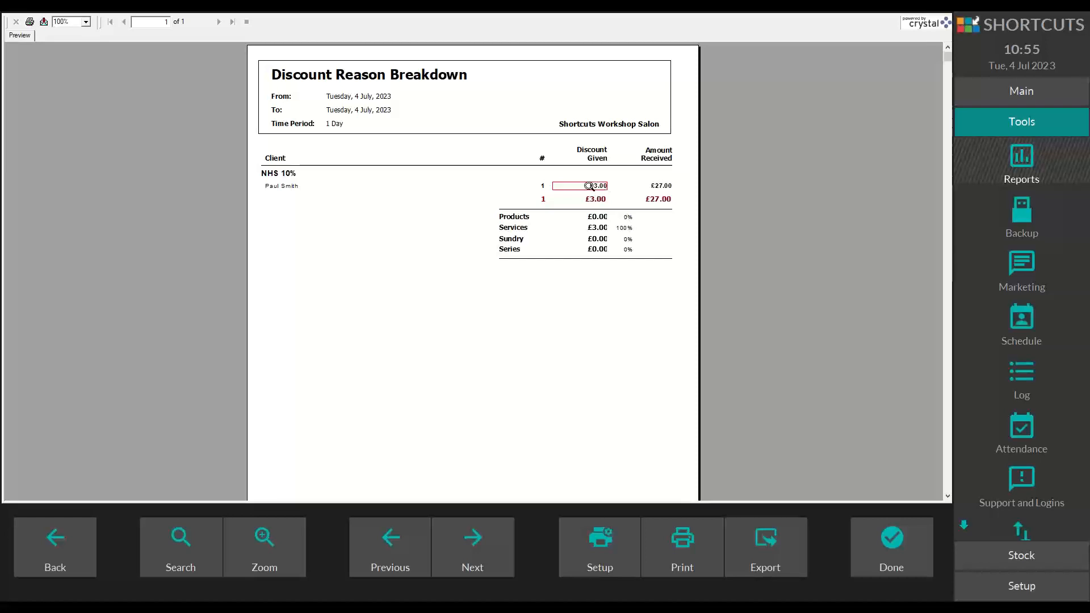
pyautogui.click(662, 187)
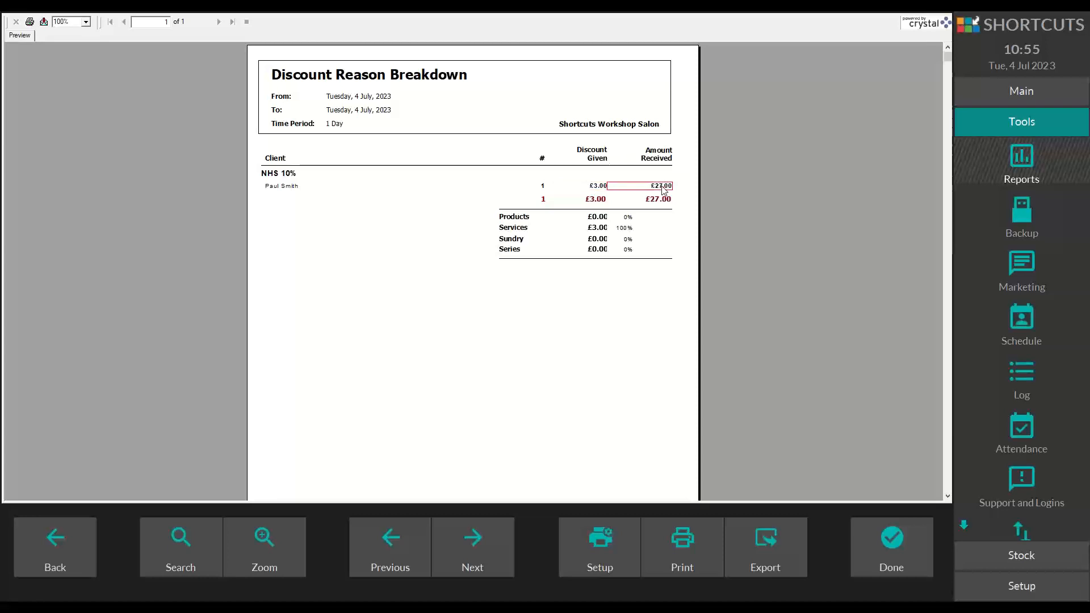
pyautogui.click(598, 187)
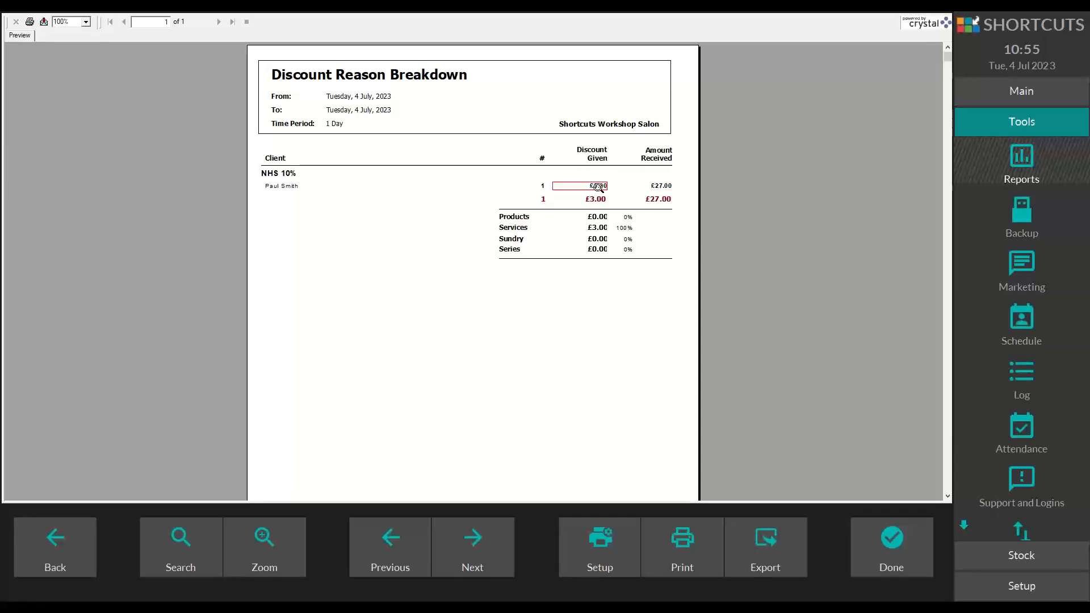
pyautogui.click(303, 173)
pyautogui.click(590, 186)
pyautogui.click(895, 527)
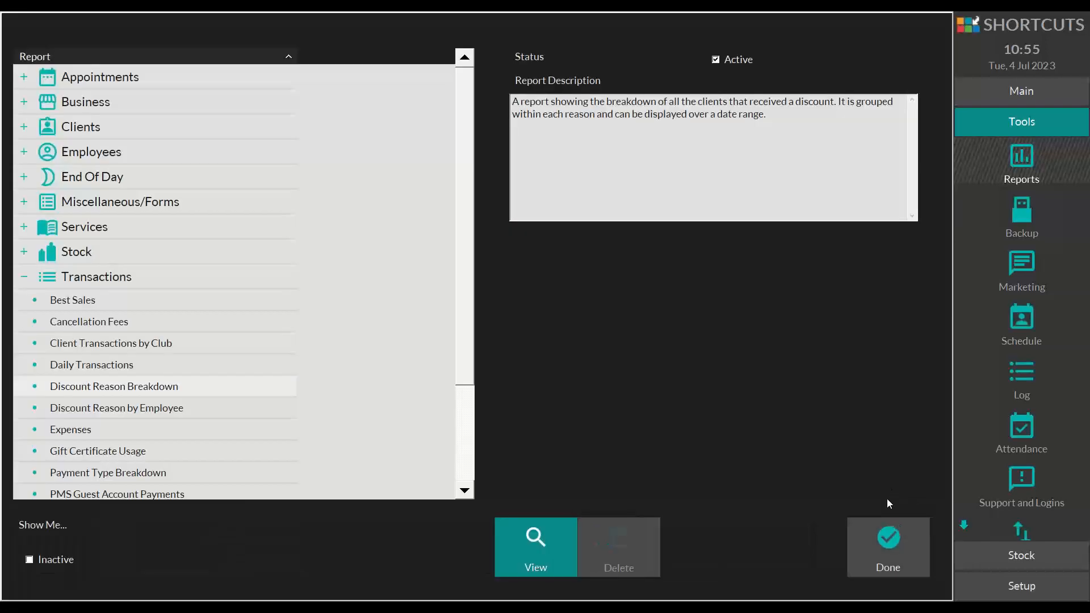
pyautogui.click(884, 526)
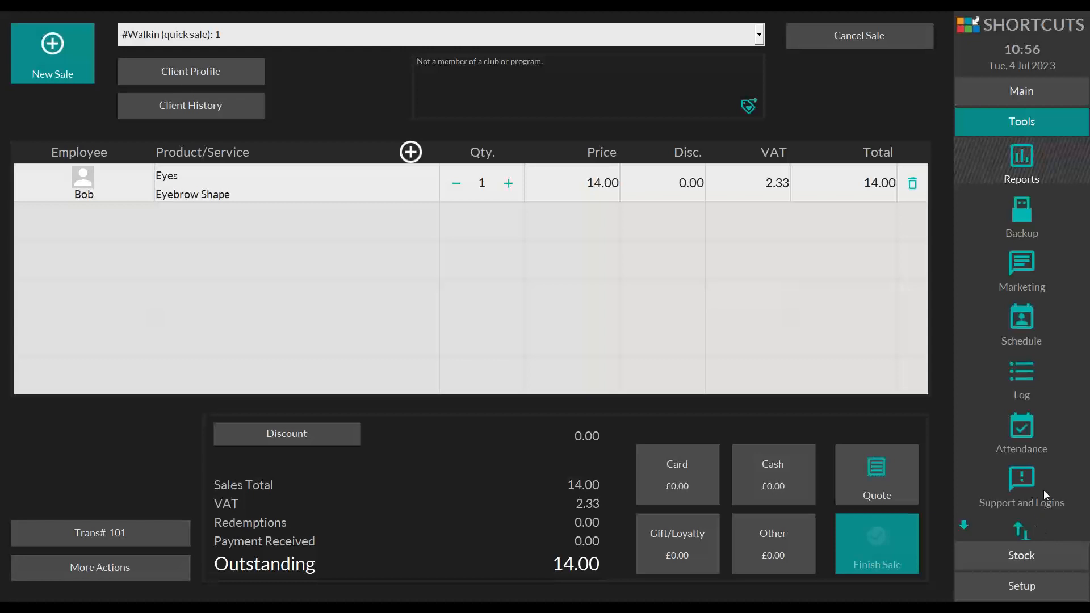
# Open the Clients settings in the general section of the system configuration
pyautogui.click(1038, 594)
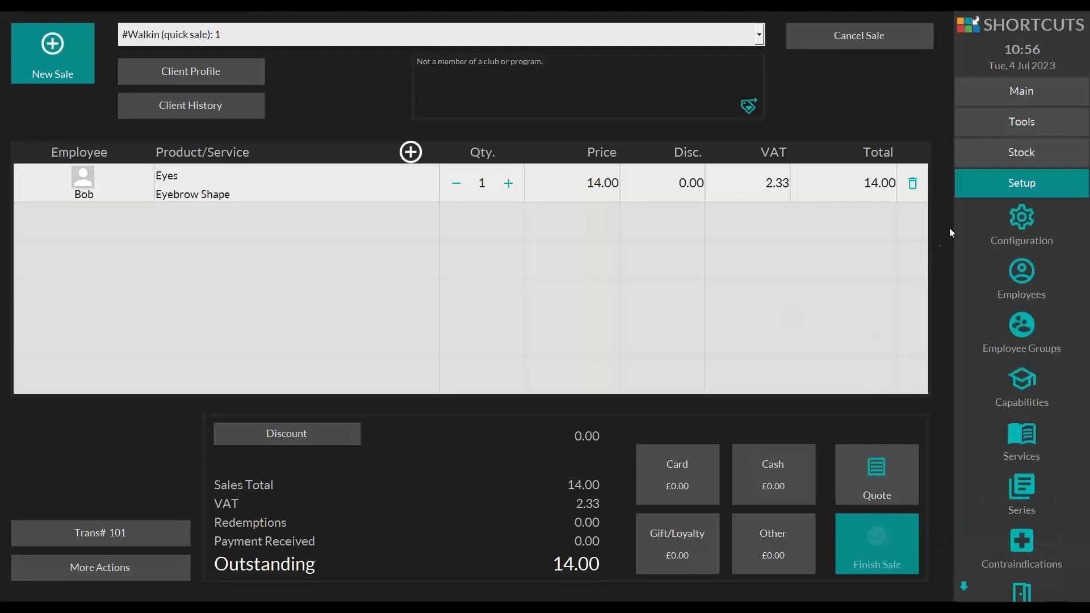
pyautogui.click(1020, 215)
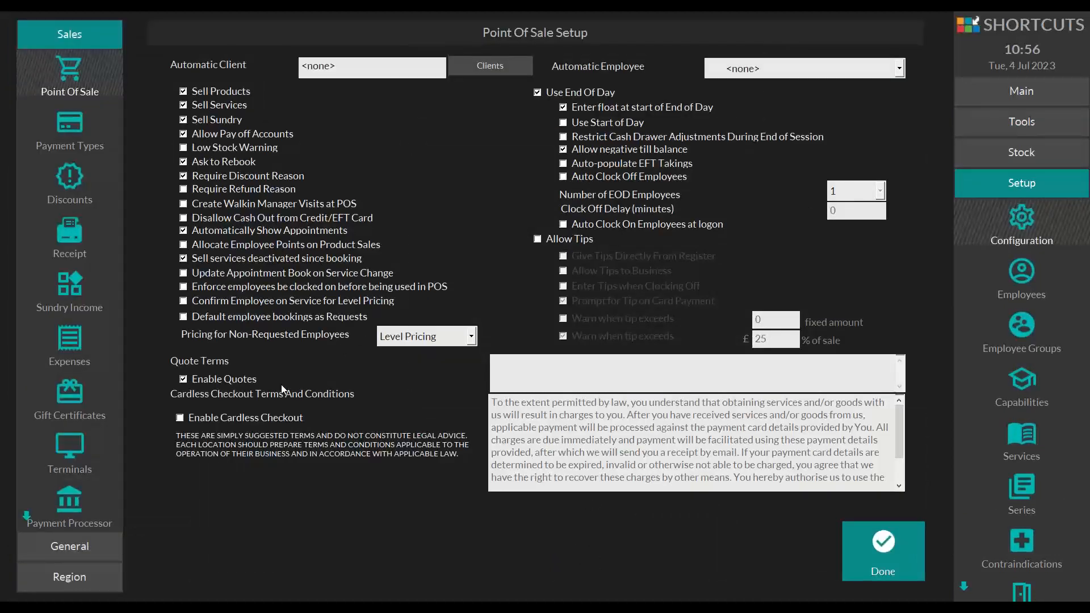
pyautogui.click(45, 545)
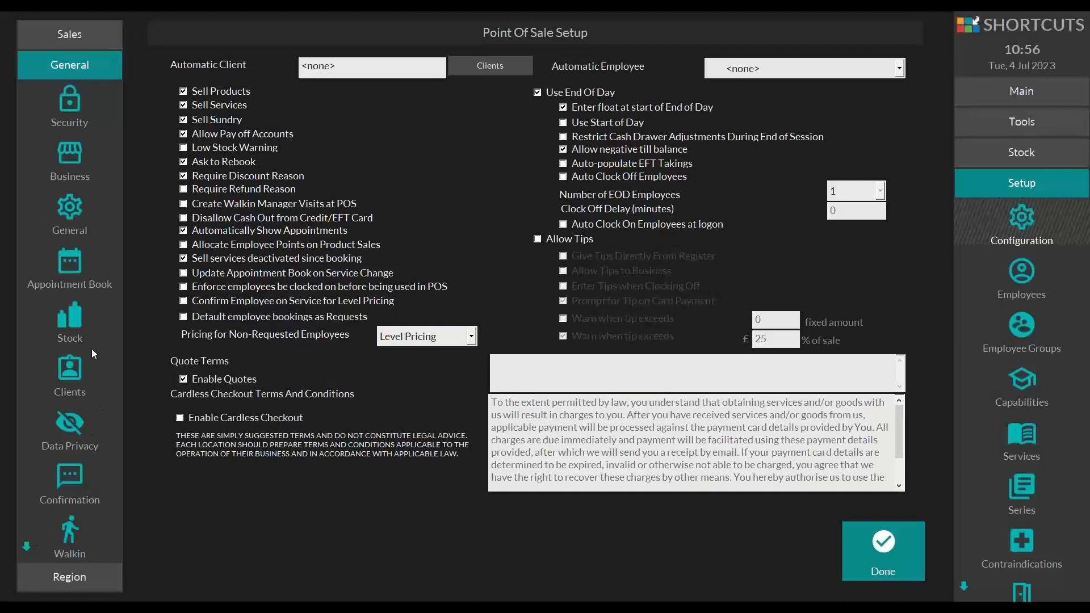
pyautogui.click(70, 370)
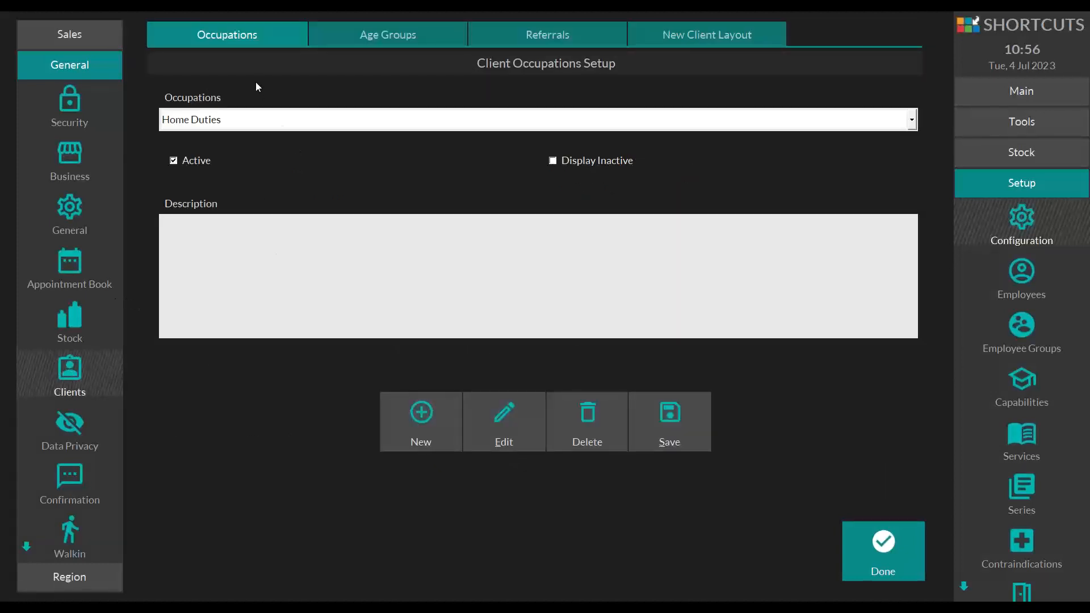
# Look through the client Occupations, Age Groups and Referrals setup pages
pyautogui.click(240, 39)
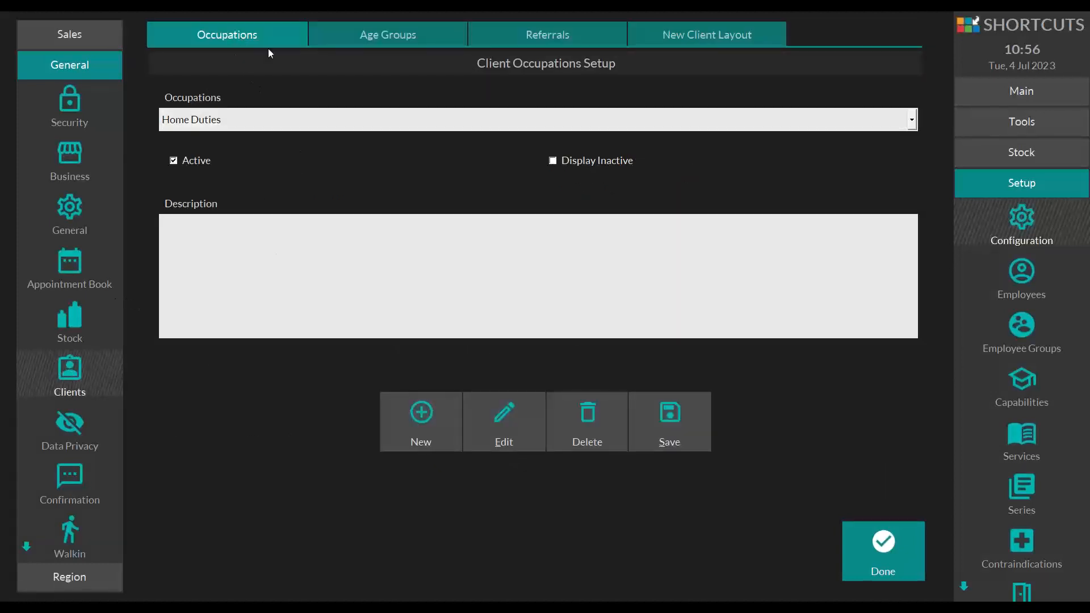
pyautogui.click(376, 35)
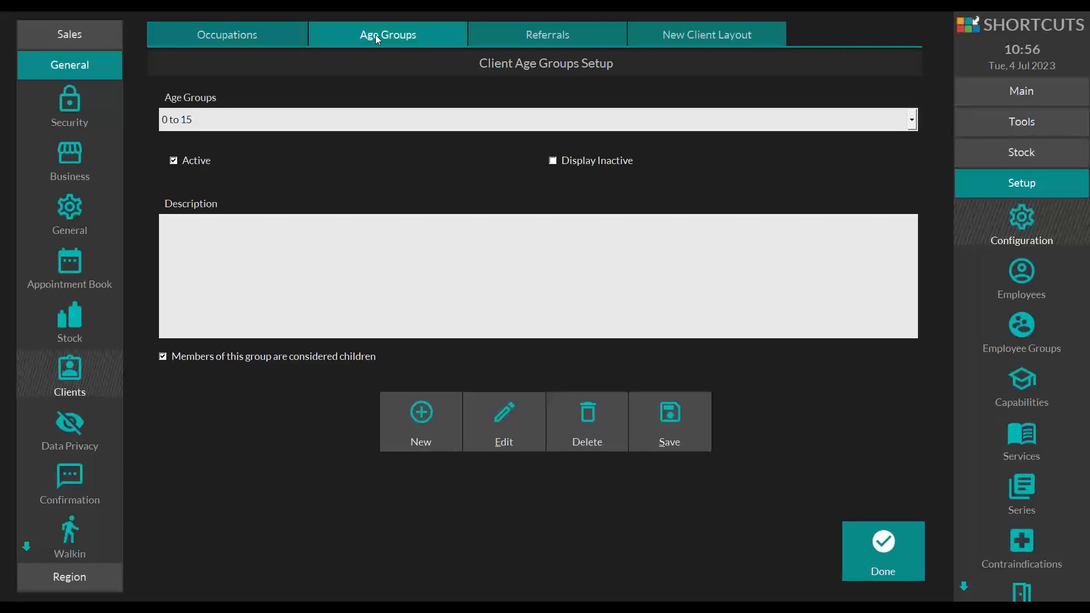
pyautogui.click(546, 35)
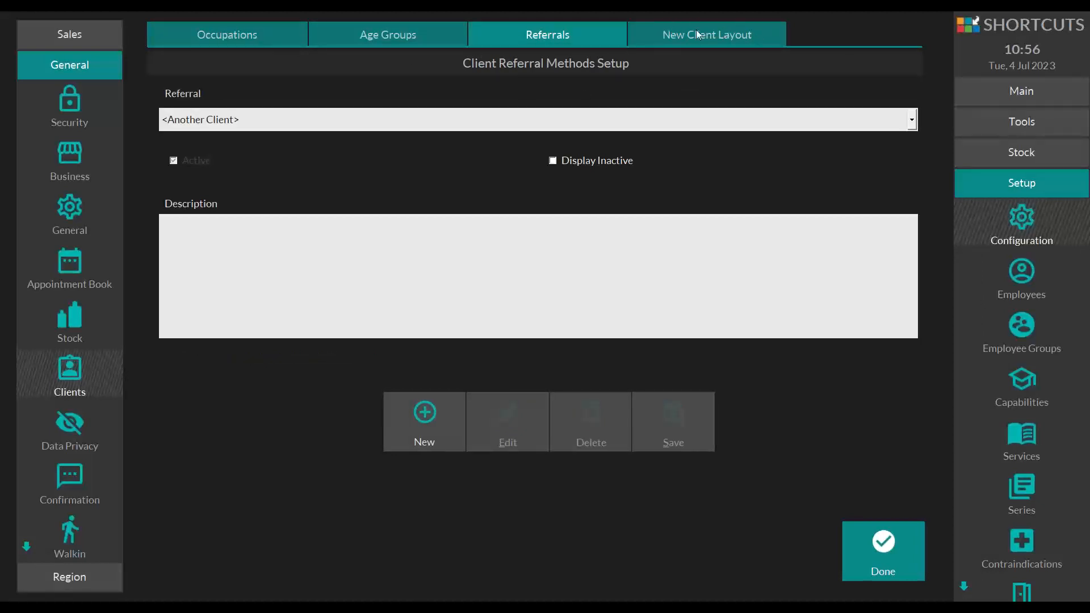
pyautogui.click(250, 33)
pyautogui.click(370, 36)
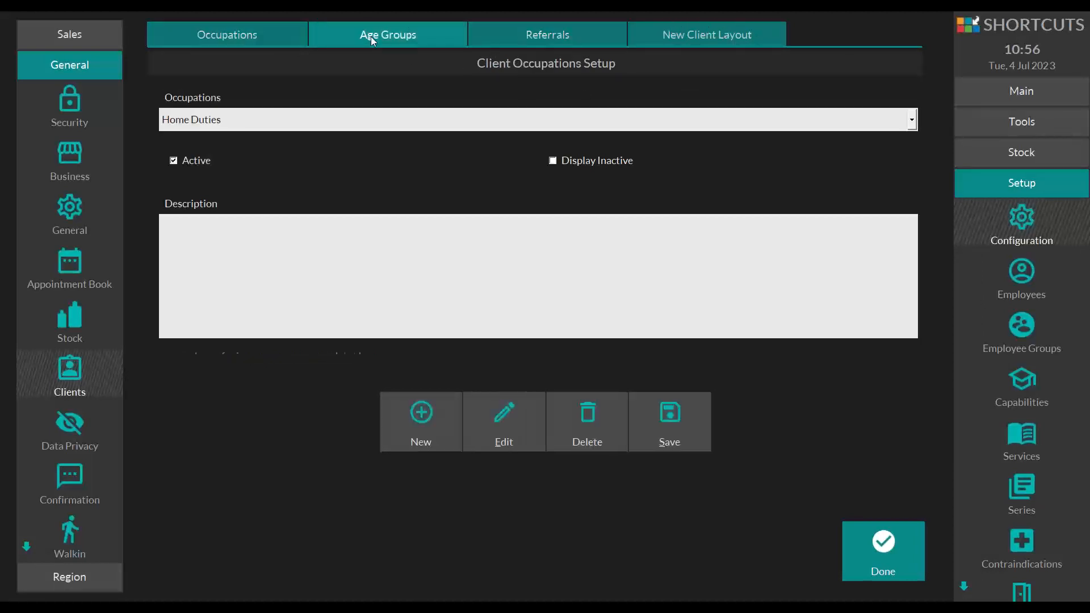
pyautogui.click(540, 29)
pyautogui.click(426, 34)
pyautogui.click(239, 36)
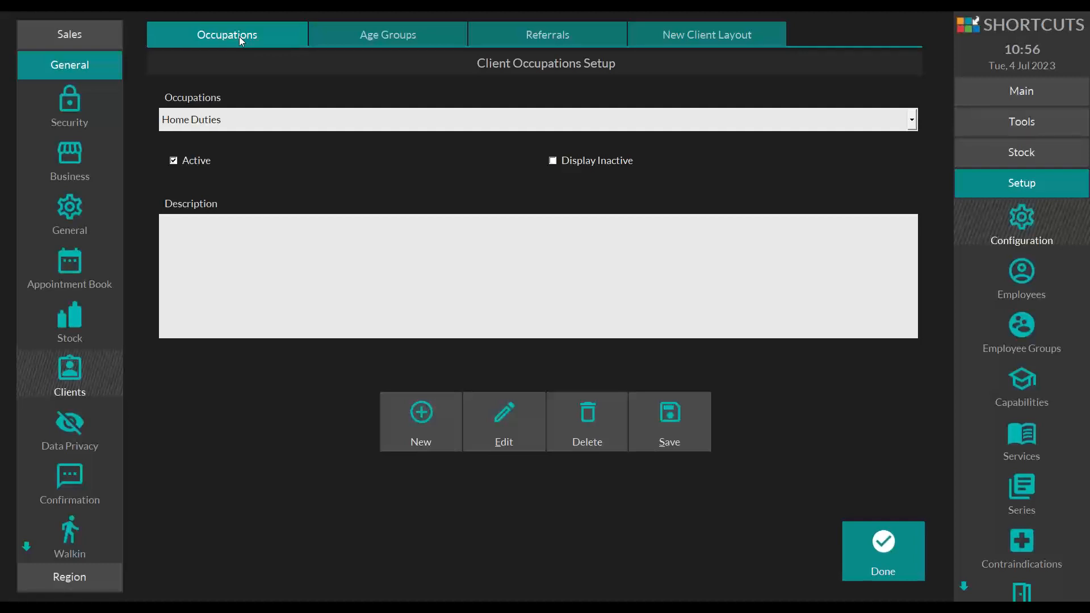
pyautogui.click(400, 38)
# Examine the list of client referral methods and open the New Client Layout settings
pyautogui.click(581, 34)
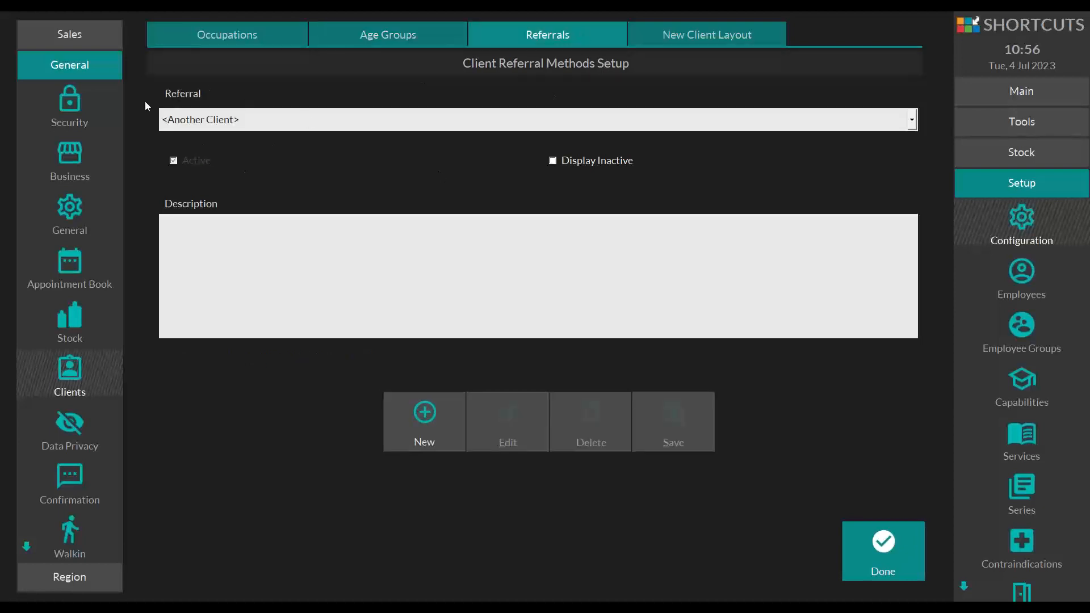
pyautogui.click(264, 122)
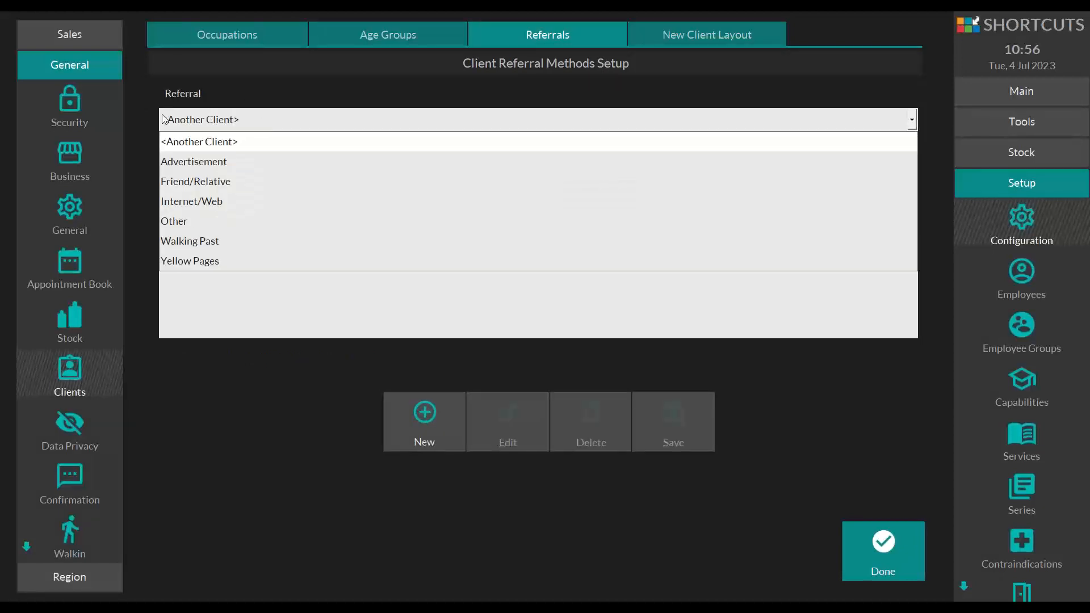
pyautogui.click(344, 84)
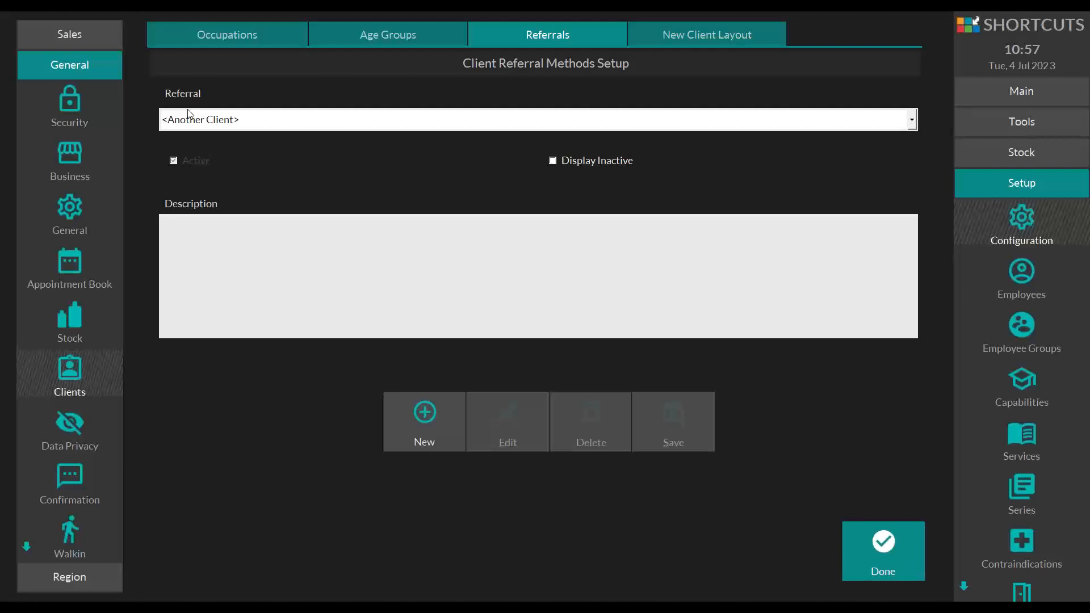
pyautogui.click(696, 35)
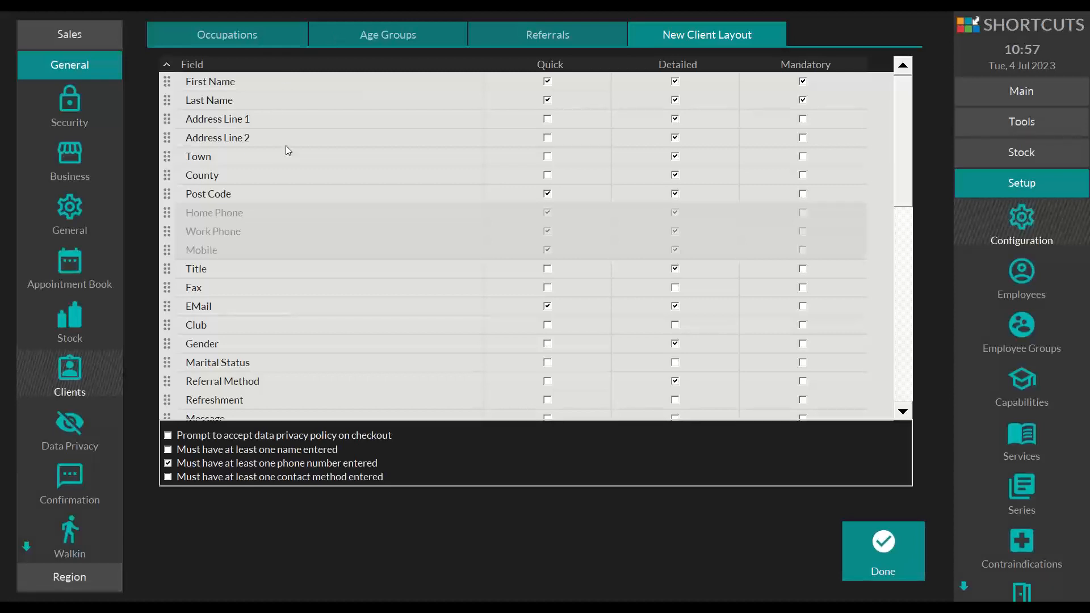
# Close the configuration, examine the fields of the Quick new client form from a free appointment slot, and cancel the entry
pyautogui.click(885, 537)
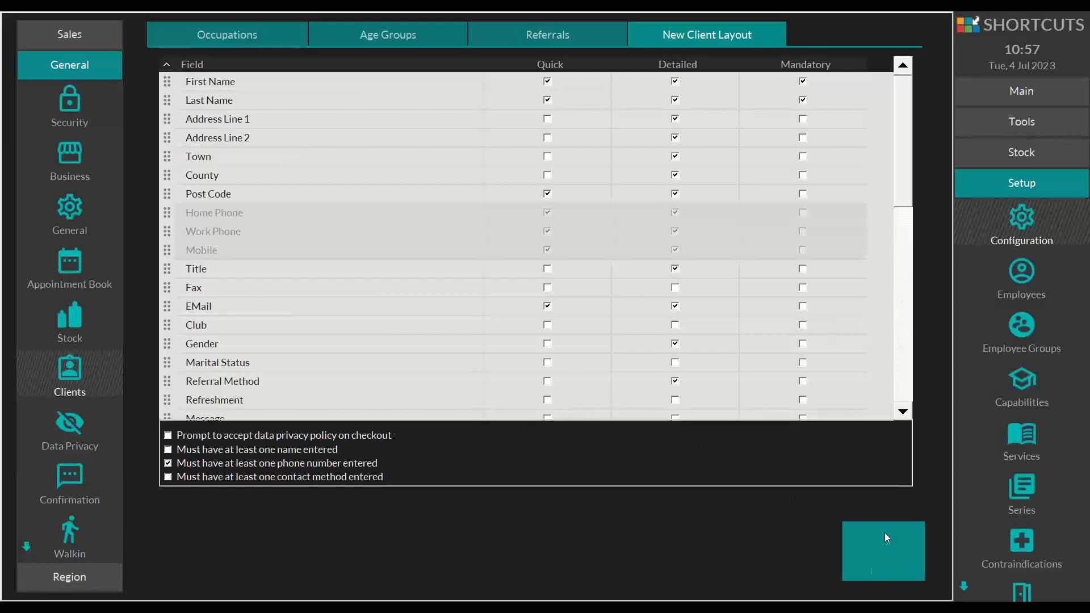
pyautogui.click(770, 340)
pyautogui.click(1017, 101)
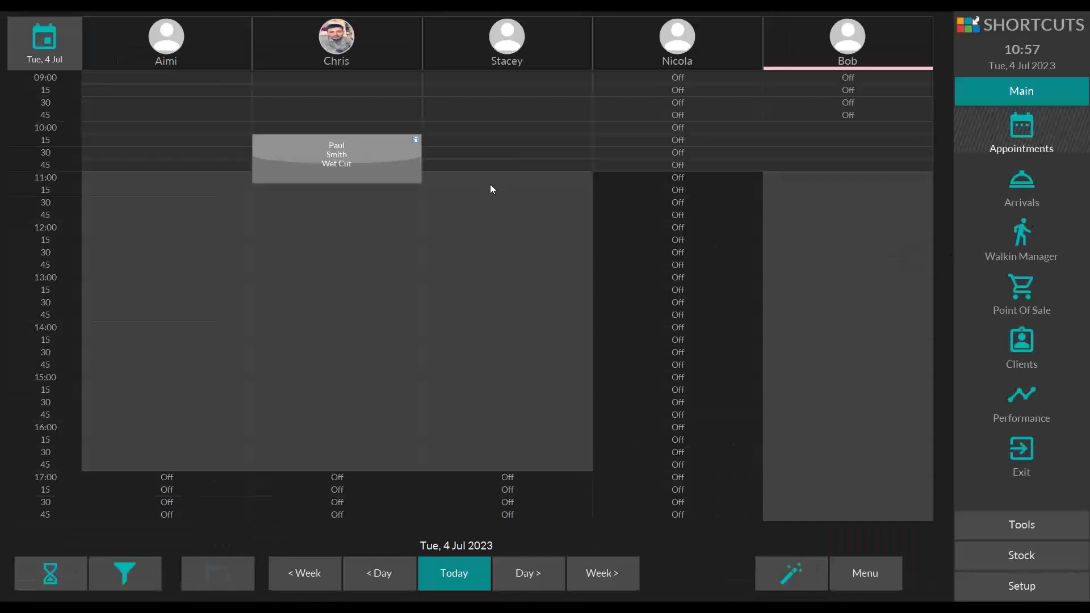
pyautogui.click(492, 188)
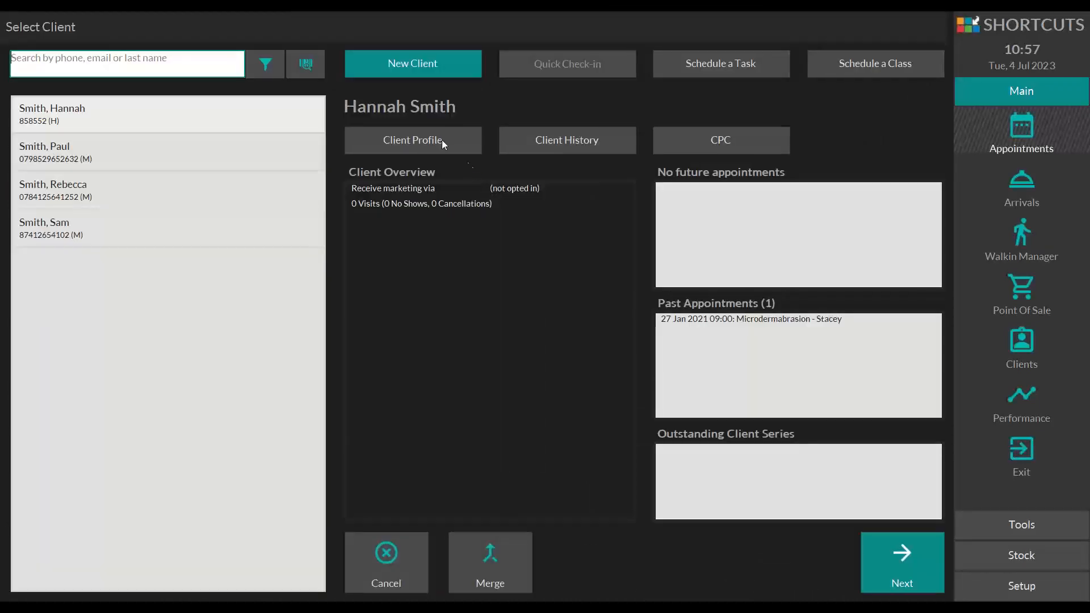
pyautogui.click(387, 67)
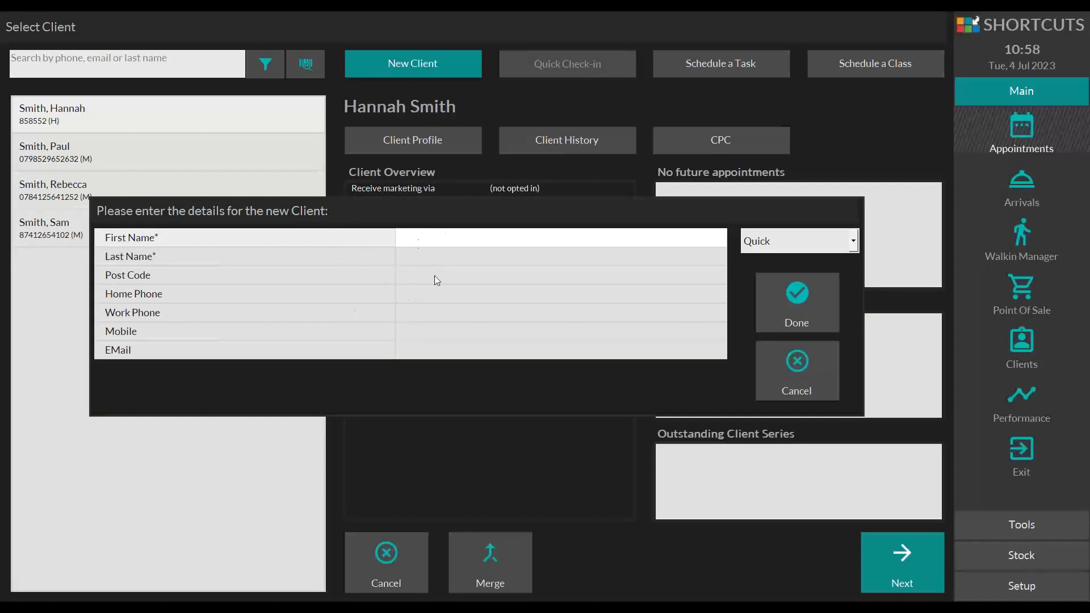
pyautogui.click(173, 261)
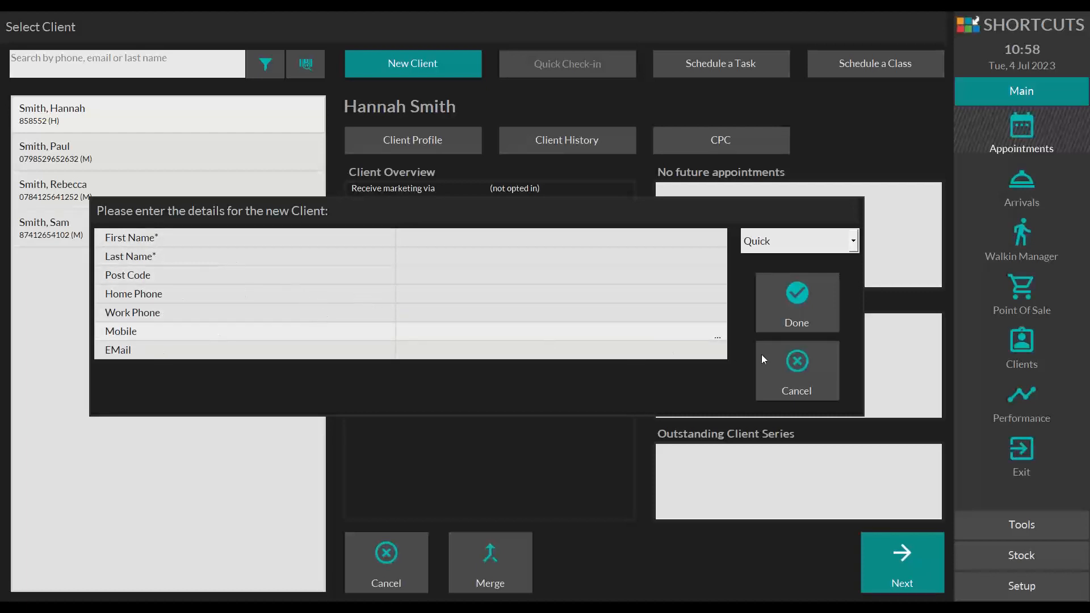
pyautogui.click(799, 369)
# Enable the Referral Method field for the Quick form in the New Client Layout settings of the client configuration
pyautogui.click(1025, 586)
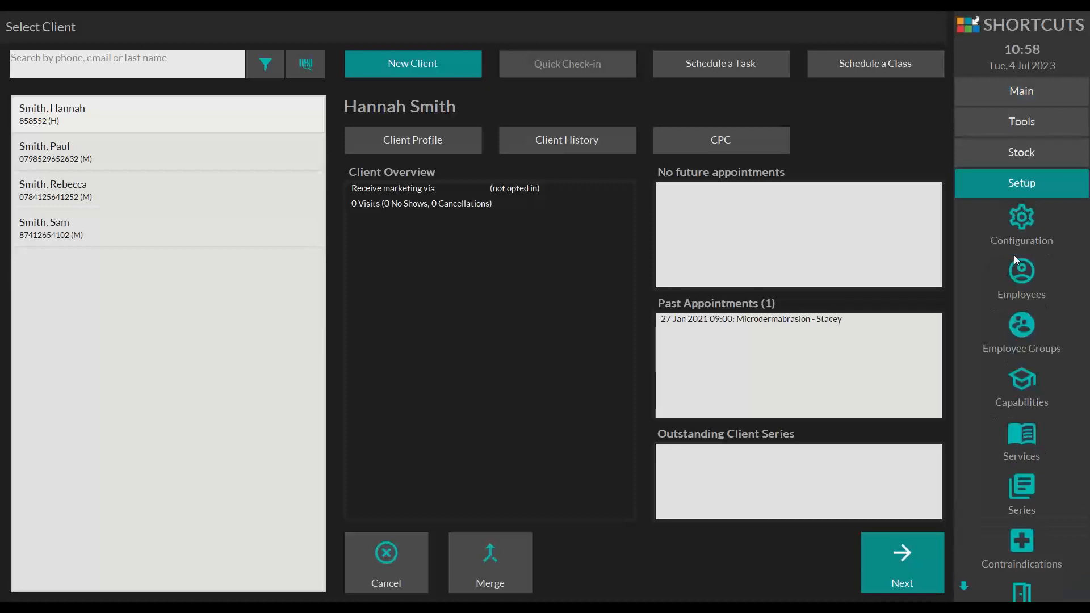
pyautogui.click(1013, 230)
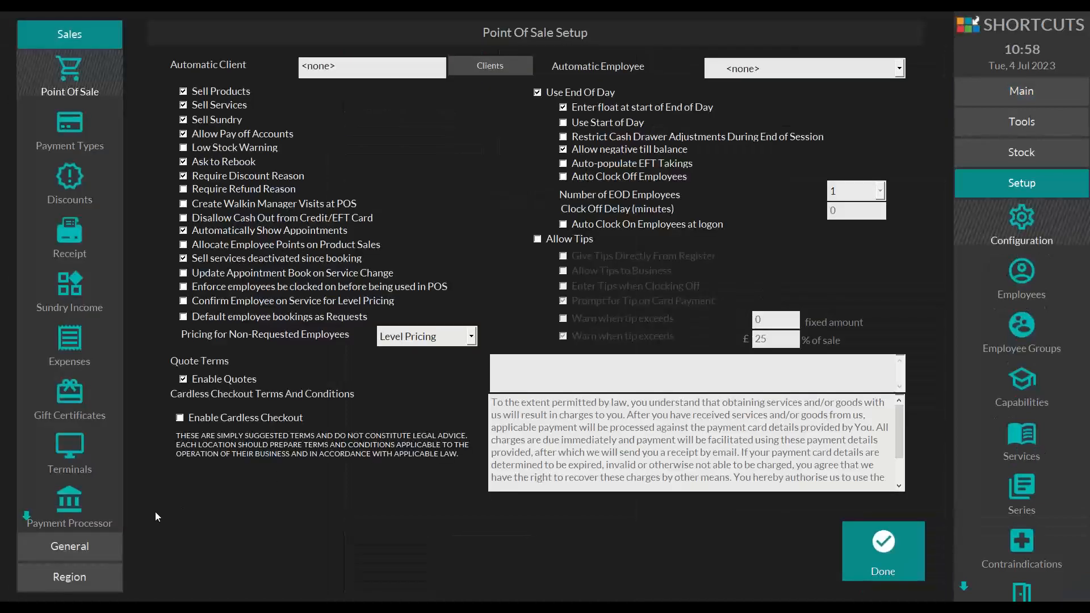
pyautogui.click(79, 544)
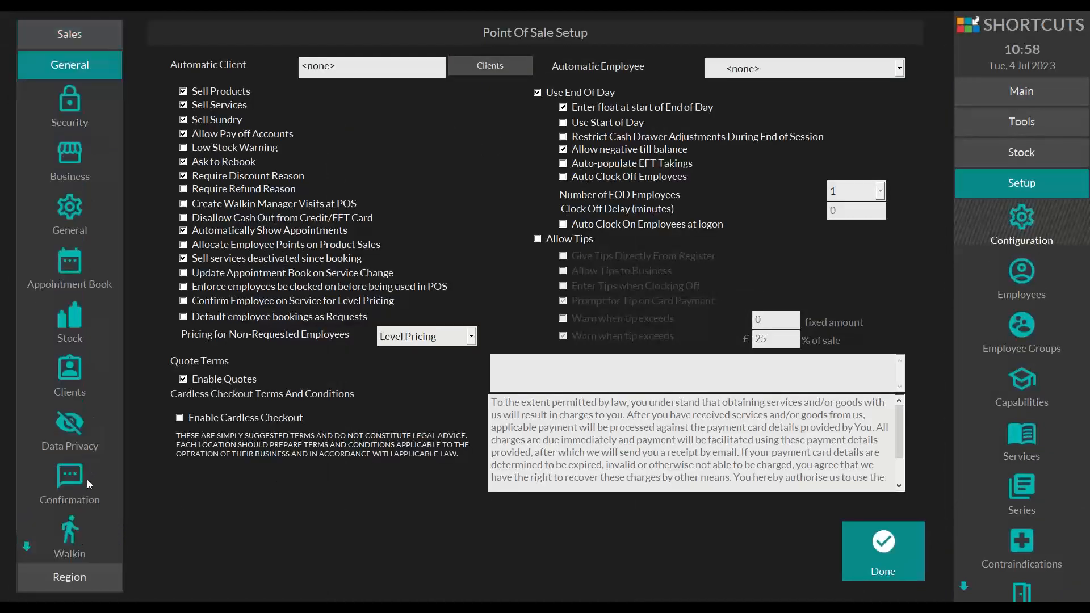
pyautogui.click(64, 378)
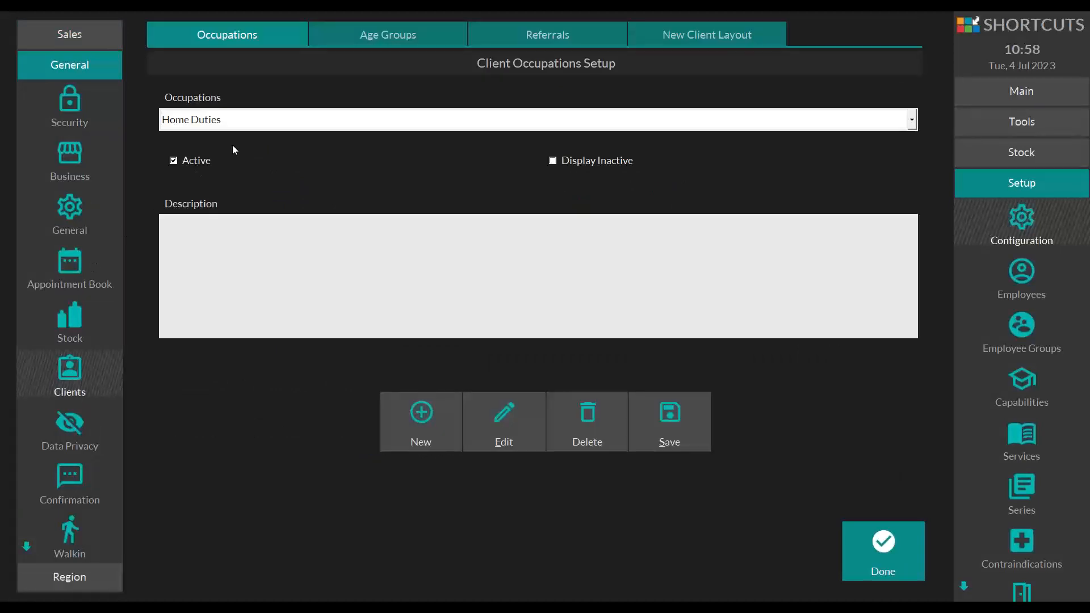
pyautogui.click(691, 40)
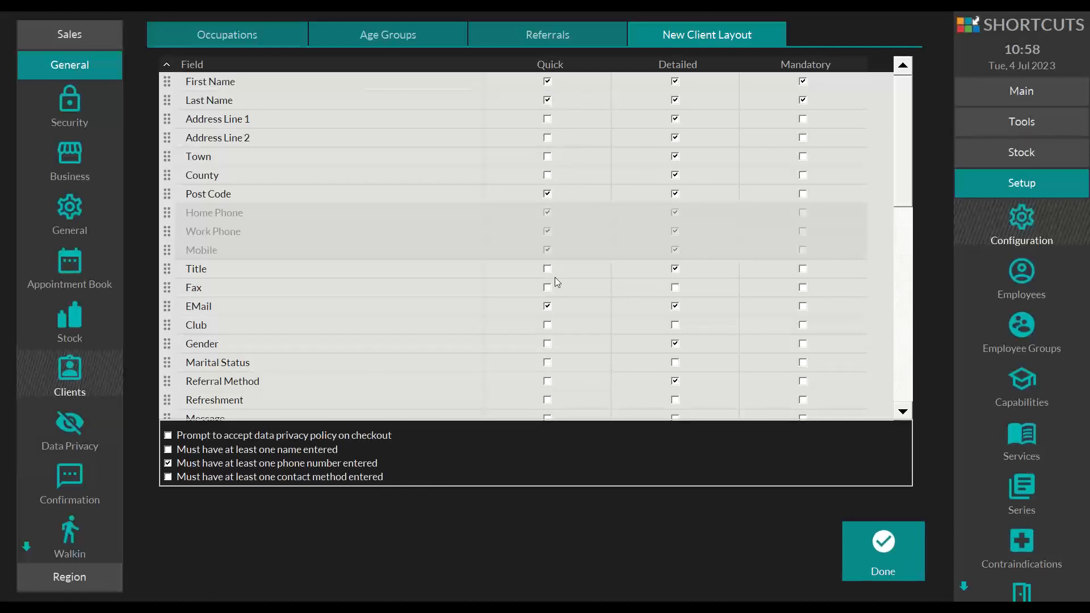
pyautogui.click(545, 303)
pyautogui.scroll(-3, 902, 162)
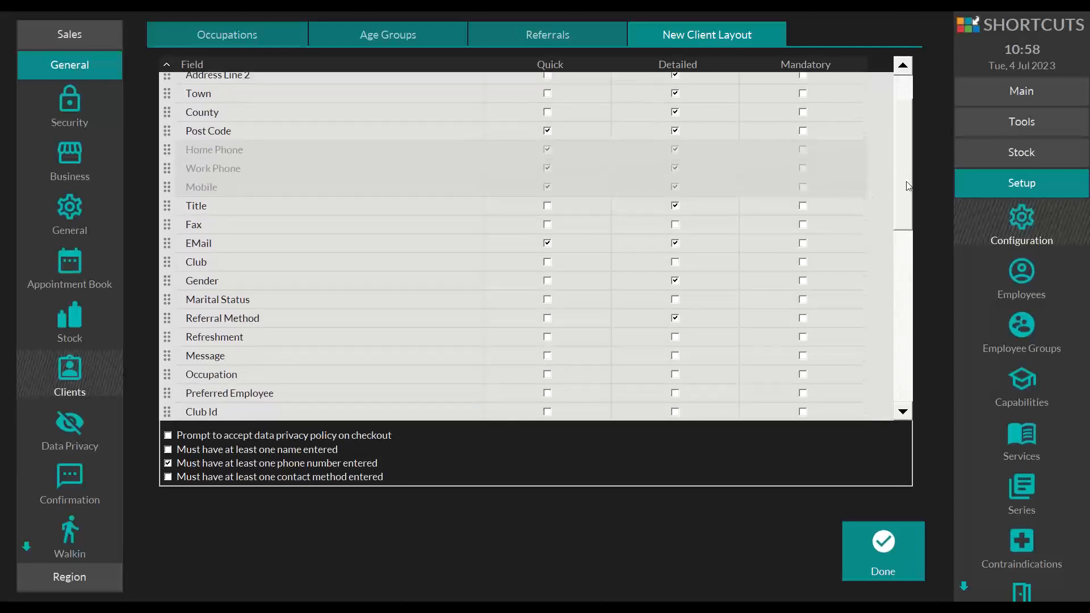
pyautogui.click(551, 319)
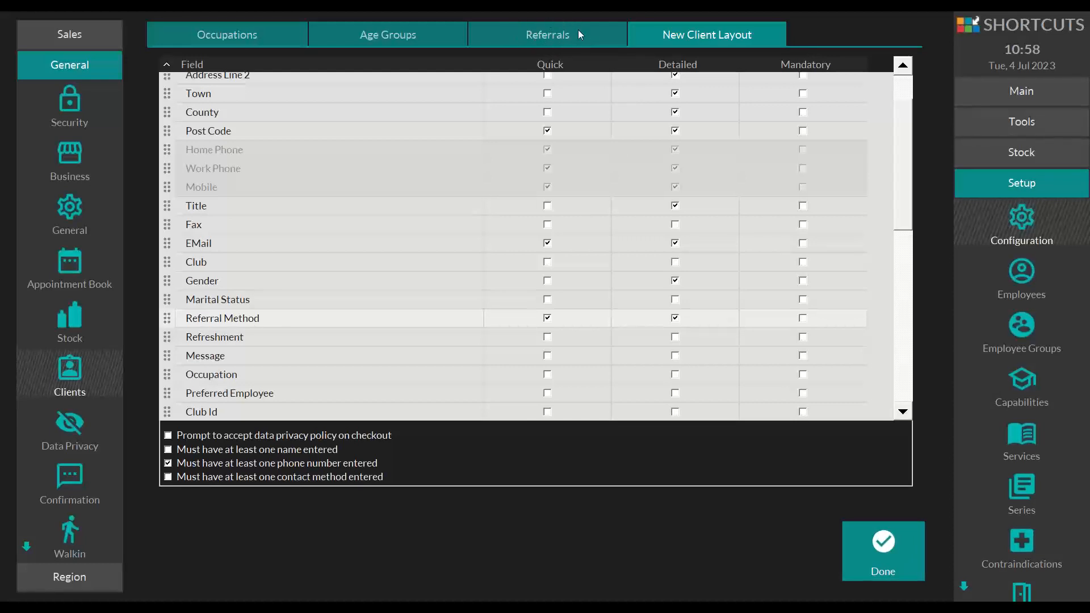
# Examine the available client referral methods and return to the New Client Layout settings
pyautogui.click(536, 28)
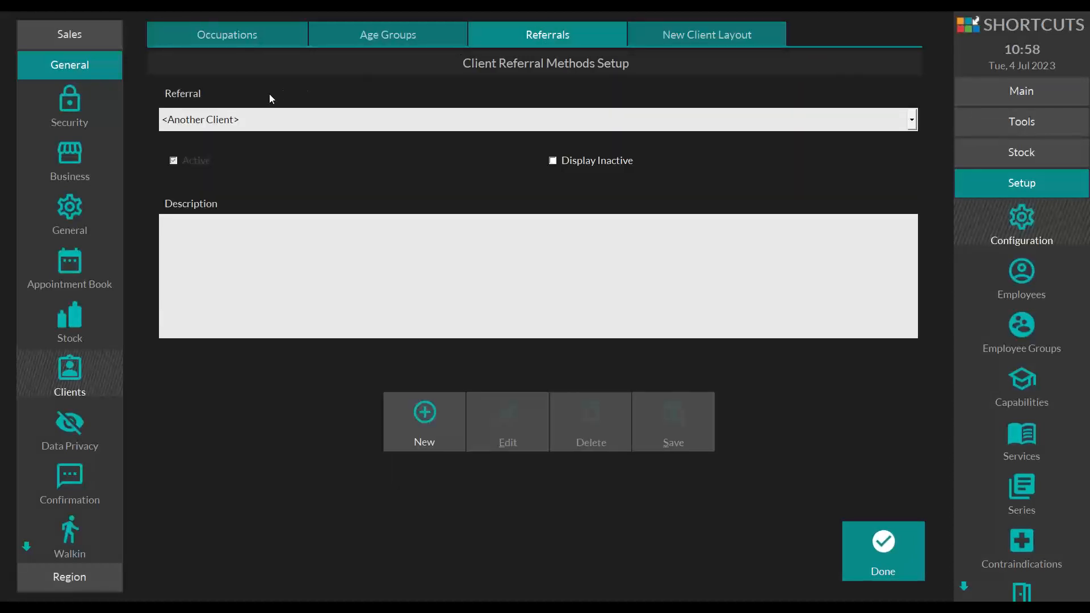
pyautogui.click(249, 116)
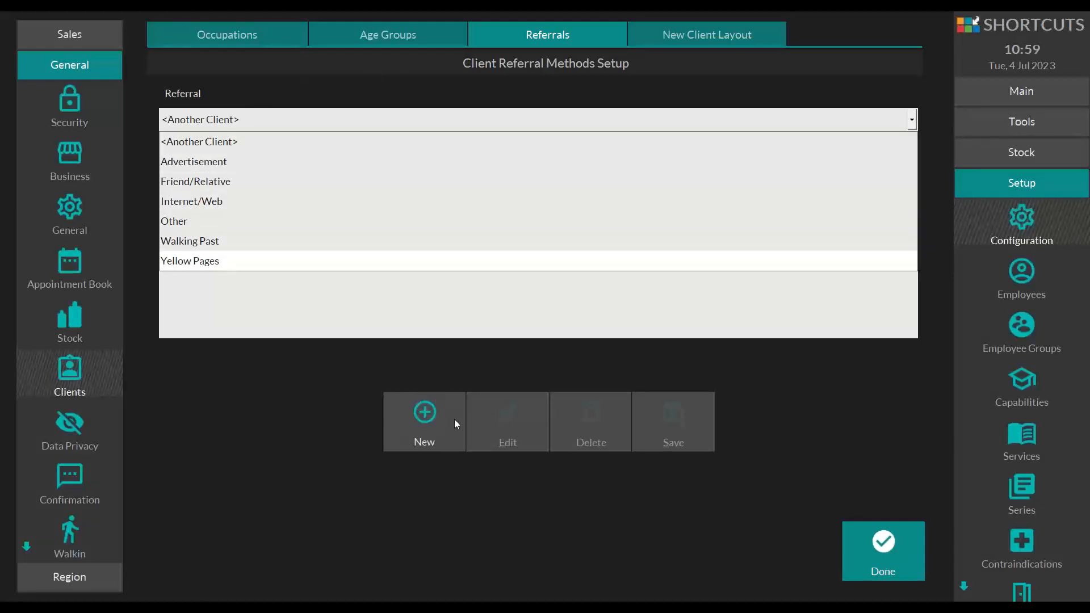
pyautogui.click(325, 374)
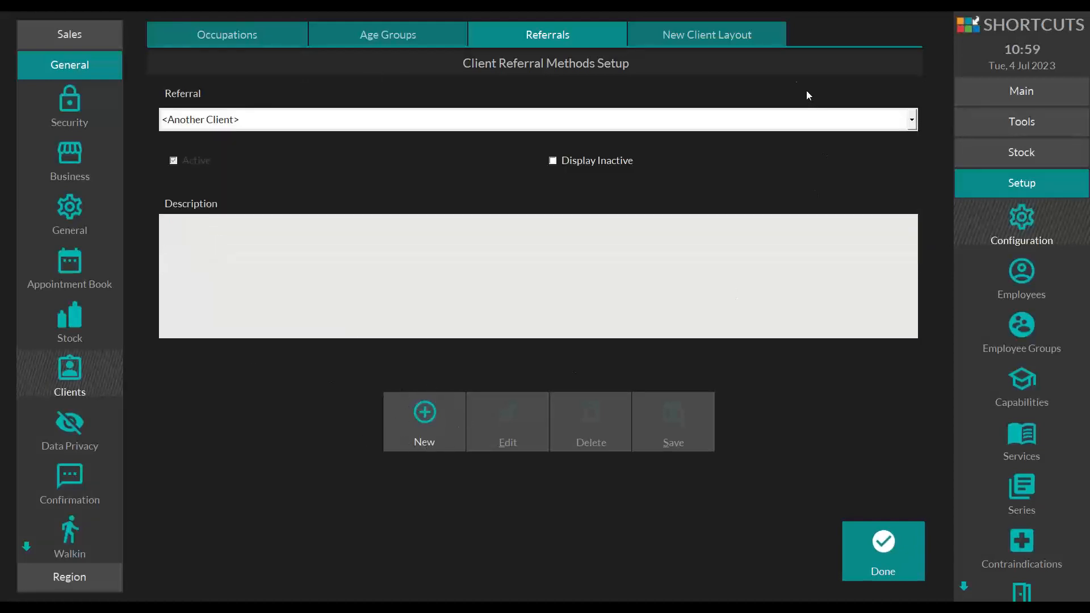
pyautogui.click(747, 43)
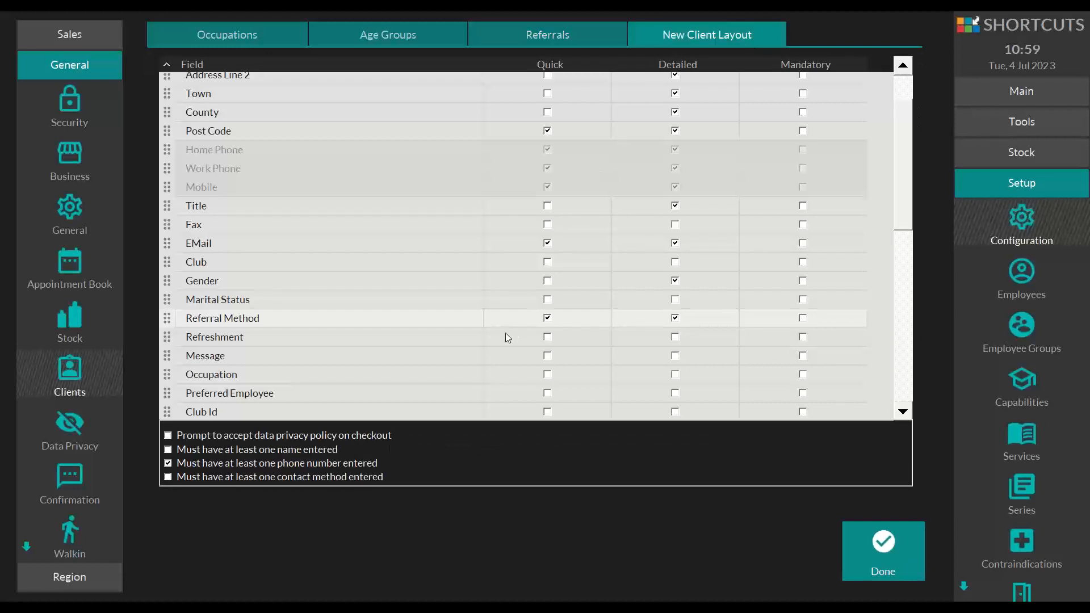
# Finish the configuration, cancel the open client selection, and start a new client entry from a free appointment slot
pyautogui.click(867, 530)
pyautogui.click(748, 318)
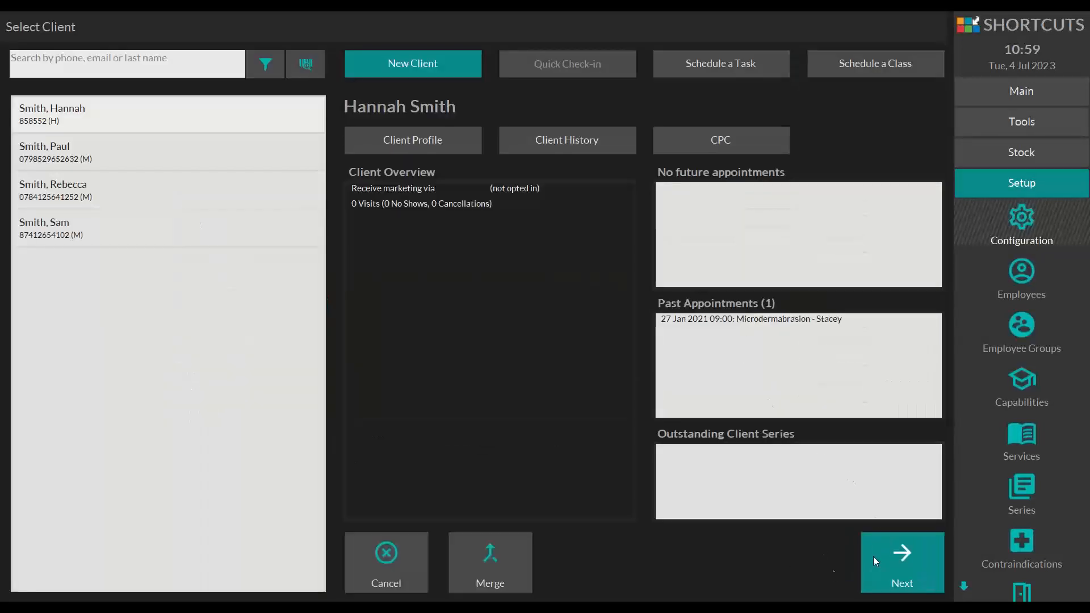
pyautogui.click(421, 564)
pyautogui.click(541, 230)
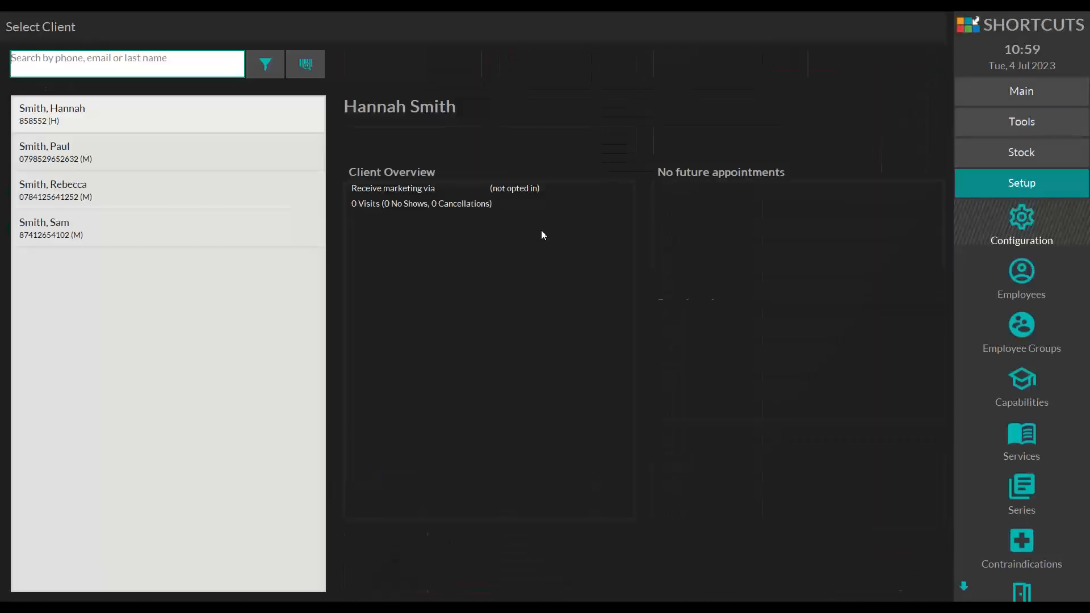
pyautogui.click(416, 63)
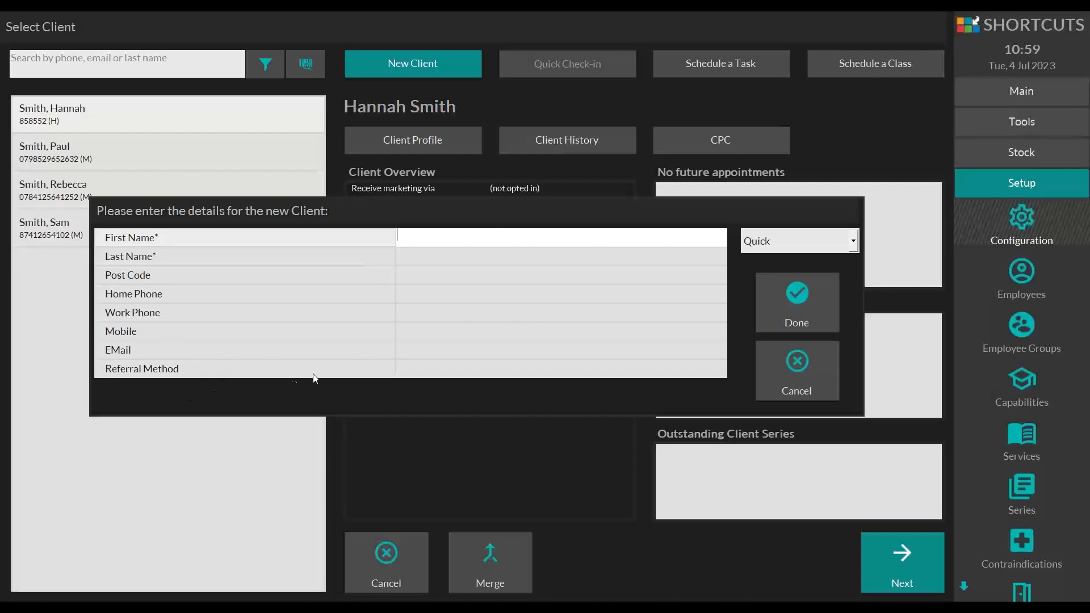
# Set the new client's Referral Method to <Another Client> and select the last listed existing client as the referrer
pyautogui.click(419, 373)
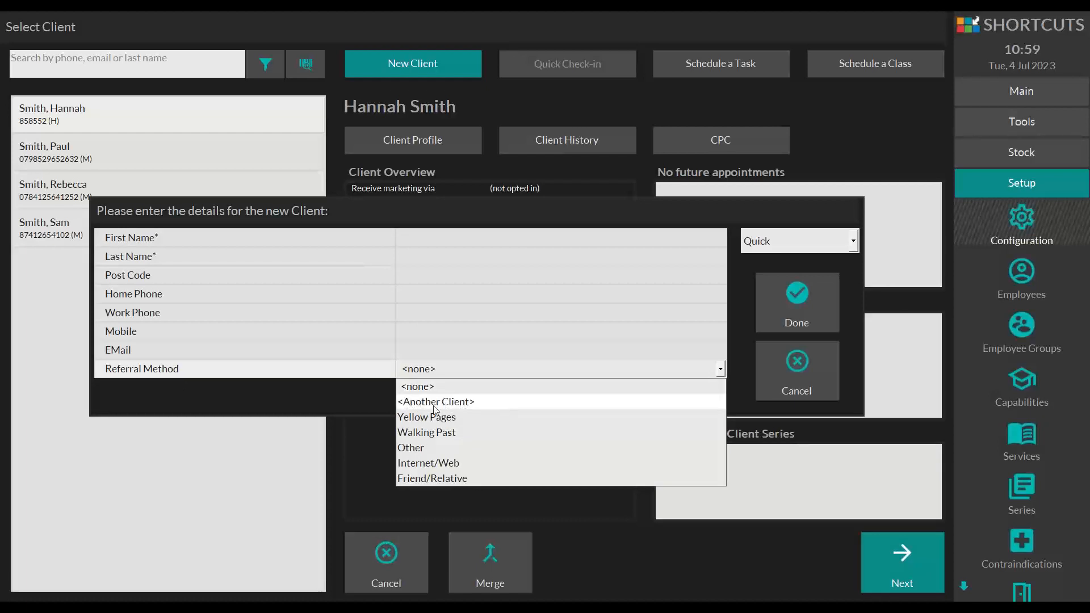
pyautogui.click(454, 404)
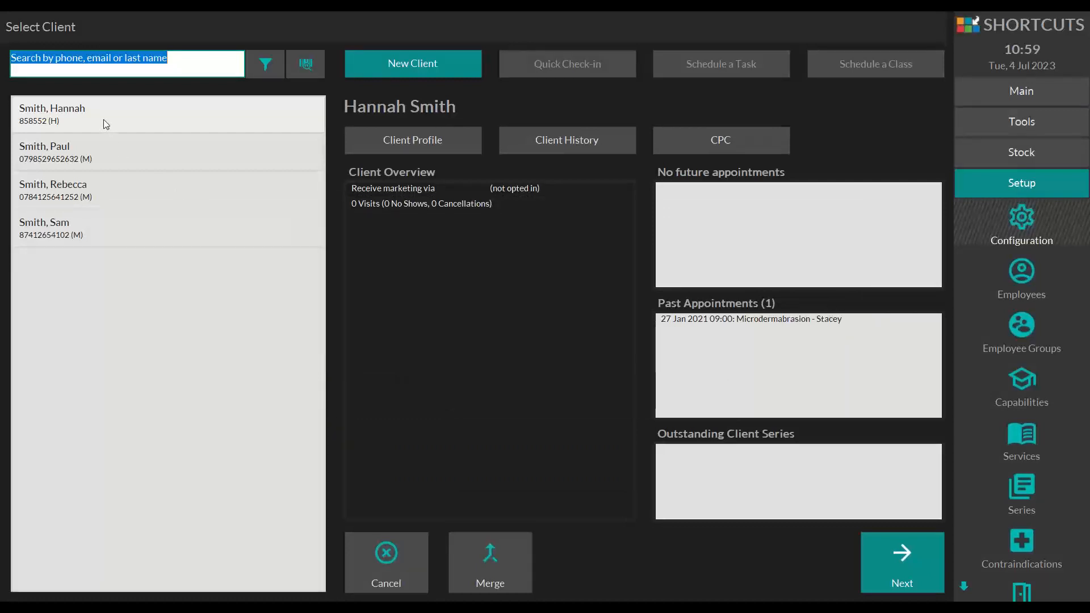
pyautogui.click(40, 224)
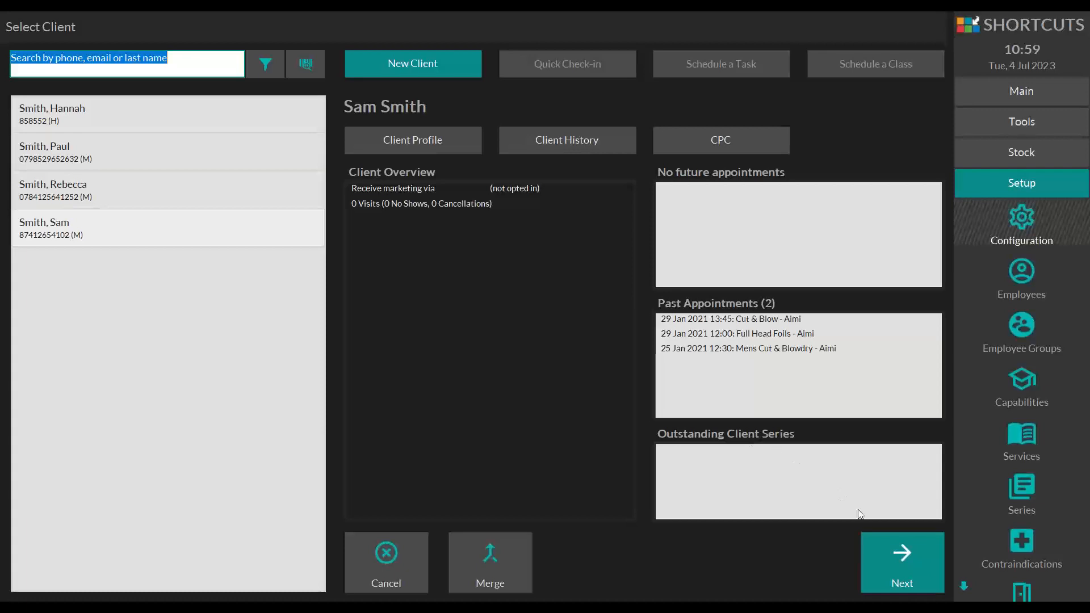
pyautogui.click(897, 568)
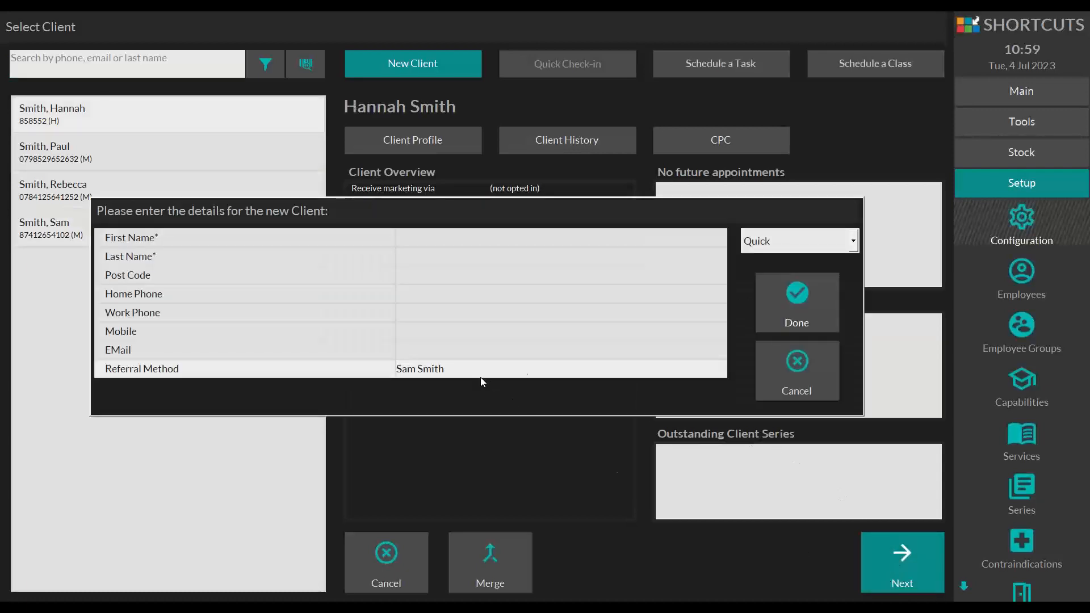
# Look through the name, post code and phone fields of the new client form and cancel the entry
pyautogui.click(434, 243)
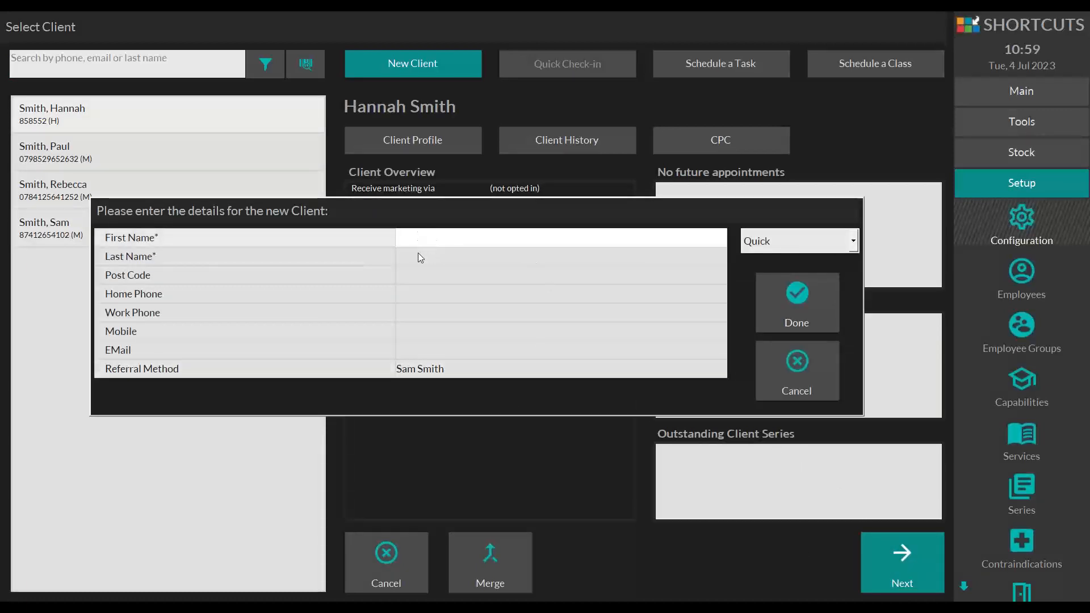
pyautogui.click(420, 257)
pyautogui.click(424, 276)
pyautogui.click(428, 294)
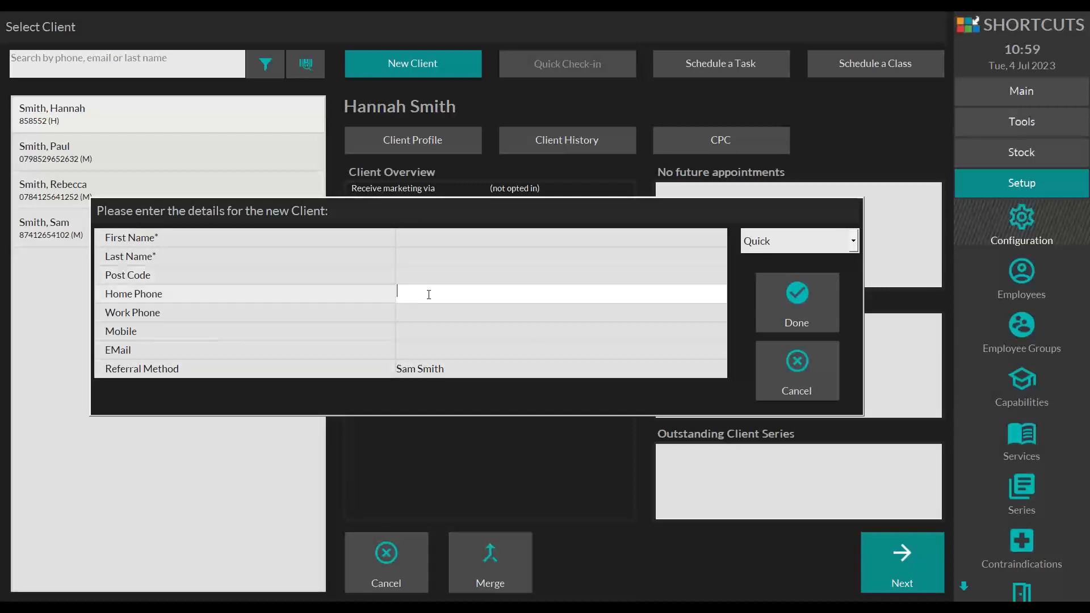
pyautogui.click(461, 317)
pyautogui.click(795, 379)
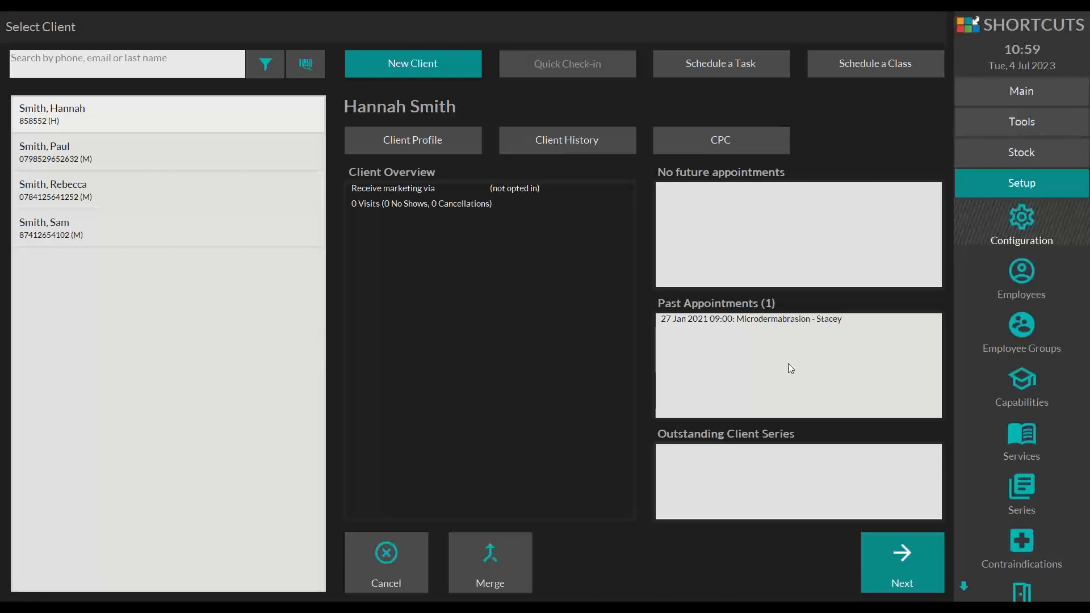
# Examine the Referred options in the extra information of the selected client's profile, close the profile and return to the main section
pyautogui.click(380, 138)
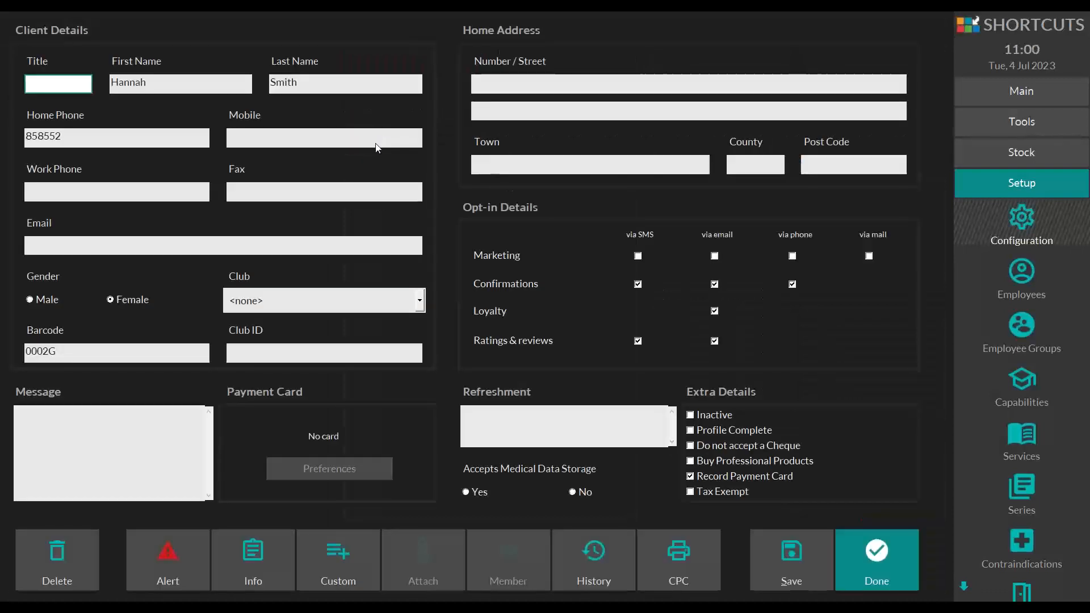
pyautogui.click(247, 537)
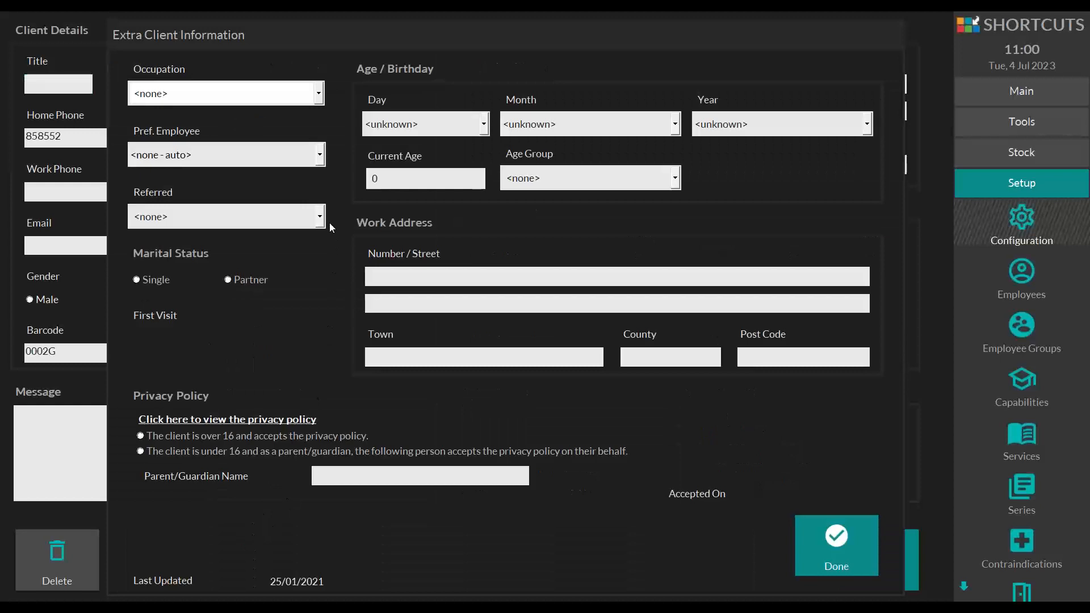
pyautogui.click(269, 216)
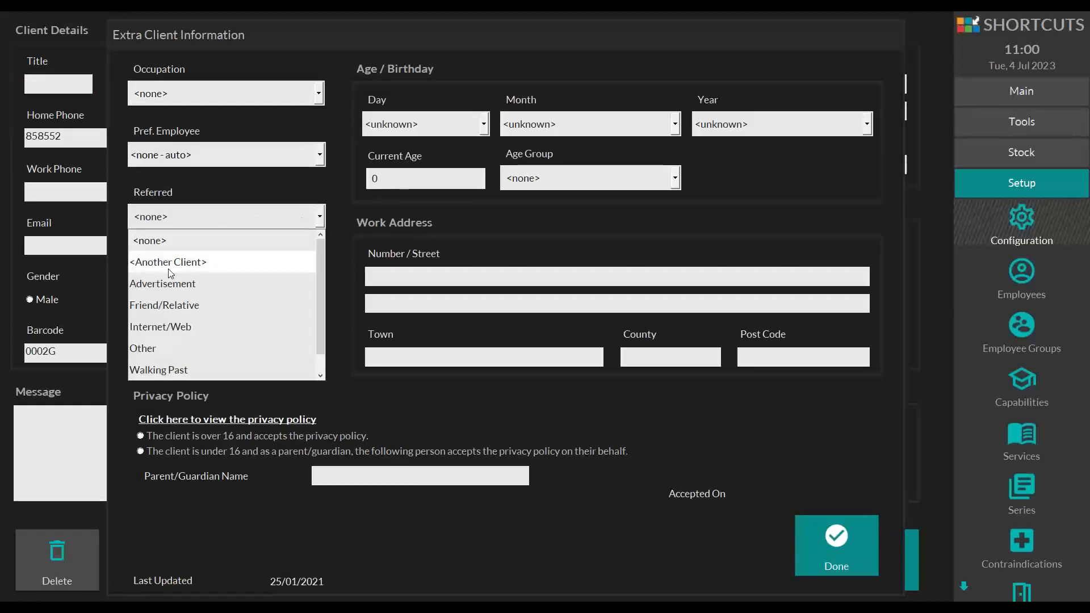
pyautogui.click(420, 406)
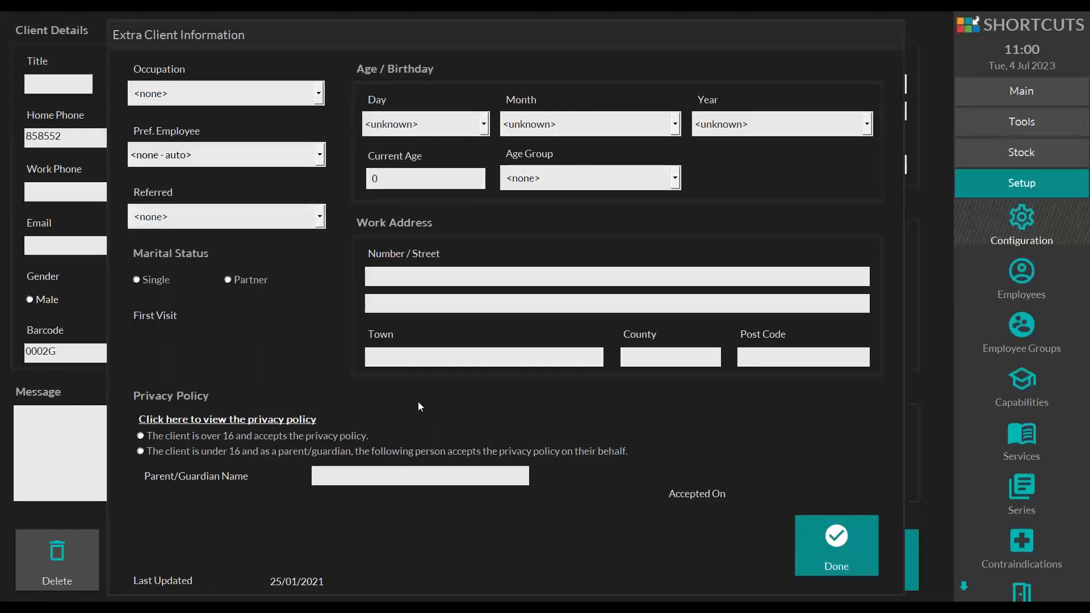
pyautogui.click(833, 540)
pyautogui.click(859, 548)
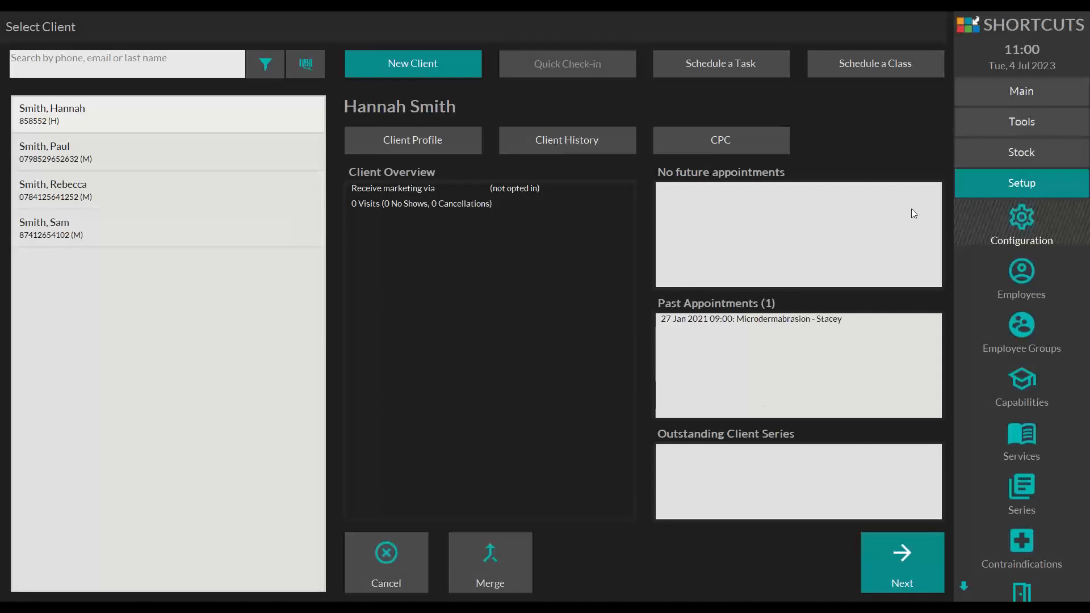
pyautogui.click(1023, 96)
pyautogui.click(1035, 112)
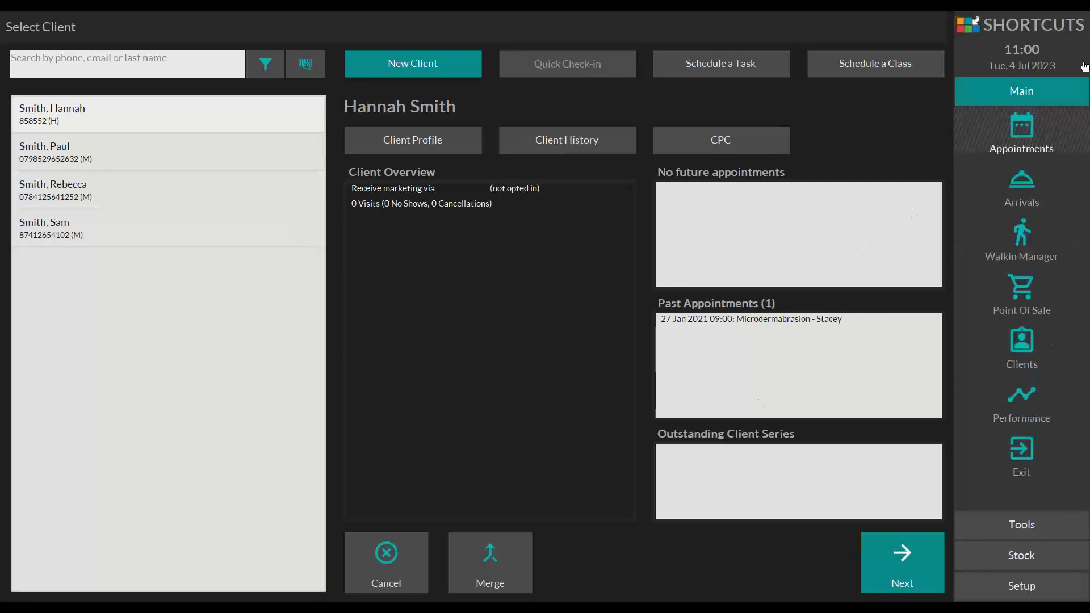